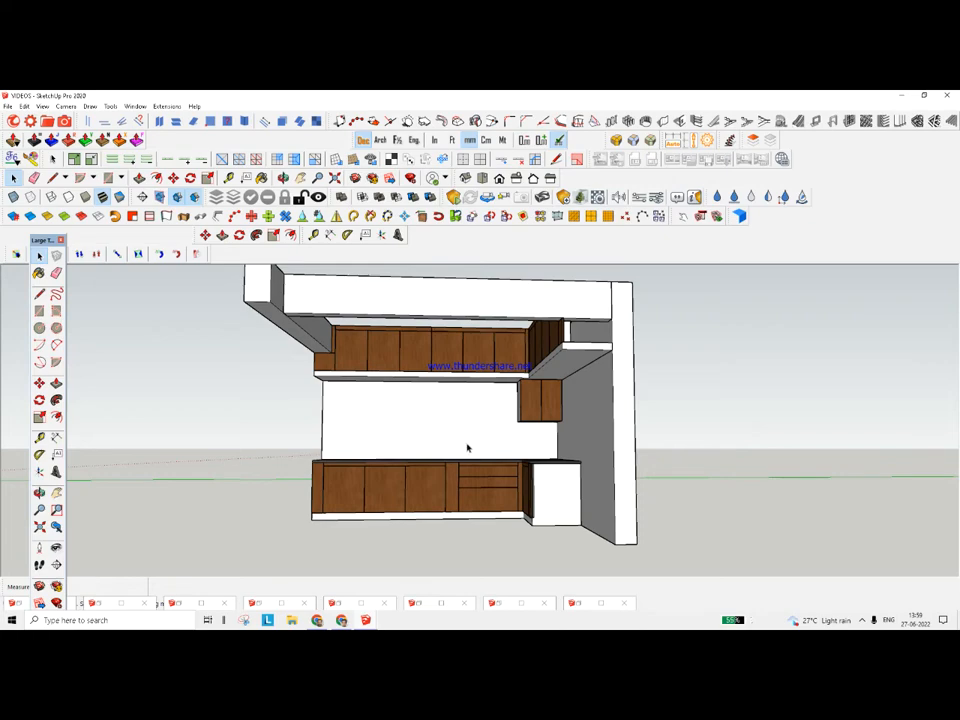
scroll(584, 357, "up", 4)
mouse_move(584, 357)
middle_mouse_down()
mouse_move(574, 525)
mouse_move(505, 447)
mouse_move(530, 470)
mouse_move(553, 456)
mouse_move(553, 439)
mouse_move(574, 447)
mouse_move(560, 455)
mouse_move(640, 450)
mouse_move(578, 460)
middle_mouse_up()
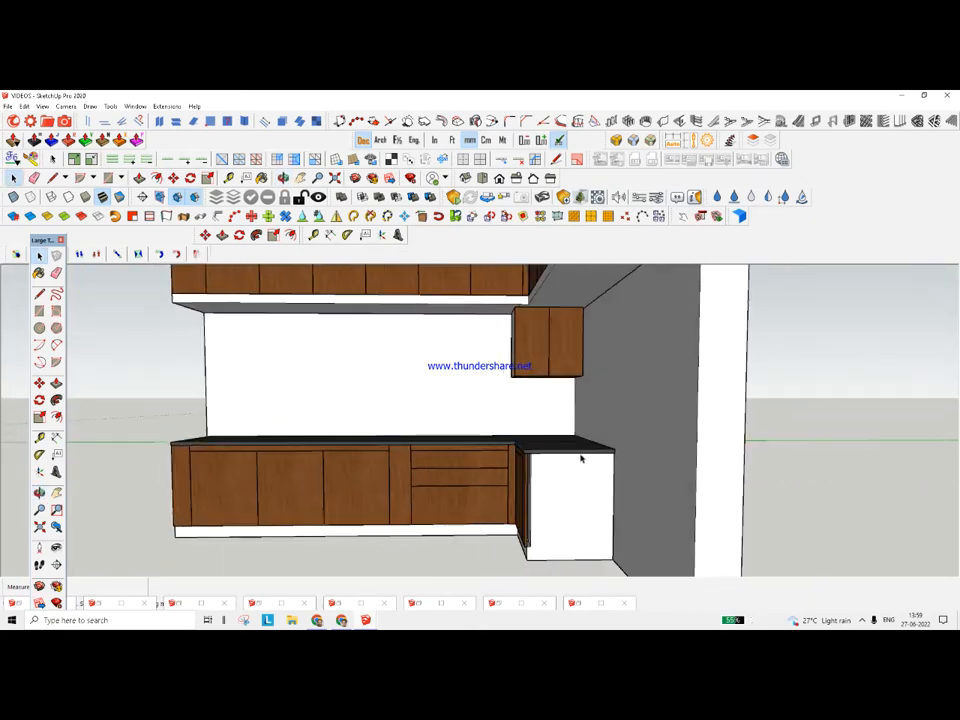
right_click(619, 404)
middle_click_drag(527, 403, 720, 480)
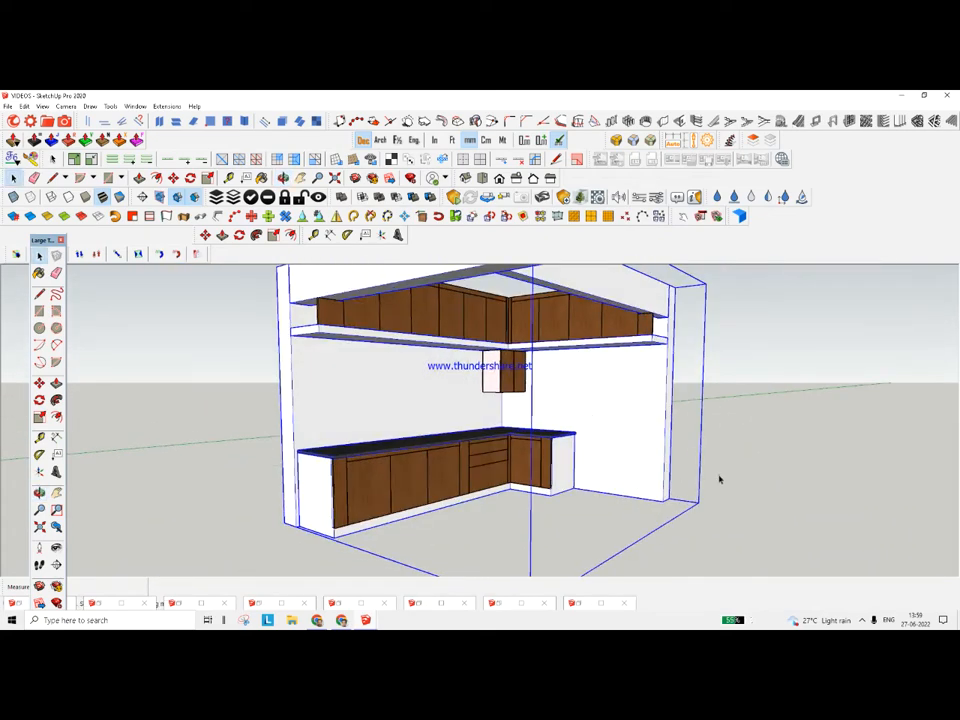
left_click(719, 477)
Hide the three large shutters, the three drawer fronts and the corner door of the base cabinets
scroll(363, 503, "up", 2)
middle_click_drag(363, 503, 278, 484)
left_click(297, 478)
left_click(386, 452, "shift")
left_click(450, 446, "shift")
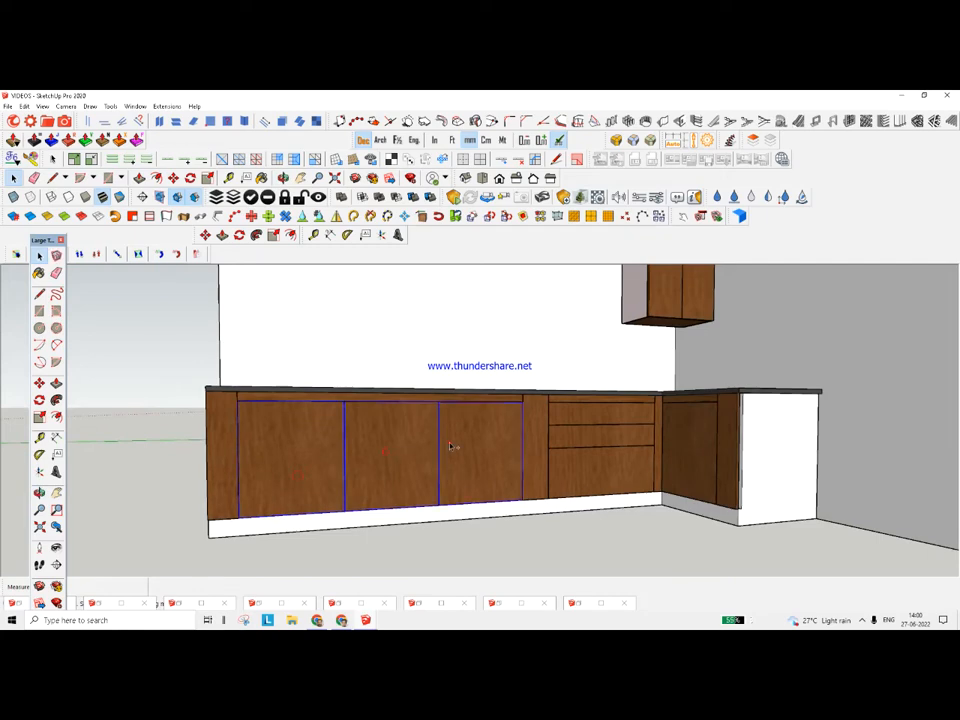
left_click(587, 475, "shift")
left_click(597, 443, "shift")
left_click(602, 418, "shift")
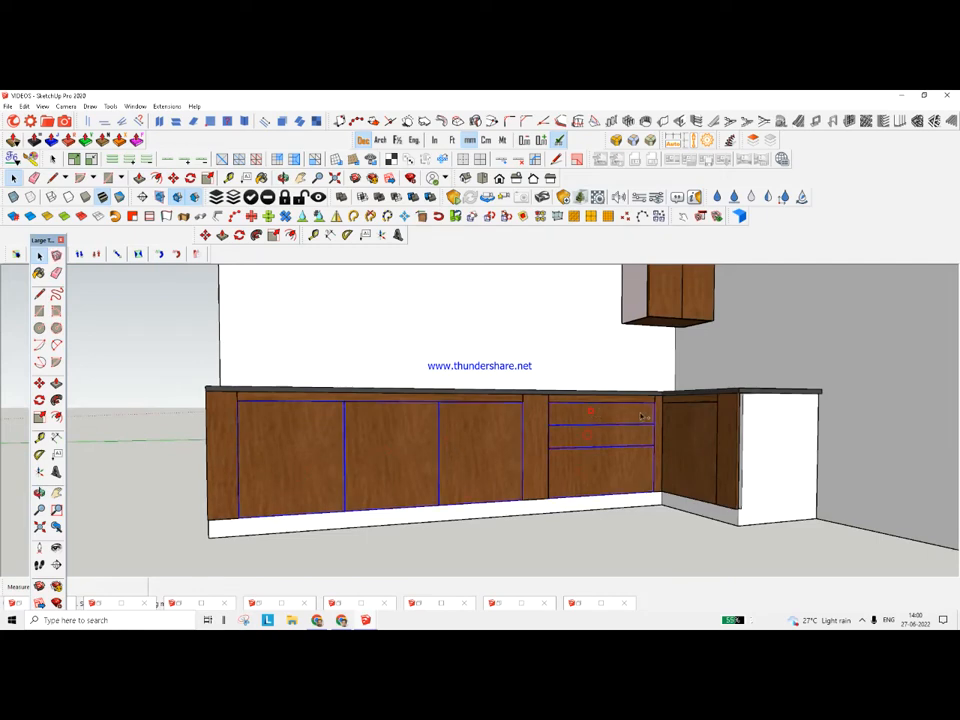
left_click(686, 431, "shift")
right_click(684, 450)
left_click(720, 229)
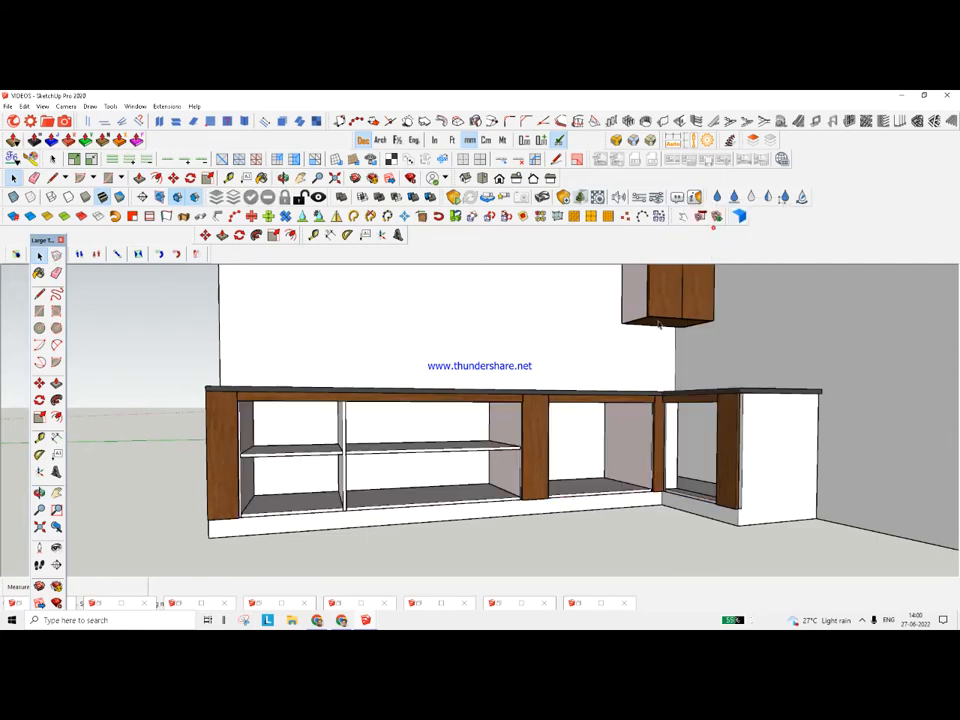
Examine the shelves, vertical partition and bottom panels inside the open base cabinets
scroll(418, 480, "up", 5)
scroll(439, 467, "down", 3)
middle_click_drag(439, 467, 306, 508)
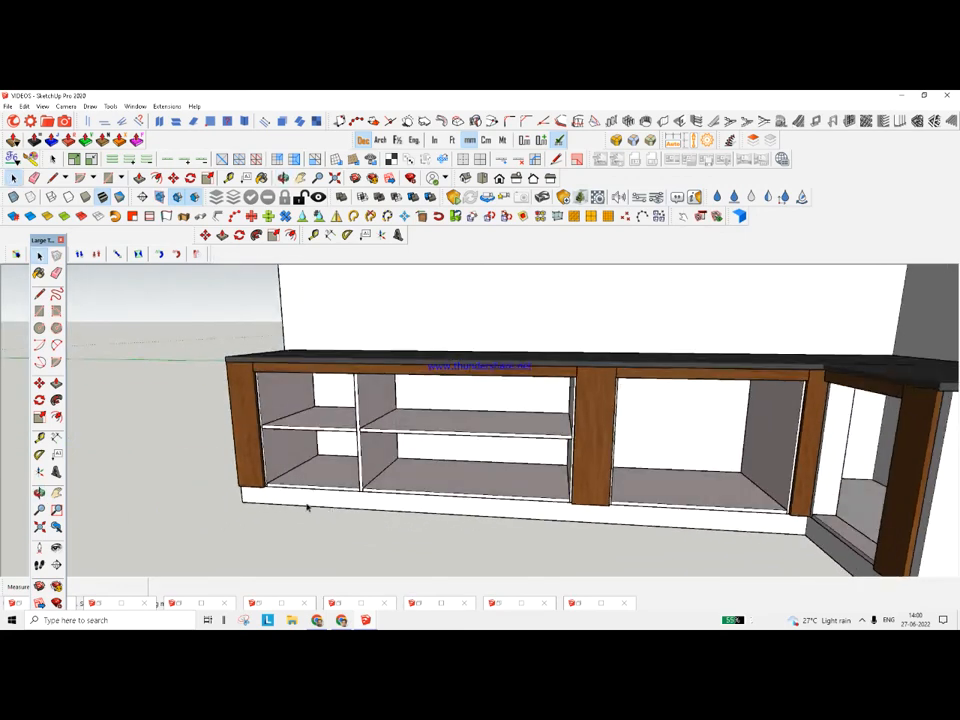
scroll(326, 450, "up", 3)
middle_click_drag(326, 450, 323, 496)
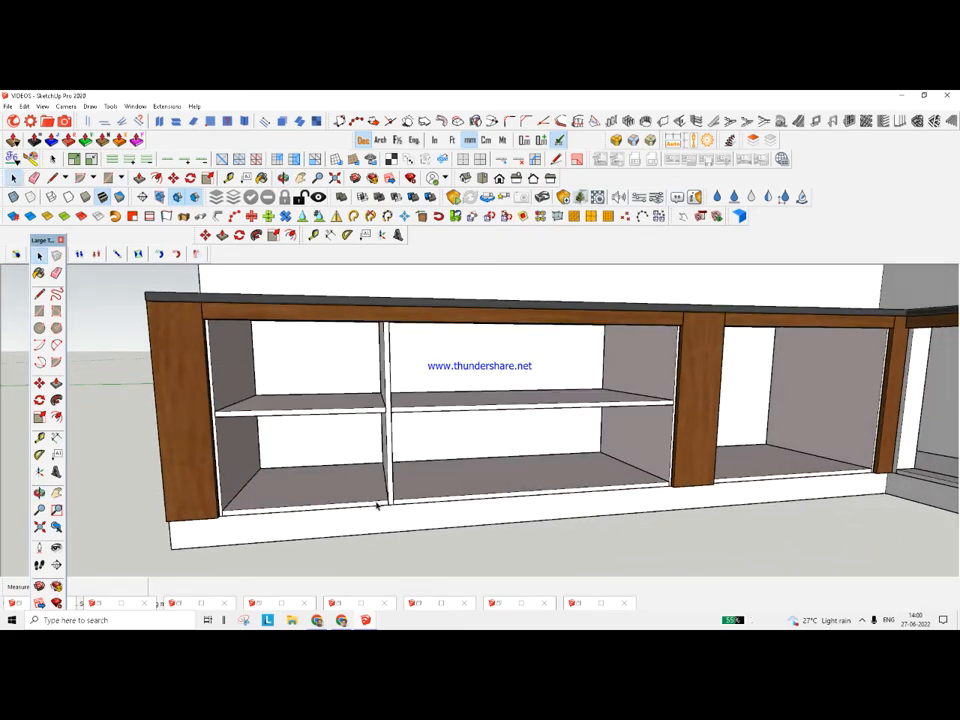
middle_click_drag(403, 497, 320, 418)
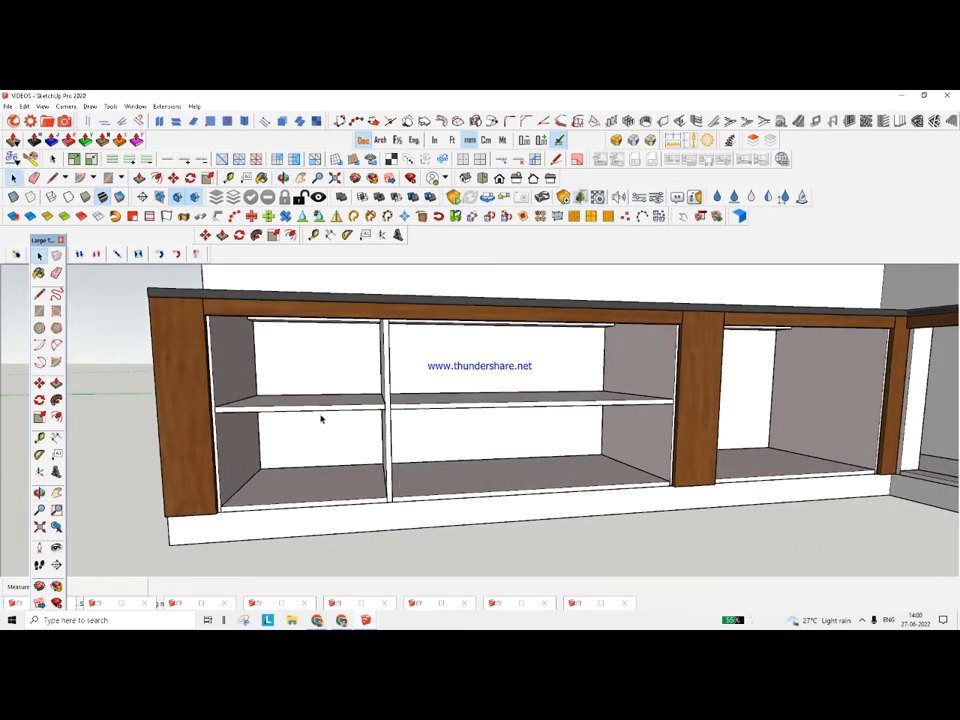
middle_click_drag(312, 368, 537, 471)
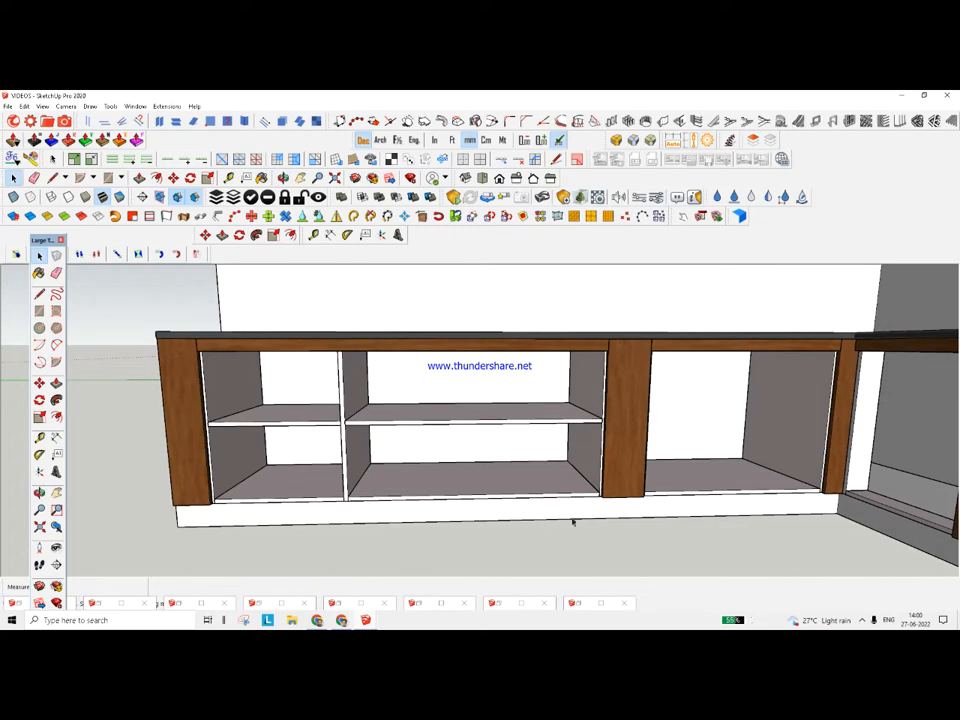
middle_click_drag(494, 496, 411, 494)
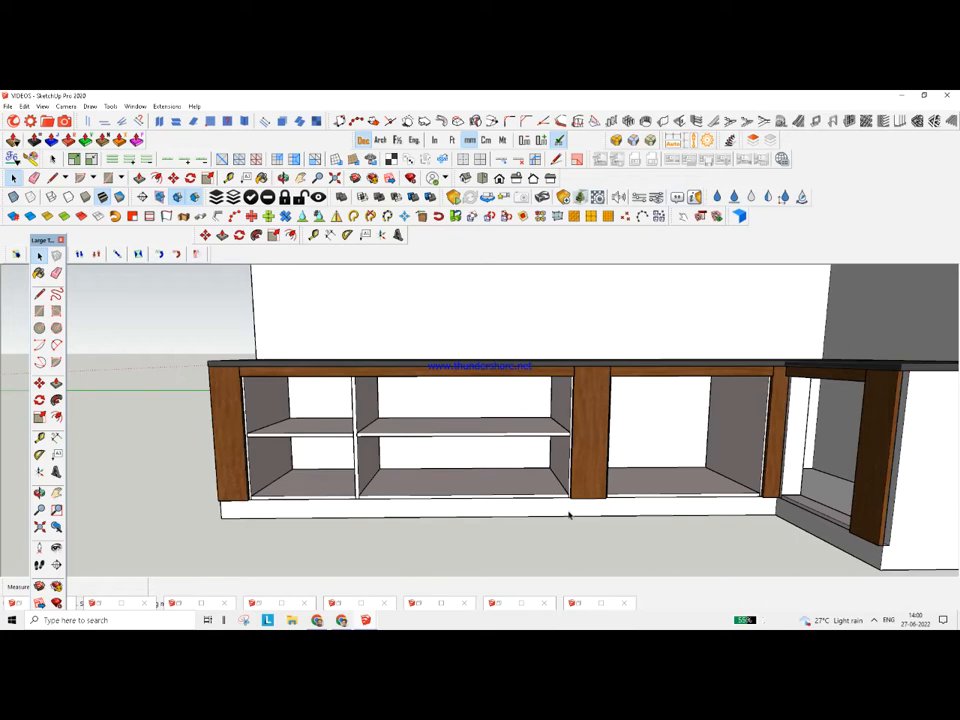
middle_click_drag(461, 502, 497, 491)
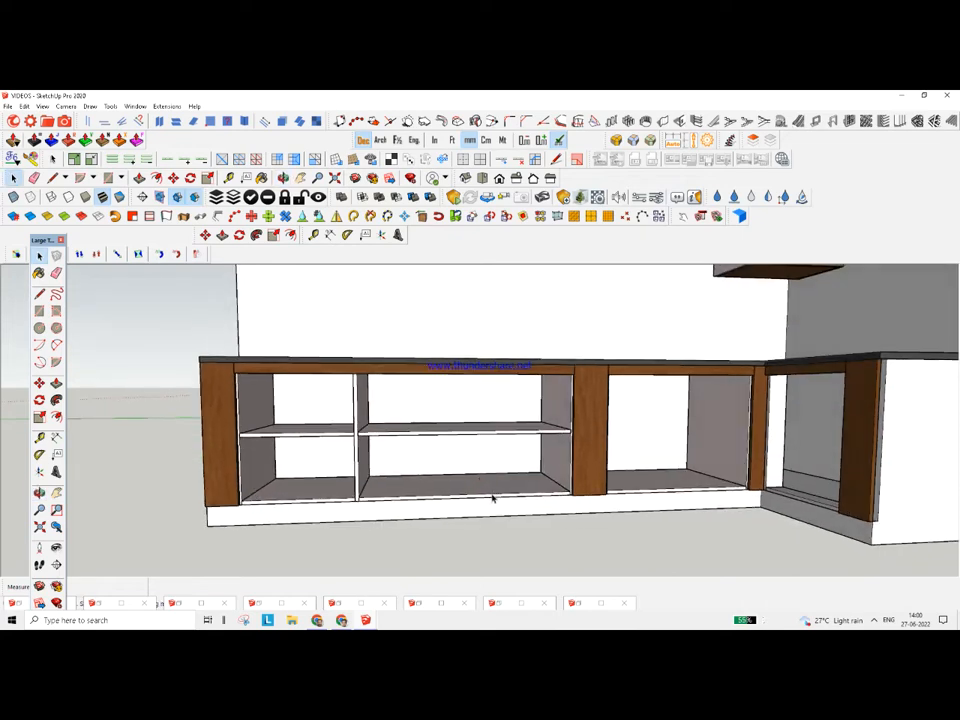
Inspect the whole L-shaped run of open base cabinets and its side panels from several angles
scroll(467, 461, "down", 1)
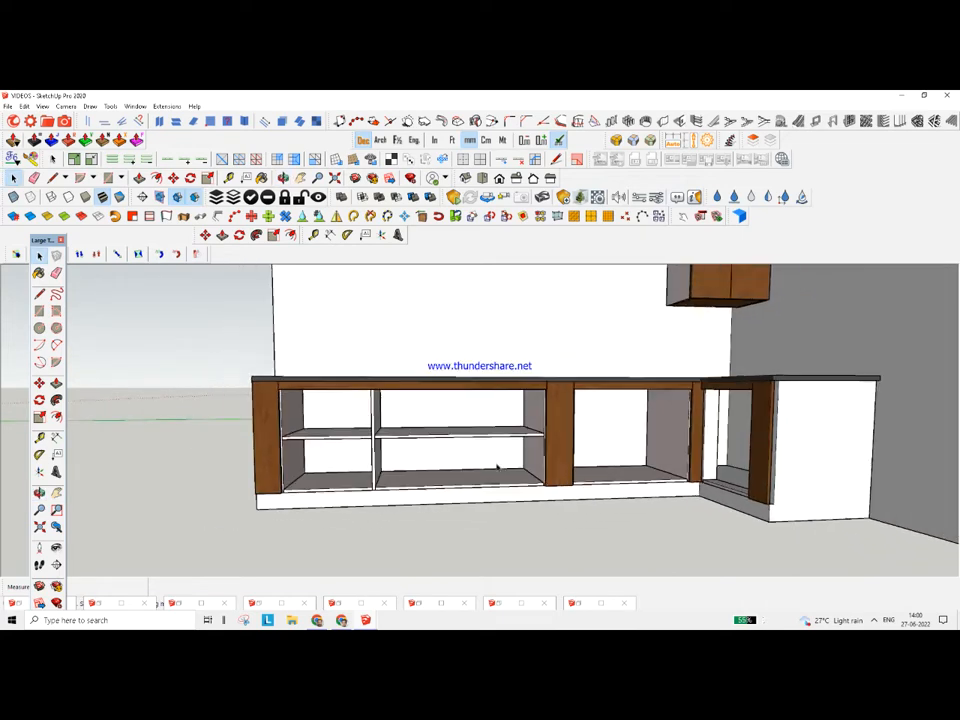
middle_click_drag(467, 461, 484, 456)
scroll(486, 456, "down", 1)
middle_click_drag(540, 474, 578, 396)
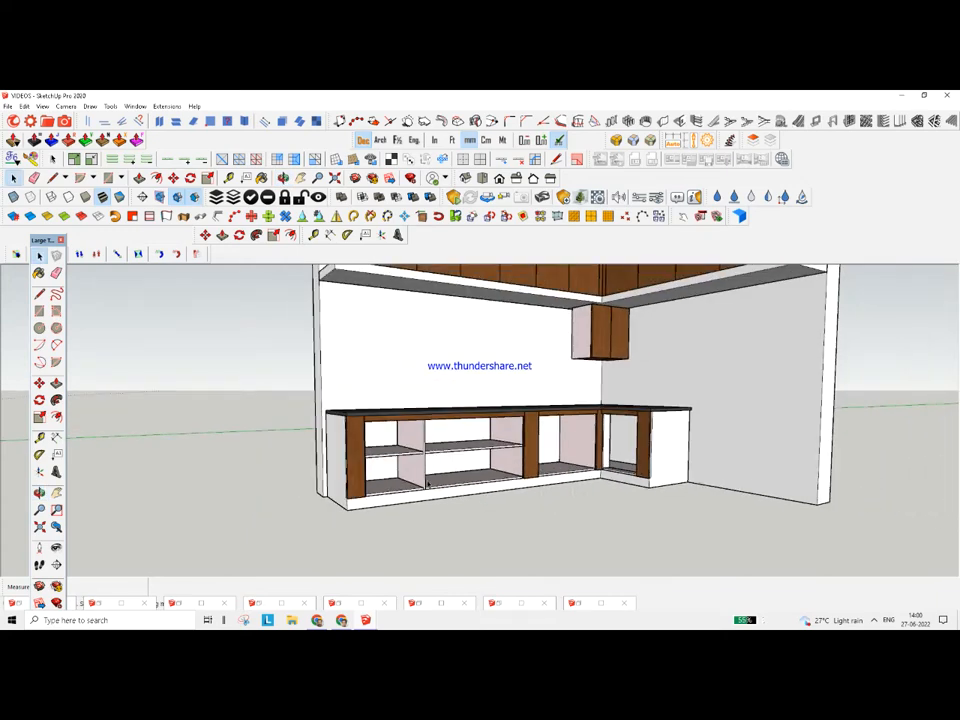
middle_click_drag(452, 489, 510, 470)
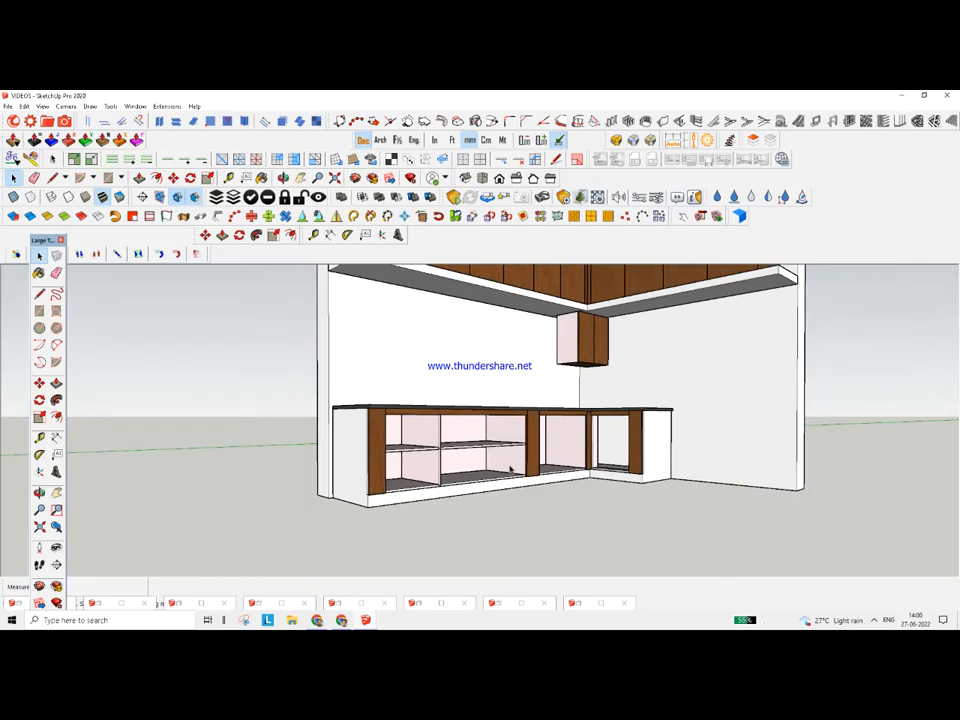
scroll(617, 459, "up", 3)
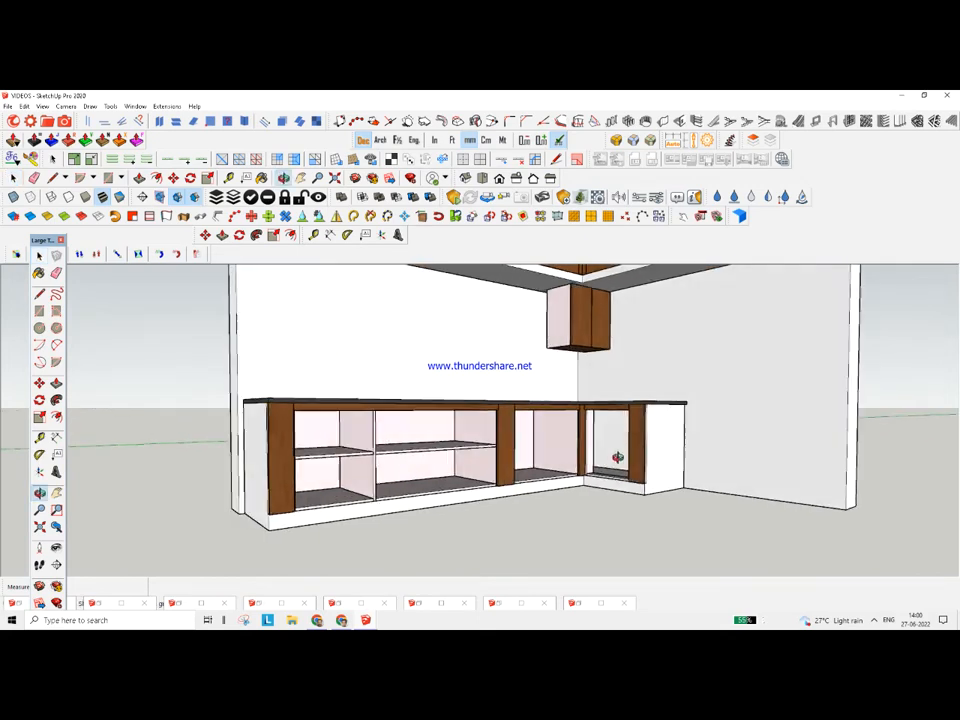
middle_click_drag(615, 470, 614, 475)
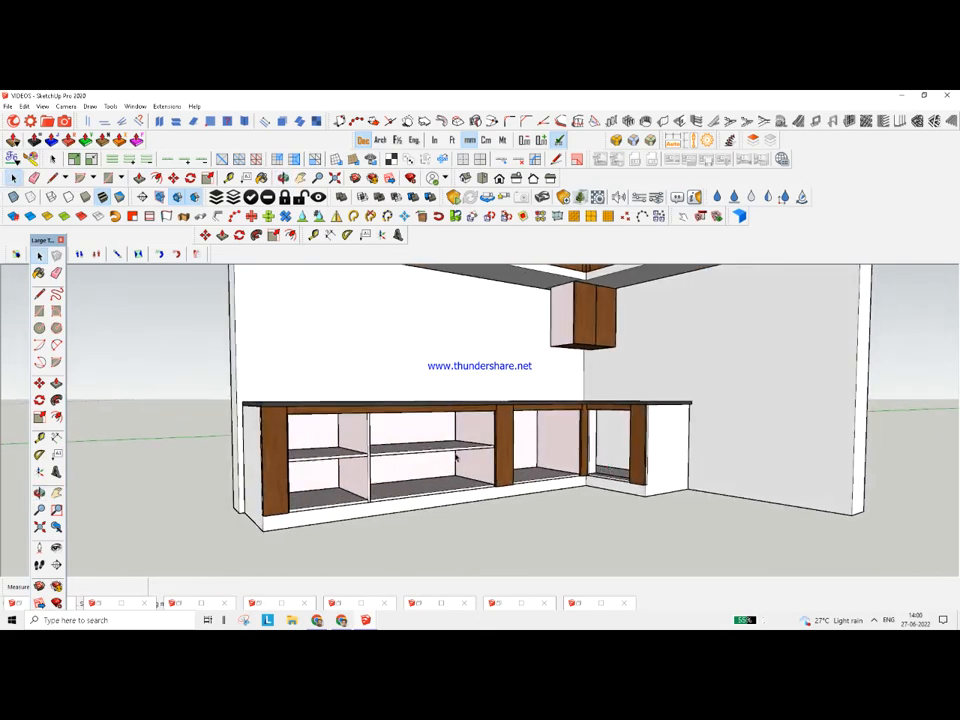
middle_click_drag(488, 474, 375, 497)
scroll(371, 500, "up", 2)
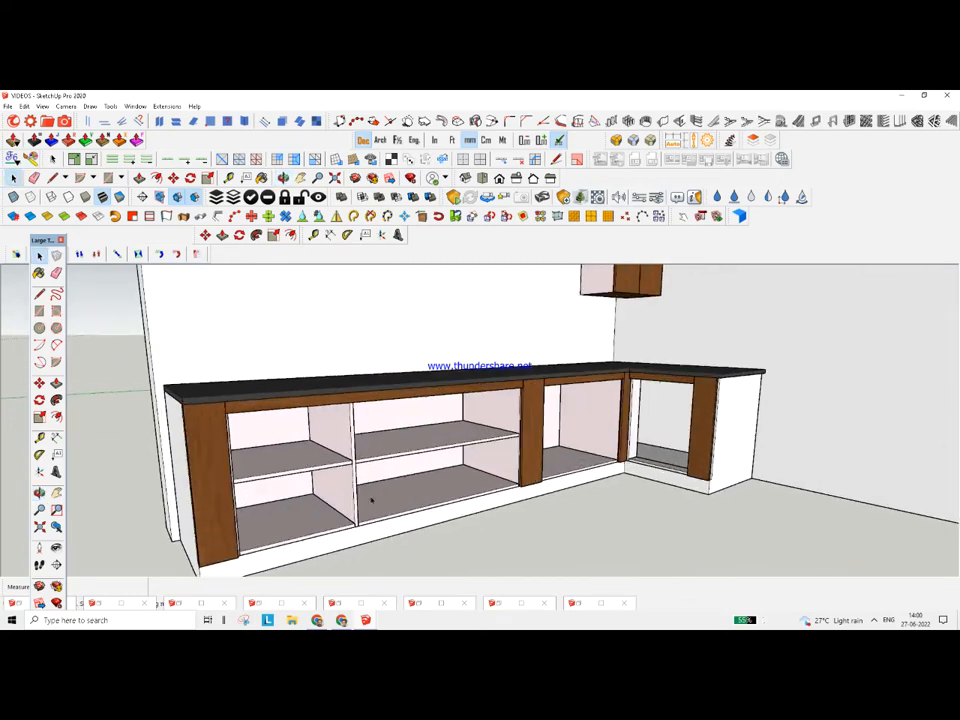
middle_click_drag(404, 456, 485, 470)
scroll(406, 449, "up", 2)
middle_click_drag(407, 451, 370, 378)
scroll(485, 389, "up", 2)
scroll(532, 400, "down", 4)
scroll(265, 437, "up", 1)
Single out the wooden filler panels and top rail framing the base cabinet openings, and clear the selection
left_click(273, 437)
left_click(364, 392)
middle_click_drag(640, 405, 771, 405)
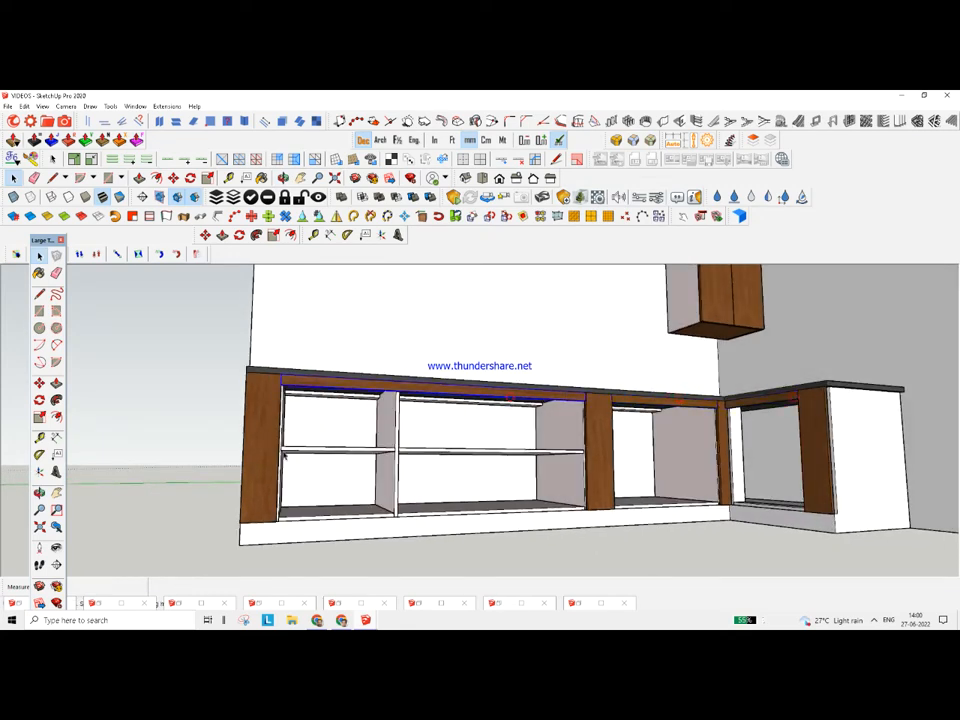
left_click(602, 421)
left_click(733, 443)
left_click(828, 447)
middle_click_drag(828, 449, 771, 577)
scroll(710, 454, "up", 3)
scroll(716, 436, "down", 2)
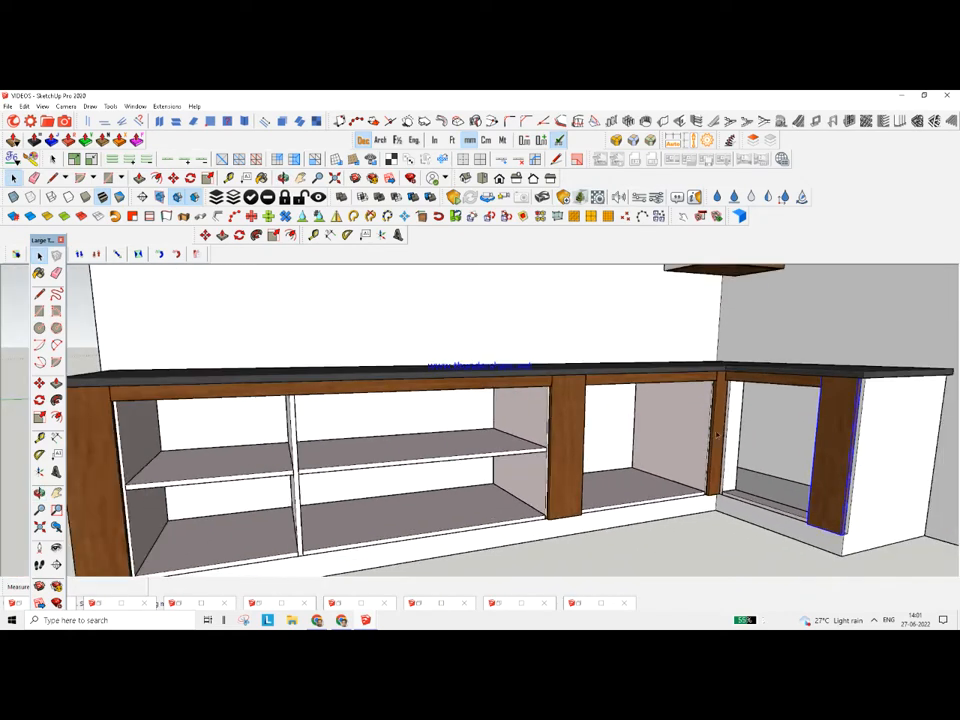
scroll(565, 448, "down", 3)
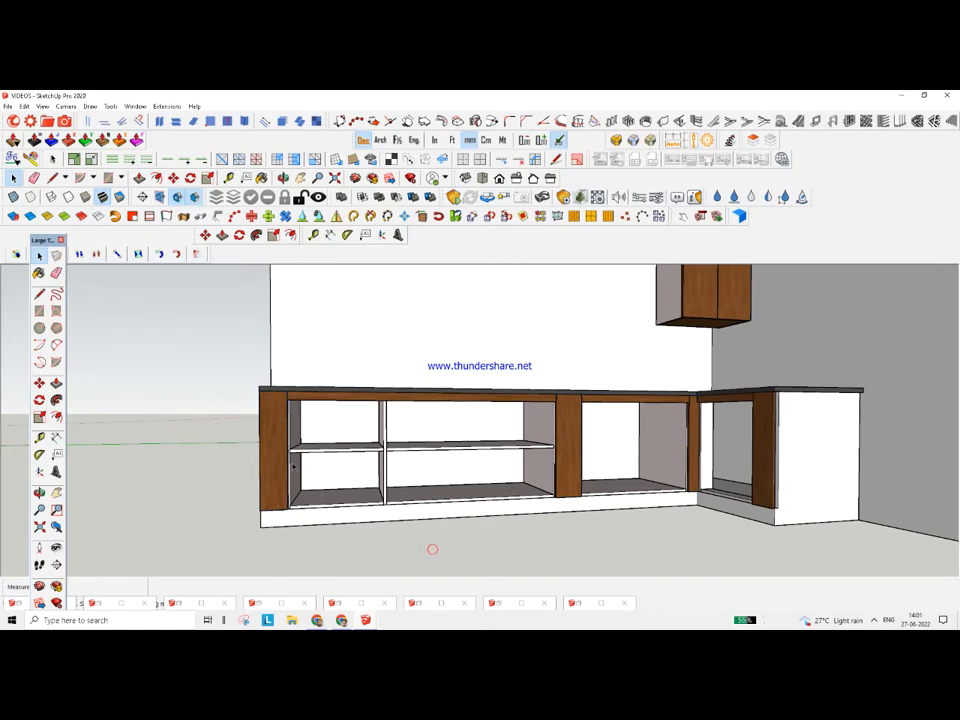
left_click(561, 475)
scroll(508, 495, "down", 3)
left_click(542, 516)
Hide the doors of the small wall cabinet hanging in the corner below the loft
middle_click_drag(542, 516, 575, 510)
scroll(575, 510, "down", 2)
scroll(578, 414, "up", 2)
middle_click_drag(578, 414, 586, 391)
scroll(580, 394, "up", 5)
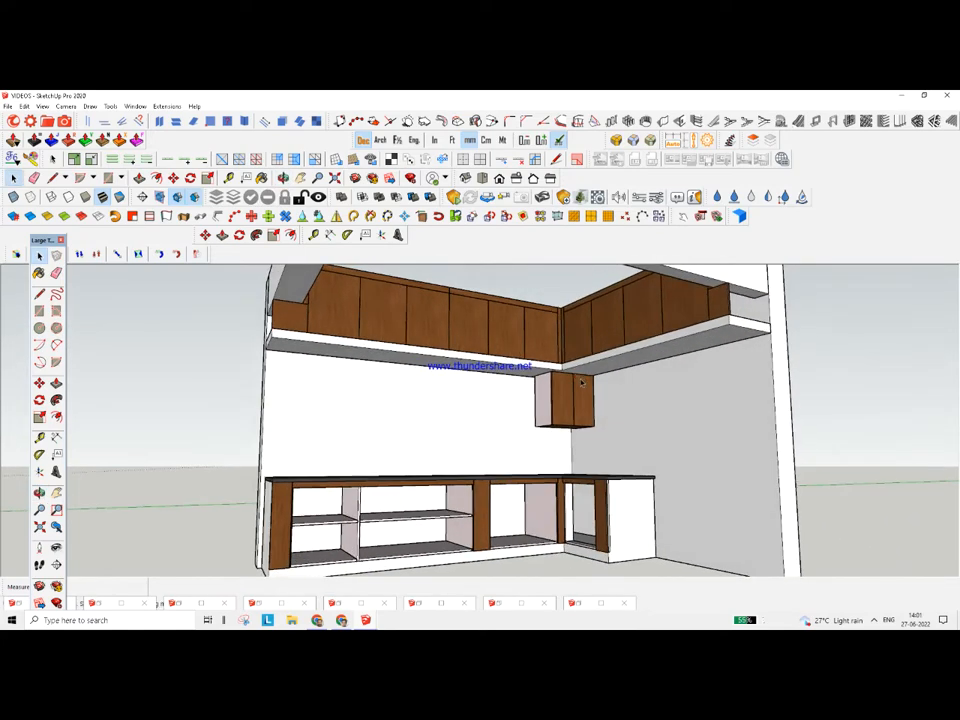
scroll(566, 397, "up", 1)
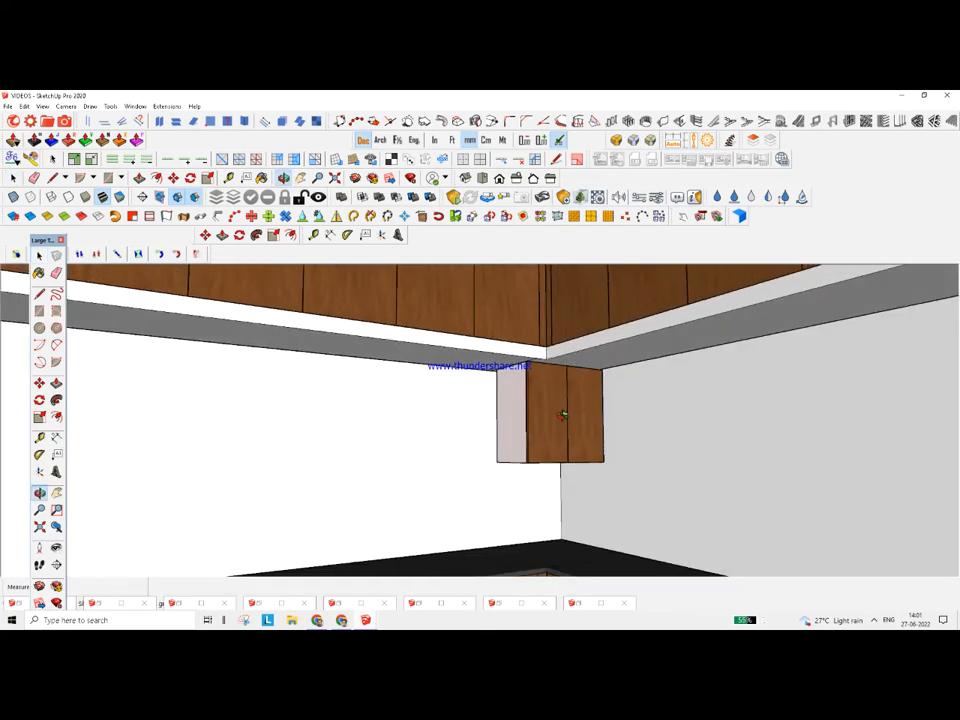
left_click(591, 416)
right_click(591, 416)
left_click(630, 214)
Examine the inside of the small wall cabinet and the loft cabinets above it
middle_click_drag(570, 400, 579, 431)
scroll(579, 431, "up", 1)
scroll(577, 426, "down", 3)
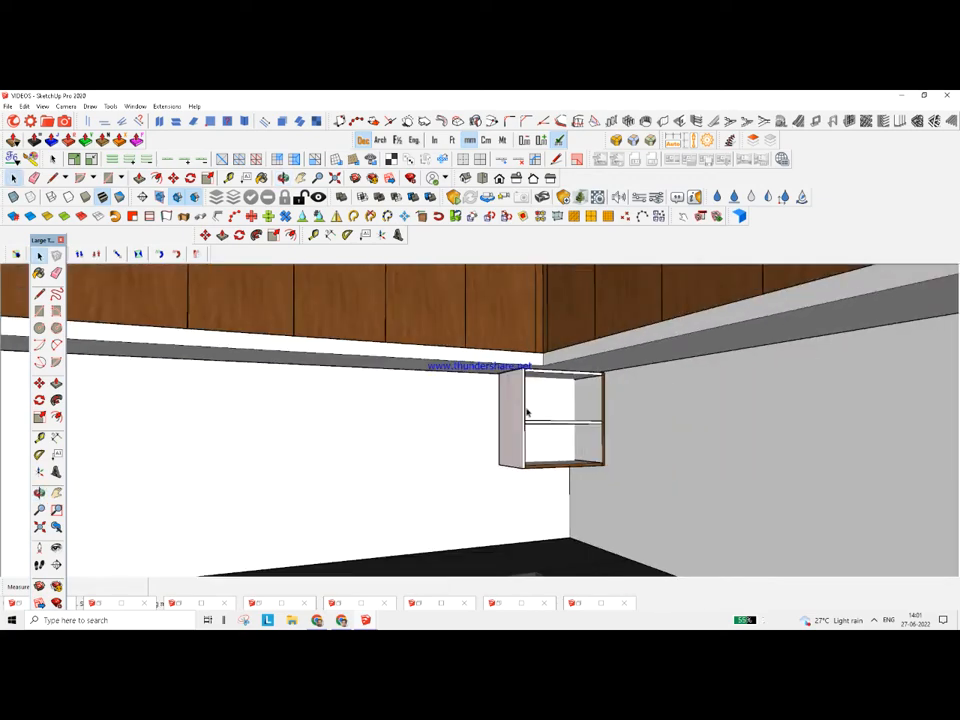
scroll(542, 429, "down", 2)
middle_click_drag(546, 419, 351, 474)
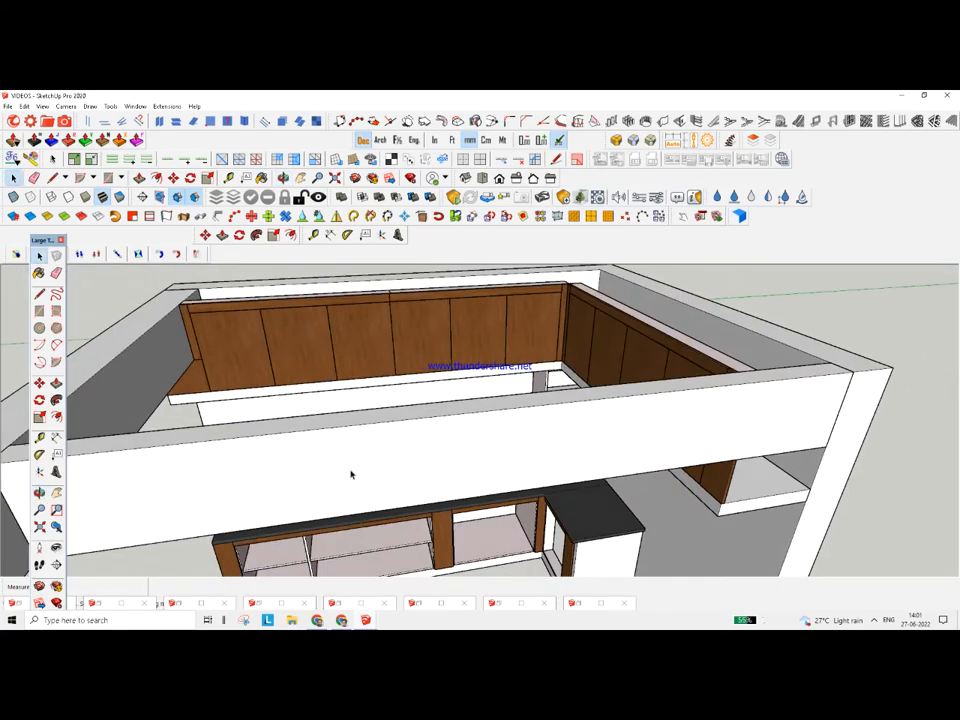
scroll(351, 474, "down", 2)
middle_click_drag(430, 430, 345, 455)
scroll(532, 362, "up", 2)
middle_click_drag(532, 362, 615, 388)
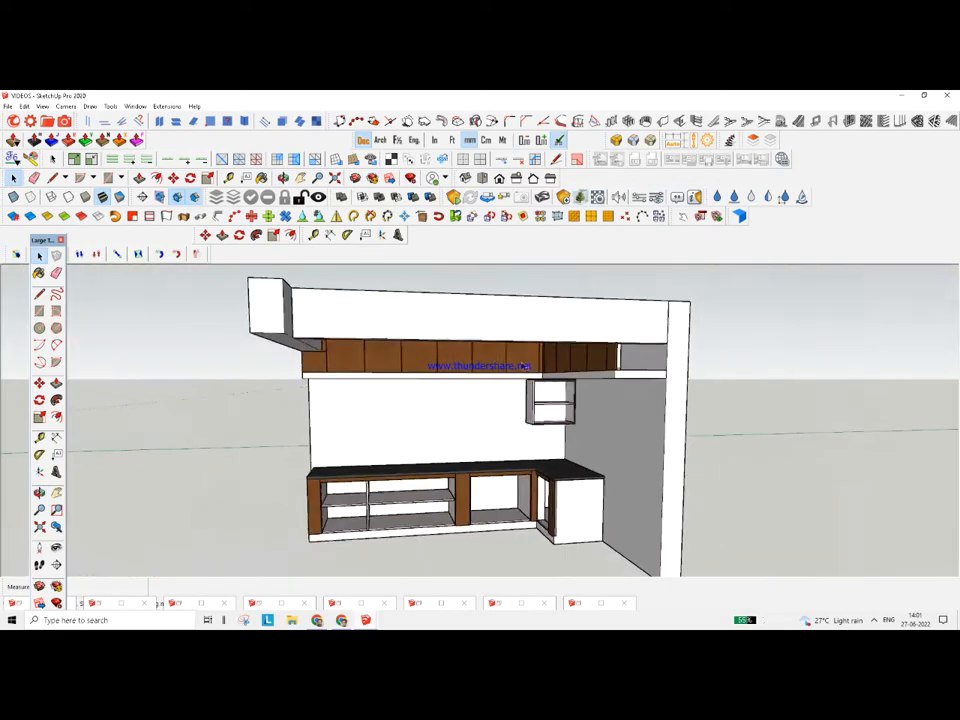
Unhide all the hidden cabinet doors, shutters and drawer fronts
scroll(615, 388, "down", 3)
left_click(319, 198)
middle_click_drag(666, 351, 475, 405)
scroll(463, 421, "up", 2)
scroll(475, 405, "down", 2)
scroll(475, 405, "up", 2)
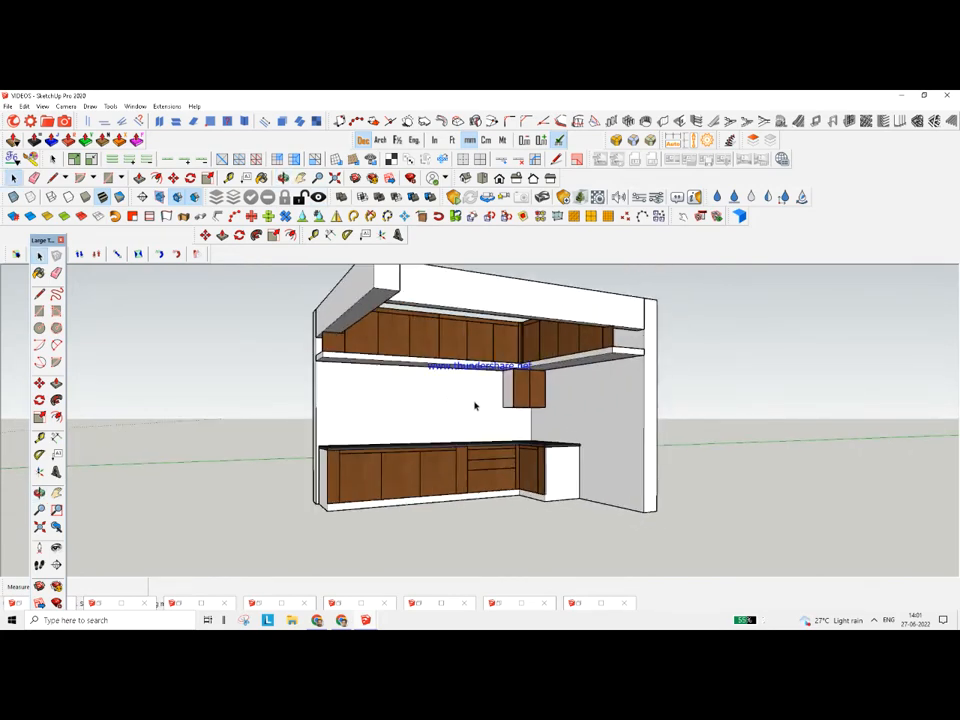
Sample the corner base cabinet door's material with the Paint Bucket tool and check its name
left_click(39, 272)
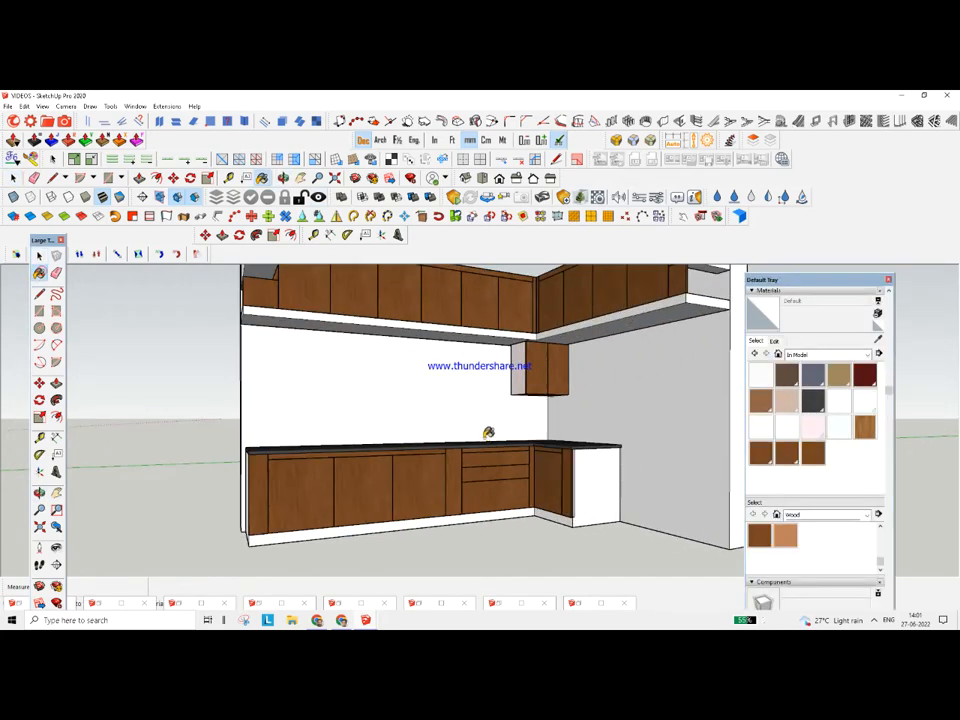
scroll(561, 508, "up", 4)
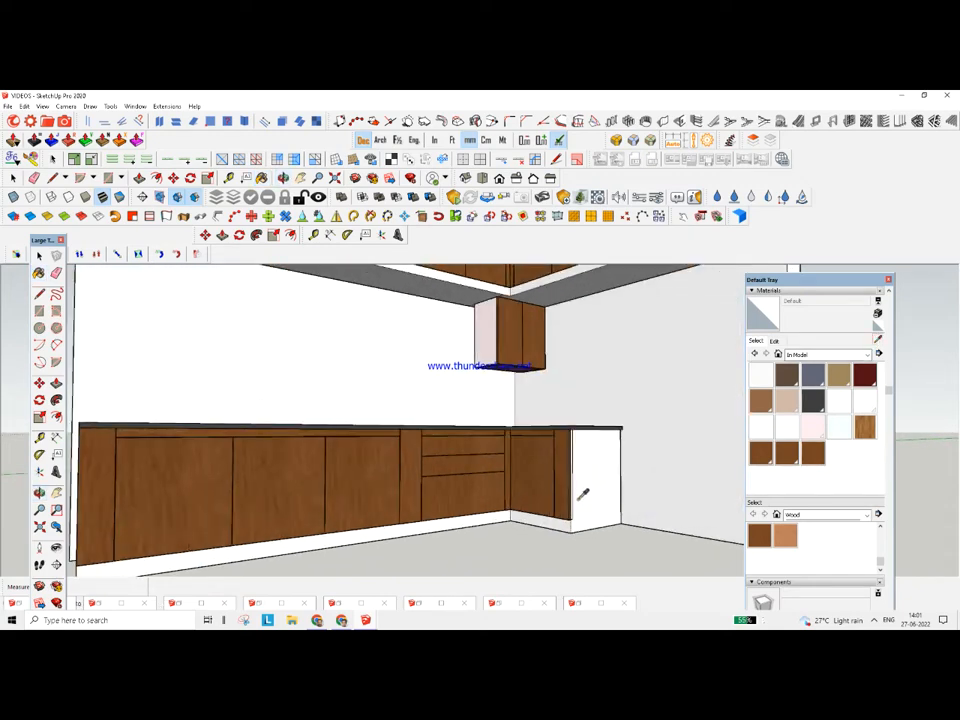
scroll(535, 460, "up", 1)
left_click(530, 438)
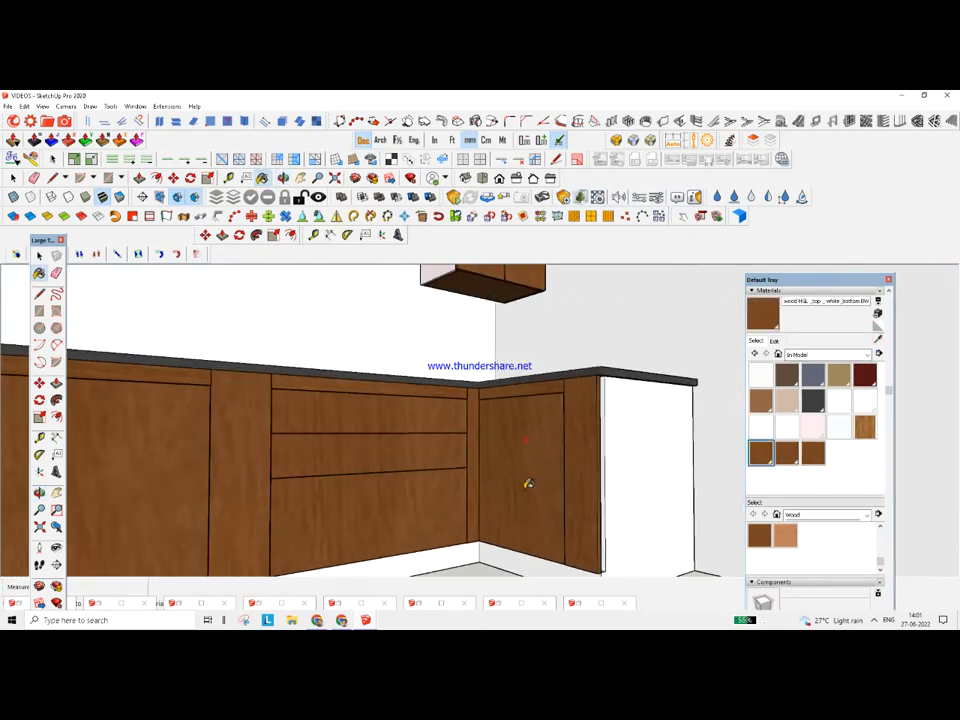
scroll(806, 339, "up", 1)
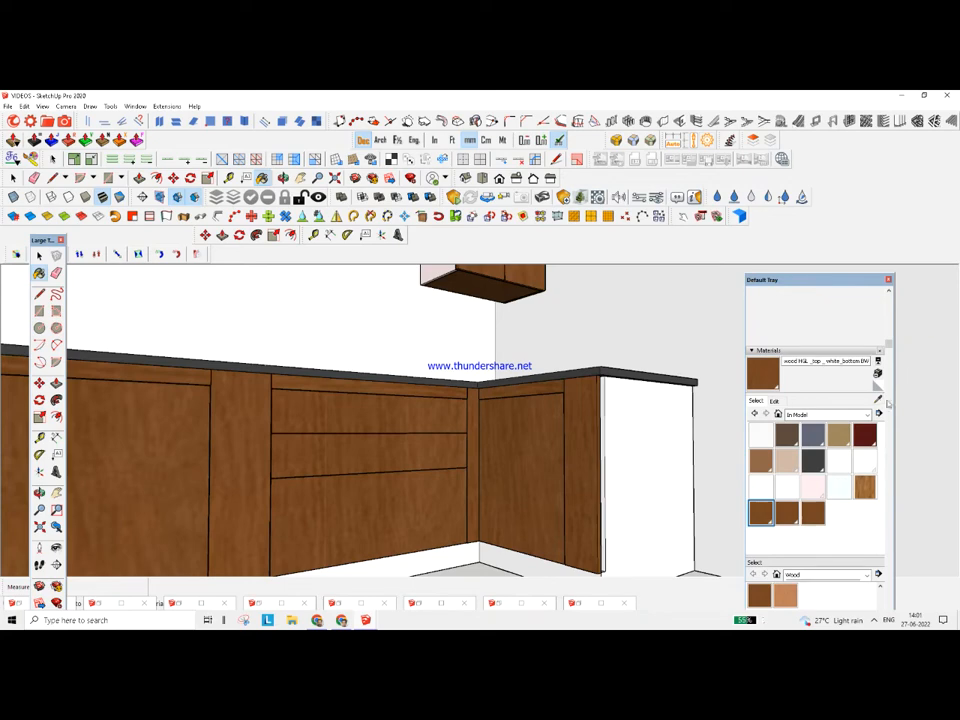
middle_click_drag(550, 458, 670, 430)
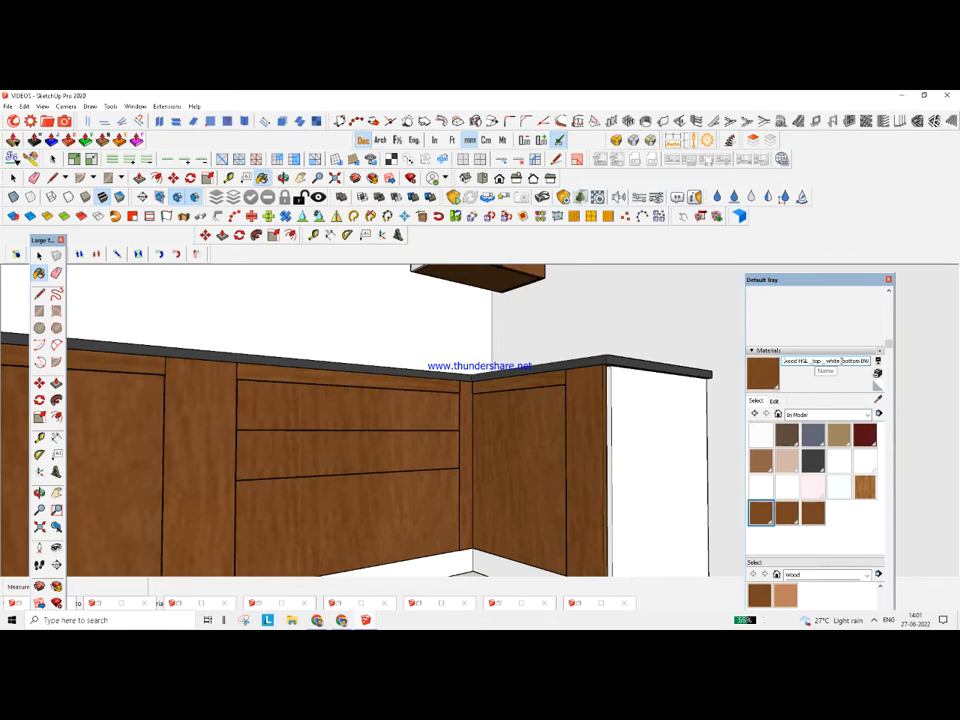
Isolate the corner base cabinet door from the rest of the model and examine its front and back faces
key("space")
left_click(516, 432)
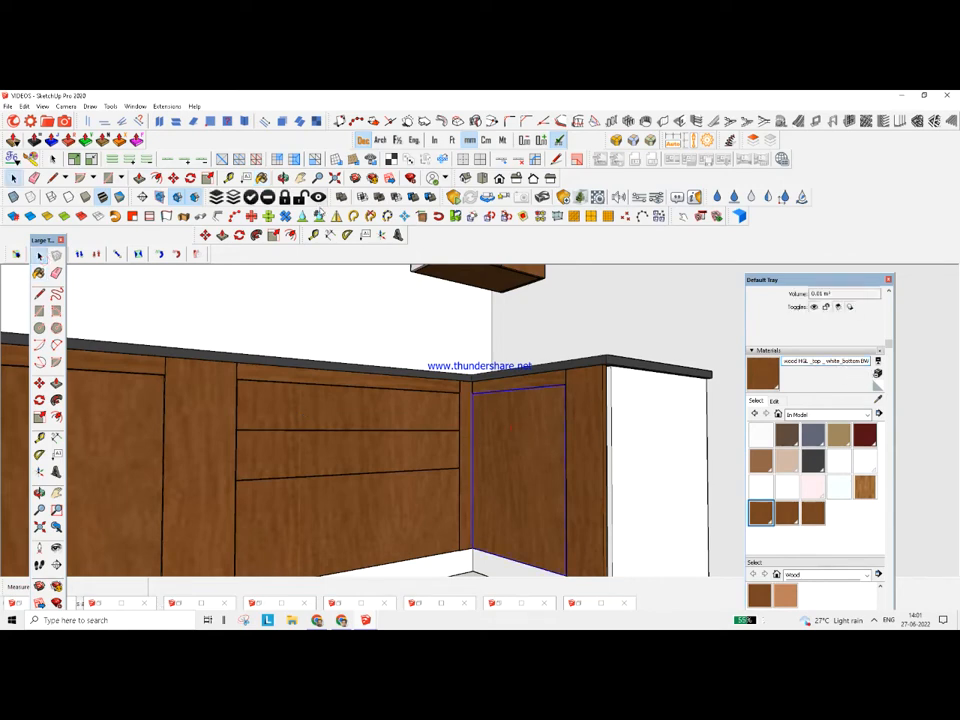
left_click(247, 197)
middle_click_drag(467, 354, 335, 360)
left_click(618, 443)
middle_click_drag(618, 443, 560, 481)
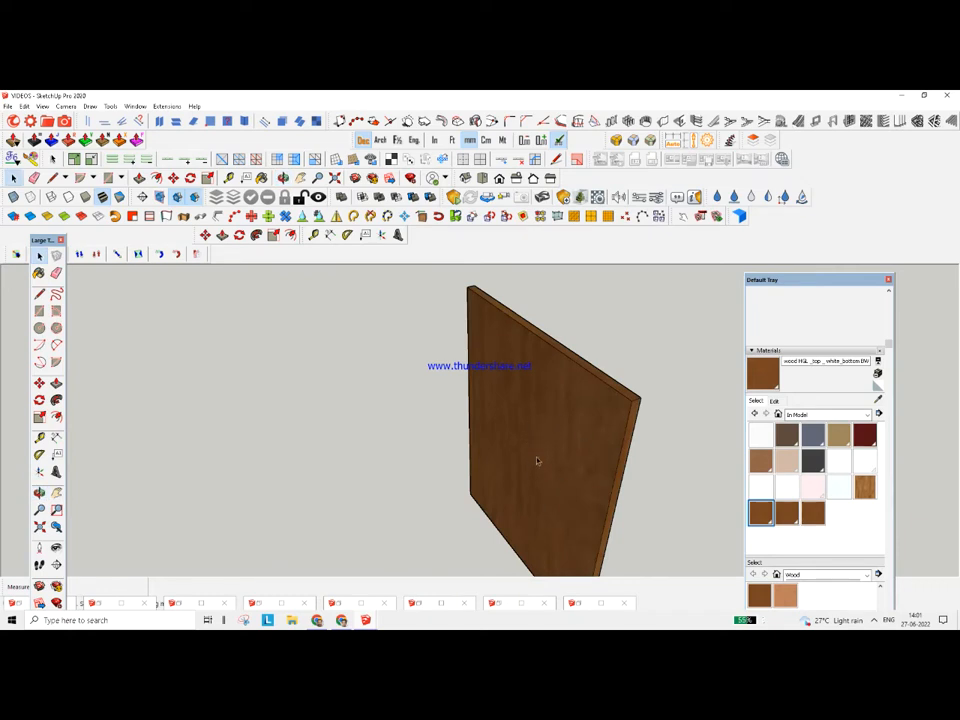
middle_click_drag(490, 424, 429, 375)
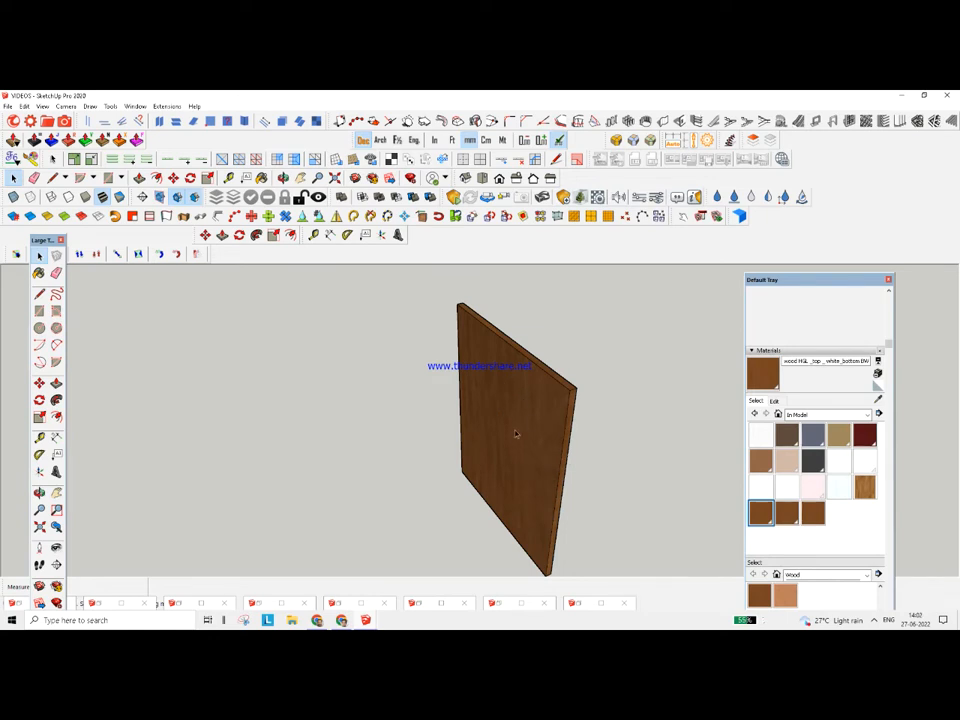
middle_click_drag(530, 423, 461, 425)
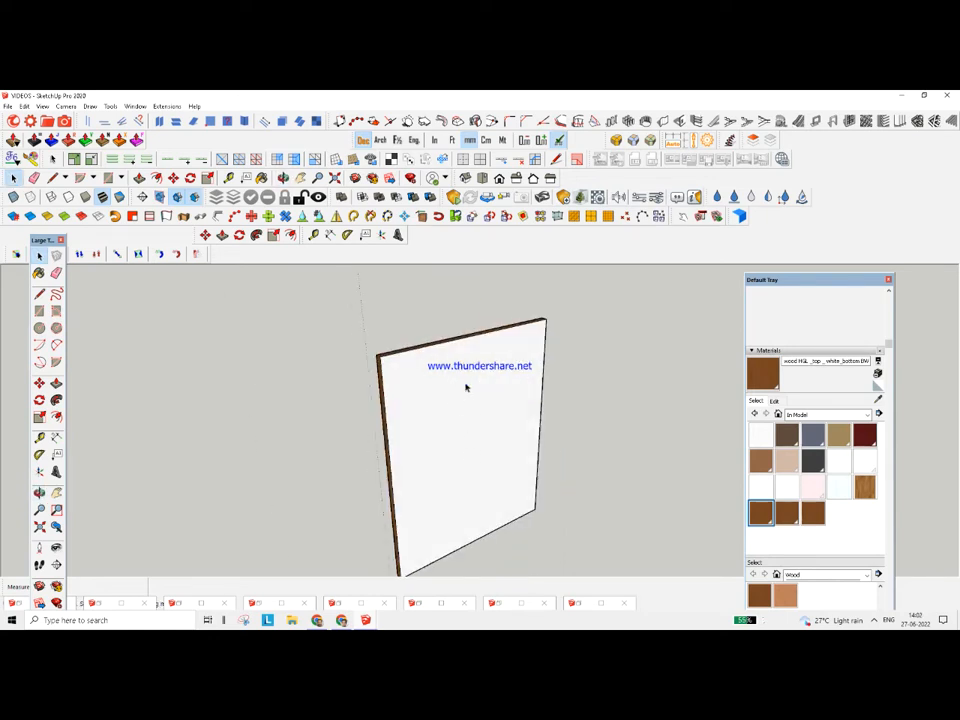
Start the material sampler and examine the isolated door's wood-finished face and edges
left_click(878, 401)
scroll(482, 362, "up", 1)
middle_click_drag(468, 359, 485, 423)
scroll(478, 402, "down", 1)
middle_click_drag(416, 404, 735, 441)
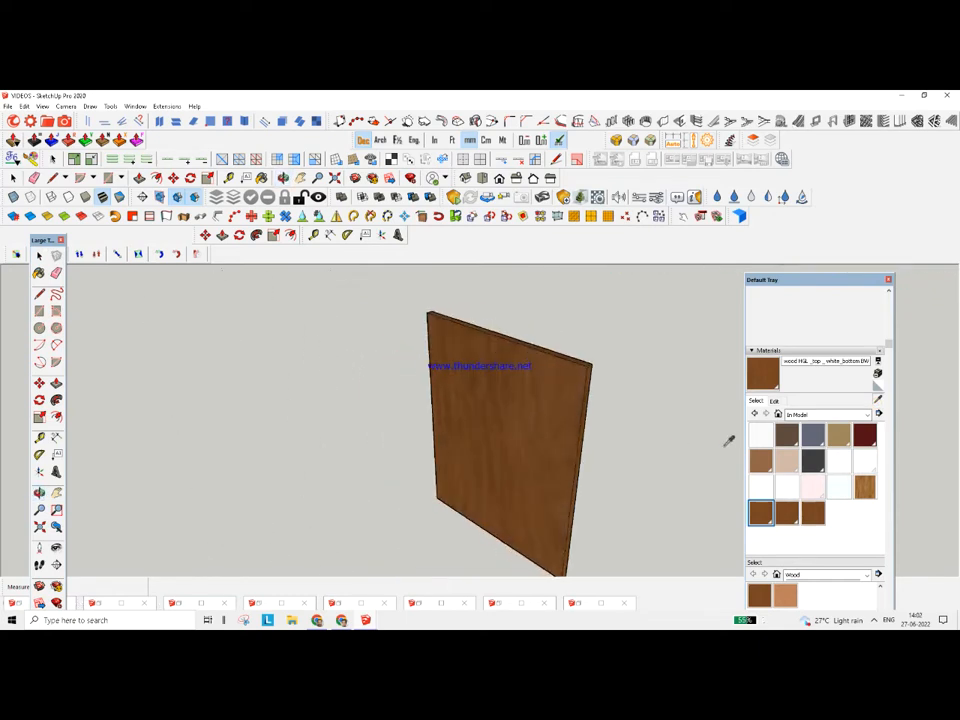
scroll(541, 416, "down", 3)
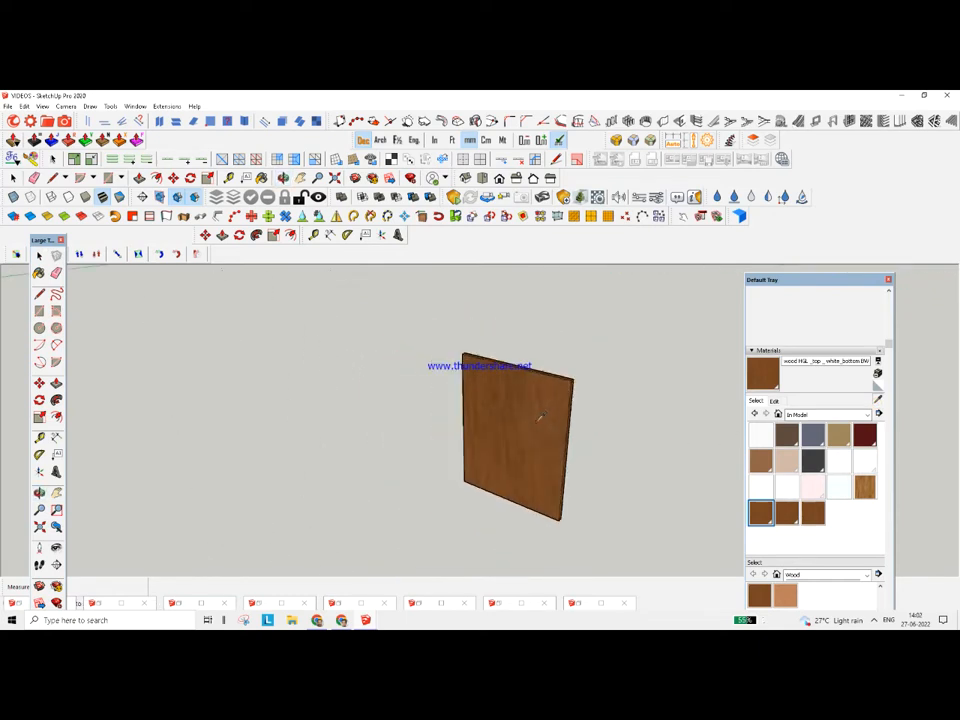
Leave the material sampler and unhide the rest of the kitchen model
left_click(39, 257)
middle_click_drag(300, 358, 379, 360)
scroll(381, 359, "down", 2)
left_click(318, 199)
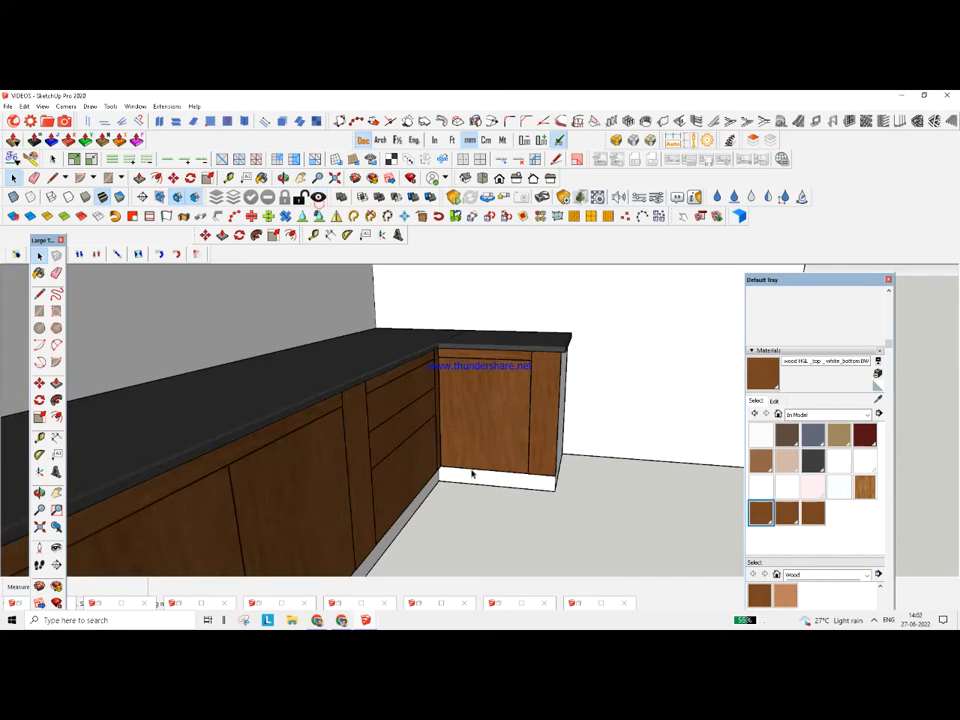
Hide the room shell group with its walls, slabs and countertop around the kitchen cabinets
middle_click_drag(486, 469, 350, 448)
scroll(545, 484, "down", 3)
middle_click_drag(545, 484, 373, 446)
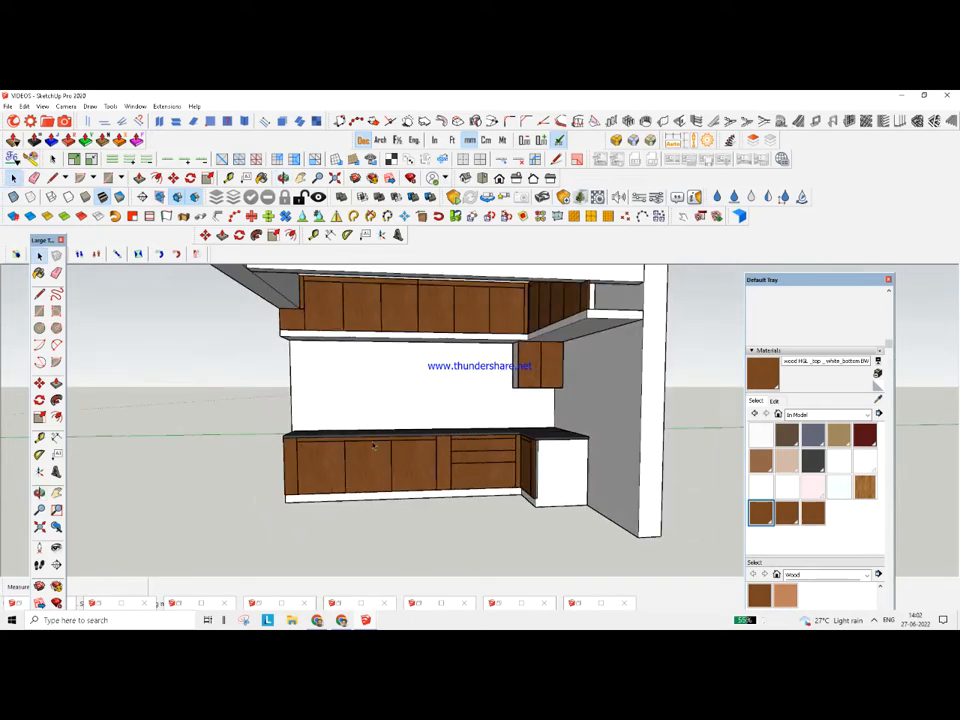
middle_click_drag(416, 497, 466, 478)
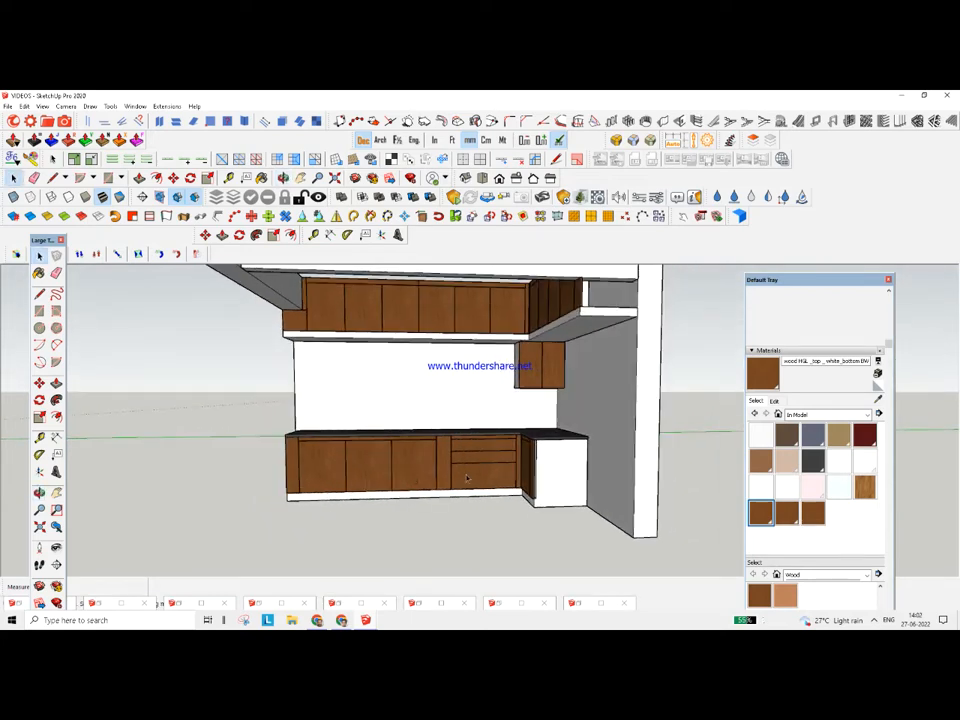
middle_click_drag(427, 345, 443, 397)
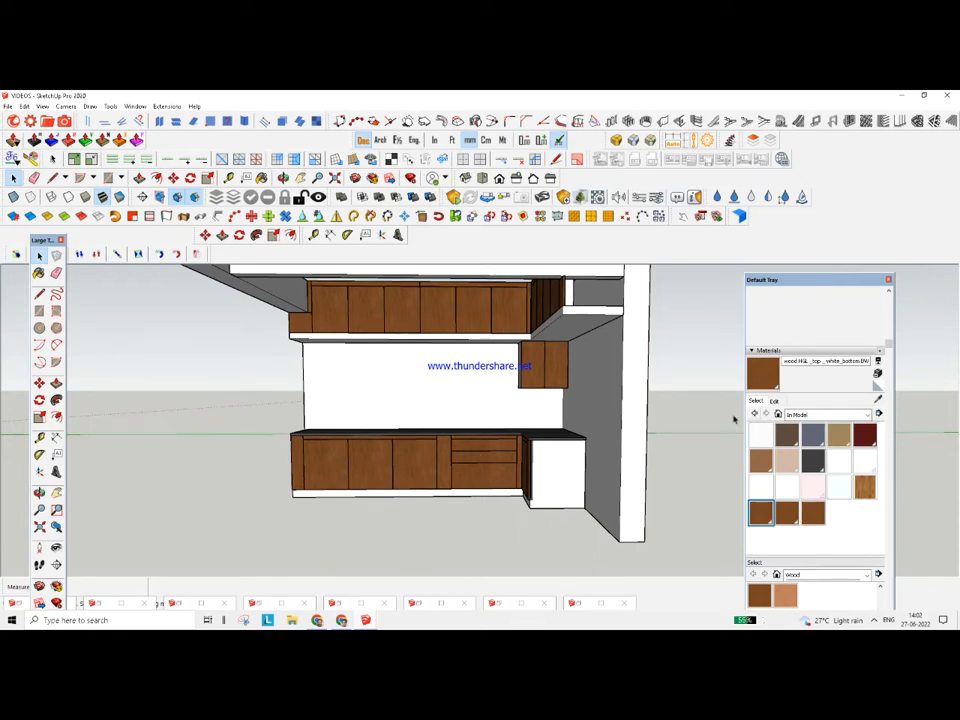
middle_click_drag(552, 316, 494, 490)
left_click(543, 440)
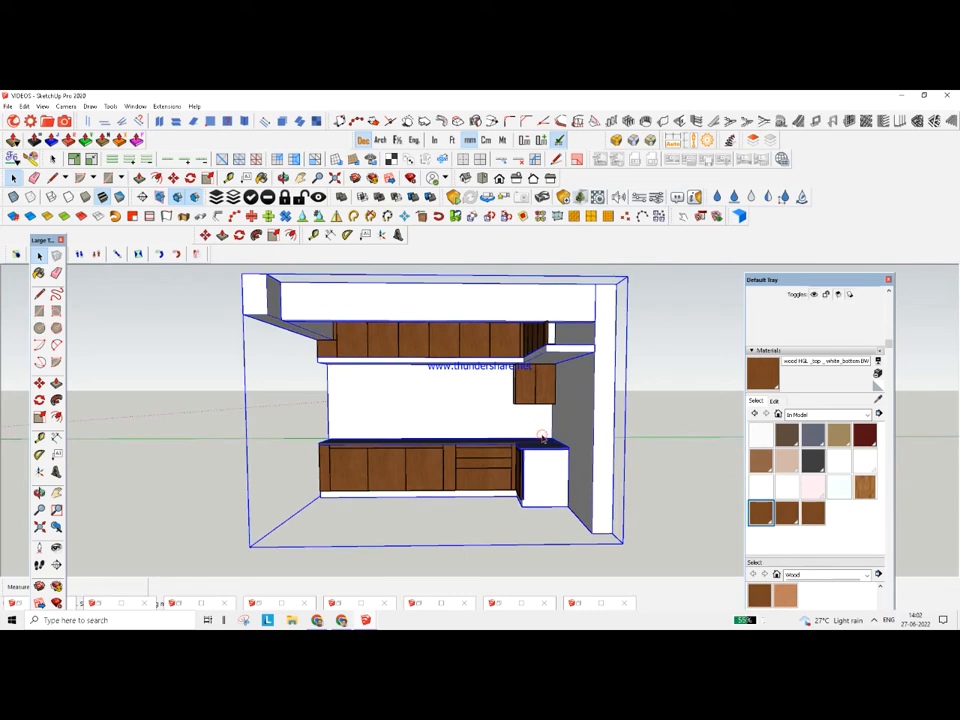
right_click(556, 436)
left_click(590, 223)
middle_click_drag(590, 223, 385, 479)
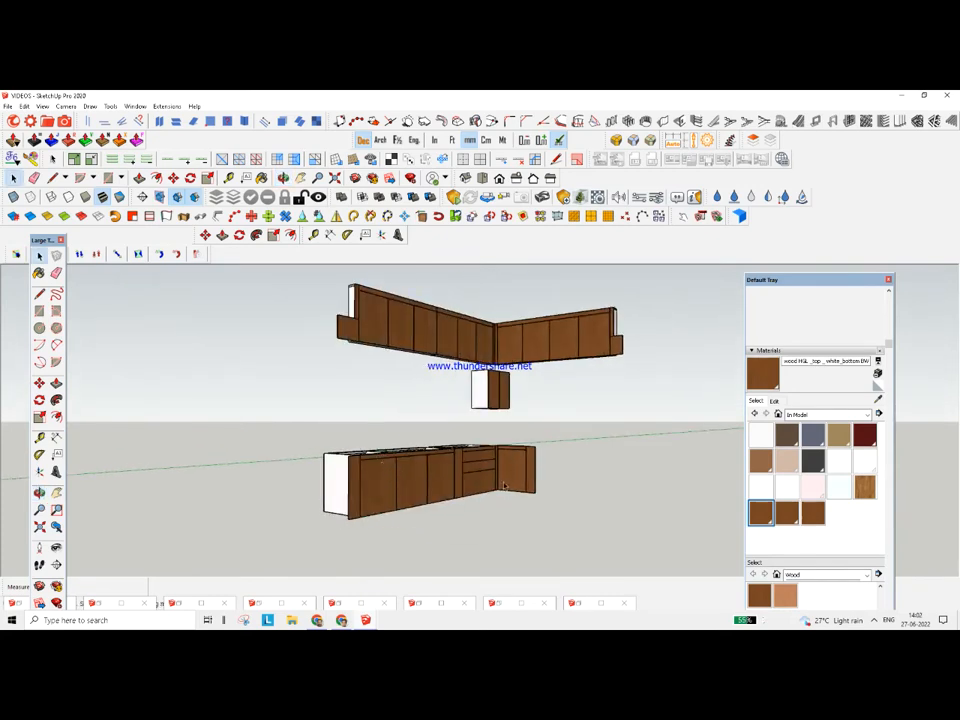
middle_click_drag(458, 439, 480, 458)
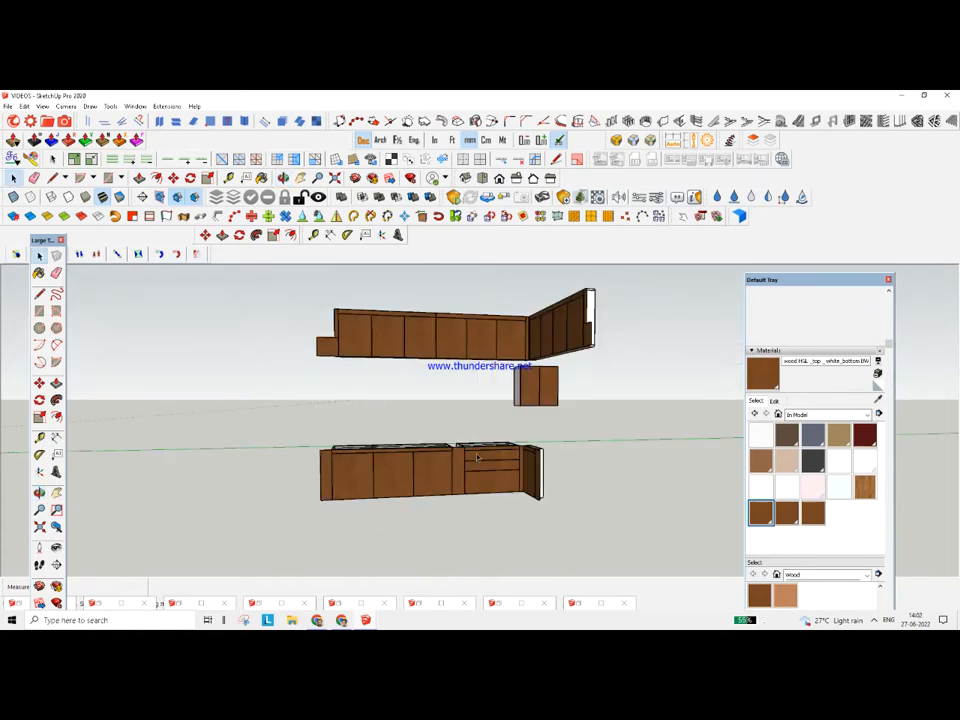
scroll(444, 464, "down", 3)
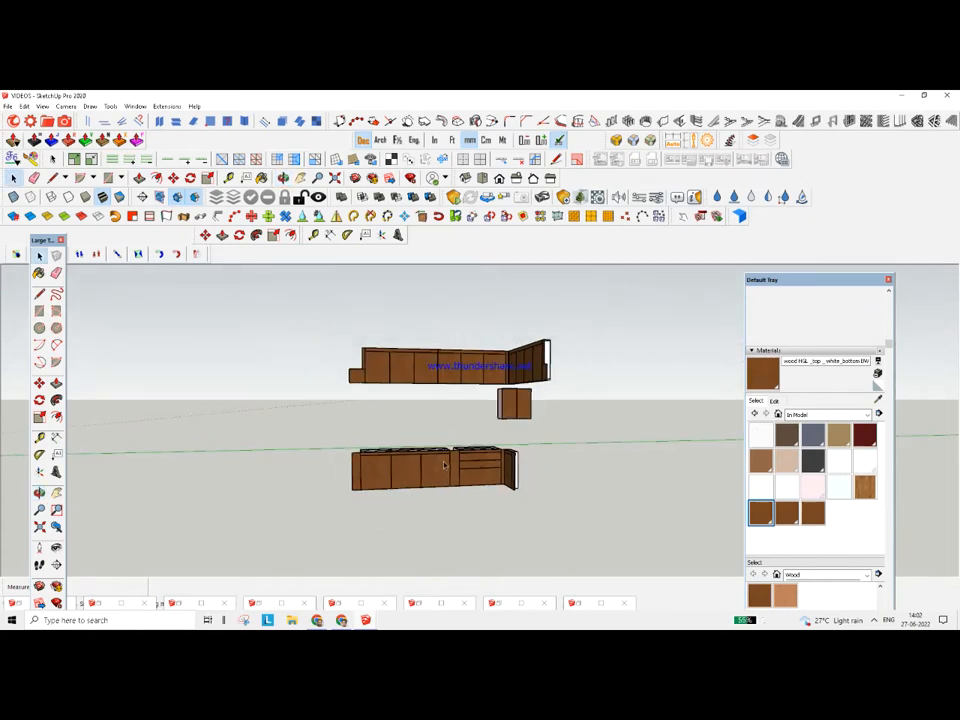
Display the ABF toolbar and place it above the model
right_click(490, 248)
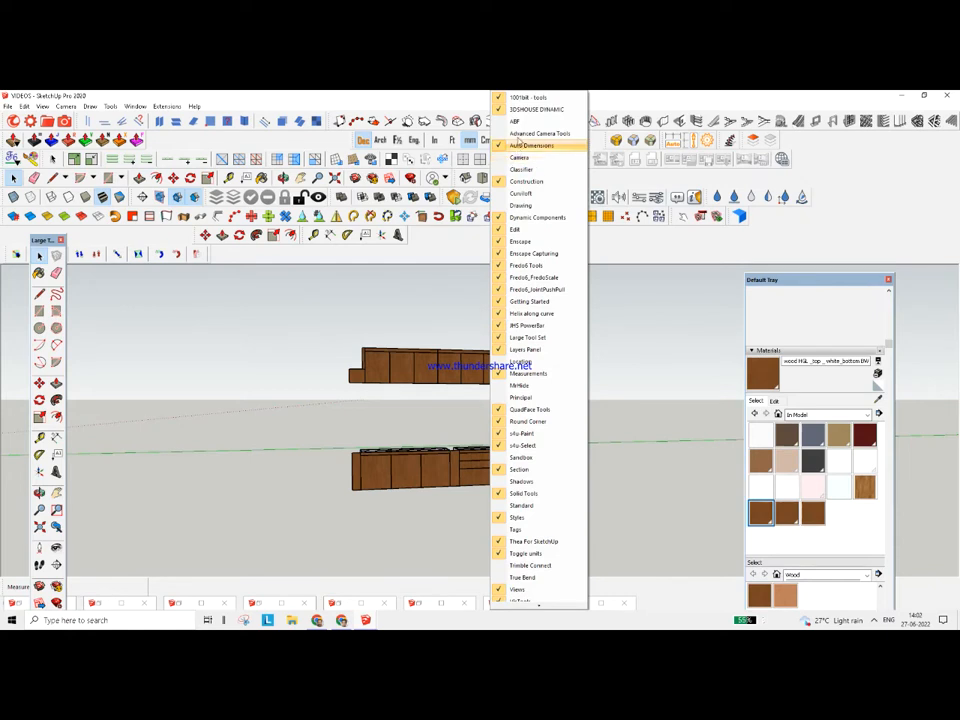
left_click(520, 126)
left_click_drag(361, 275, 376, 273)
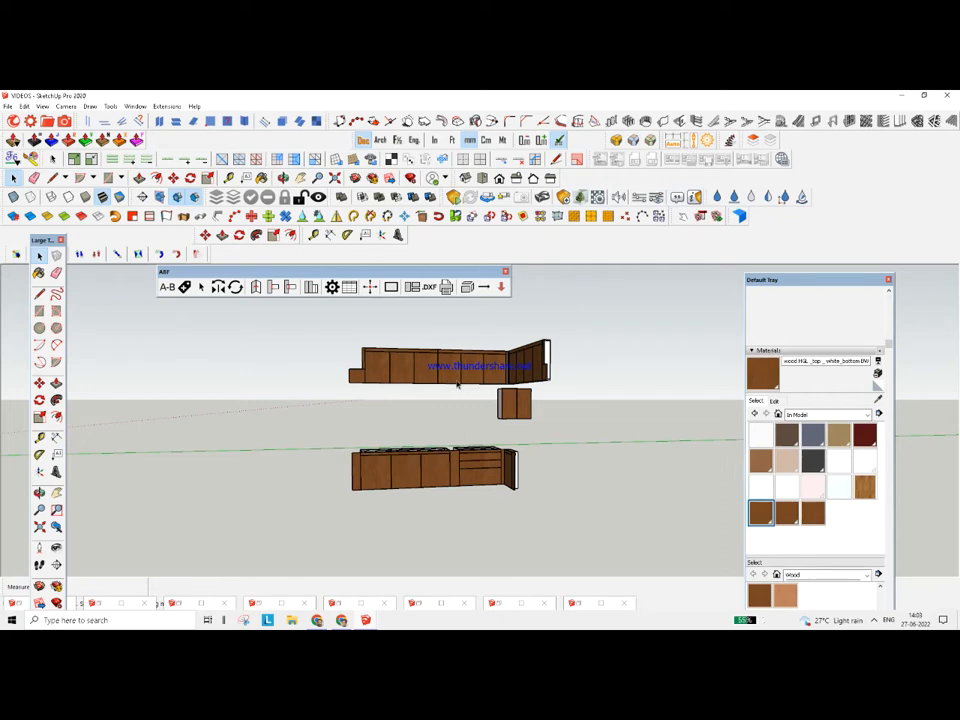
scroll(473, 376, "up", 1)
key("space")
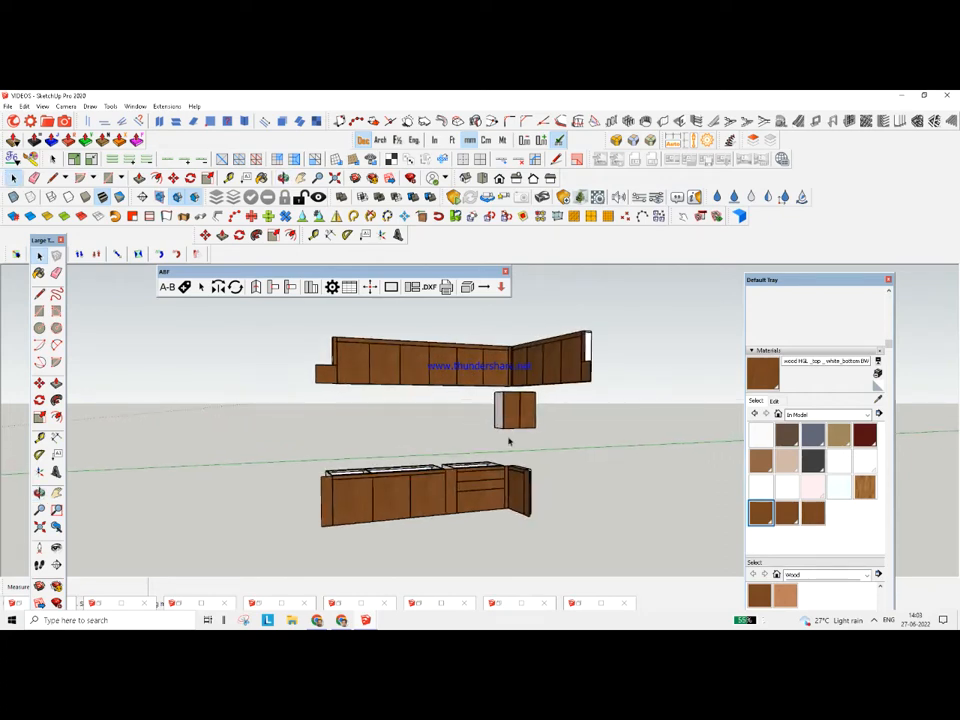
middle_click_drag(506, 440, 429, 497)
scroll(429, 497, "up", 2)
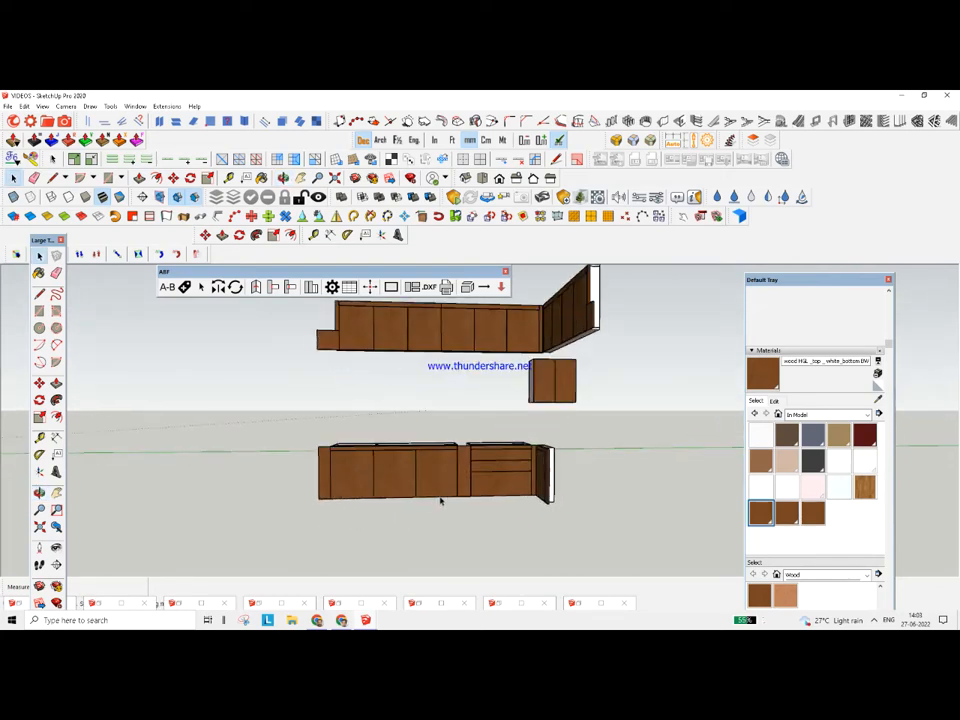
middle_click_drag(362, 456, 330, 450)
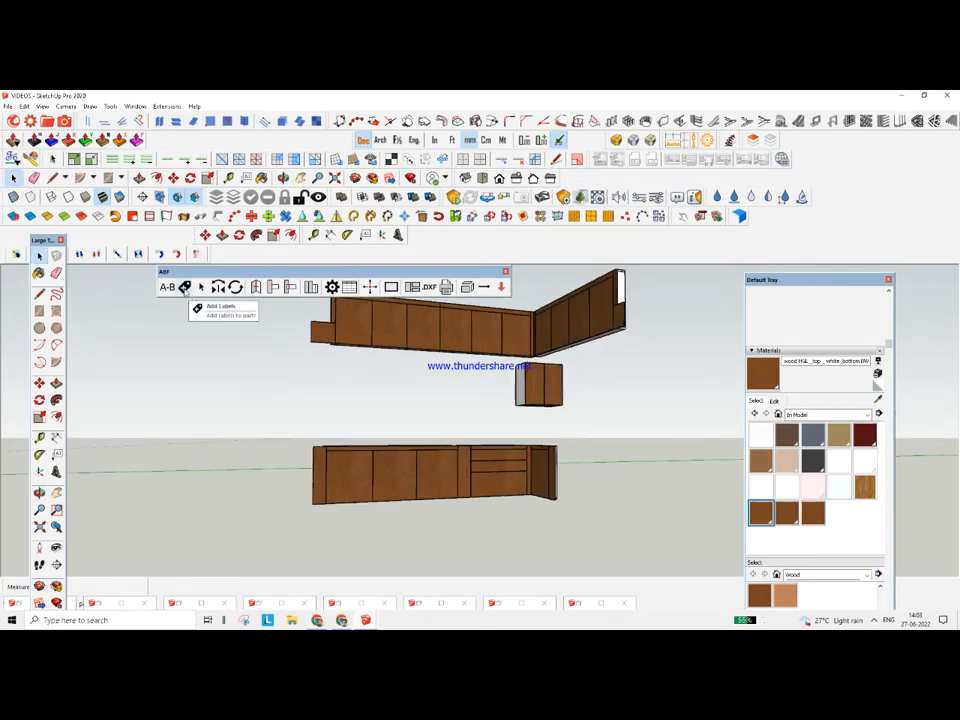
left_click_drag(266, 431, 654, 551)
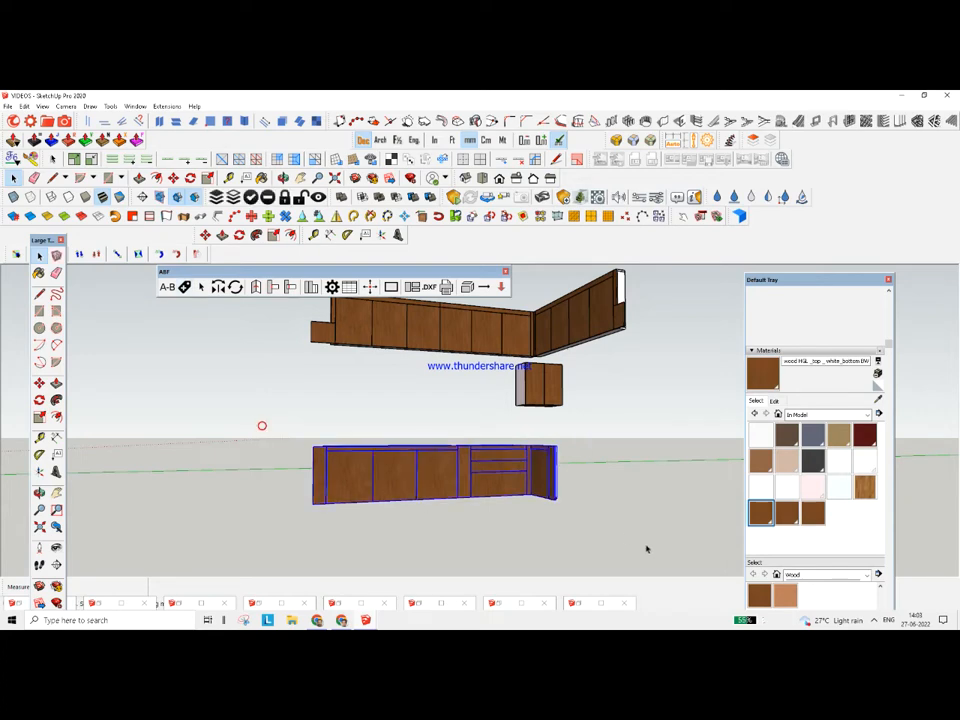
middle_click_drag(640, 565, 484, 511)
left_click(632, 483)
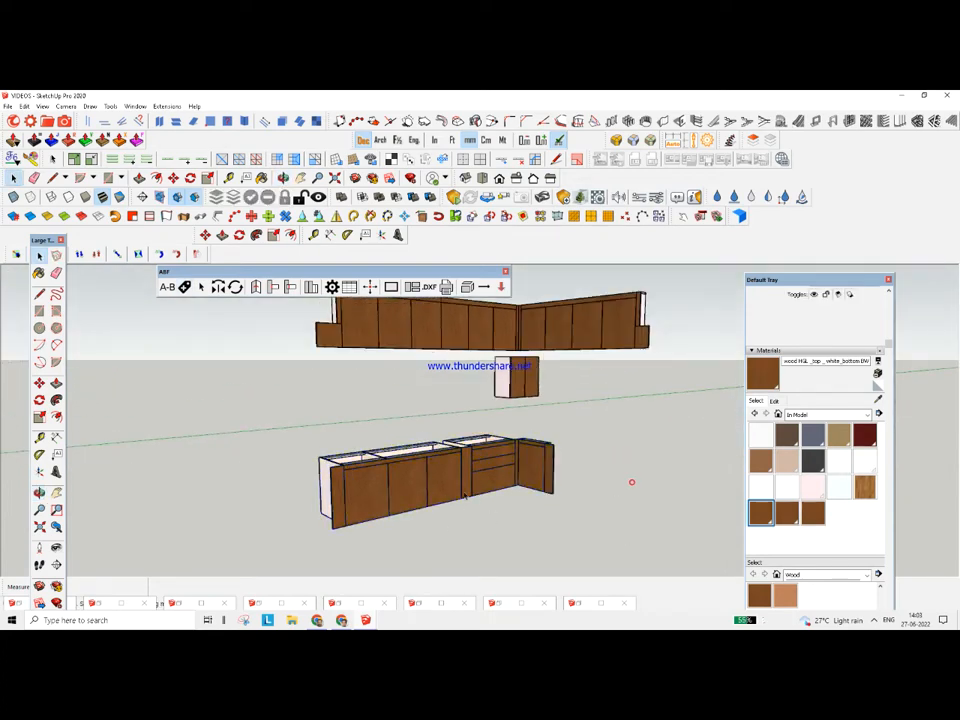
middle_click_drag(405, 497, 587, 406)
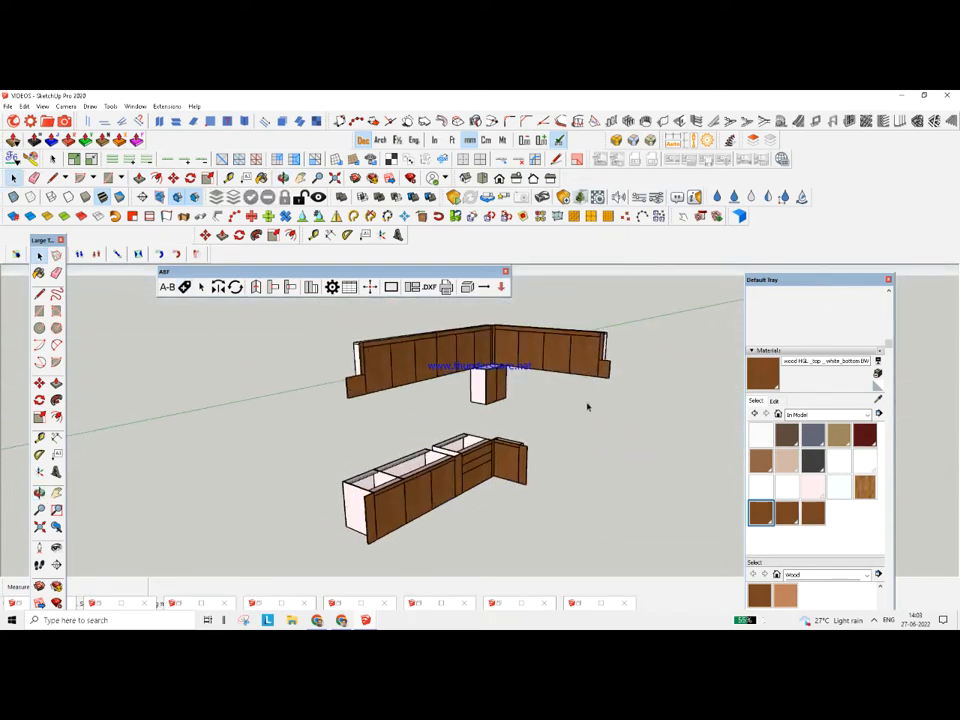
middle_click_drag(503, 501, 393, 485)
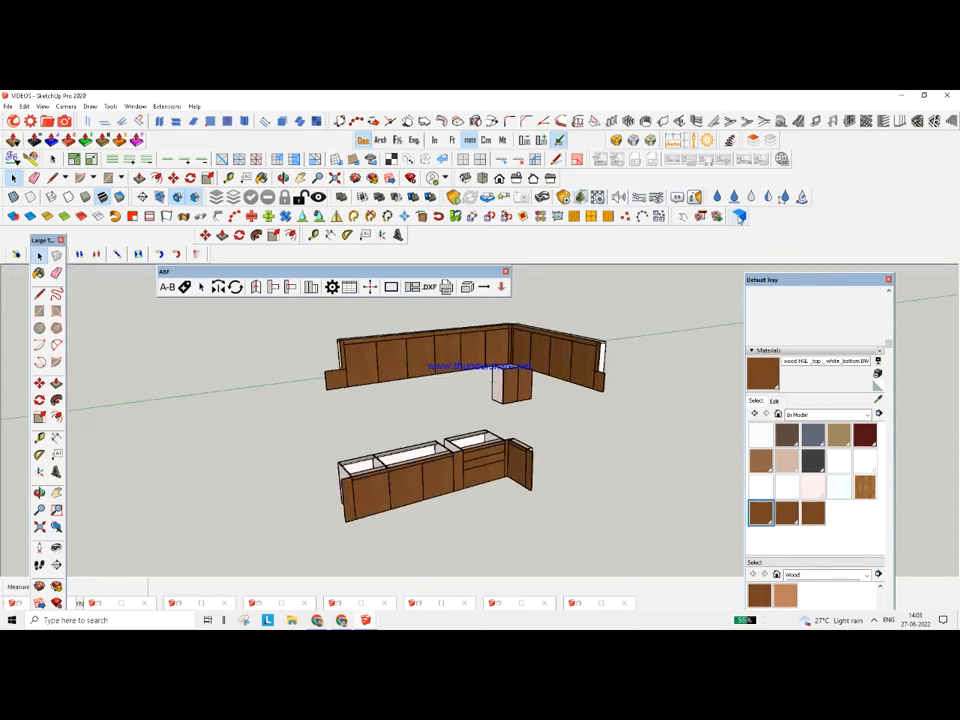
Open the Layers Panel and hide the INTERNALS layer
right_click(805, 232)
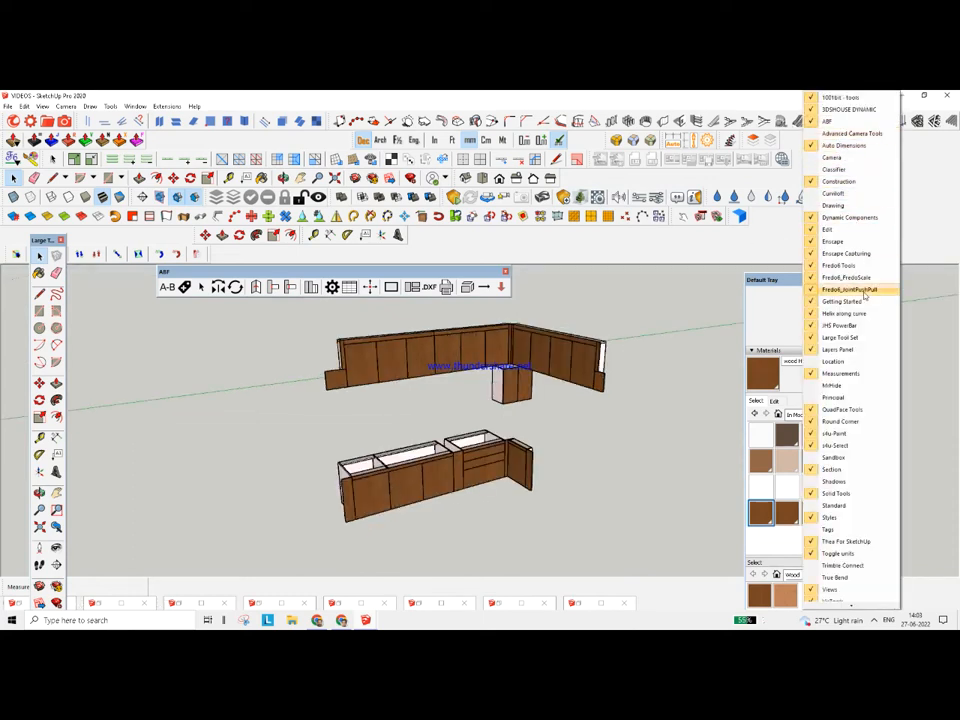
left_click(738, 183)
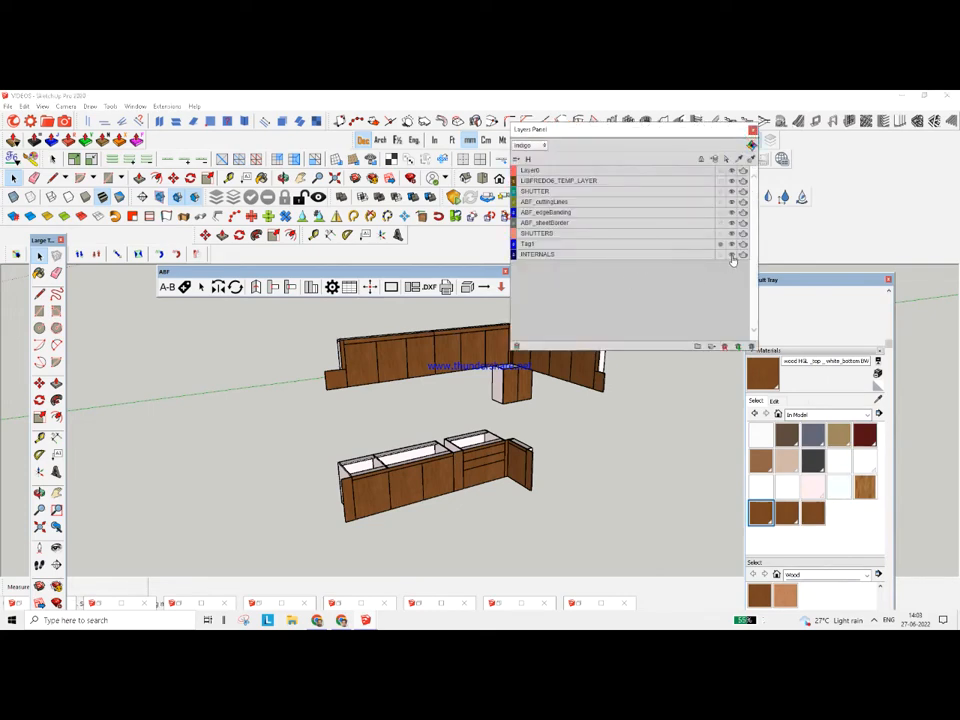
middle_click_drag(440, 385, 418, 414)
scroll(388, 430, "down", 2)
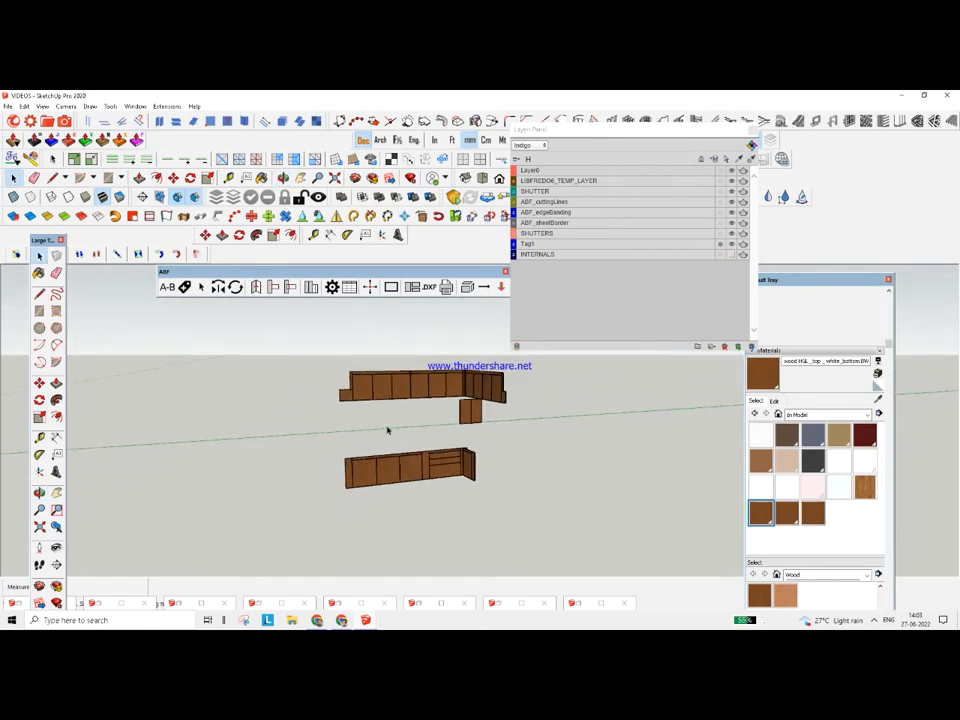
Select all the shutter, drawer front and filler panels and rename them in ABF to SHUTTER_ with numbering enabled
left_click(610, 233)
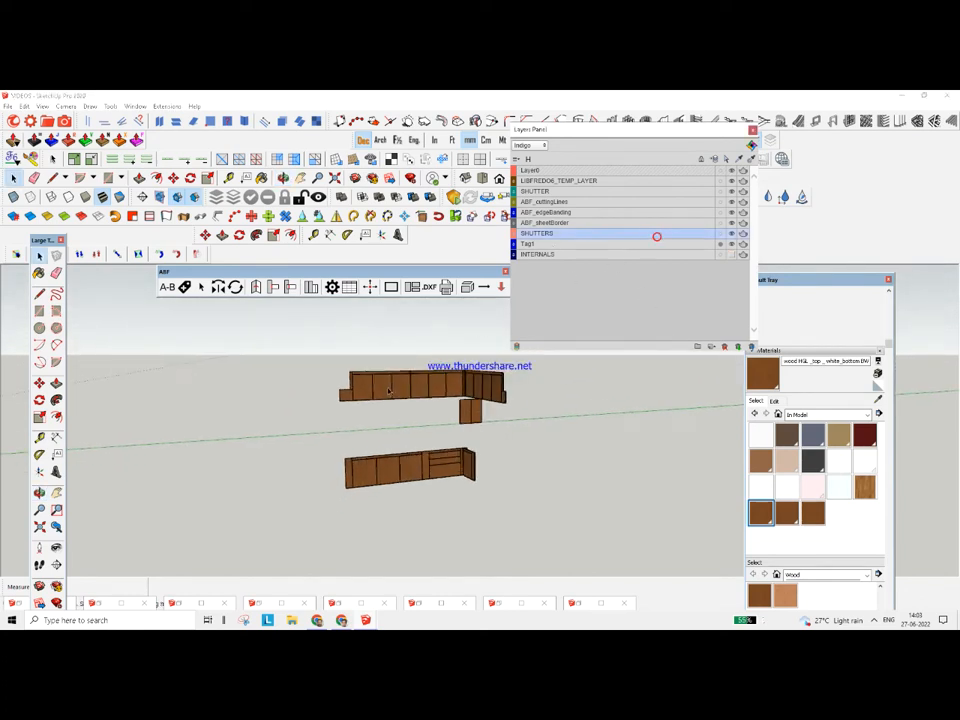
scroll(303, 413, "up", 2)
left_click_drag(440, 438, 289, 332)
scroll(435, 449, "up", 1)
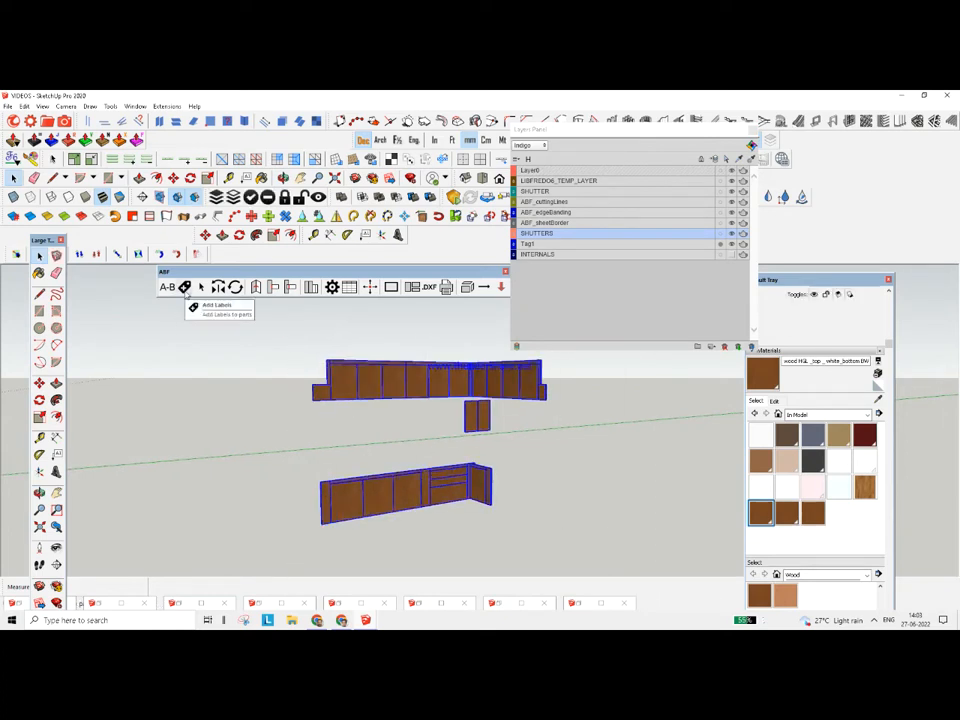
left_click(168, 287)
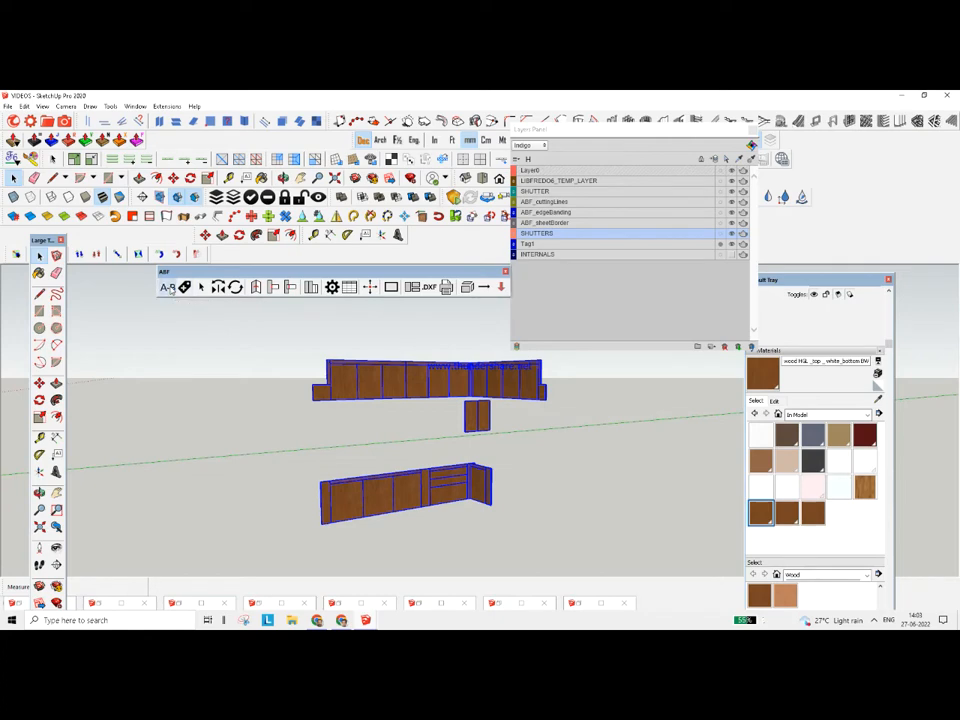
left_click(514, 376)
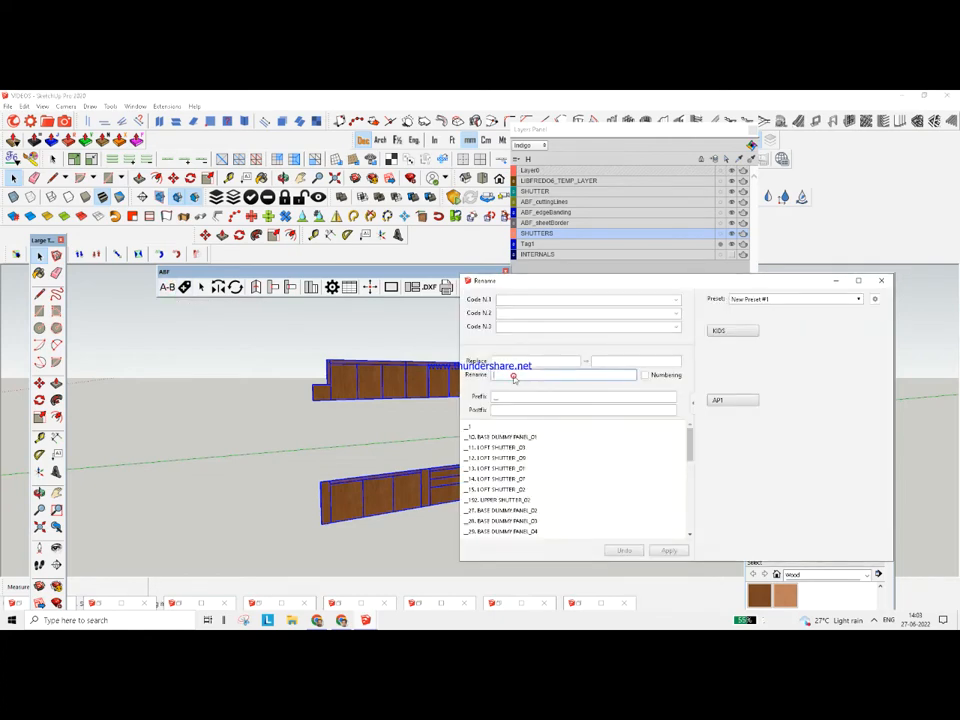
type("SHU")
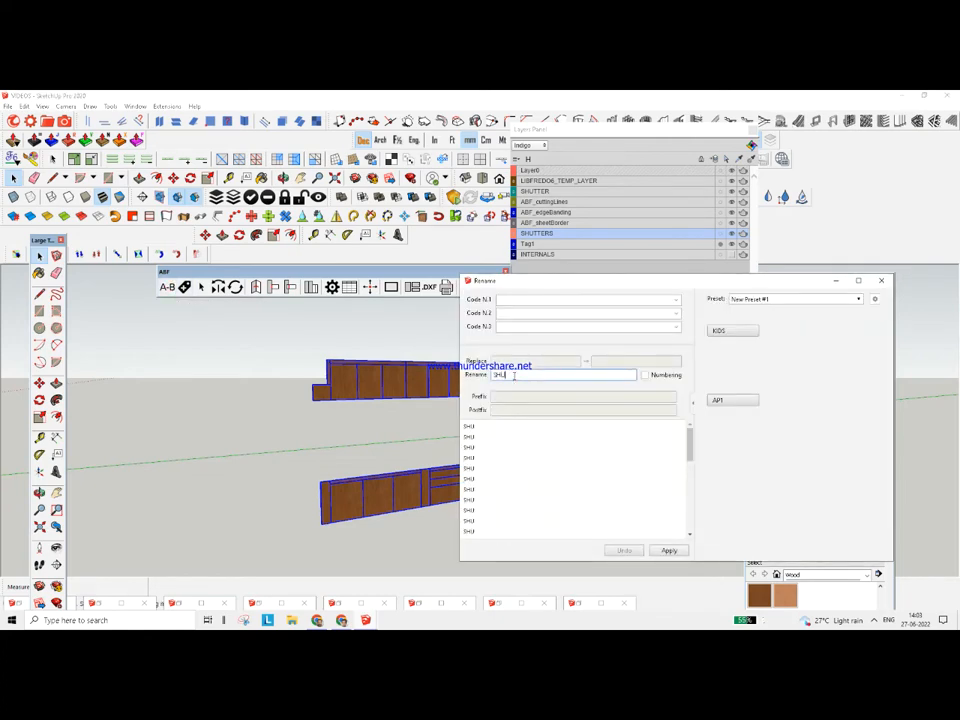
type("TTER")
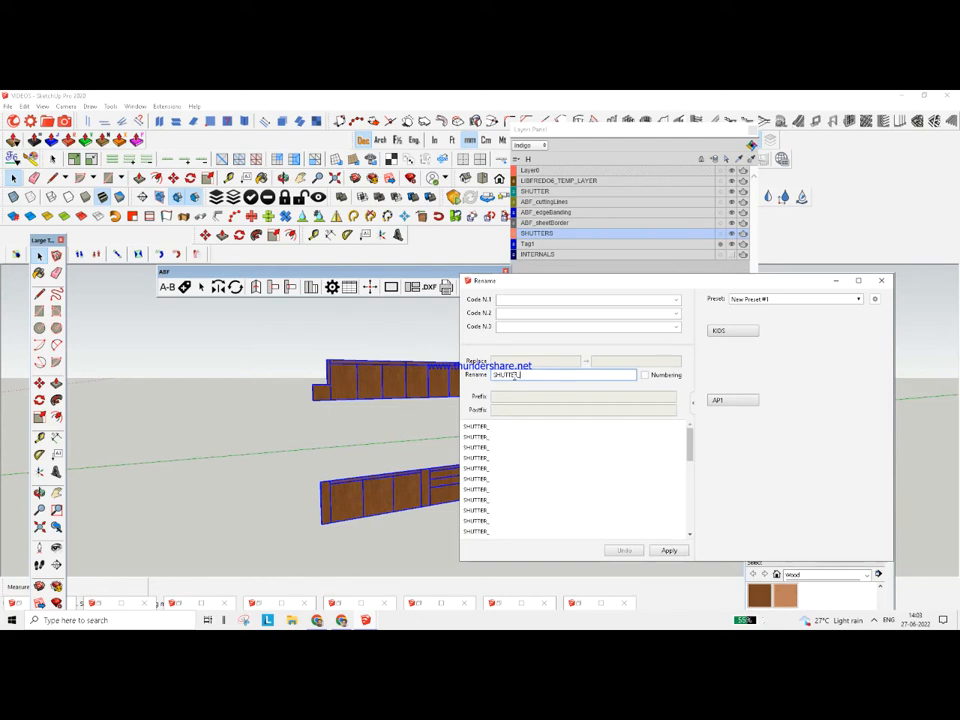
type("_")
left_click(644, 374)
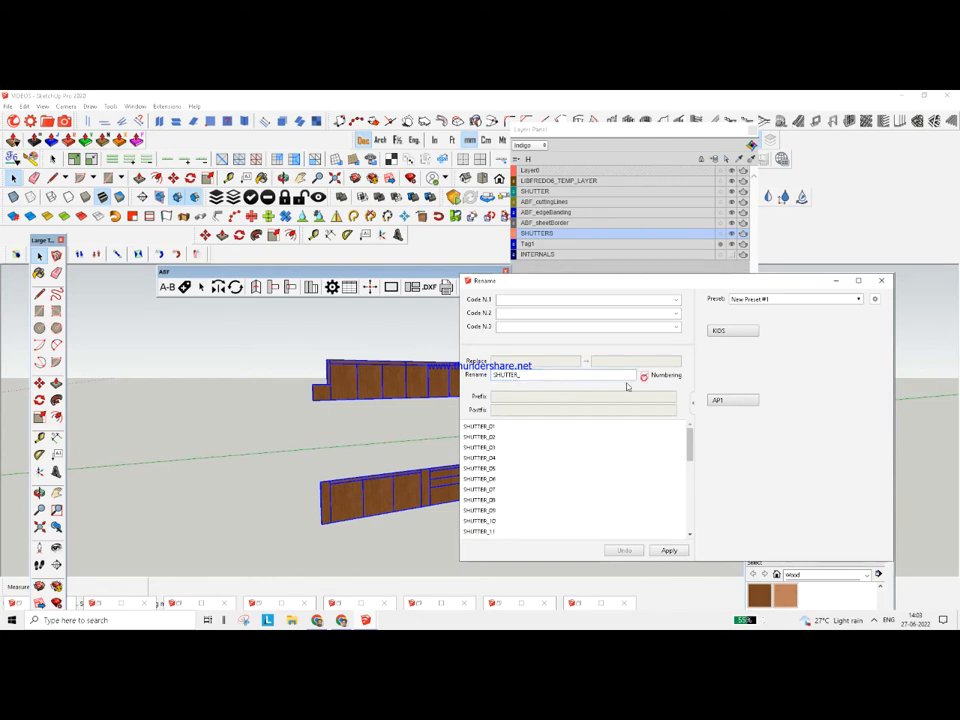
left_click(669, 550)
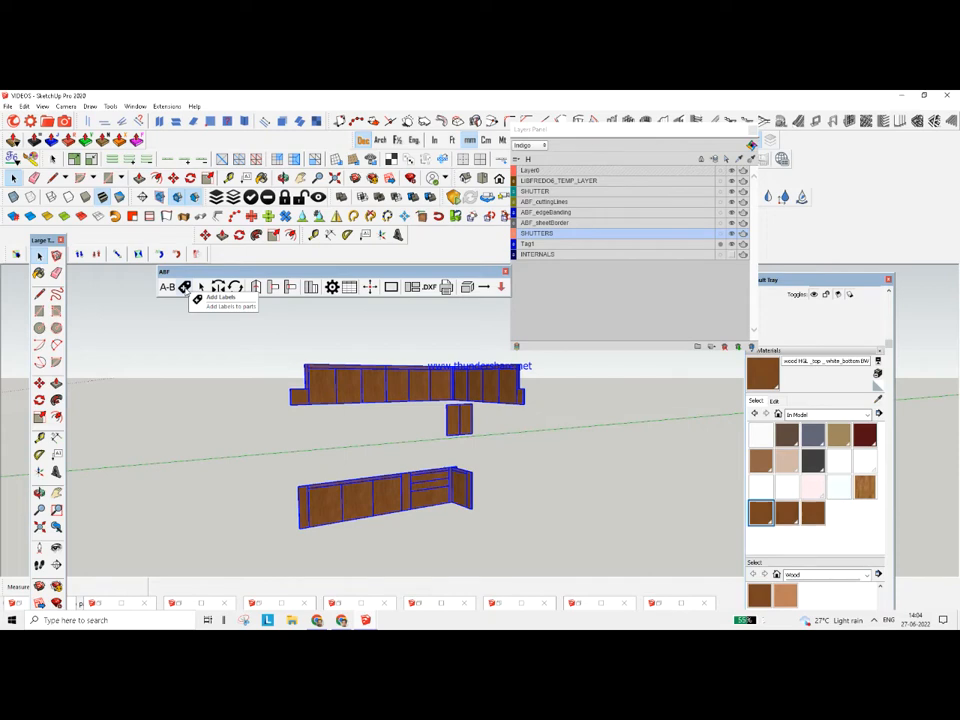
Add ABF labels to all the selected shutter panels and check them on the base cabinets
left_click(185, 287)
scroll(441, 431, "up", 5)
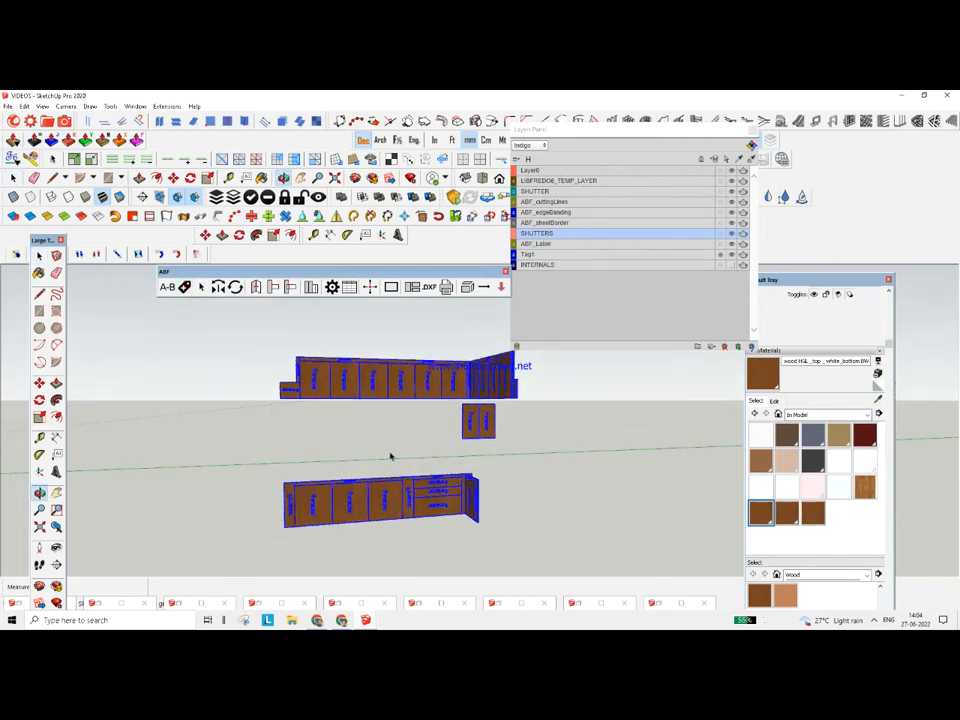
scroll(420, 407, "down", 5)
scroll(386, 504, "up", 8)
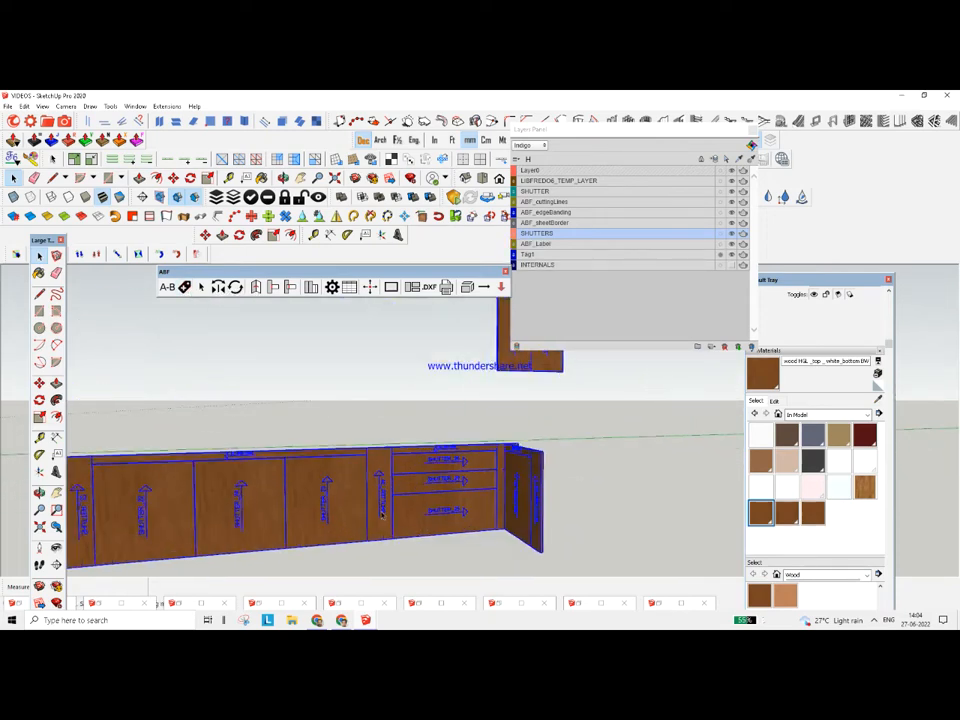
scroll(390, 503, "down", 6)
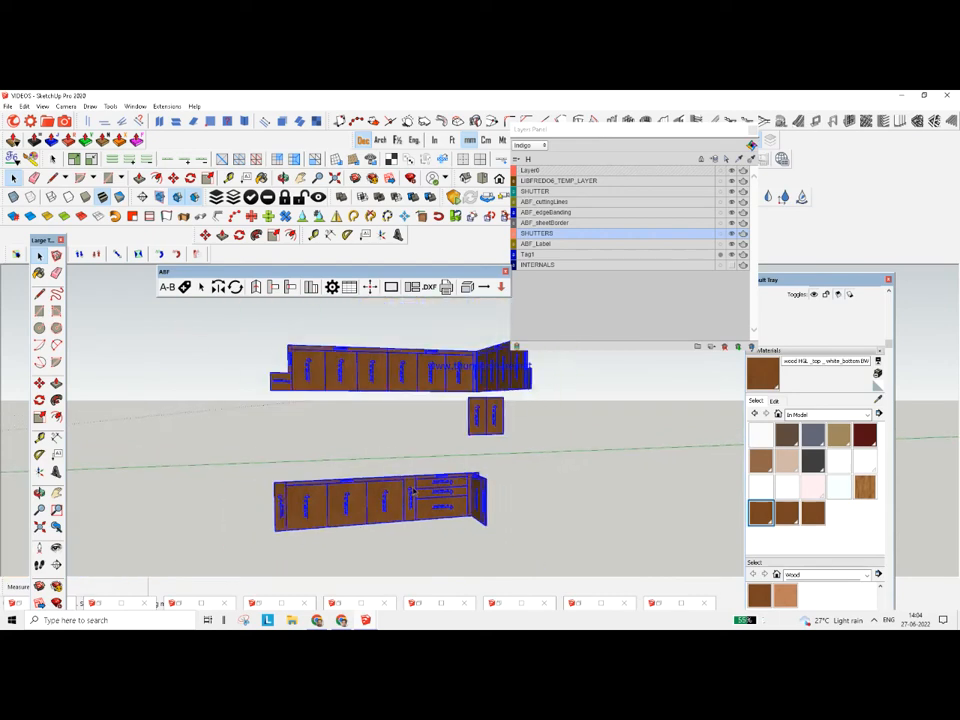
Examine the names and arrow directions of the labels on the loft and wall cabinet shutters
middle_click_drag(268, 376, 370, 393)
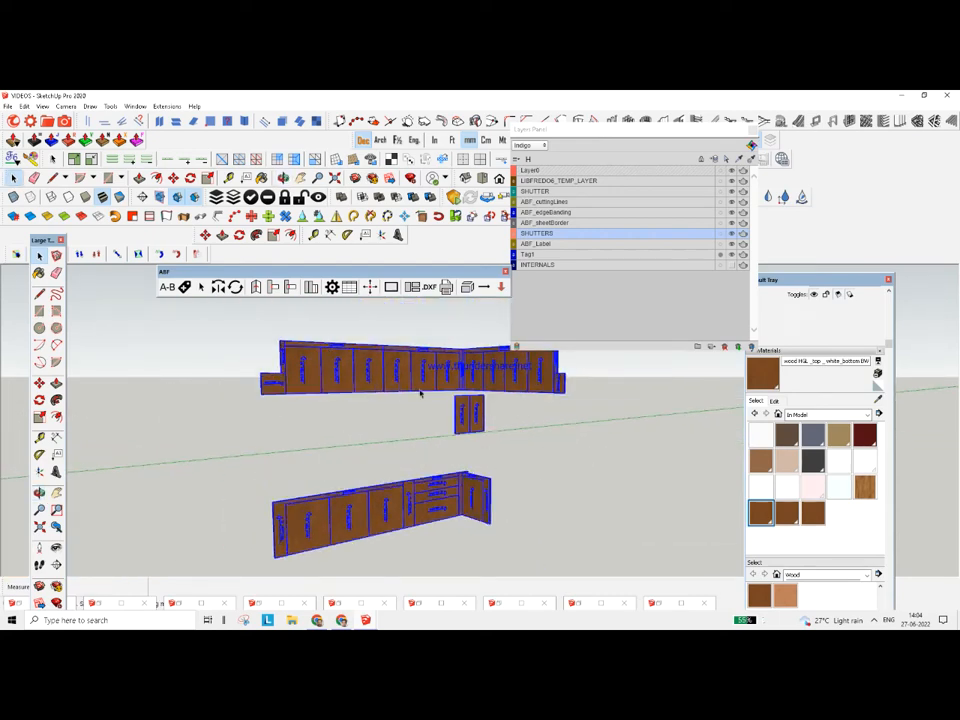
middle_click_drag(504, 442, 301, 427)
scroll(470, 365, "up", 6)
scroll(448, 398, "up", 4)
scroll(301, 427, "down", 2)
scroll(583, 399, "up", 2)
scroll(445, 395, "up", 3)
scroll(482, 396, "down", 3)
middle_click_drag(493, 414, 450, 420)
scroll(472, 400, "down", 2)
scroll(470, 411, "up", 3)
scroll(450, 420, "down", 2)
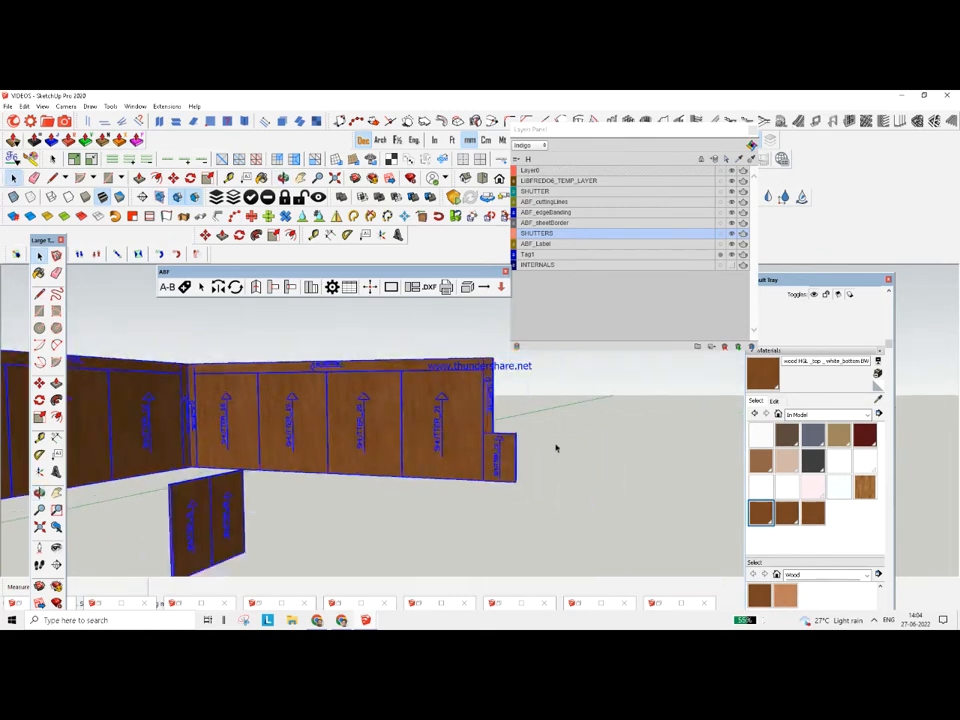
Select the SHUTTER_21 loft panel and rotate its ABF label through a full turn until the arrow points upward
left_click(560, 443)
scroll(448, 425, "up", 3)
left_click(448, 425)
scroll(450, 422, "up", 2)
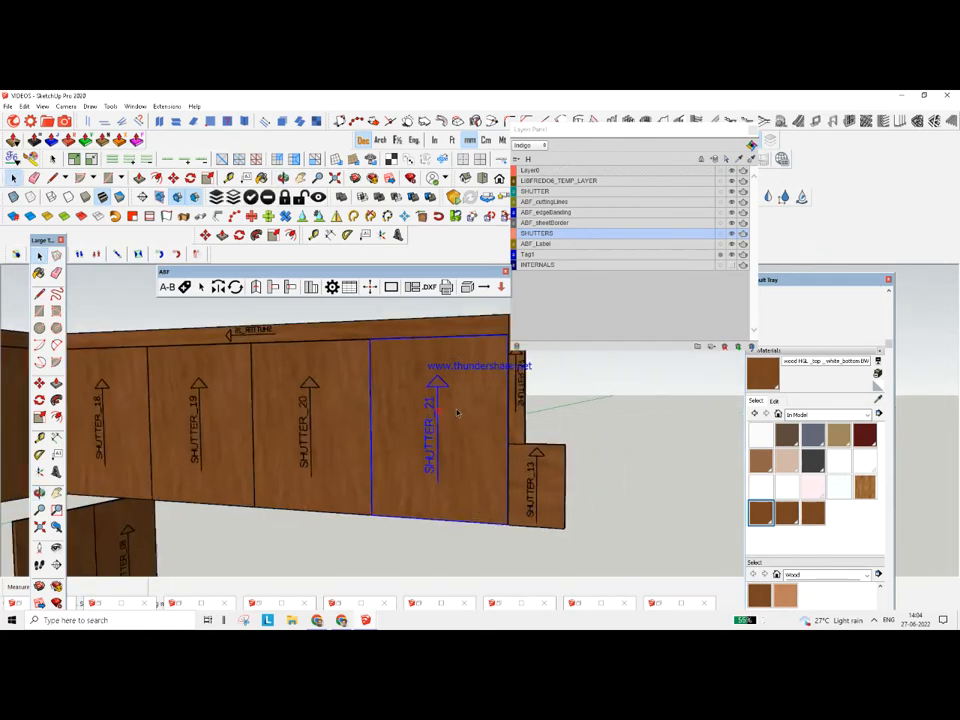
left_click(236, 288)
left_click(236, 288)
left_click(236, 288)
left_click(236, 288)
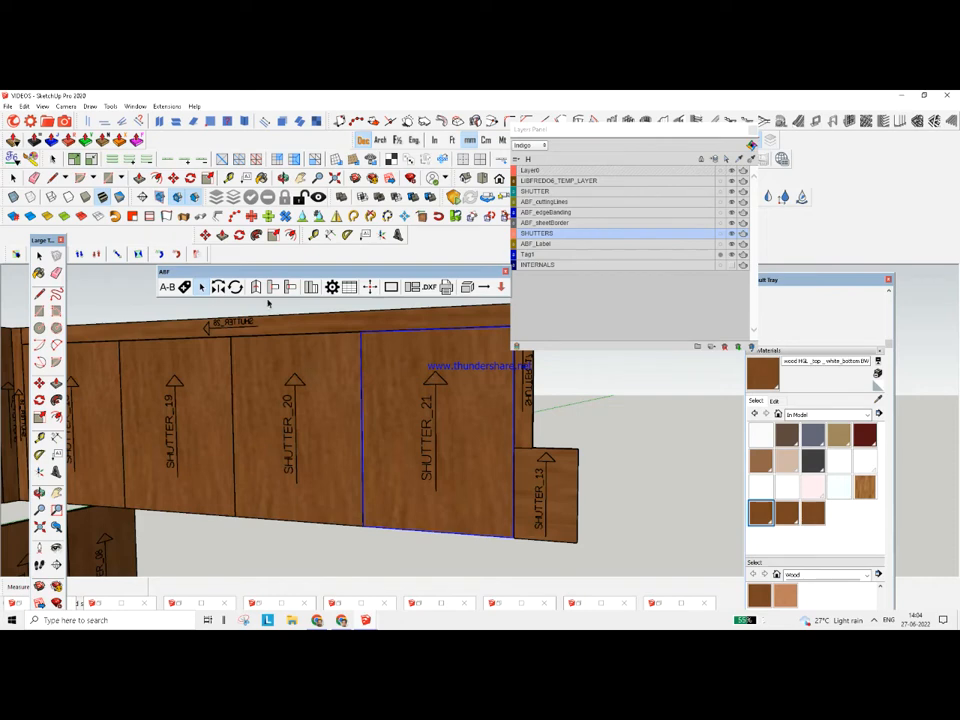
Select all the labelled shutter, drawer front and filler panels across the loft, wall and base units
scroll(328, 358, "down", 10)
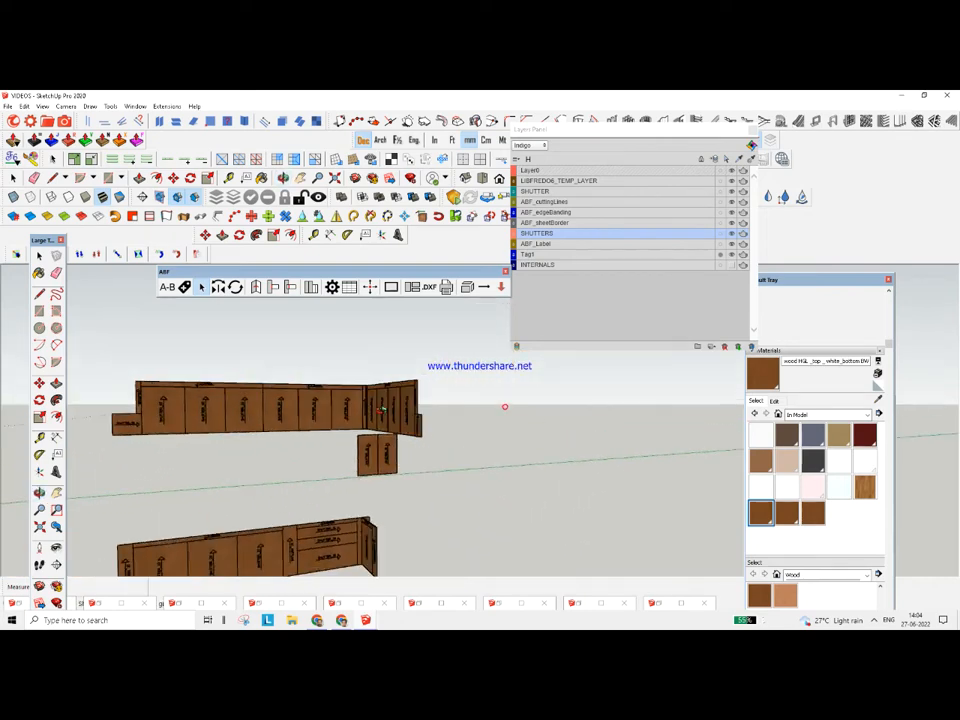
left_click(39, 257)
middle_click_drag(215, 420, 281, 450)
scroll(278, 446, "down", 2)
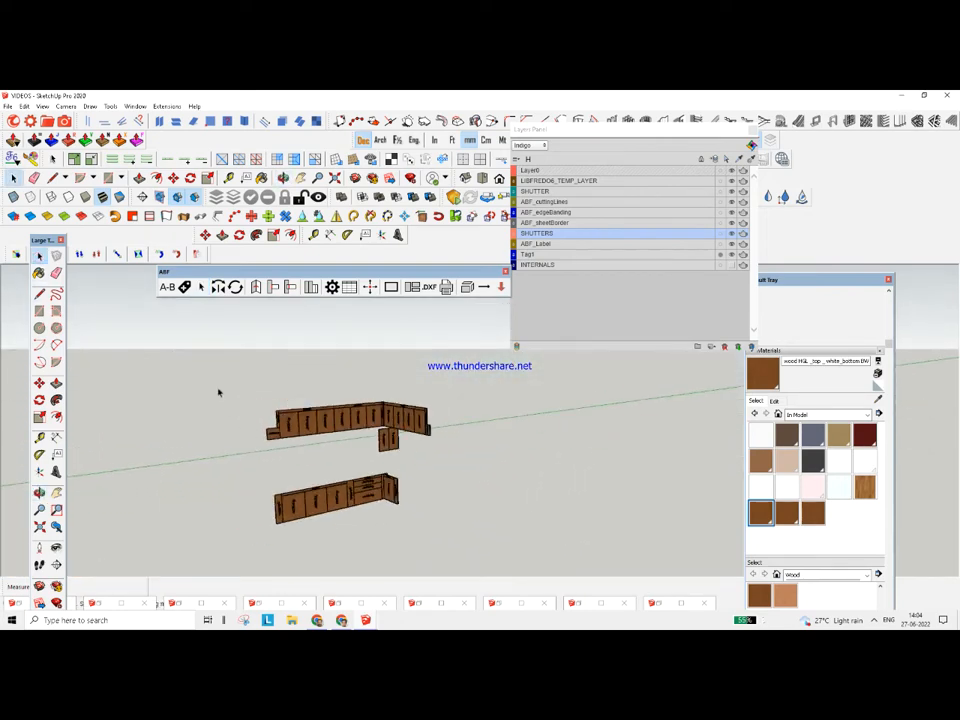
left_click_drag(215, 382, 489, 538)
scroll(237, 428, "up", 2)
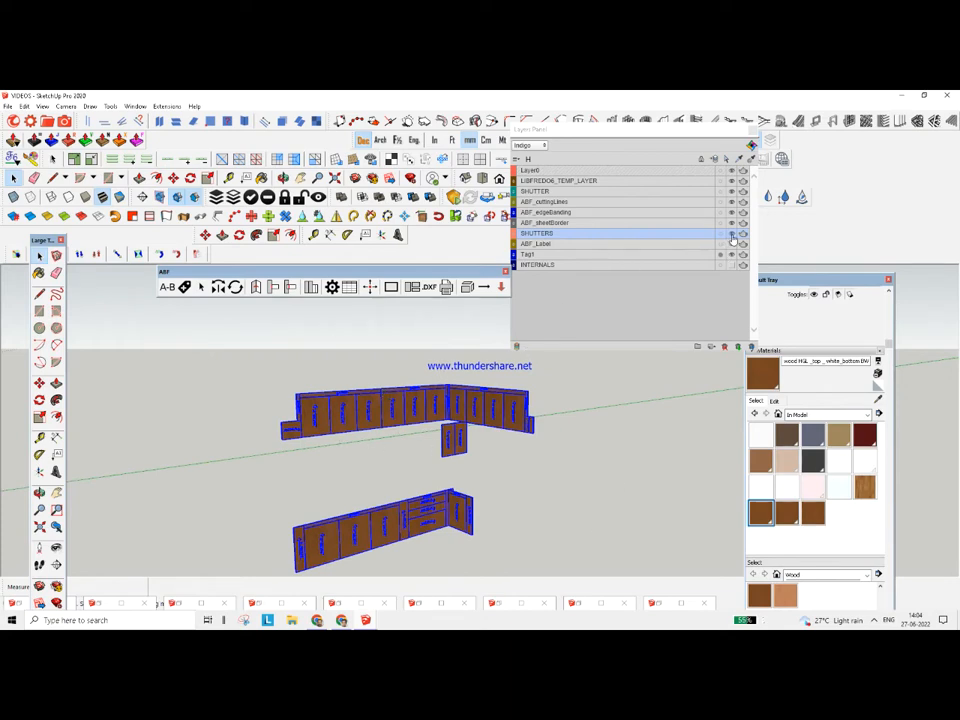
scroll(459, 411, "down", 2)
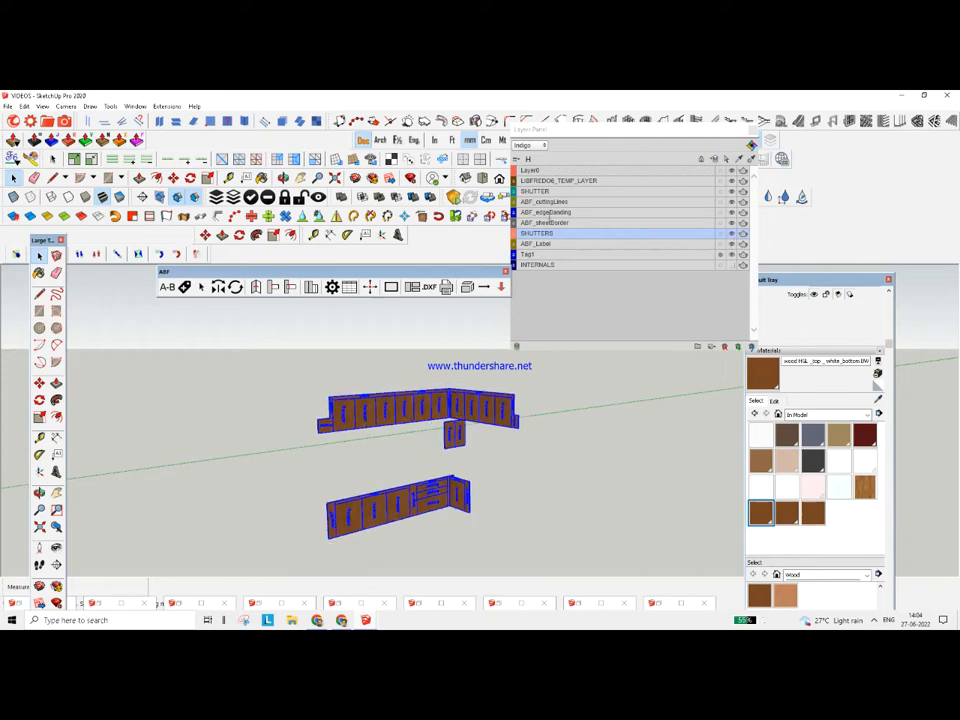
Unhide everything, then hide the room's wall group and the SHUTTERS layer to isolate the cabinet internals
left_click(319, 196)
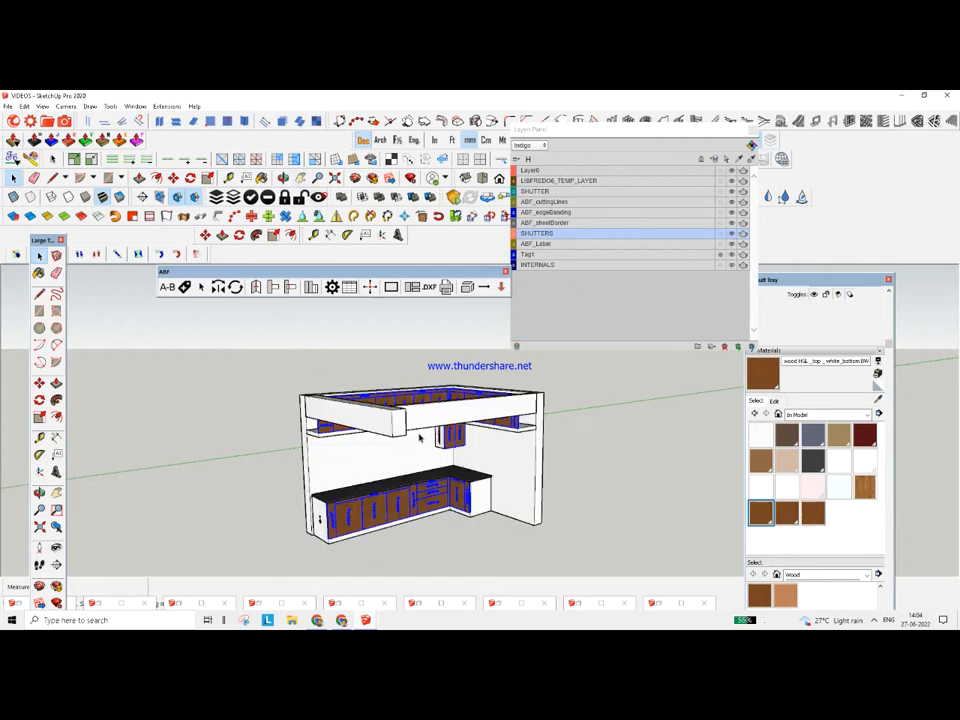
left_click(537, 469)
right_click(537, 469)
left_click(581, 247)
mouse_move(335, 432)
middle_mouse_down()
mouse_move(431, 466)
mouse_move(386, 459)
mouse_move(613, 489)
mouse_move(470, 470)
middle_mouse_up()
left_click(732, 234)
middle_click_drag(480, 465, 423, 447)
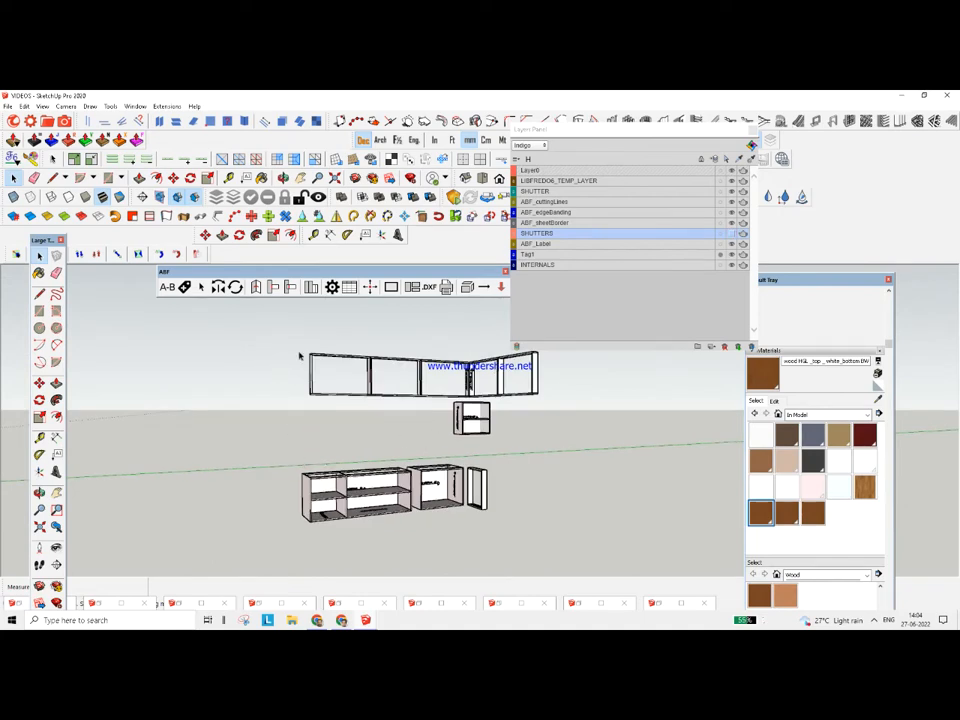
Inspect the isolated internals by highlighting the base carcasses, the wall cabinet carcass and the loft carcasses in turn
middle_click_drag(342, 388, 358, 379)
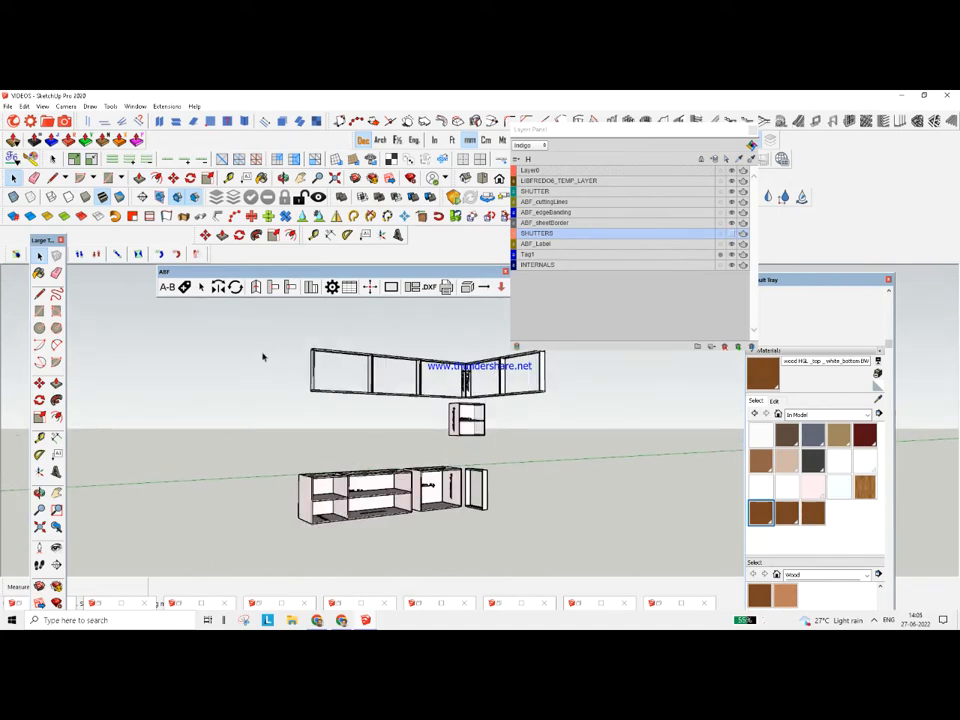
middle_click_drag(392, 464, 402, 472)
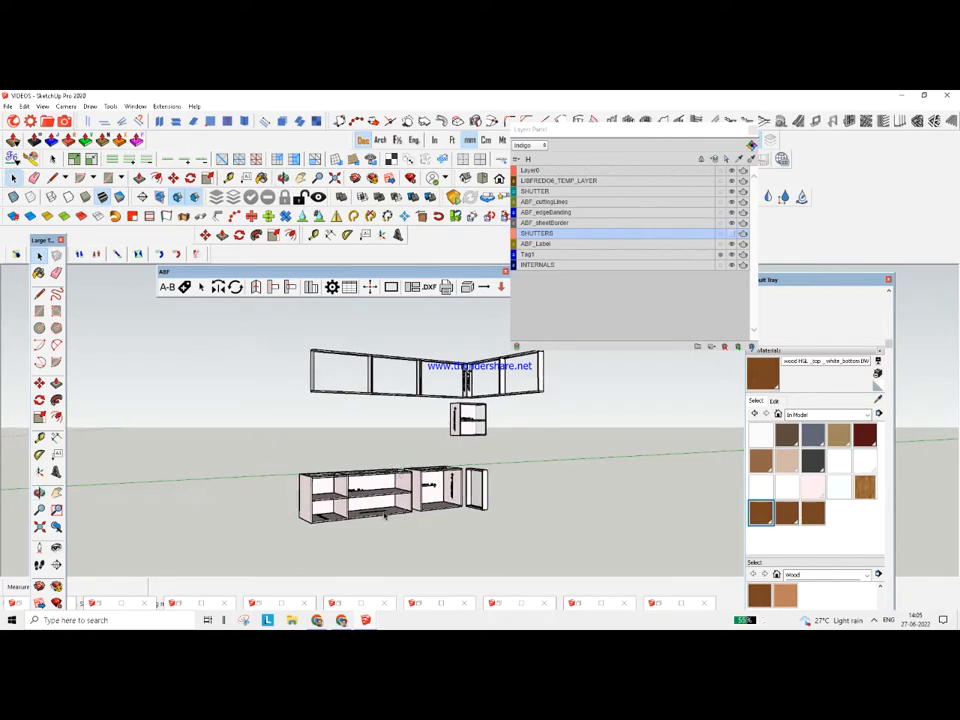
scroll(387, 506, "up", 1)
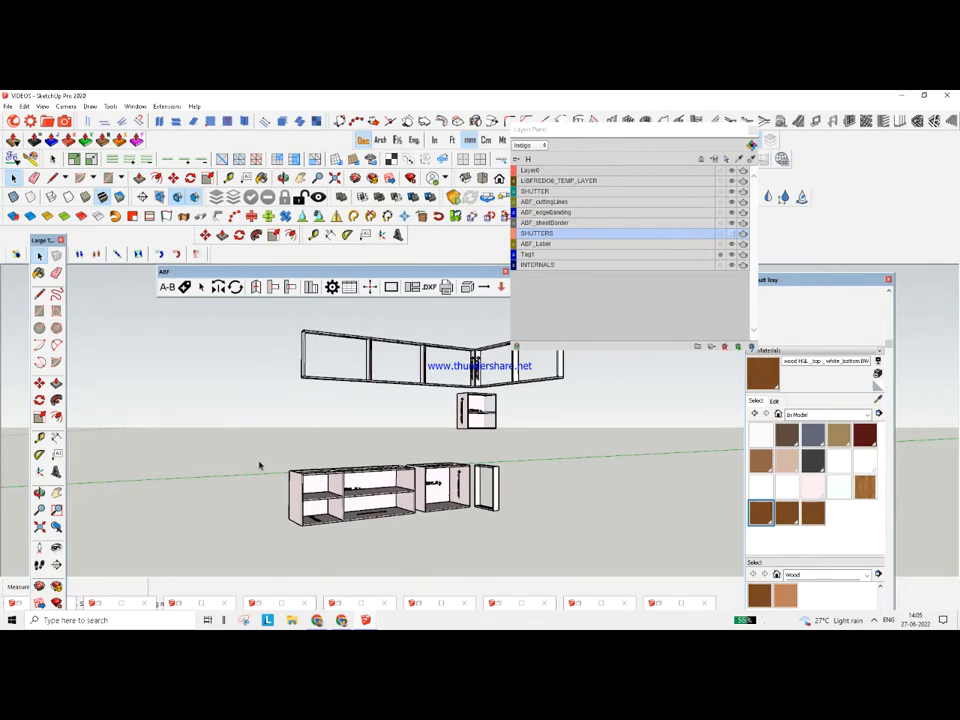
left_click_drag(272, 456, 583, 555)
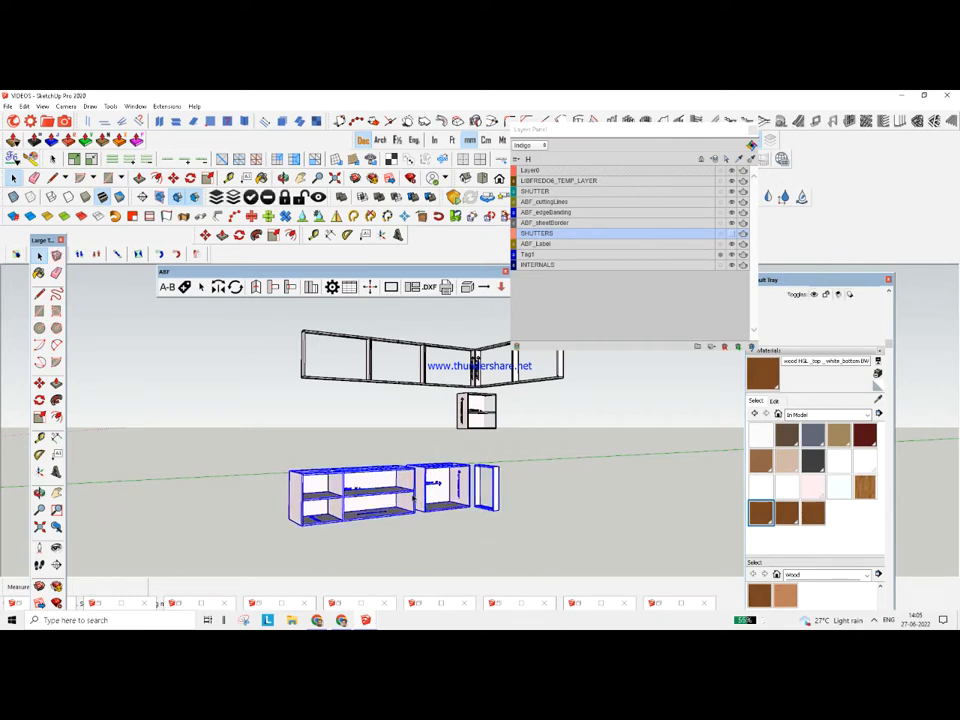
left_click(470, 411)
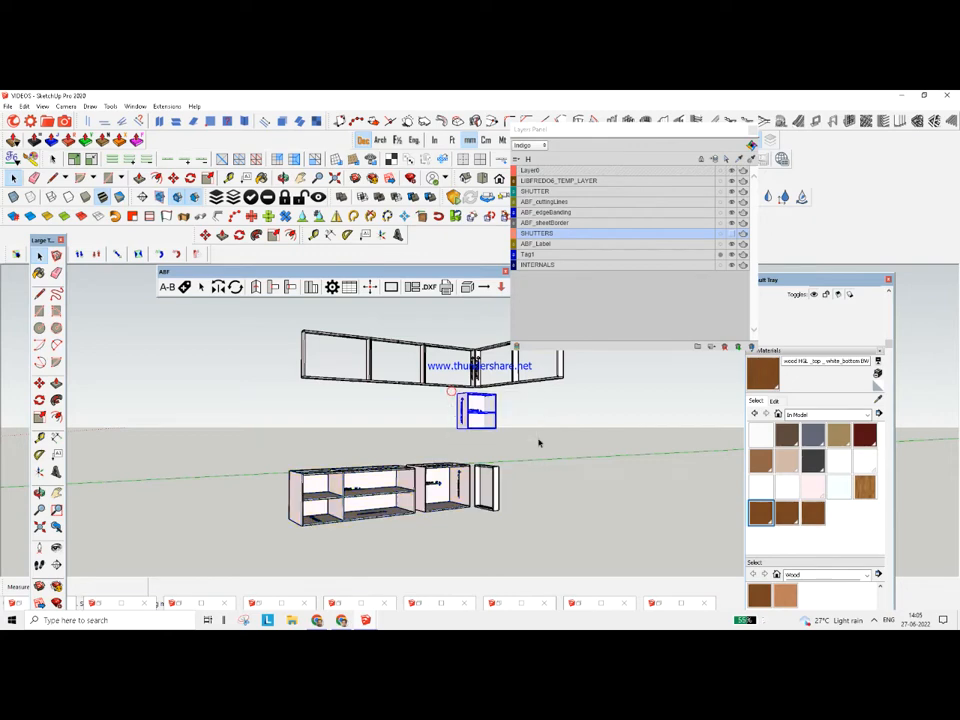
middle_click_drag(301, 434, 373, 365)
left_click_drag(266, 336, 542, 401)
middle_click_drag(542, 401, 446, 381)
scroll(446, 381, "up", 3)
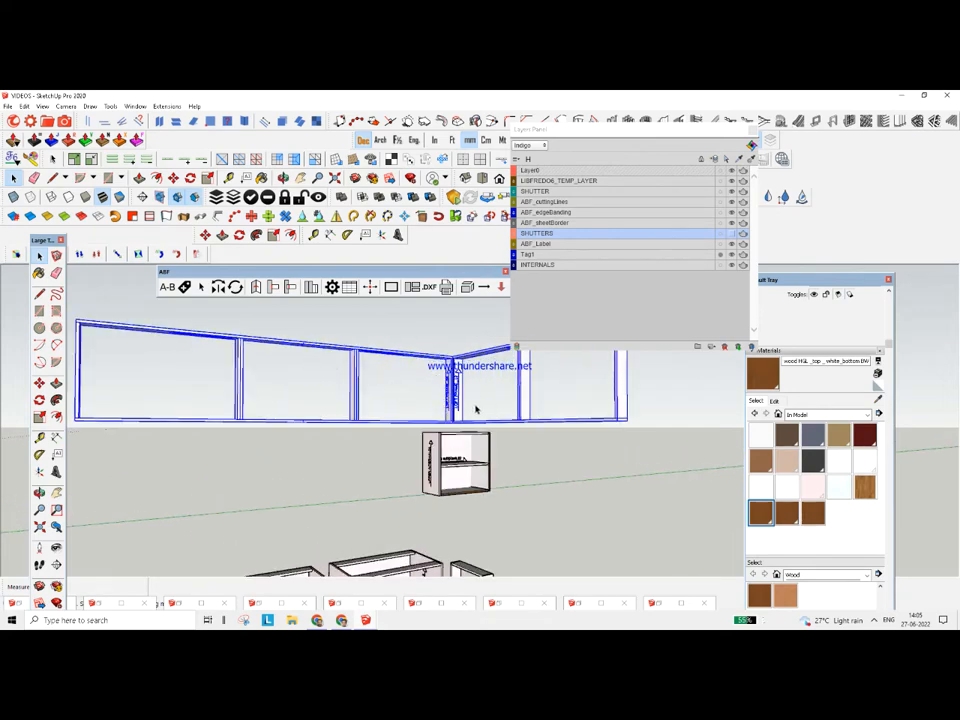
scroll(430, 395, "down", 4)
left_click(510, 448)
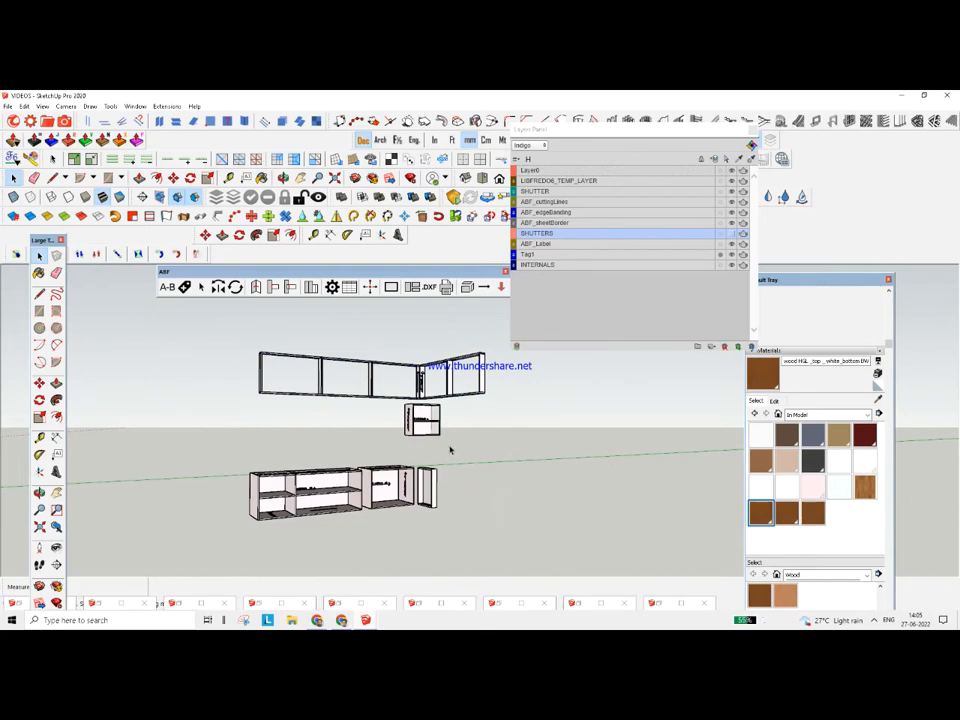
Select all the carcass panels, close the Layers Panel and rename them in ABF to INTERNAL SECTION_ with numbering enabled
left_click_drag(189, 349, 465, 528)
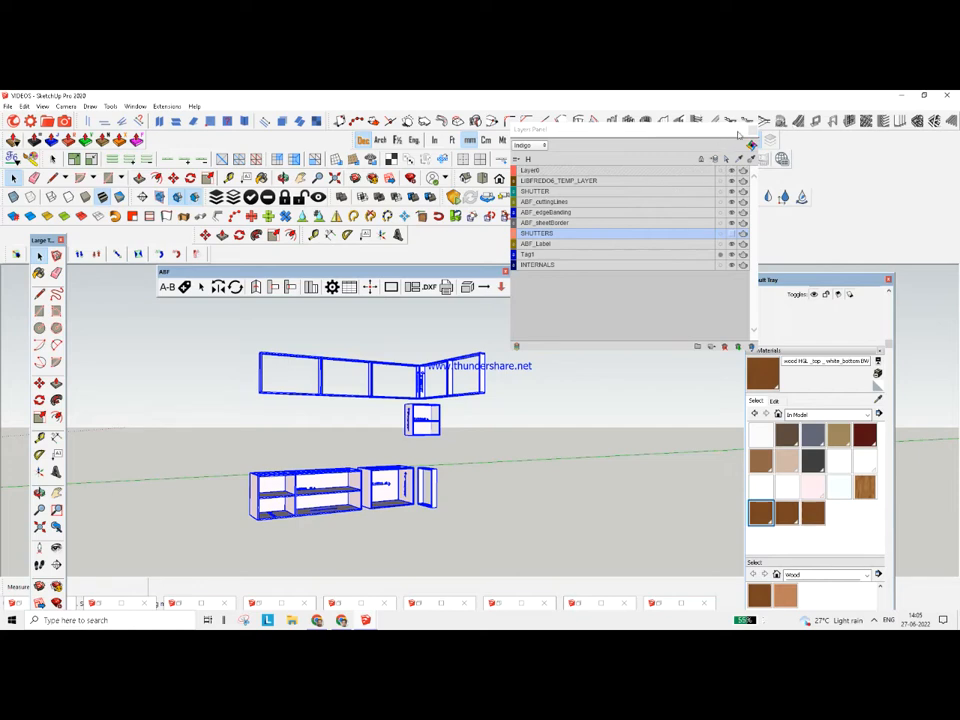
scroll(320, 440, "up", 1)
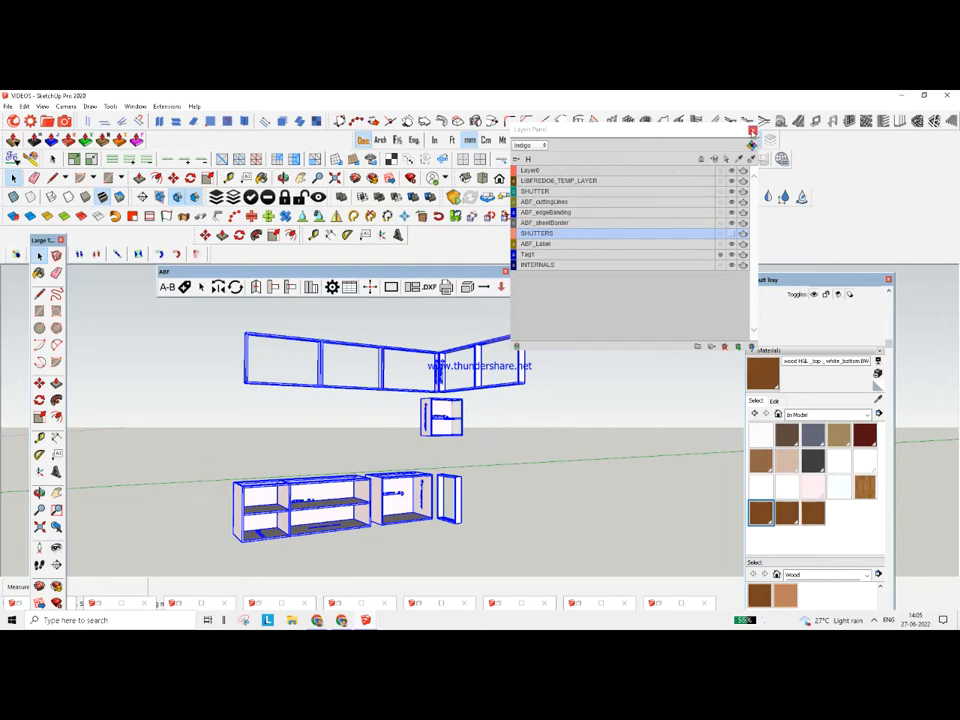
left_click(751, 131)
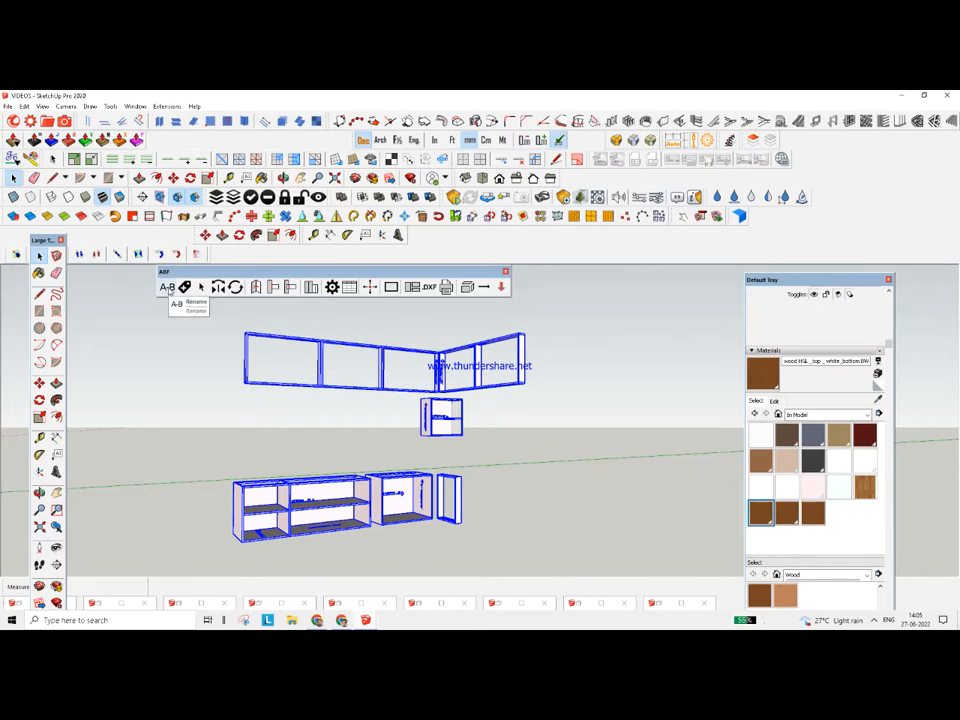
left_click(168, 288)
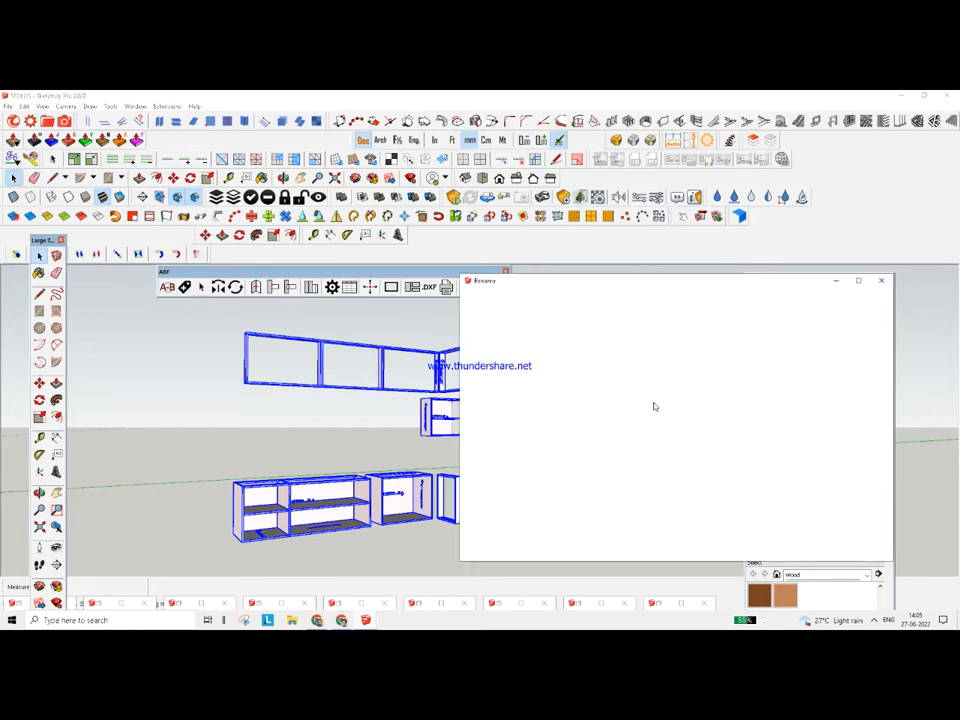
left_click(517, 378)
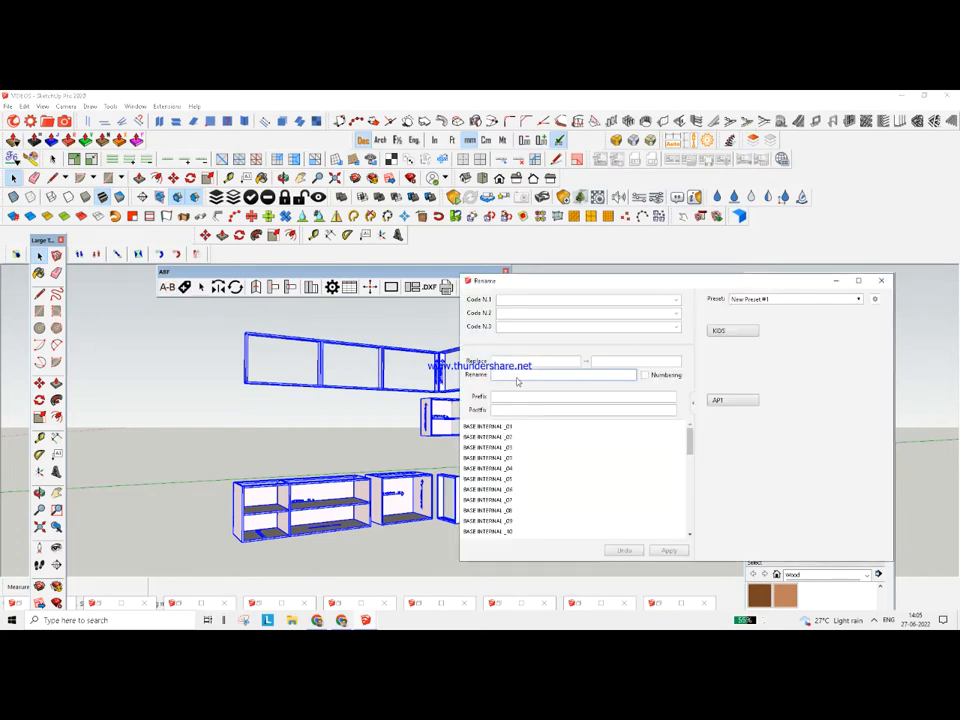
type("INTERNAL")
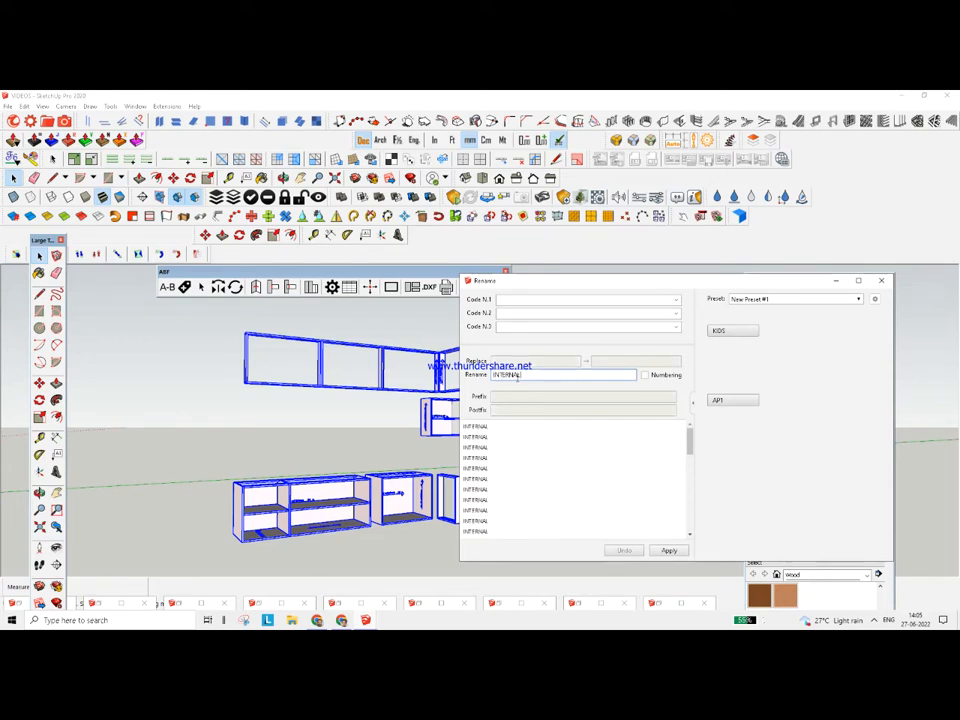
type(" SECTION")
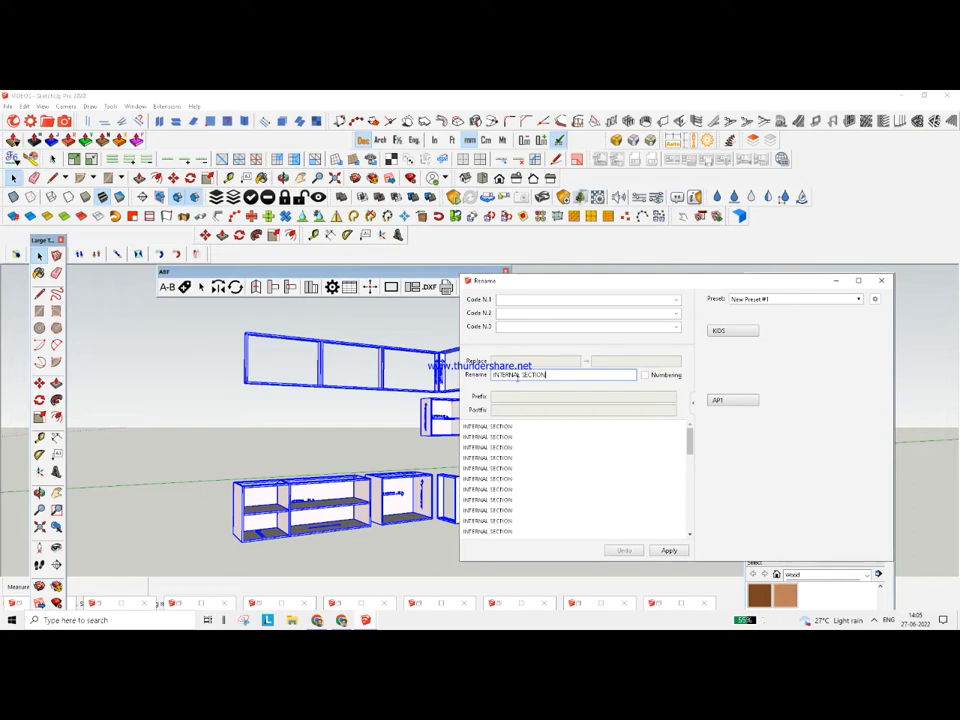
type("_")
left_click(644, 374)
left_click(669, 549)
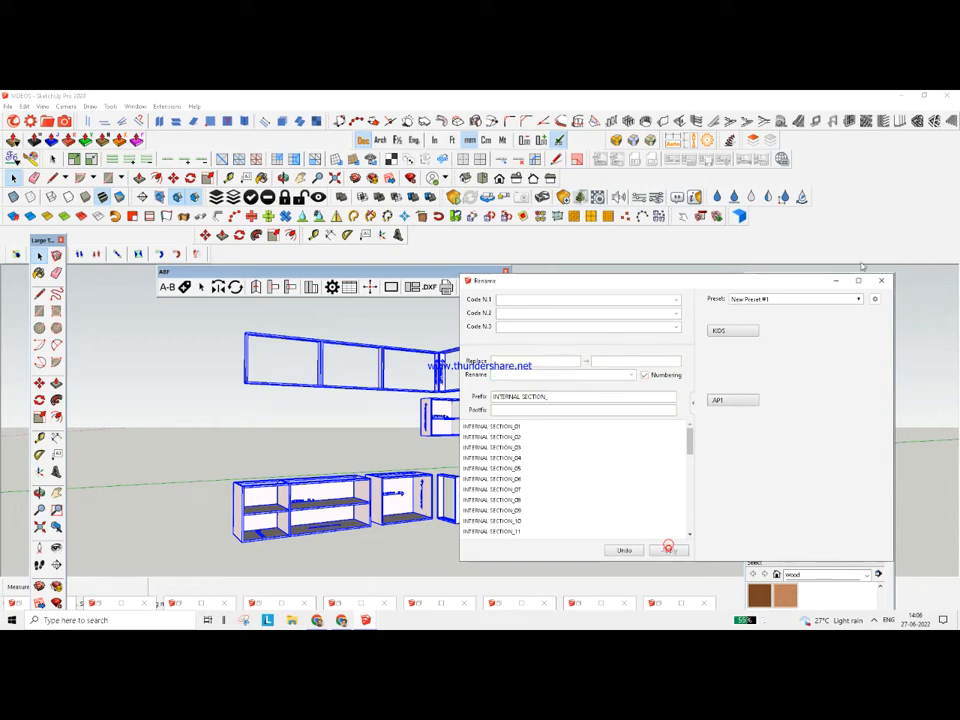
left_click(881, 281)
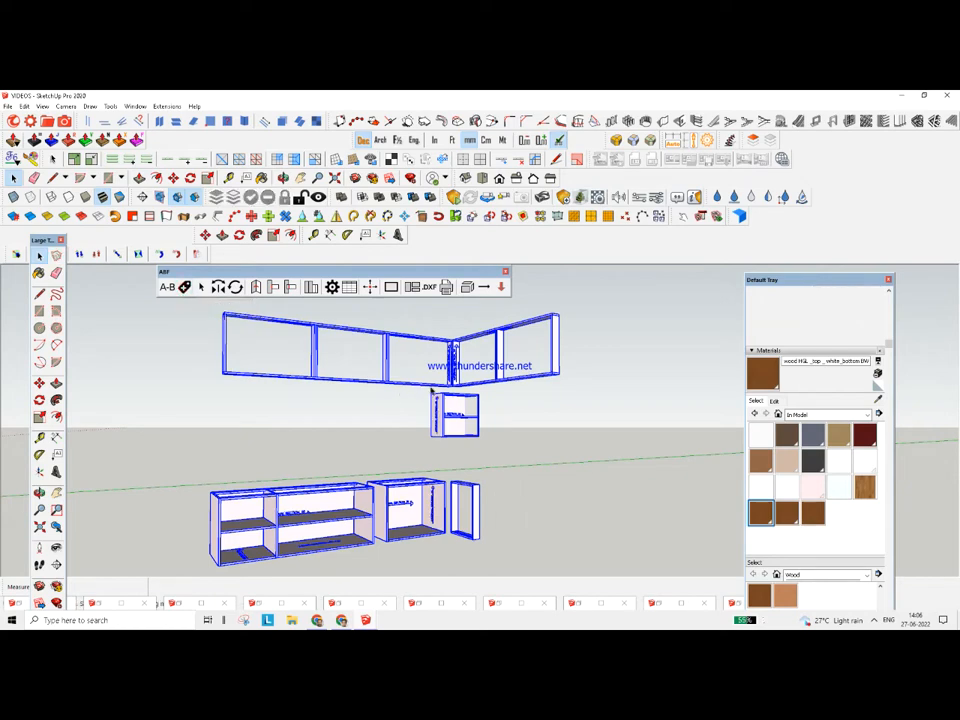
Examine the names and arrow directions of the labels on the base, wall and loft carcass panels
scroll(486, 508, "up", 5)
scroll(418, 542, "down", 3)
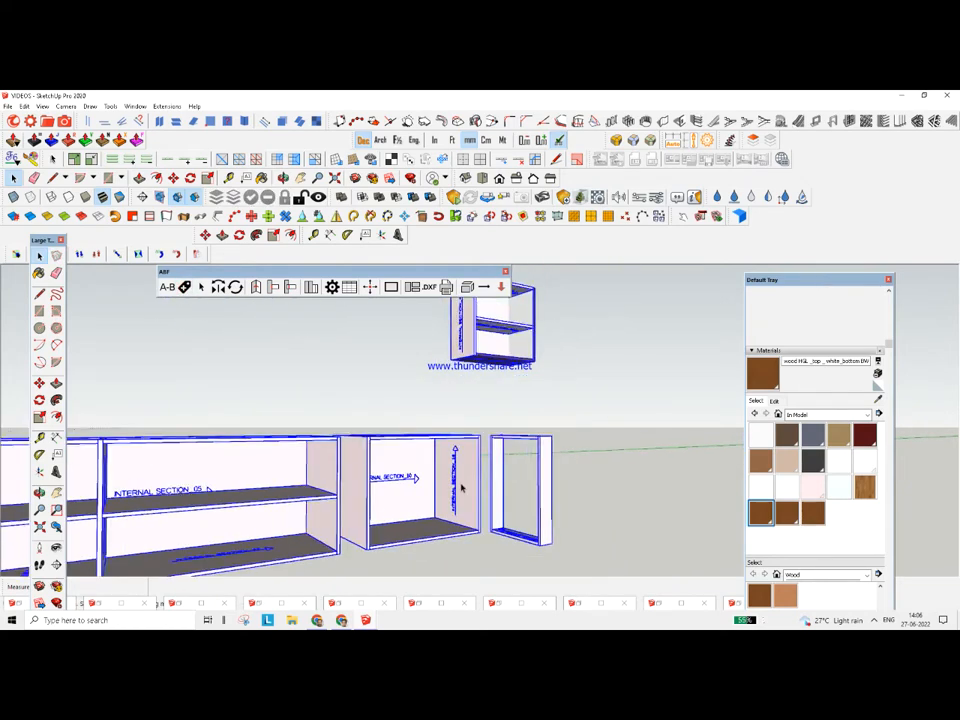
scroll(470, 400, "up", 5)
mouse_move(470, 420)
middle_mouse_down()
mouse_move(476, 435)
mouse_move(272, 452)
middle_mouse_up()
scroll(476, 435, "down", 3)
scroll(452, 446, "down", 5)
scroll(488, 401, "down", 4)
mouse_move(488, 401)
middle_mouse_down()
mouse_move(549, 414)
mouse_move(530, 400)
mouse_move(568, 394)
middle_mouse_up()
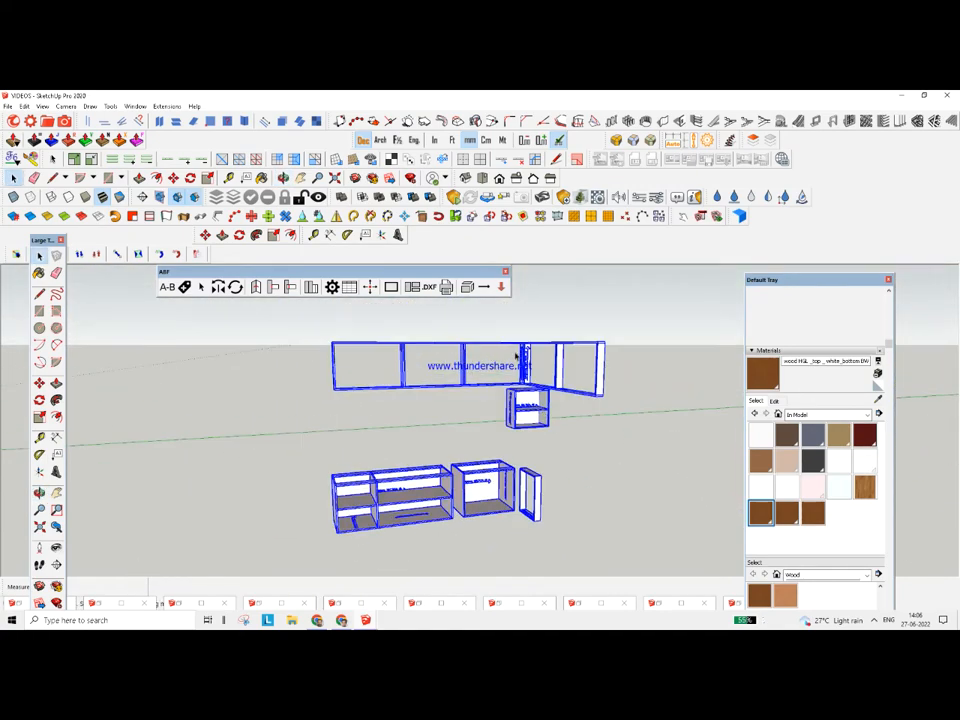
scroll(516, 356, "up", 2)
scroll(525, 432, "up", 4)
mouse_move(514, 413)
middle_mouse_down()
mouse_move(510, 456)
mouse_move(654, 382)
mouse_move(778, 415)
middle_mouse_up()
scroll(450, 403, "down", 2)
mouse_move(365, 412)
middle_mouse_down()
mouse_move(418, 497)
mouse_move(193, 407)
middle_mouse_up()
scroll(432, 405, "down", 4)
mouse_move(434, 396)
middle_mouse_down()
mouse_move(440, 417)
mouse_move(293, 375)
middle_mouse_up()
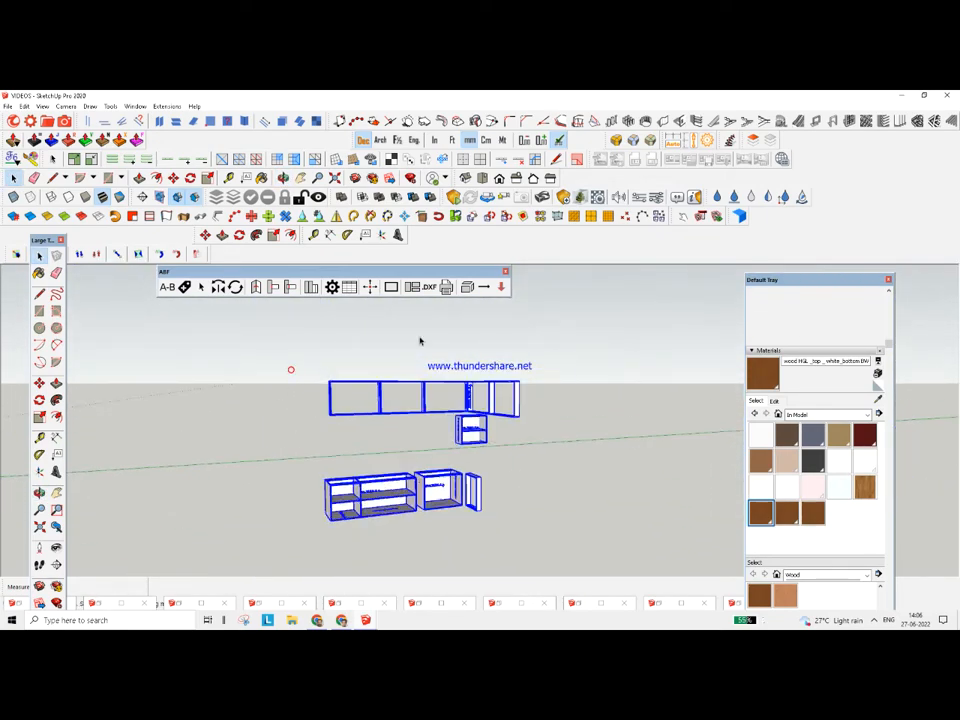
Unhide all objects, then delete the wall and countertop group surrounding the cabinets
left_click(320, 197)
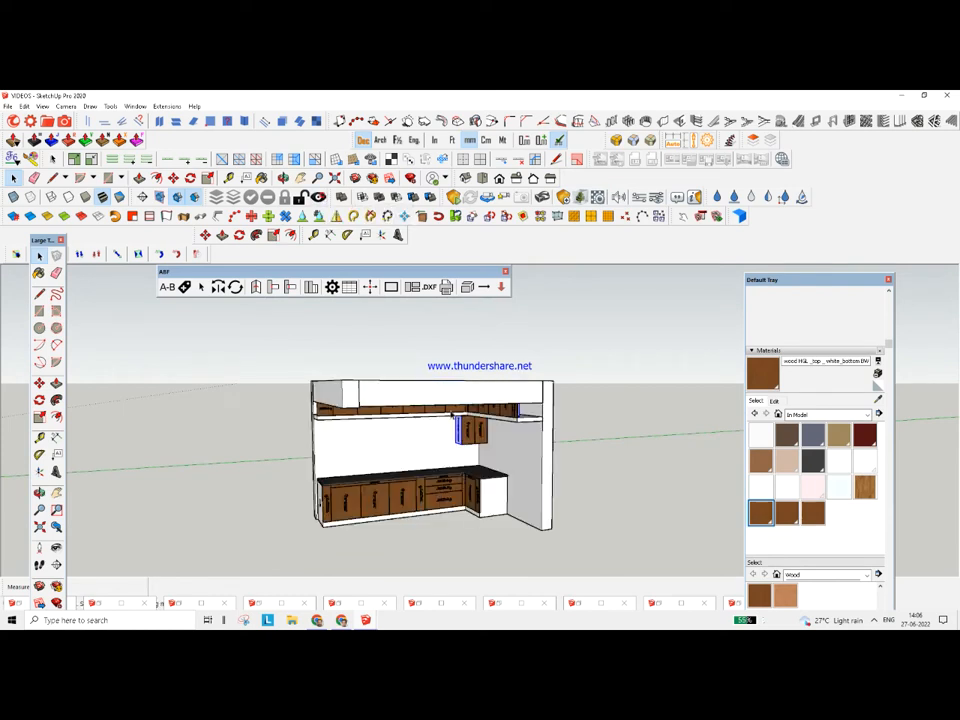
left_click(524, 478)
right_click(526, 471)
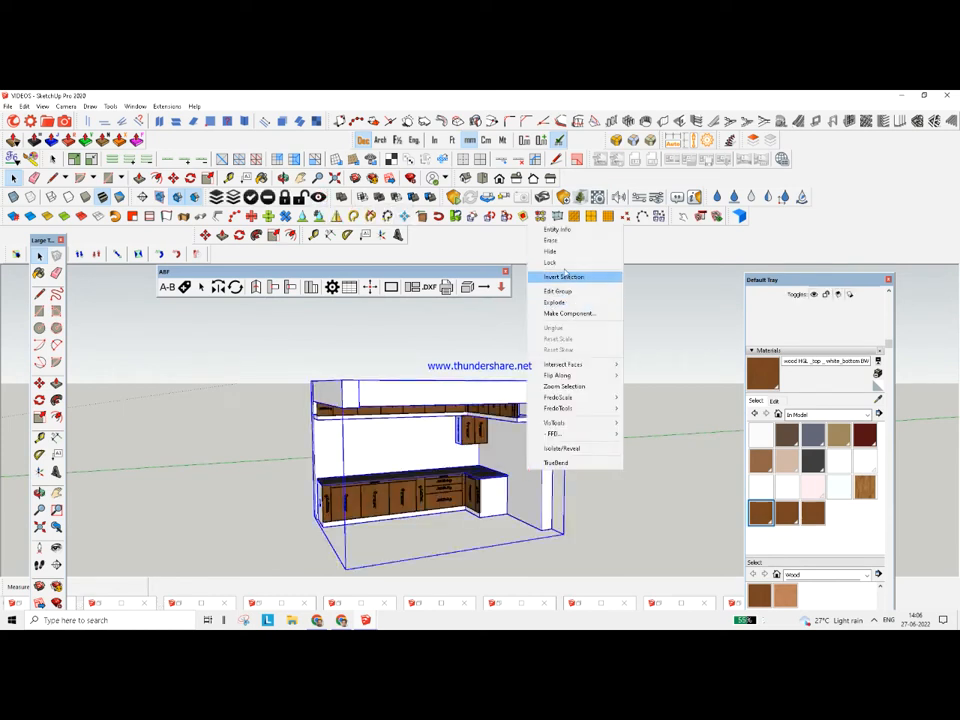
left_click(531, 484)
scroll(531, 484, "up", 2)
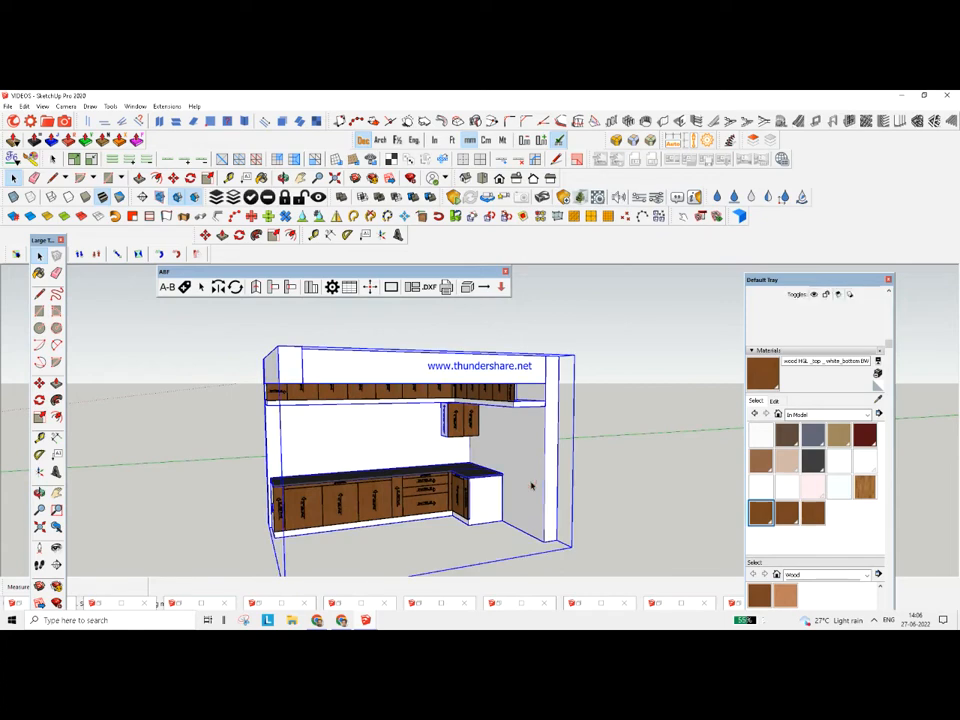
key("Delete")
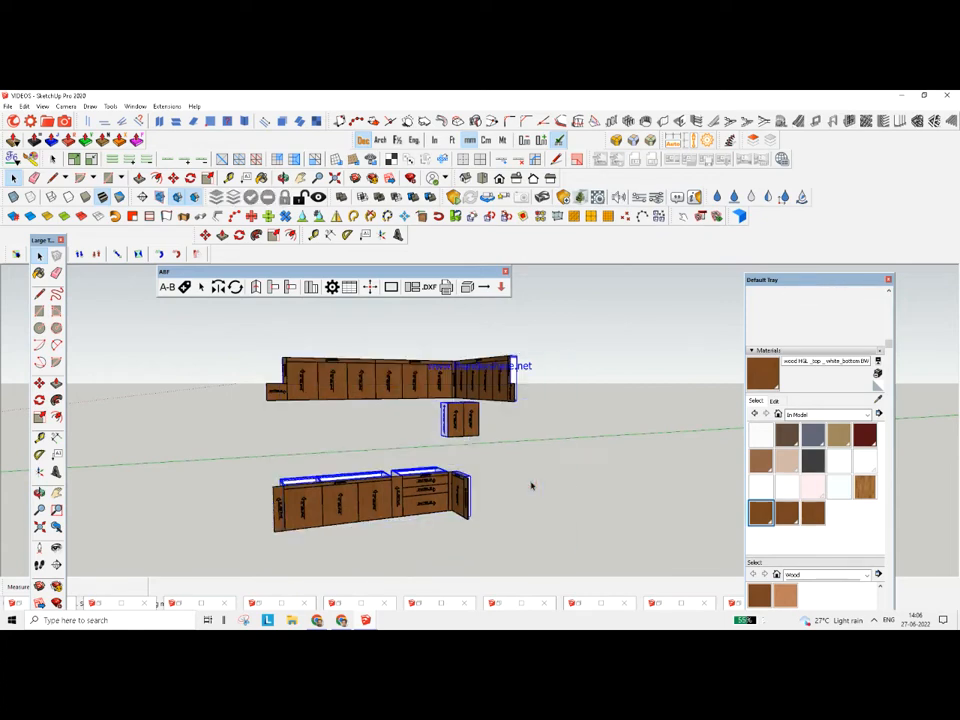
Highlight all the remaining shutter and carcass panels together, then clear the selection and view the cabinets
left_click(514, 461)
left_click_drag(186, 328, 624, 530)
left_click(600, 449)
middle_click_drag(600, 449, 506, 484)
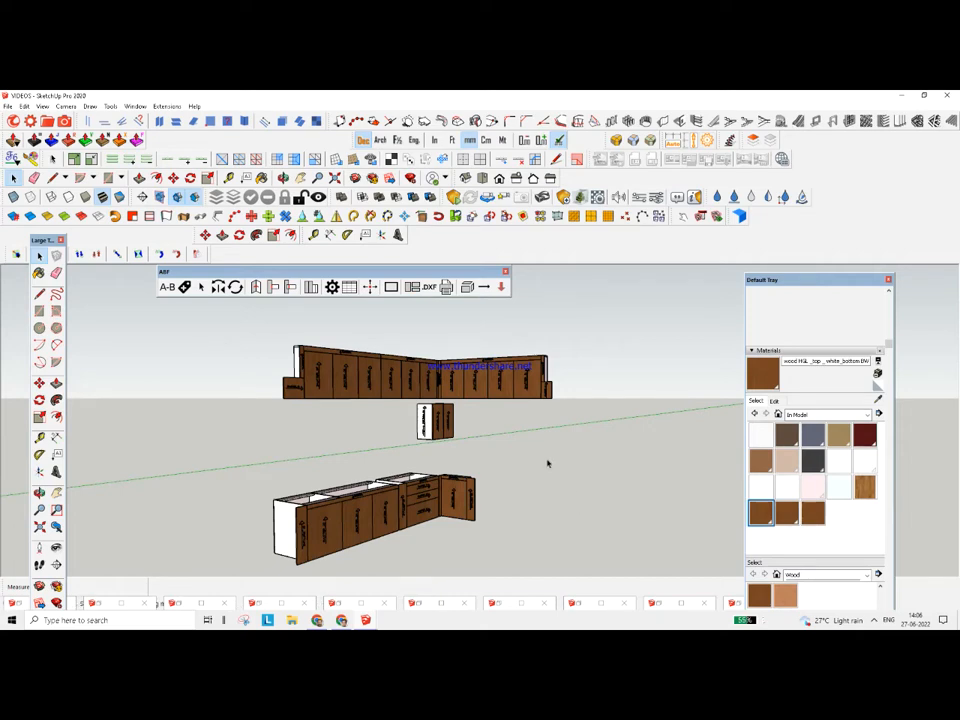
Examine the nested cutting sheets grouped by material, including the panel layouts on the white_top, white_bottom BWP-18mm sheets
scroll(547, 463, "down", 12)
middle_click_drag(490, 440, 390, 459)
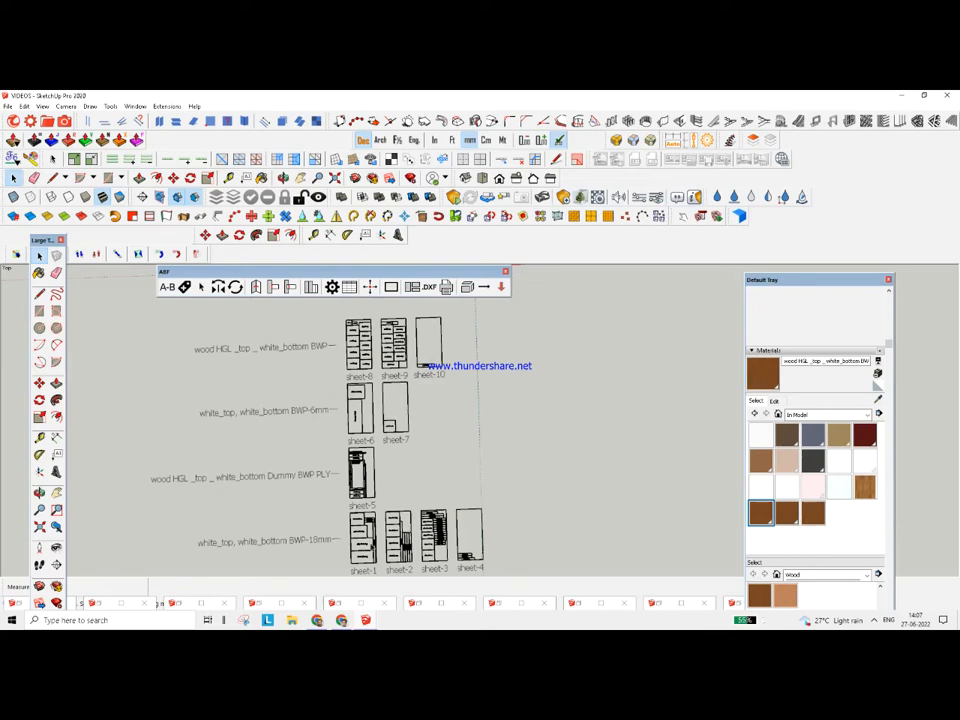
scroll(386, 440, "down", 3)
scroll(260, 515, "up", 4)
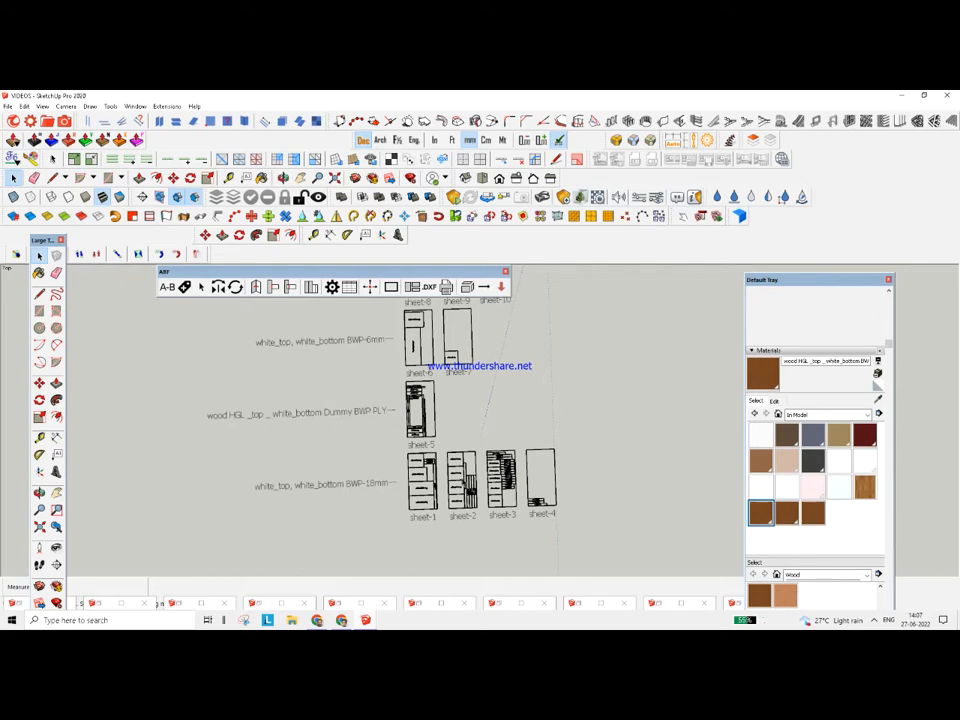
scroll(517, 486, "up", 3)
scroll(382, 523, "up", 10)
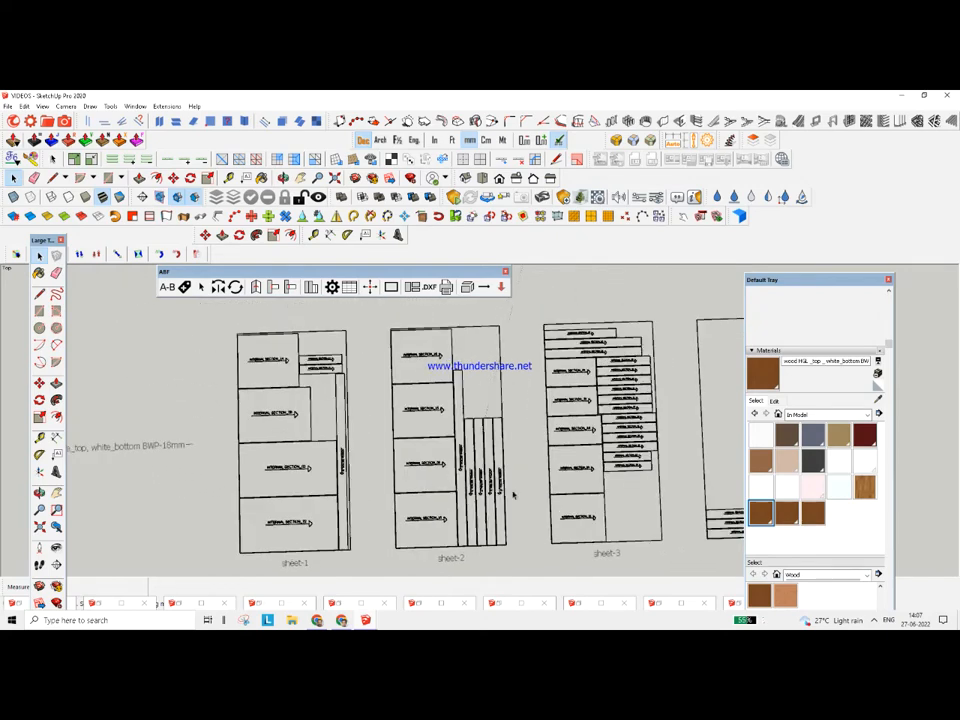
Examine the nested panel layouts on sheets 5 to 10, covering the Dummy BWP PLY, BWP-6mm and wood HGL BWP materials
scroll(450, 440, "down", 10)
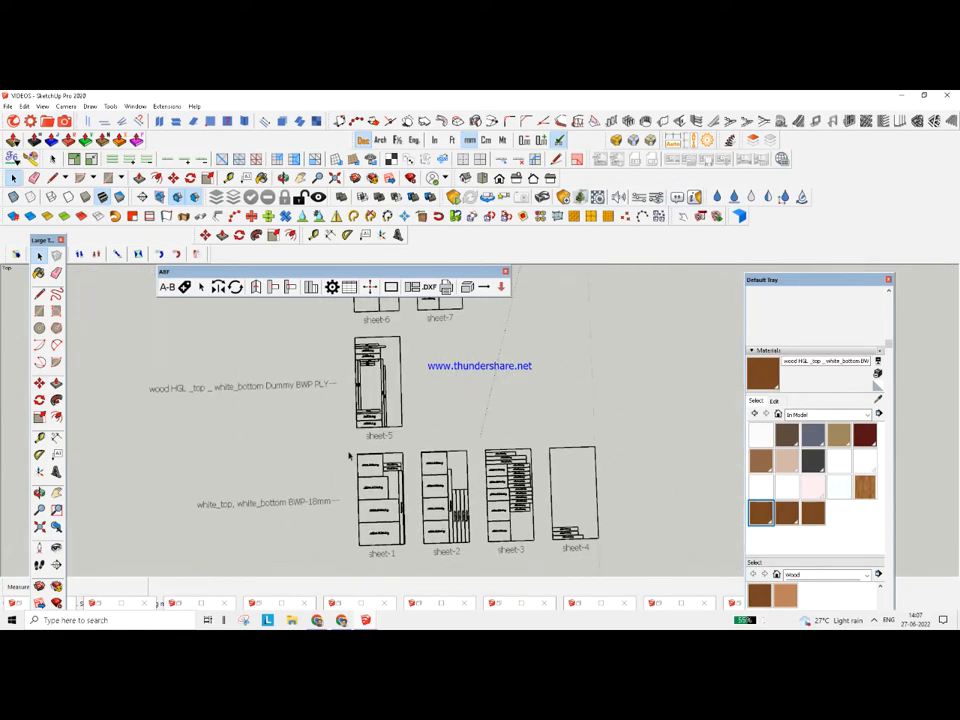
scroll(300, 452, "up", 2)
scroll(231, 416, "up", 2)
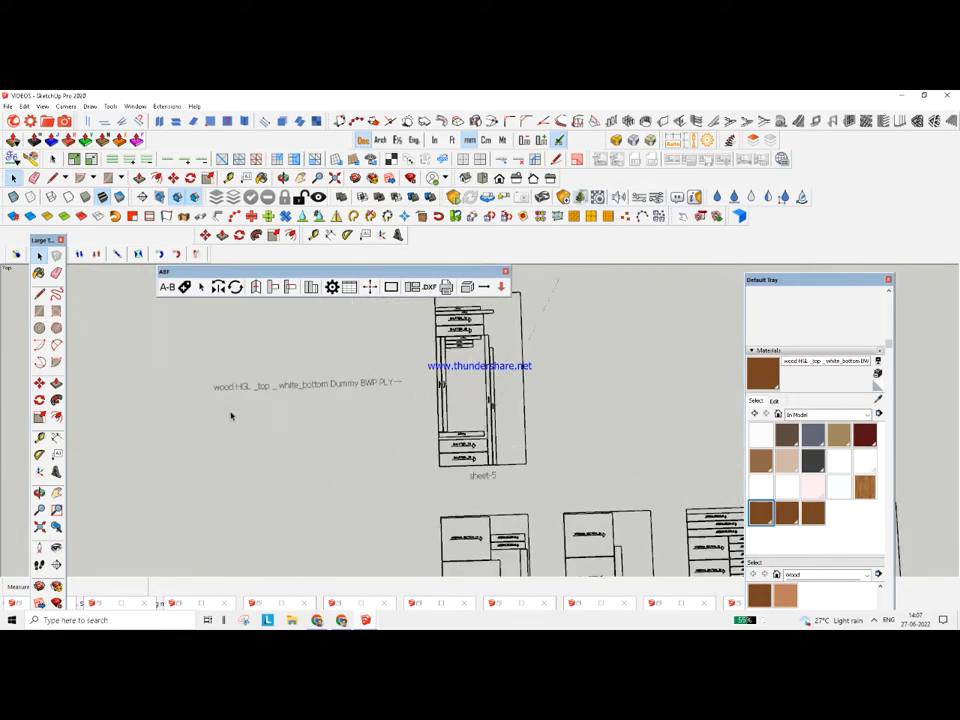
scroll(450, 370, "up", 2)
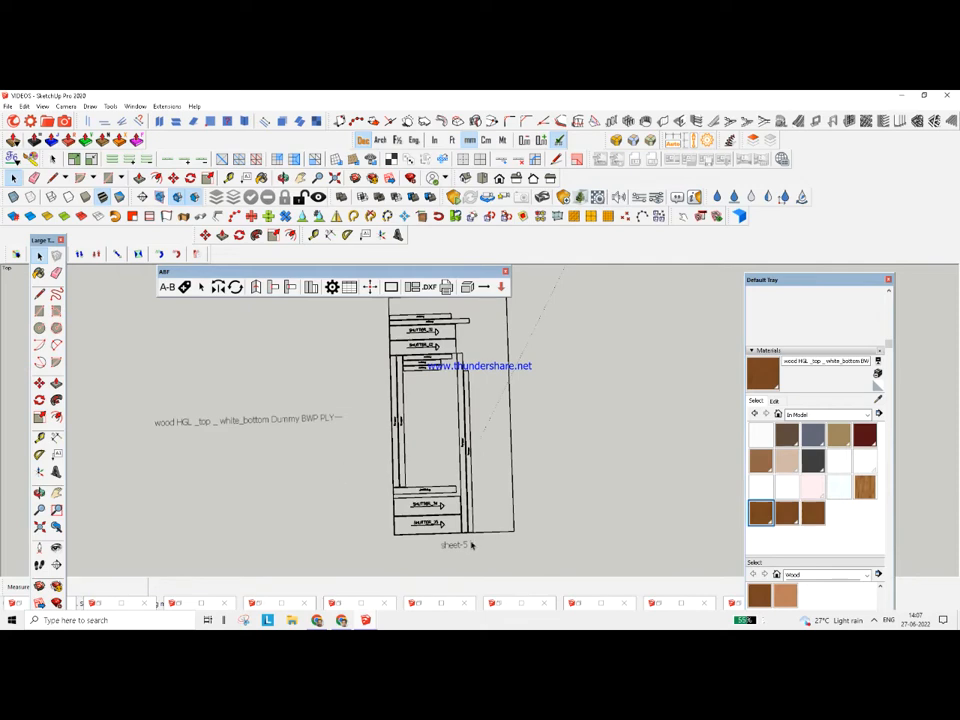
scroll(386, 508, "down", 4)
scroll(297, 461, "up", 3)
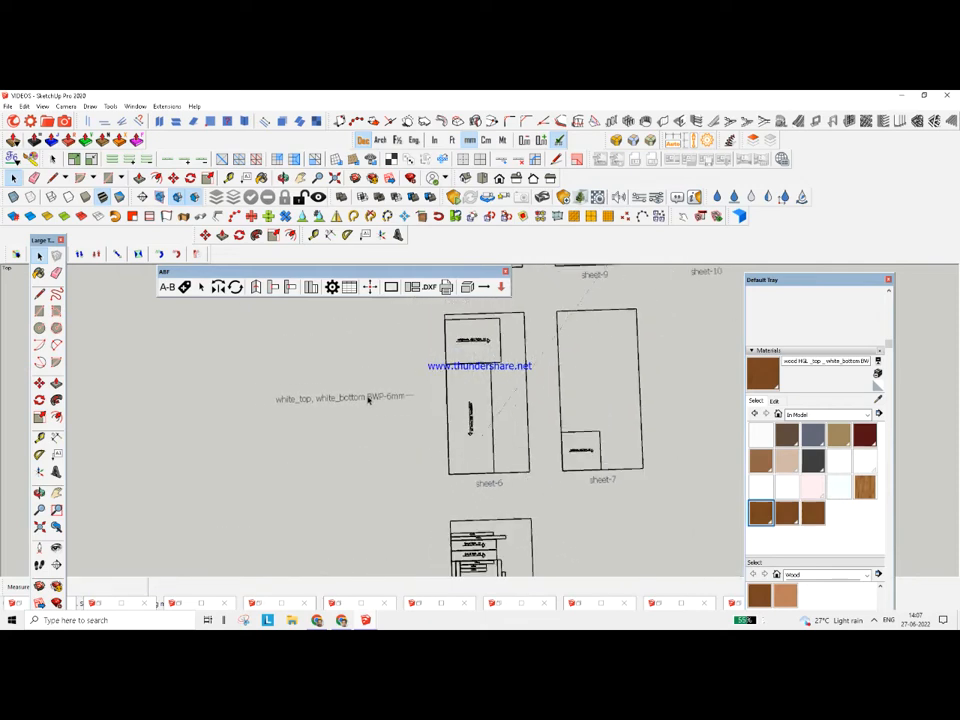
scroll(428, 376, "up", 1)
scroll(335, 448, "down", 3)
scroll(388, 460, "up", 4)
scroll(345, 500, "down", 2)
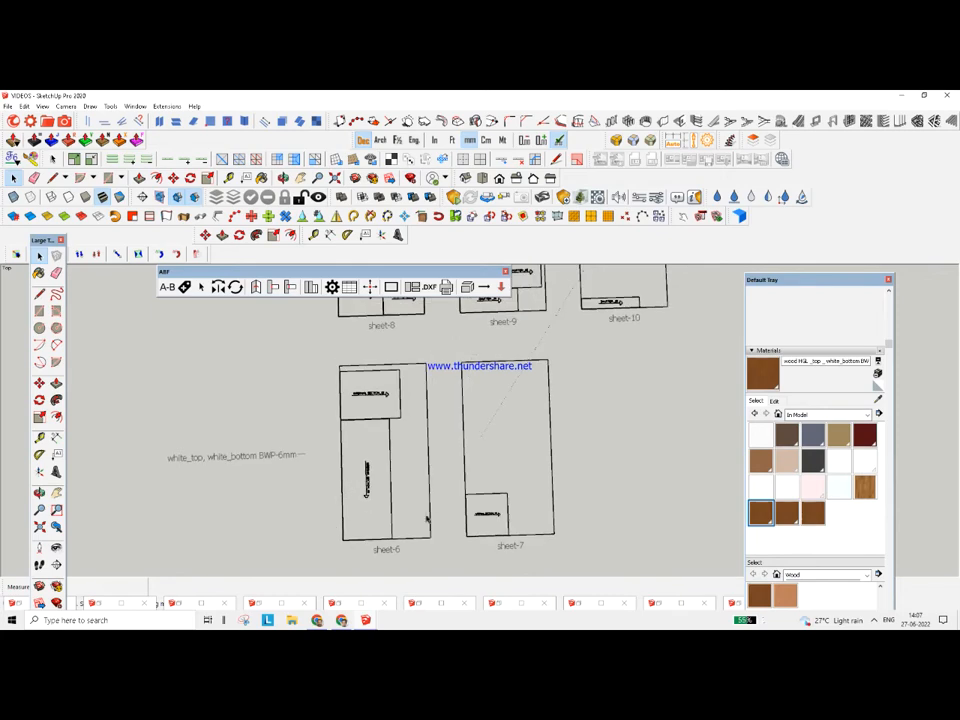
scroll(428, 520, "down", 2)
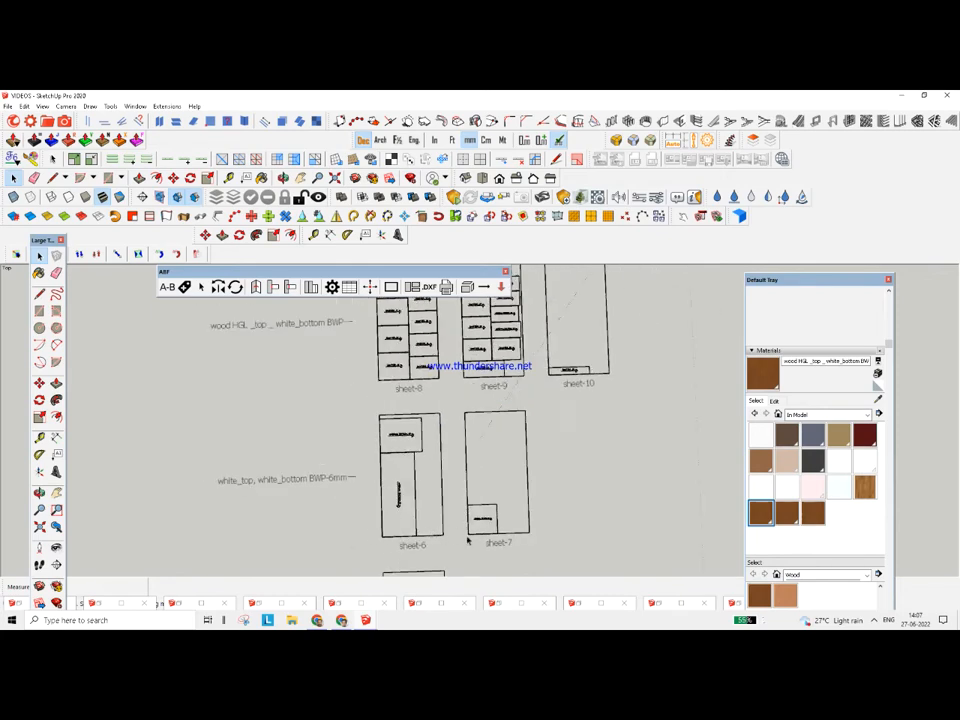
scroll(467, 540, "down", 1)
scroll(320, 415, "up", 3)
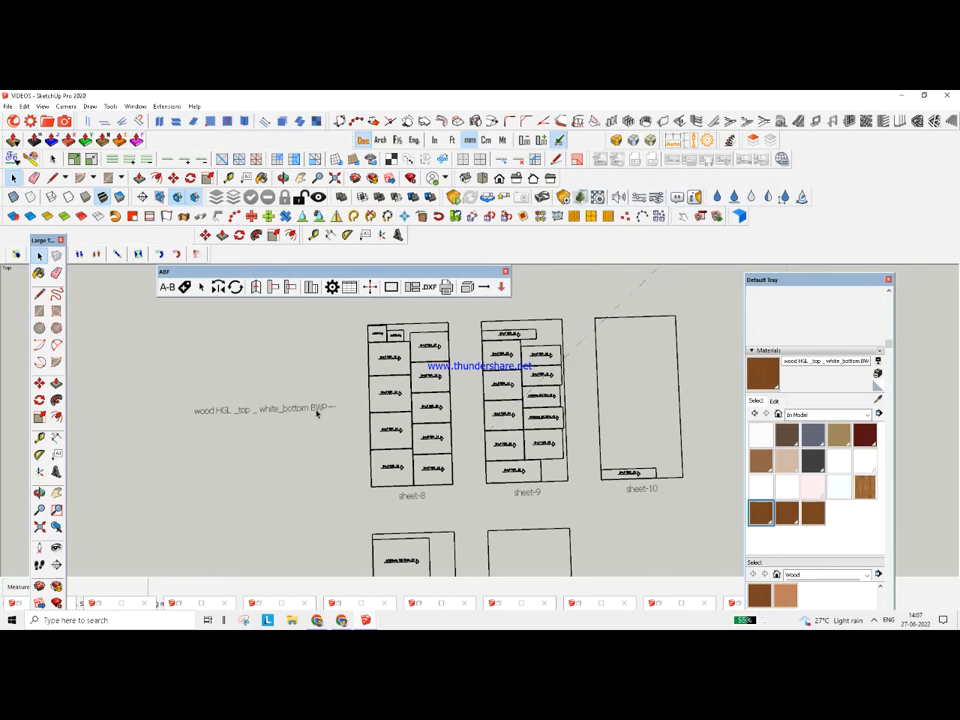
scroll(320, 418, "up", 1)
scroll(337, 441, "down", 2)
scroll(378, 530, "up", 1)
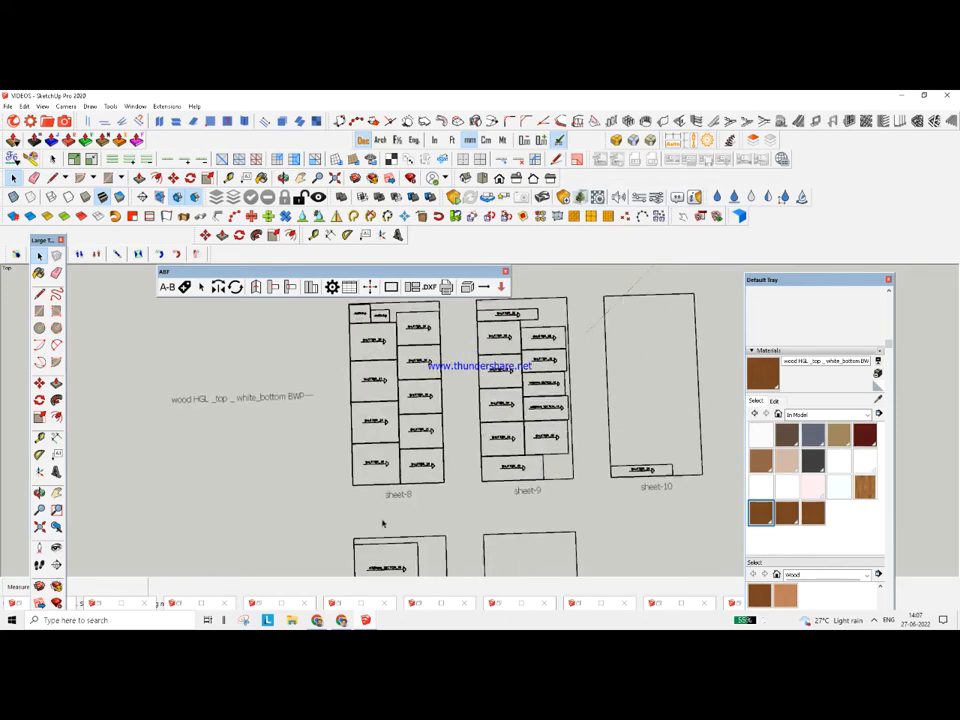
Open the ABF statistics, review the sheet quantity of each material, and minimise the report
scroll(385, 425, "down", 8)
mouse_move(382, 420)
middle_mouse_down()
mouse_move(430, 375)
mouse_move(350, 345)
middle_mouse_up()
mouse_move(598, 267)
middle_mouse_down()
mouse_move(551, 274)
mouse_move(552, 315)
middle_mouse_up()
middle_click_drag(375, 483, 393, 390)
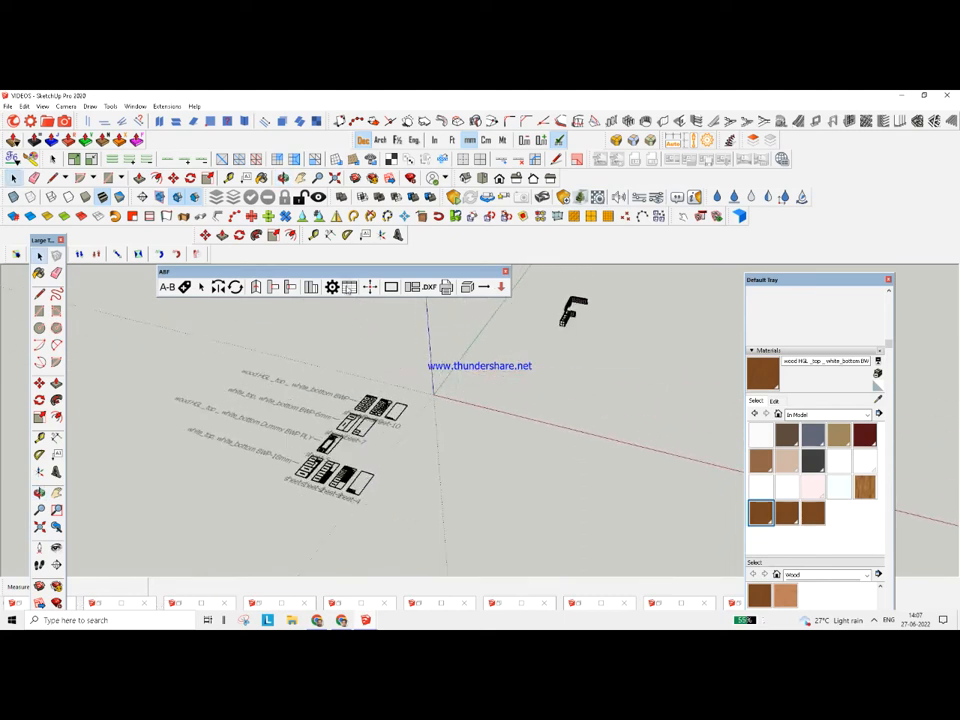
left_click(349, 287)
left_click_drag(353, 240, 374, 196)
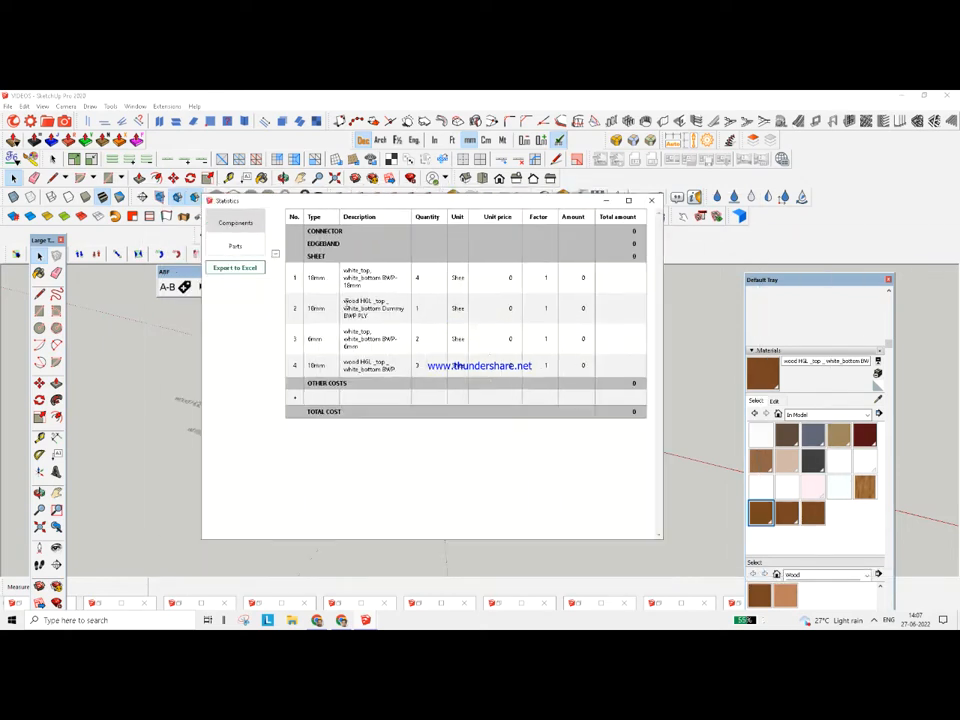
left_click_drag(345, 270, 421, 287)
left_click(421, 279)
left_click_drag(344, 365, 405, 373)
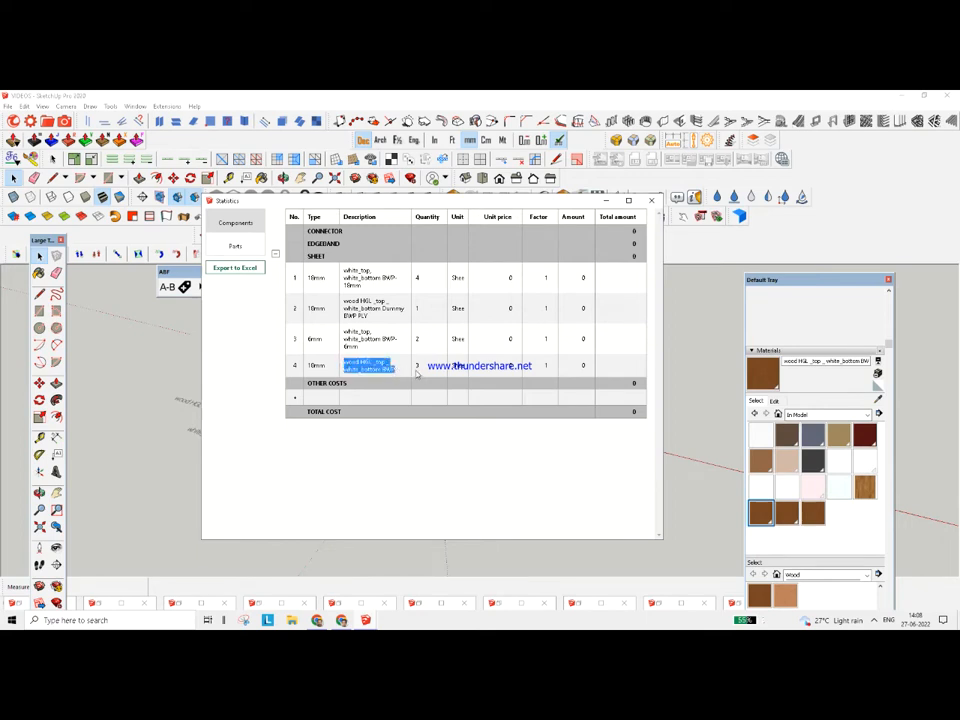
left_click(423, 370)
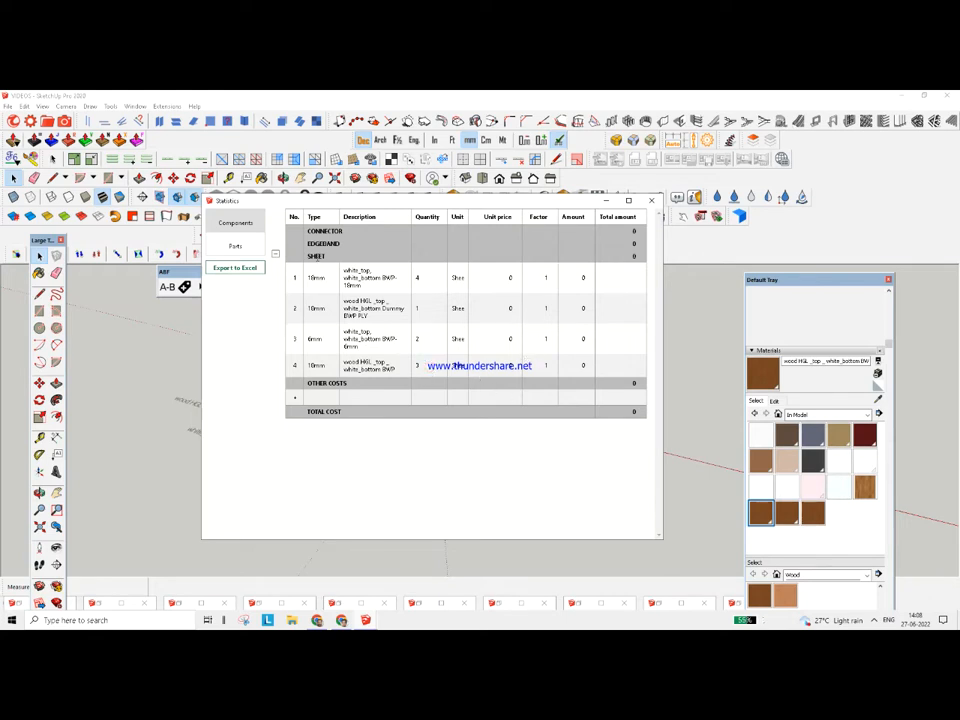
left_click(609, 203)
Return to the kitchen cabinets and hide the INTERNALS layer, leaving the layer list clear of the model
mouse_move(568, 311)
middle_mouse_down("shift")
mouse_move(522, 338)
mouse_move(441, 302)
middle_mouse_up("shift")
scroll(517, 331, "up", 3)
scroll(576, 339, "up", 7)
scroll(319, 442, "up", 3)
scroll(319, 442, "down", 5)
scroll(408, 378, "up", 4)
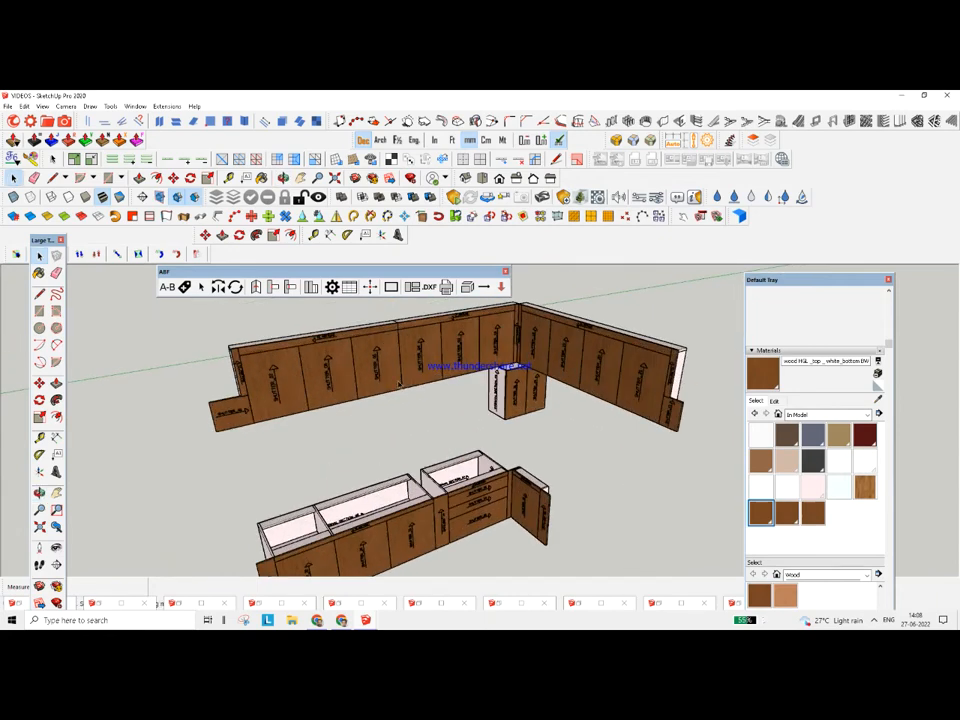
scroll(399, 383, "down", 5)
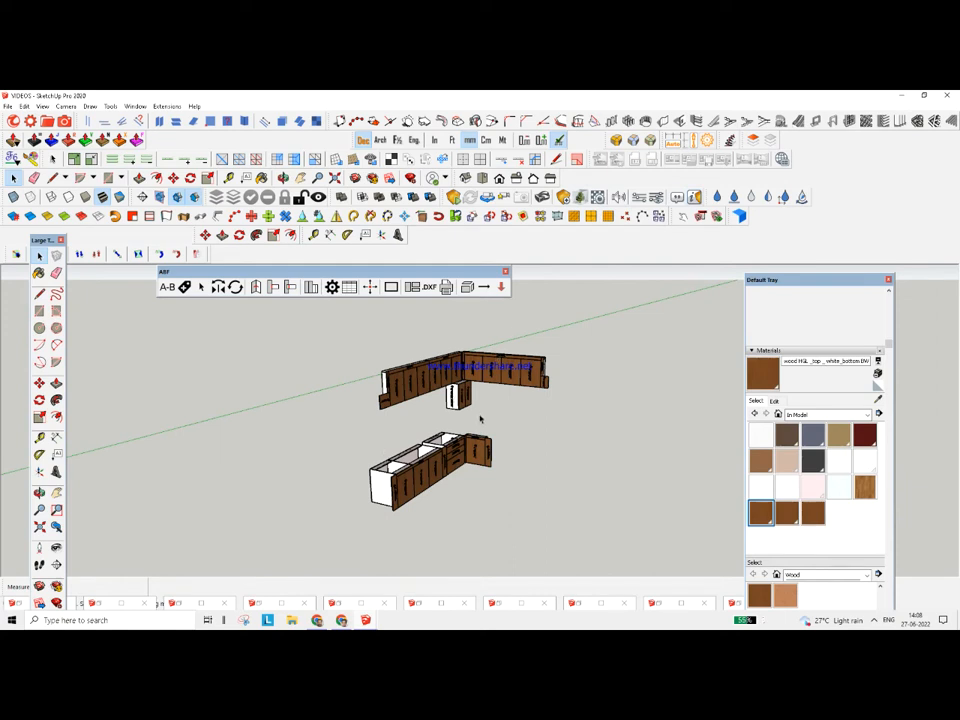
middle_click_drag(504, 390, 496, 393)
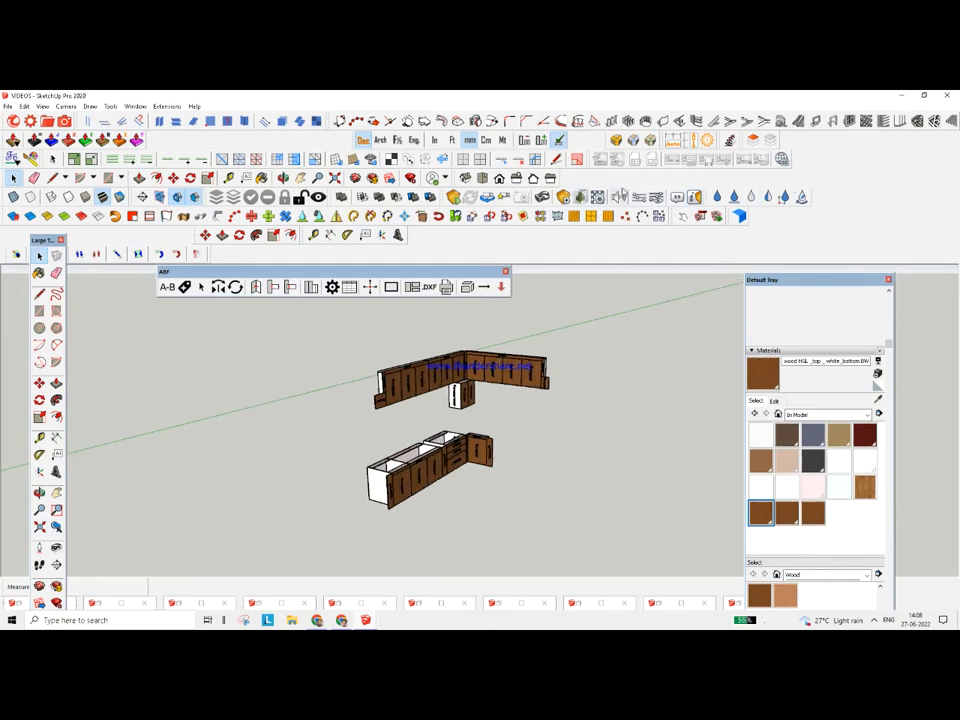
left_click(754, 141)
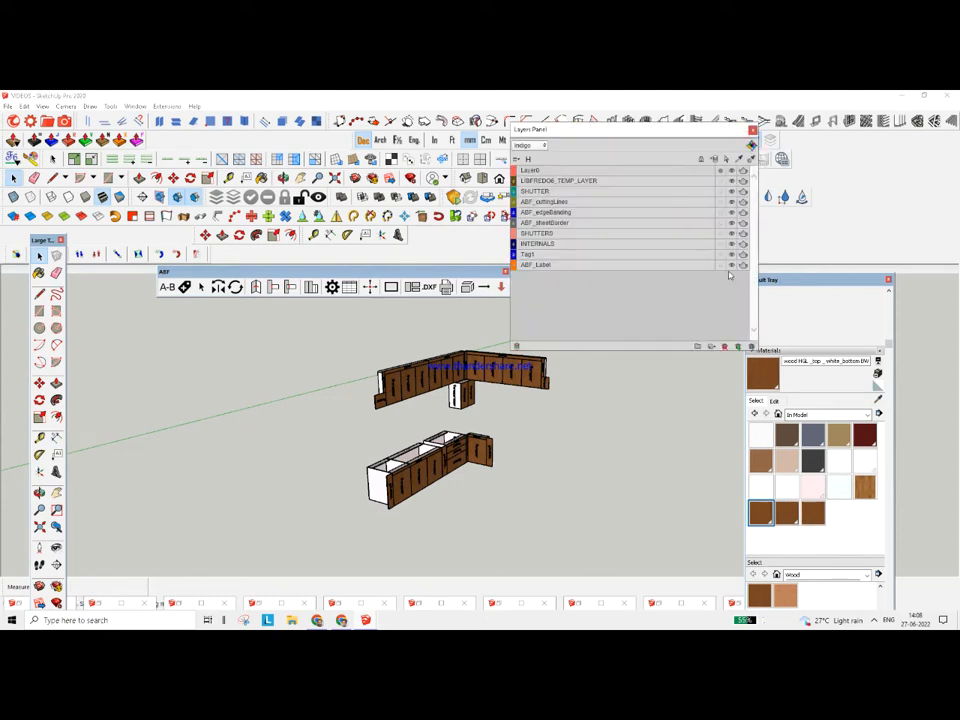
left_click(731, 246)
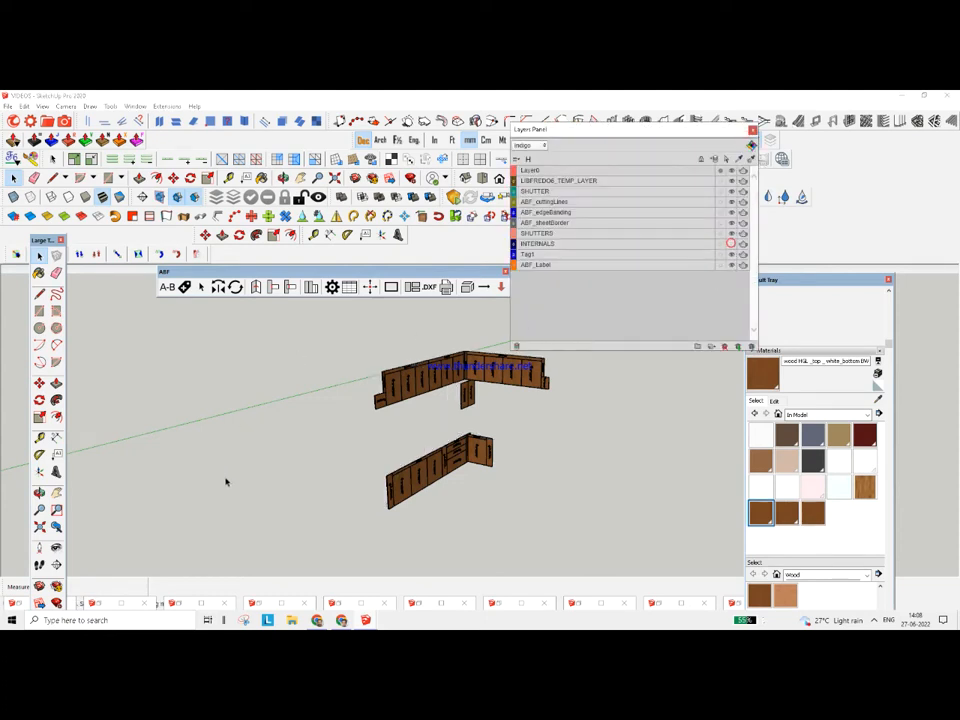
scroll(225, 480, "down", 2)
middle_click_drag(425, 450, 392, 426)
scroll(390, 425, "up", 2)
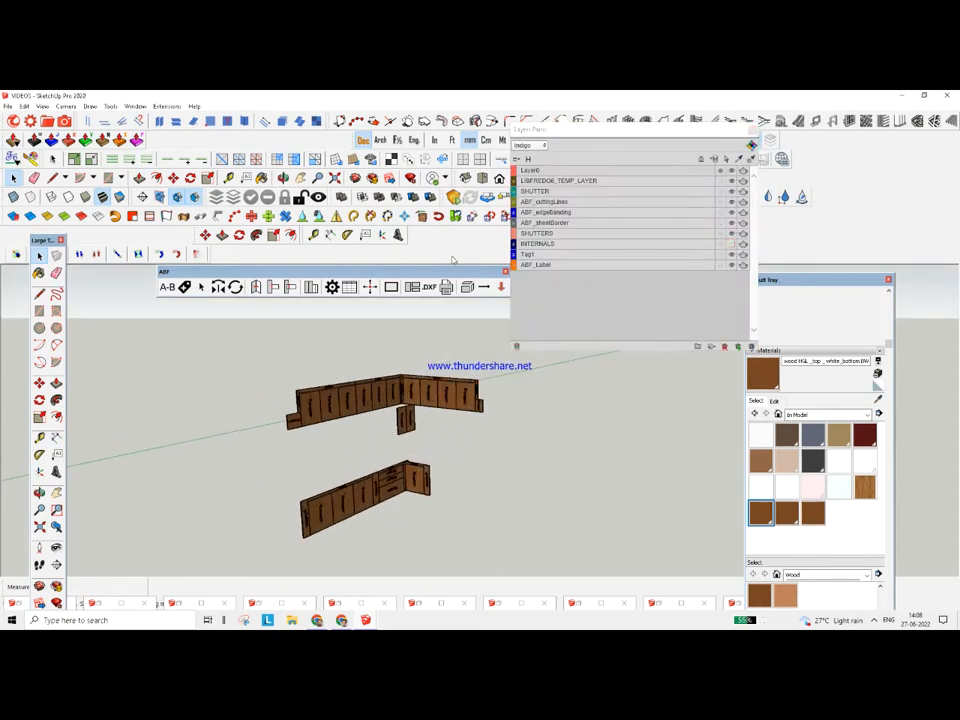
left_click(693, 137)
left_click_drag(693, 137, 859, 164)
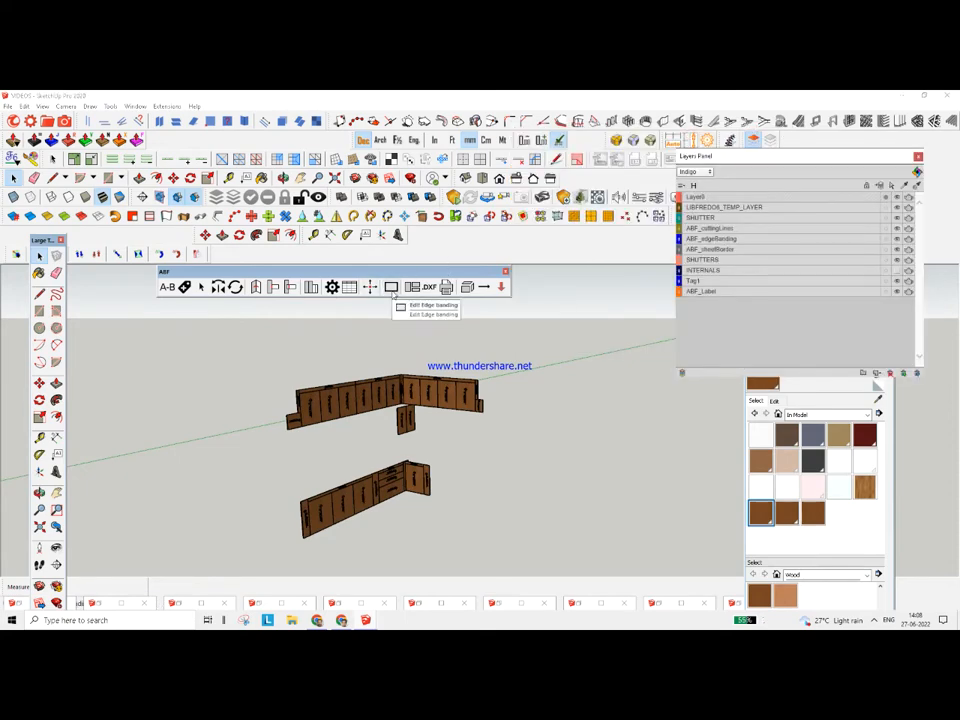
Start ABF edge banding editing on the shutters and choose the 2 mm band thickness
left_click(392, 293)
left_click_drag(406, 271, 415, 308)
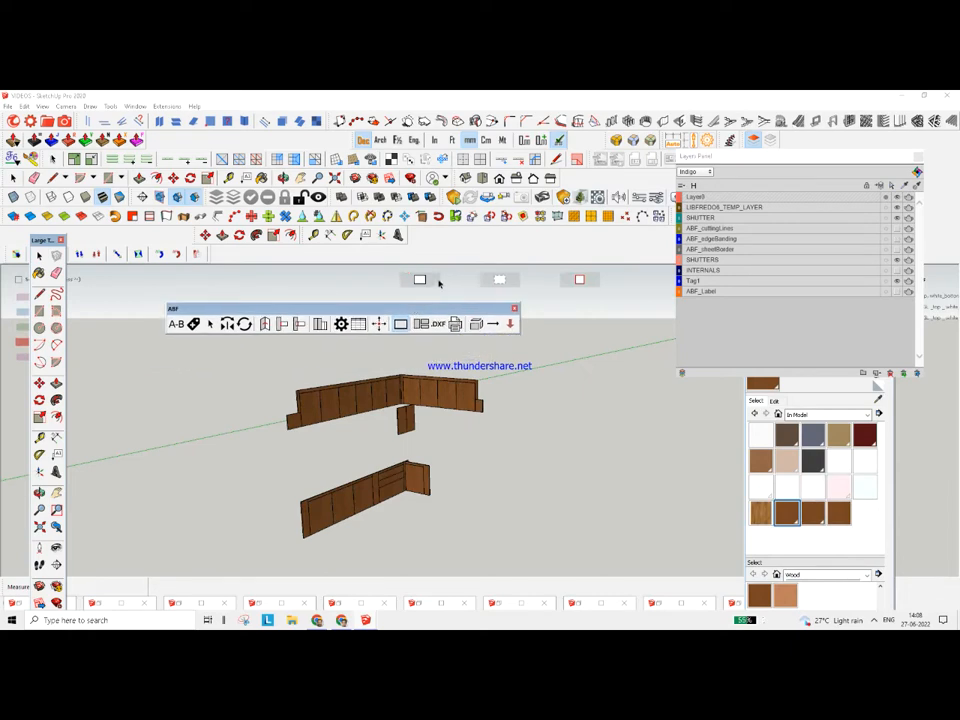
scroll(316, 382, "up", 4)
middle_click_drag(315, 383, 364, 381)
mouse_move(332, 465)
middle_mouse_down()
mouse_move(351, 383)
mouse_move(405, 295)
middle_mouse_up()
middle_click_drag(352, 562, 376, 452)
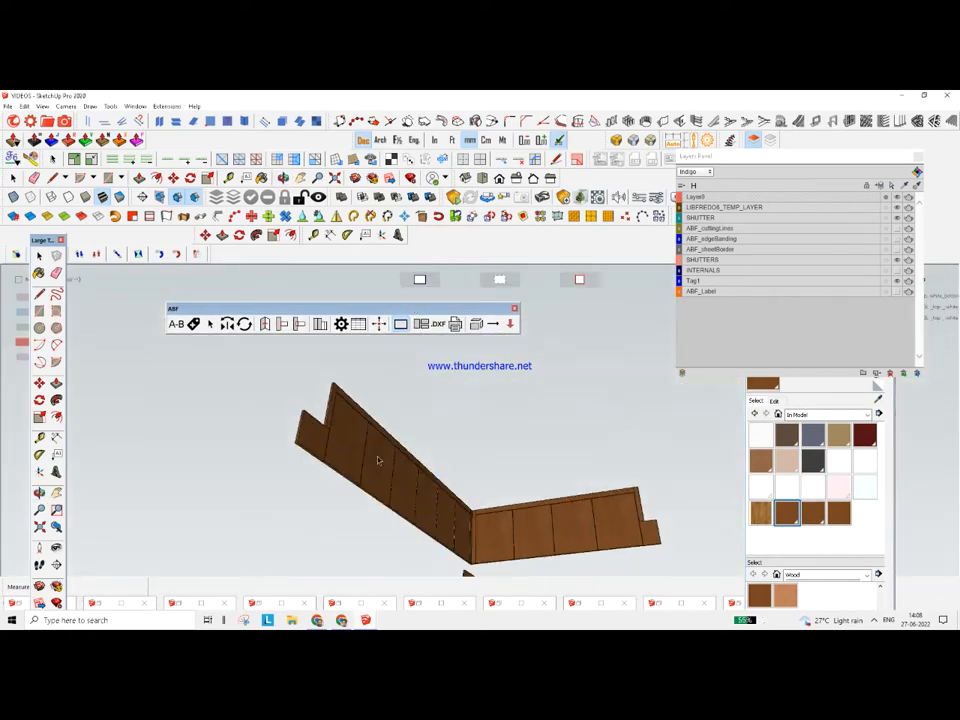
left_click_drag(37, 240, 59, 410)
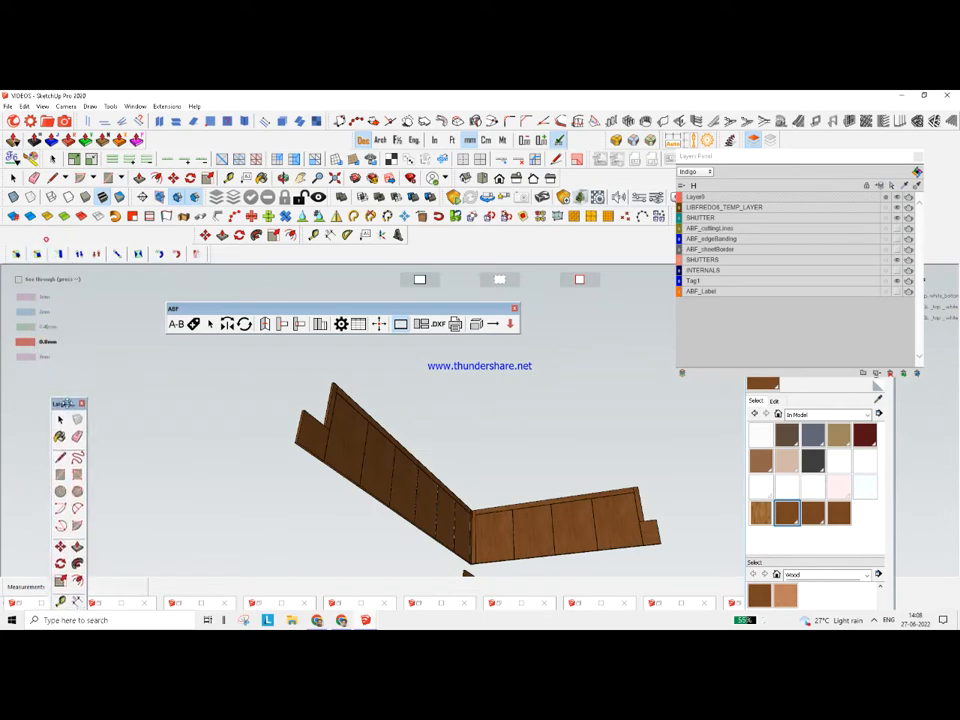
left_click(27, 314)
scroll(382, 463, "up", 1)
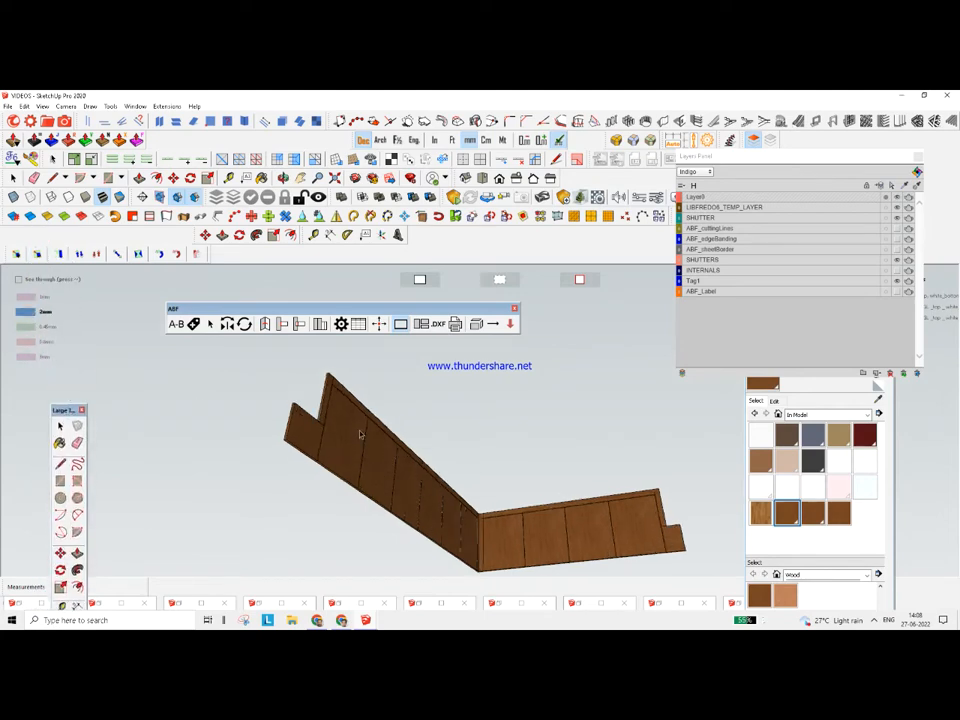
Select all base, wall and loft shutters, apply the 2 mm edge banding to them, inspect their edges, and leave edge banding editing
left_click(422, 281)
left_click(534, 376)
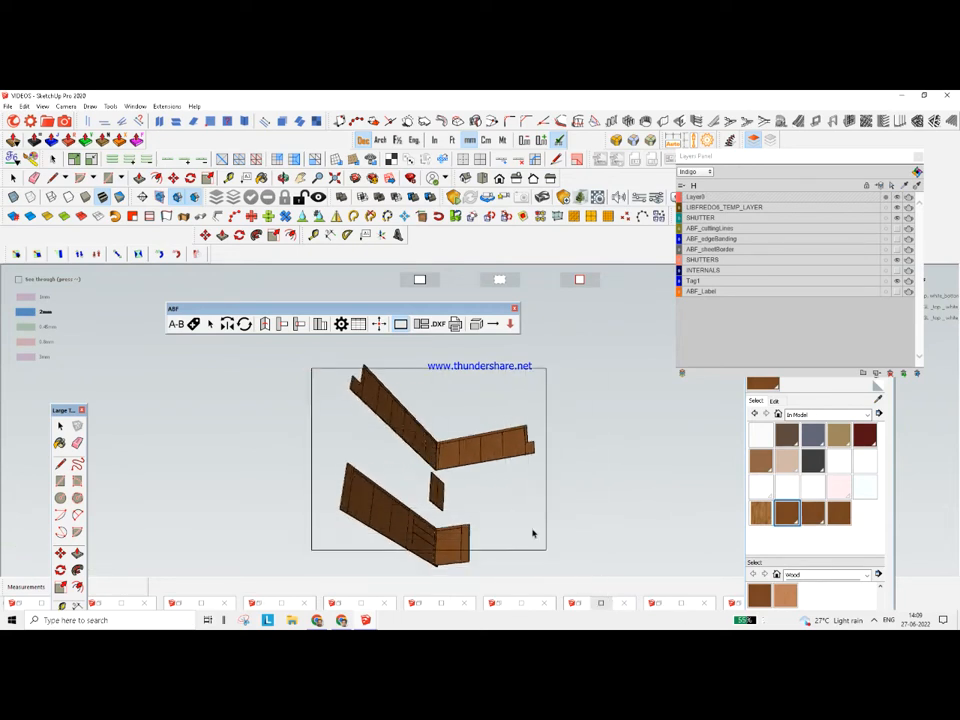
left_click_drag(332, 364, 600, 572)
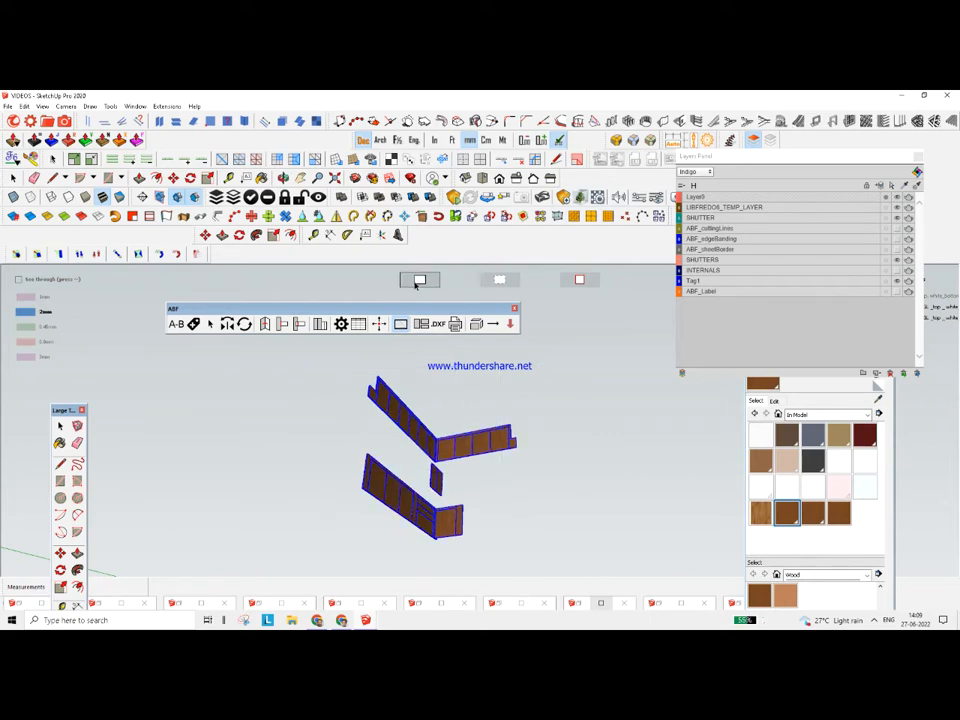
left_click(417, 282)
scroll(381, 511, "up", 3)
scroll(381, 511, "up", 5)
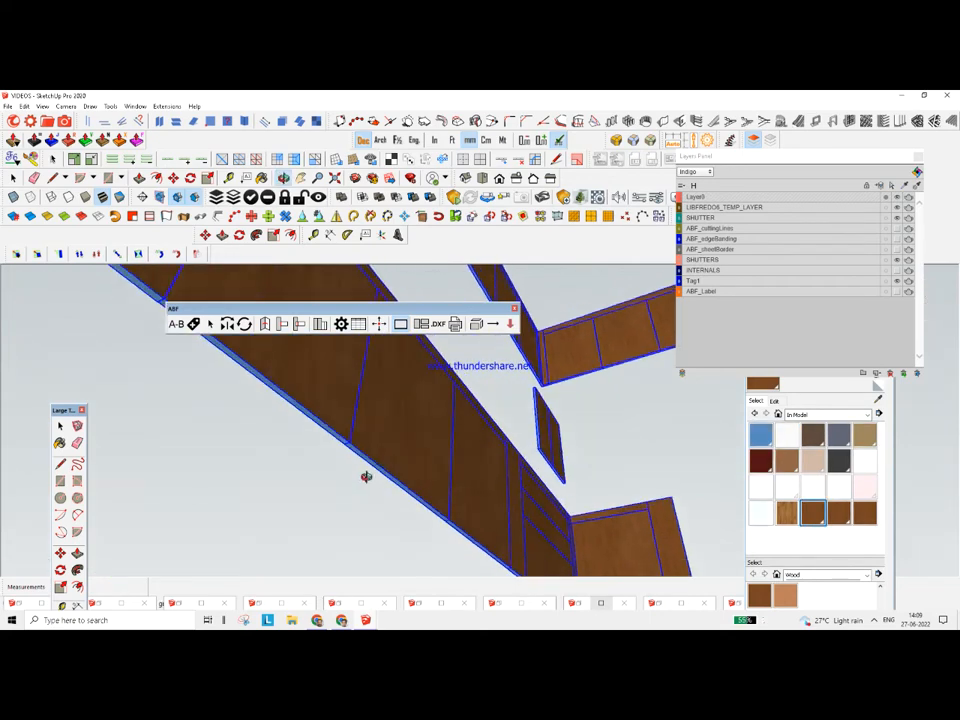
scroll(459, 468, "down", 2)
middle_click_drag(459, 468, 439, 444)
scroll(386, 401, "down", 3)
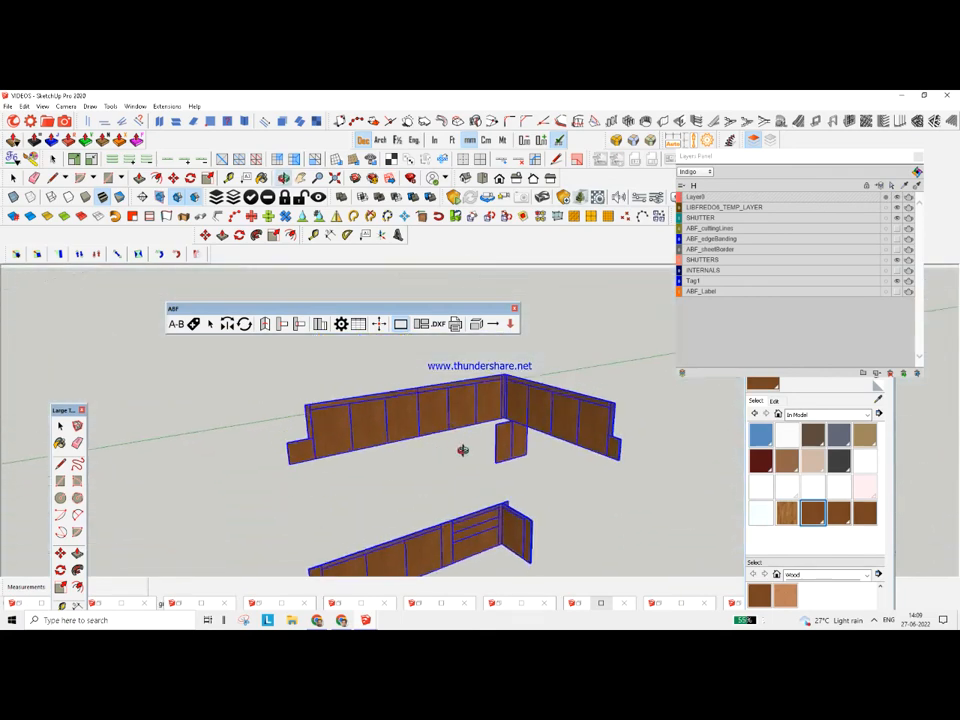
scroll(415, 423, "down", 2)
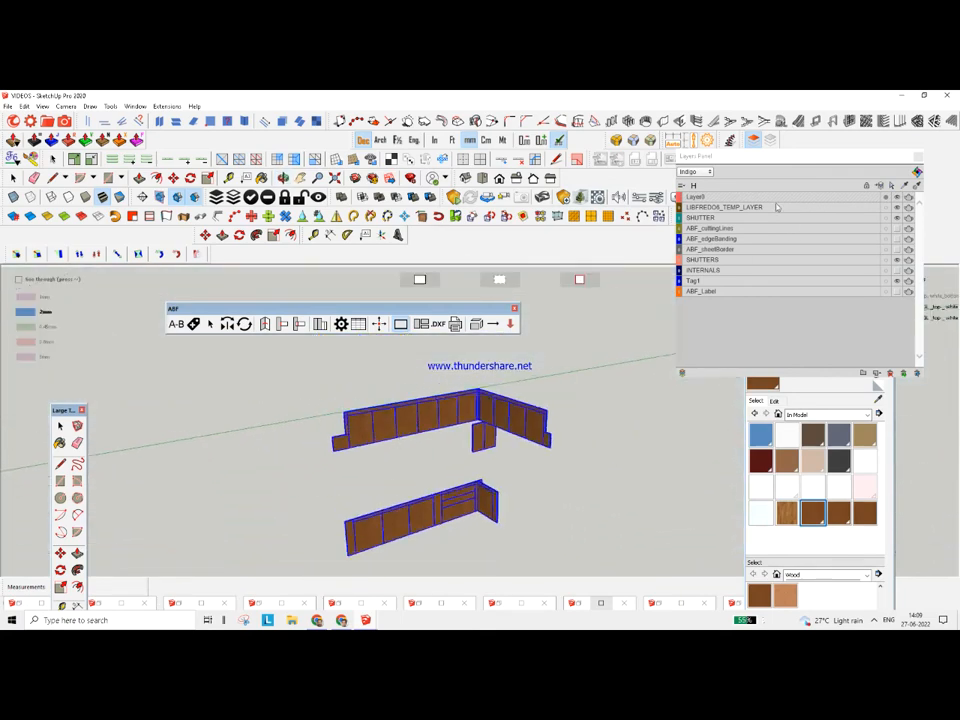
left_click(60, 427)
left_click(300, 418)
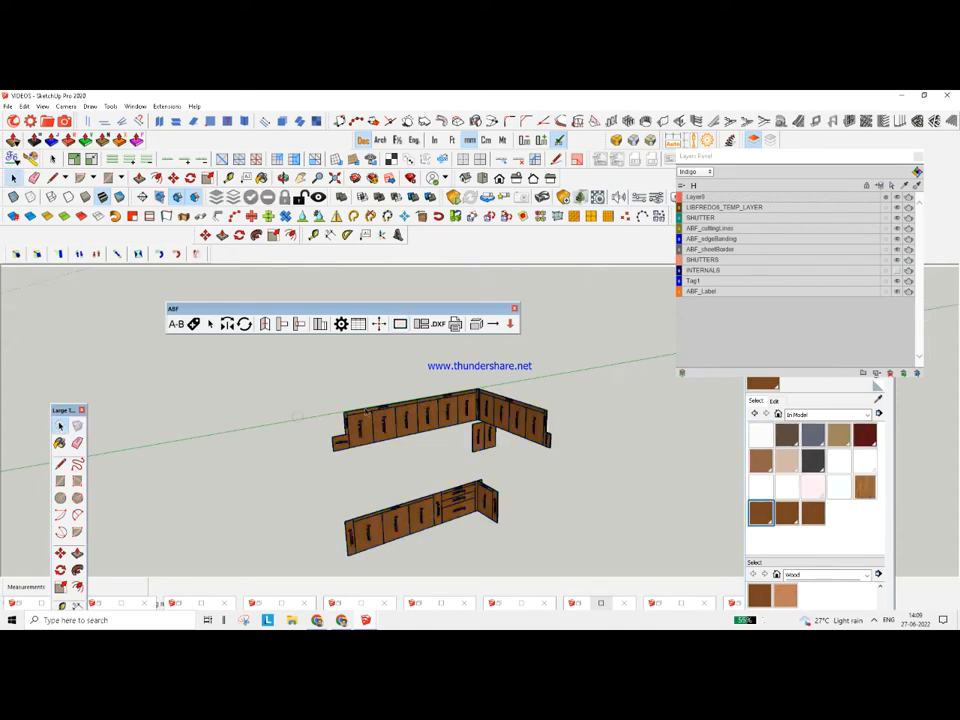
Hide the SHUTTERS layer, show the INTERNALS layer, and select all the carcass panels
middle_click_drag(300, 418, 797, 285)
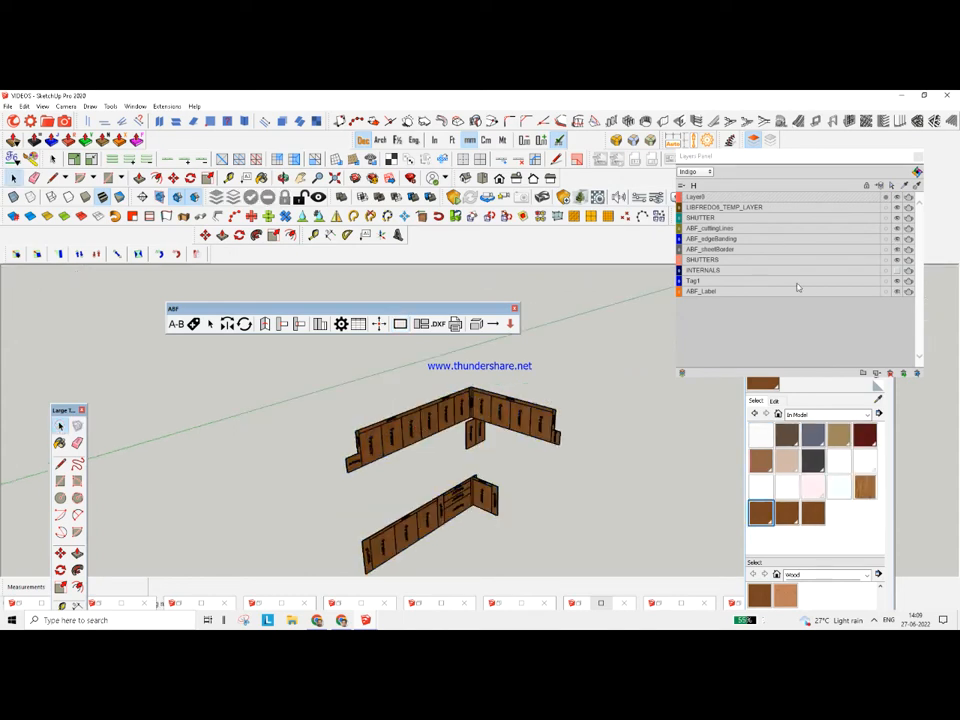
left_click(897, 260)
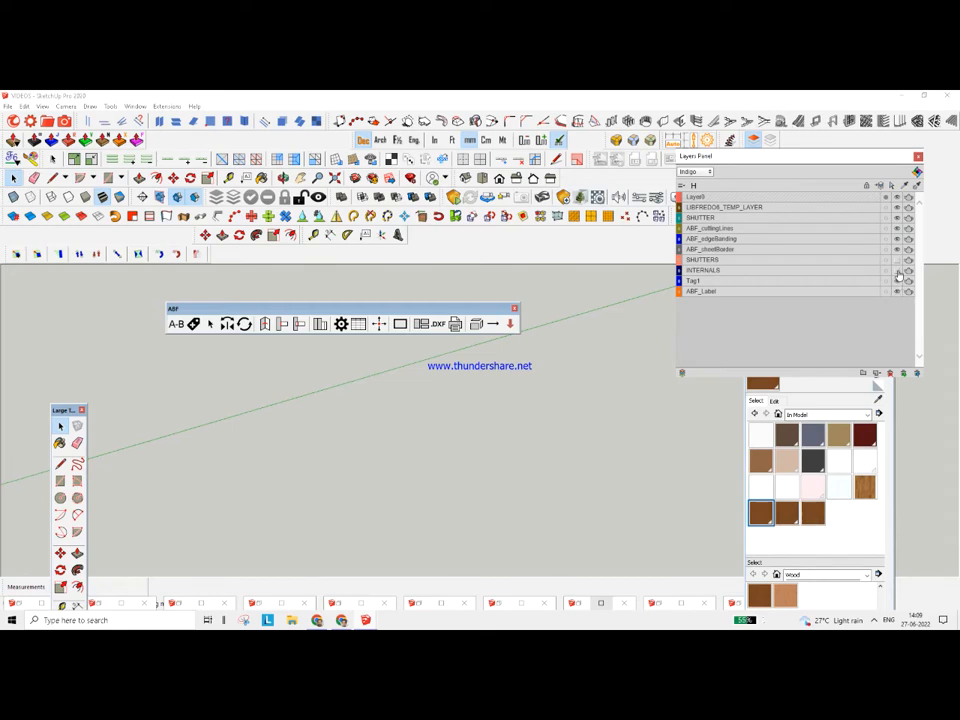
left_click(897, 272)
scroll(306, 396, "down", 2)
left_click_drag(289, 371, 611, 583)
scroll(327, 458, "up", 2)
scroll(375, 466, "up", 2)
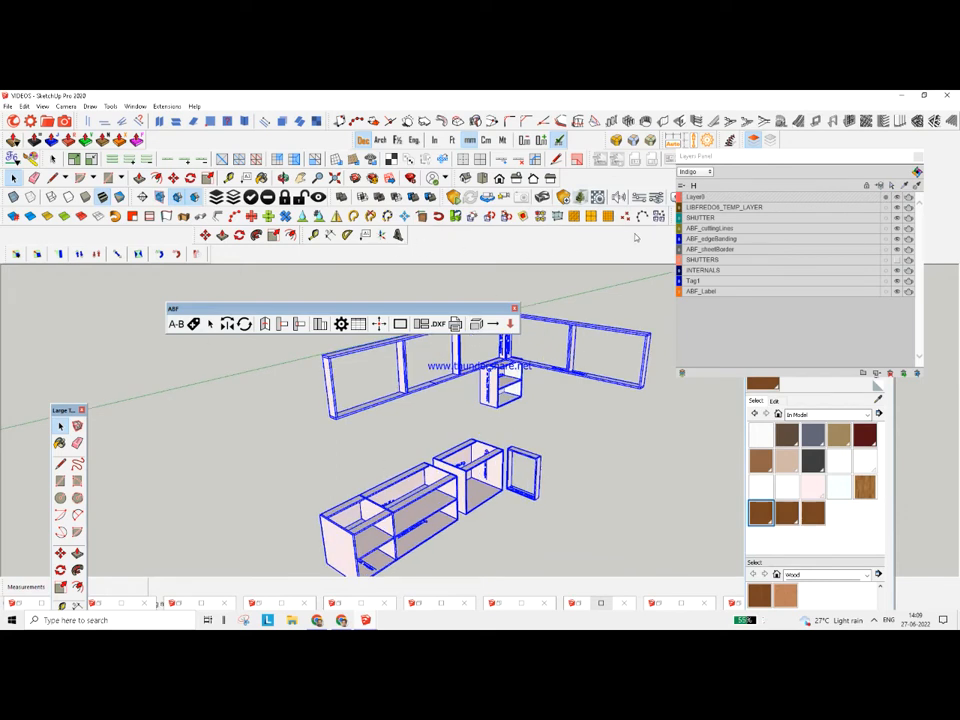
Apply 0.8 mm ABF edge banding to all the selected carcass panels and clear the selection
left_click(745, 161)
left_click_drag(755, 161, 785, 256)
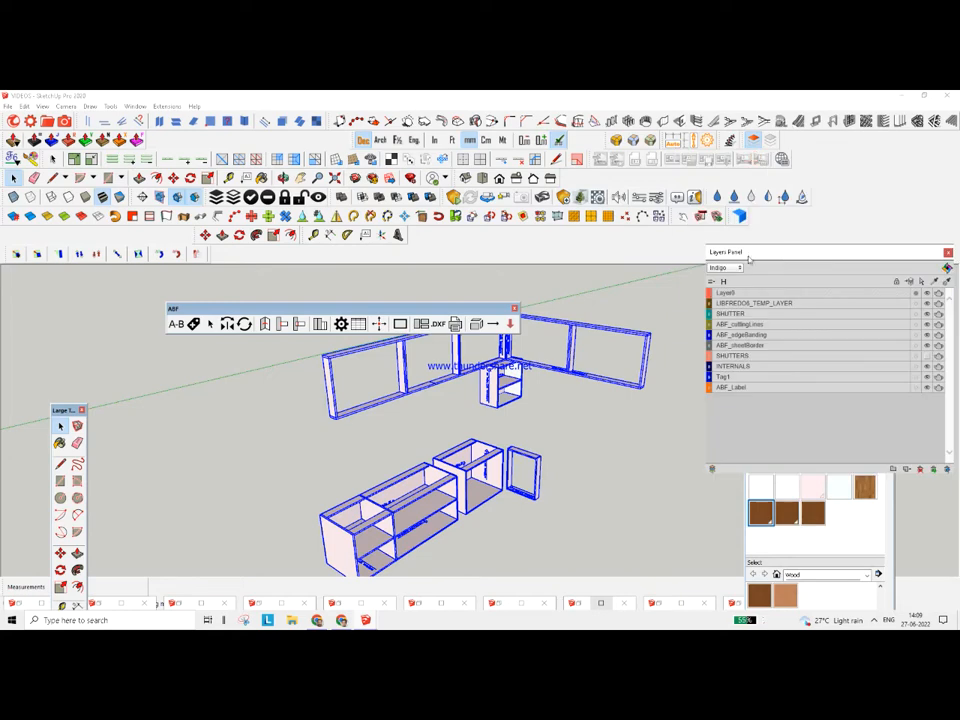
left_click(401, 324)
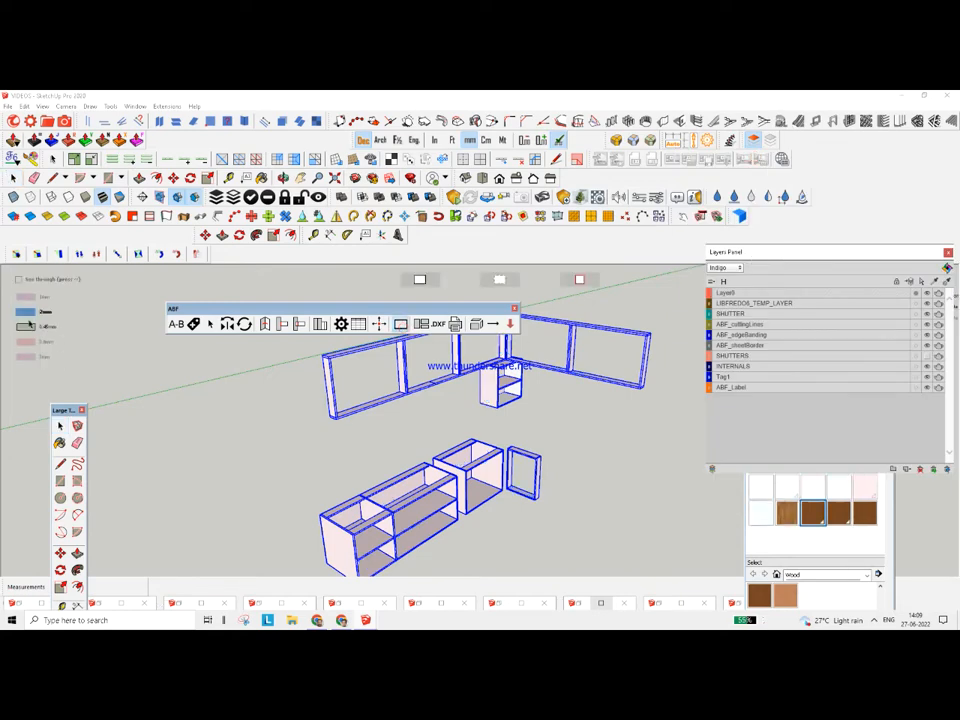
left_click(28, 342)
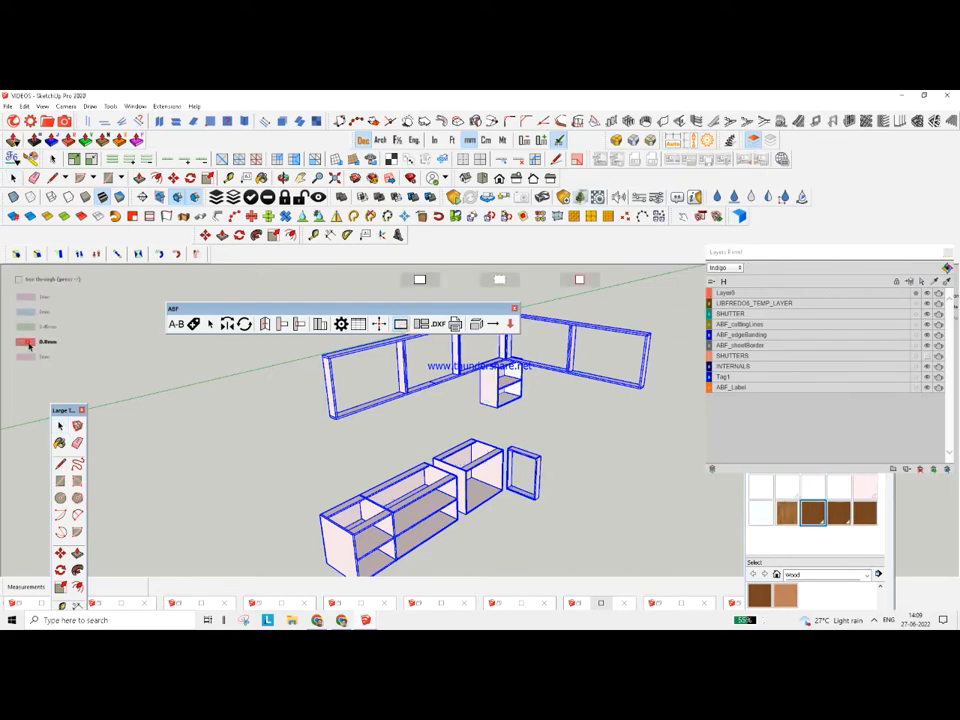
left_click(425, 286)
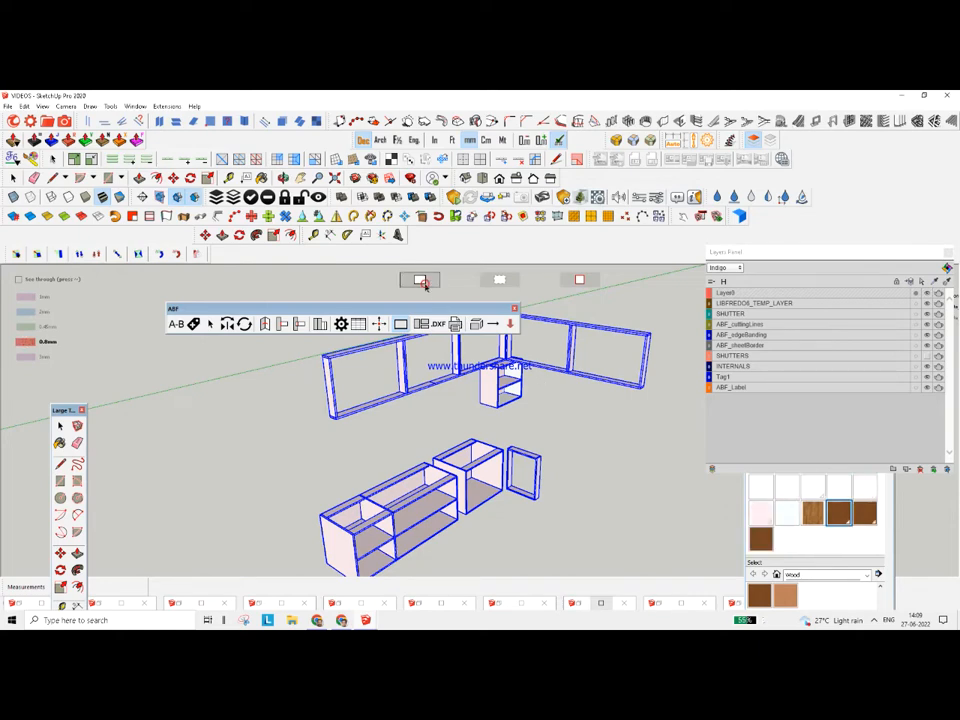
scroll(424, 387, "down", 2)
left_click(586, 456)
scroll(488, 437, "down", 3)
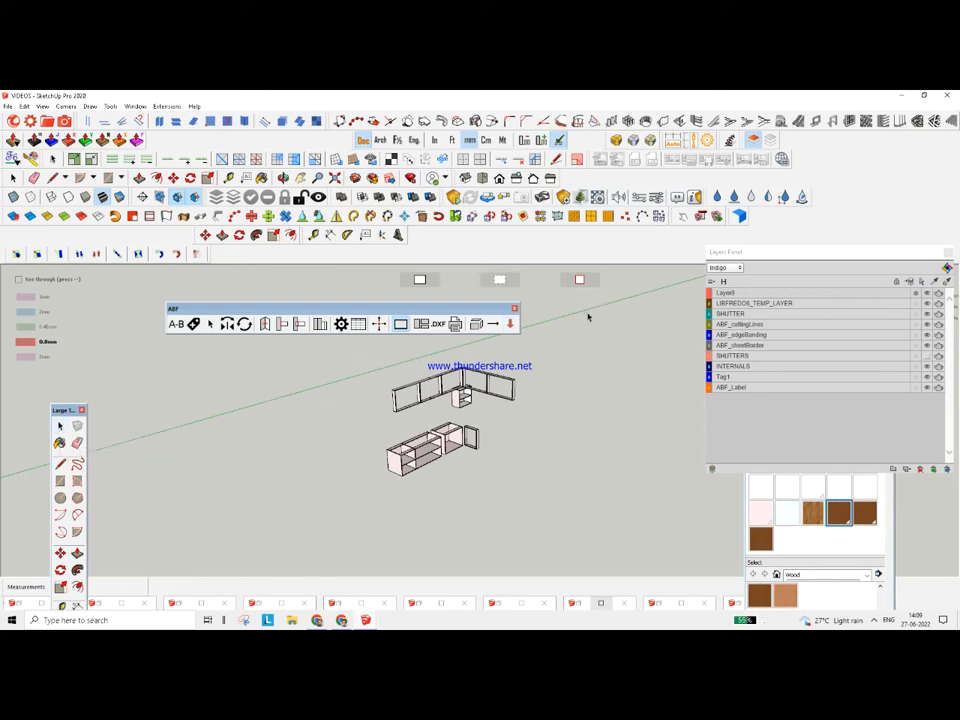
Close the layer list and delete all the previously nested sheets with their material labels
left_click(948, 253)
middle_click_drag(555, 381, 472, 420)
scroll(452, 390, "down", 2)
scroll(468, 409, "down", 5)
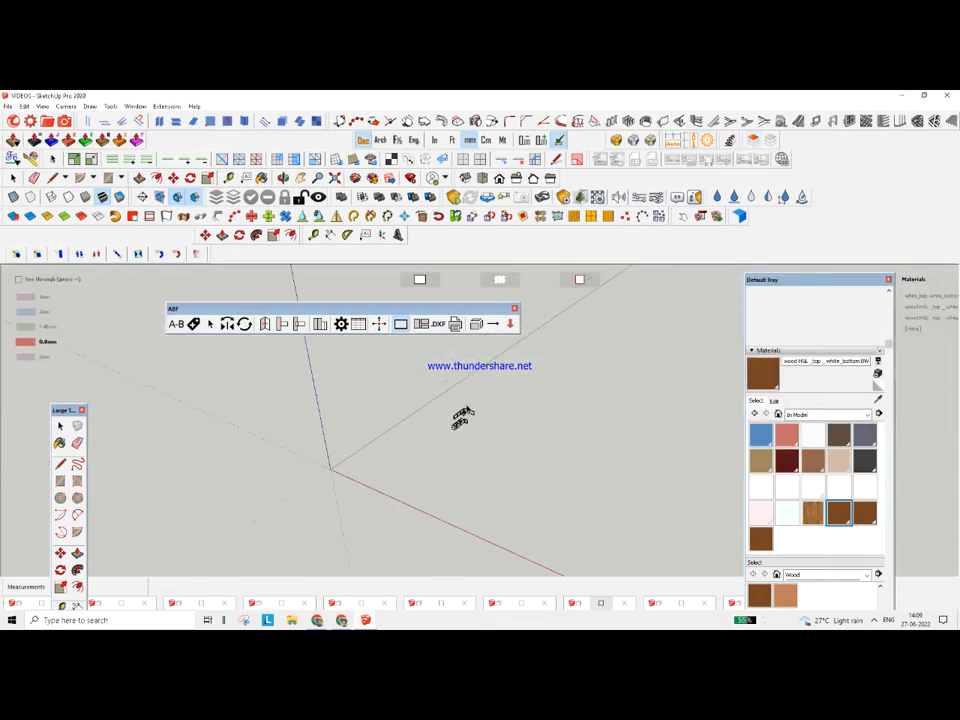
scroll(462, 412, "up", 1)
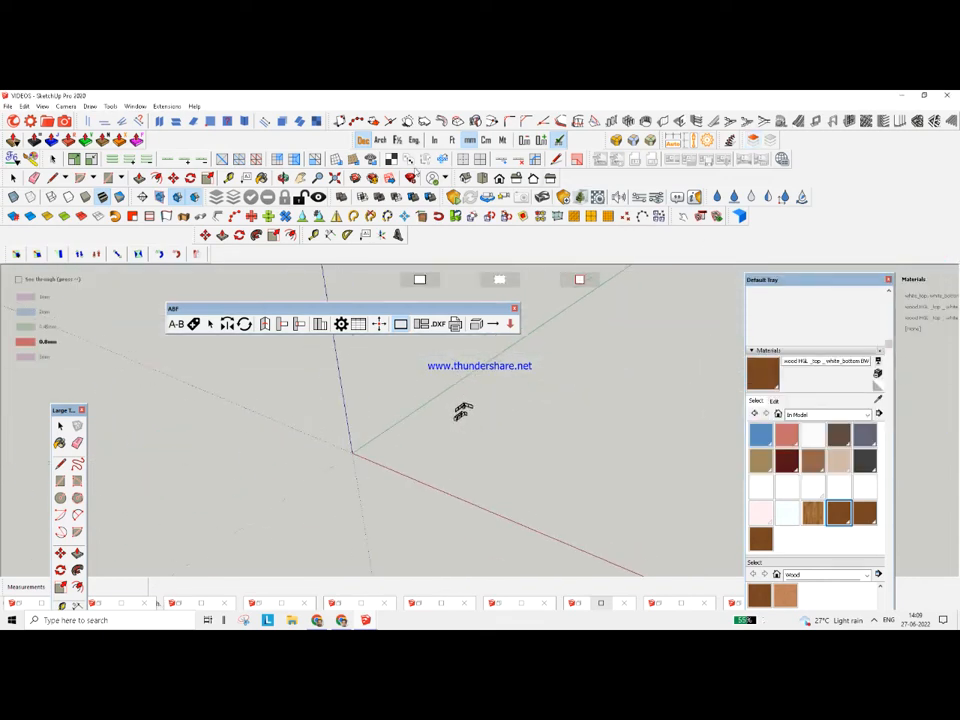
scroll(462, 412, "up", 3)
middle_click_drag(462, 412, 490, 390)
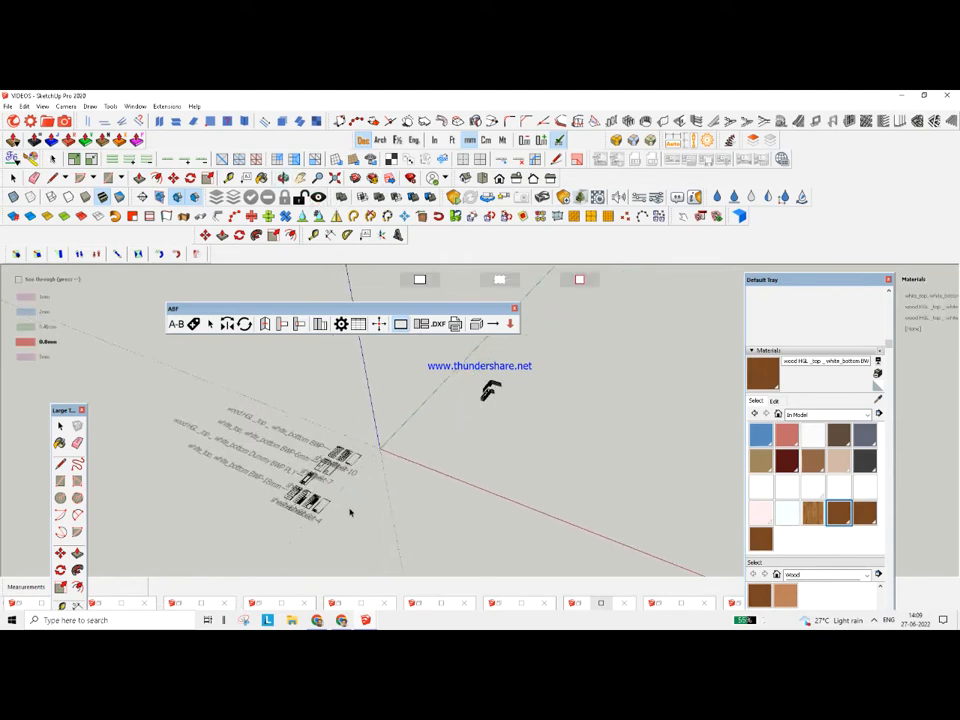
left_click_drag(362, 512, 248, 440)
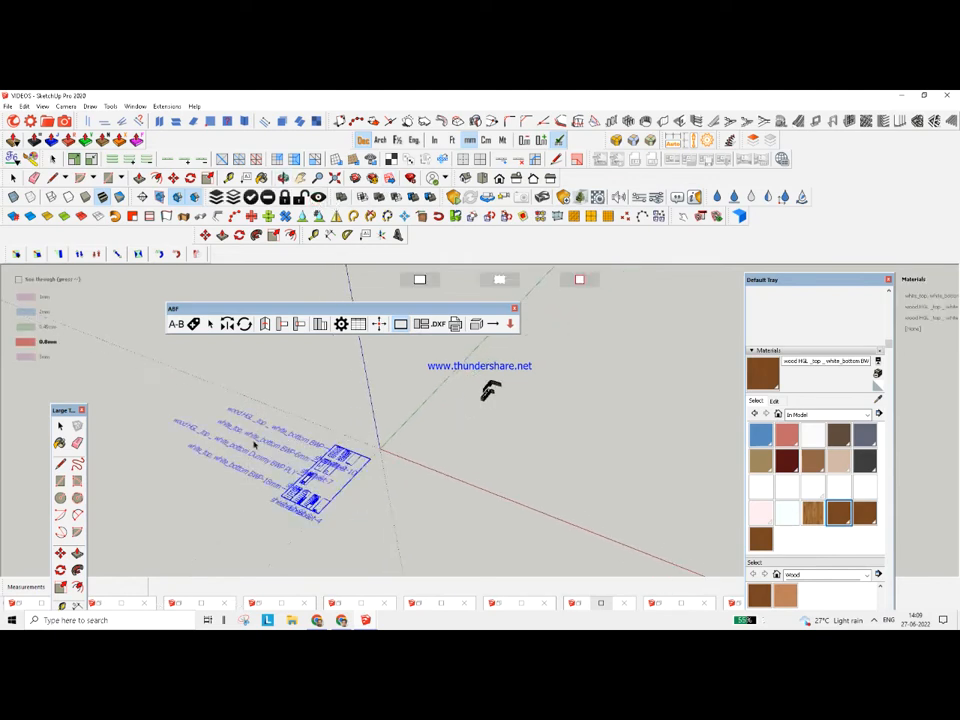
key("Delete")
Nest the shutters and internal panels onto new sheets with ABF
scroll(490, 392, "down", 5)
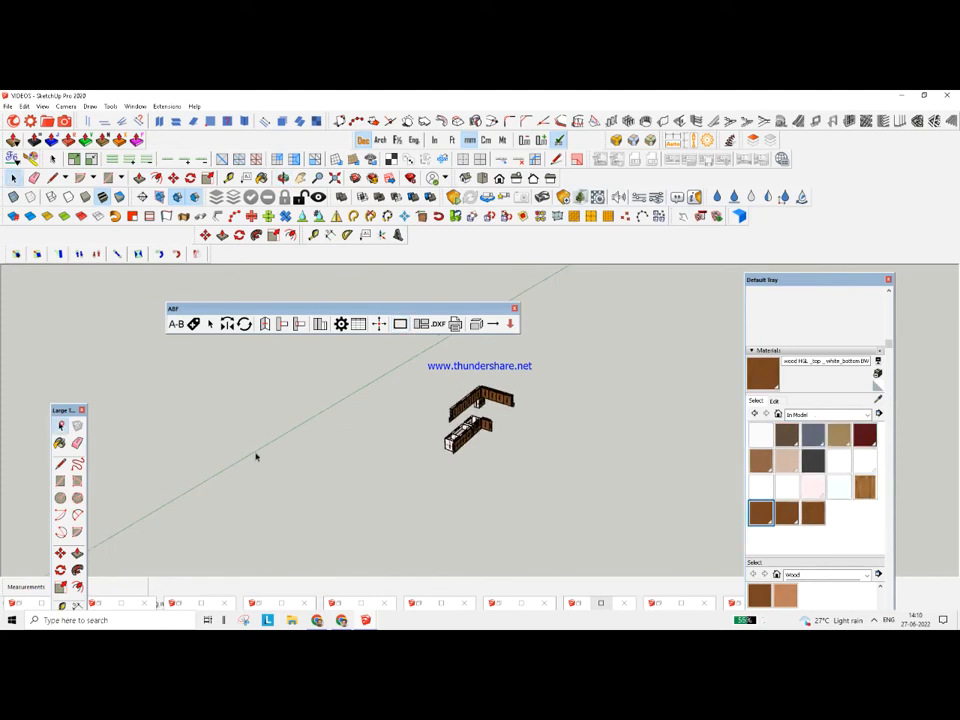
middle_click_drag(256, 457, 272, 462)
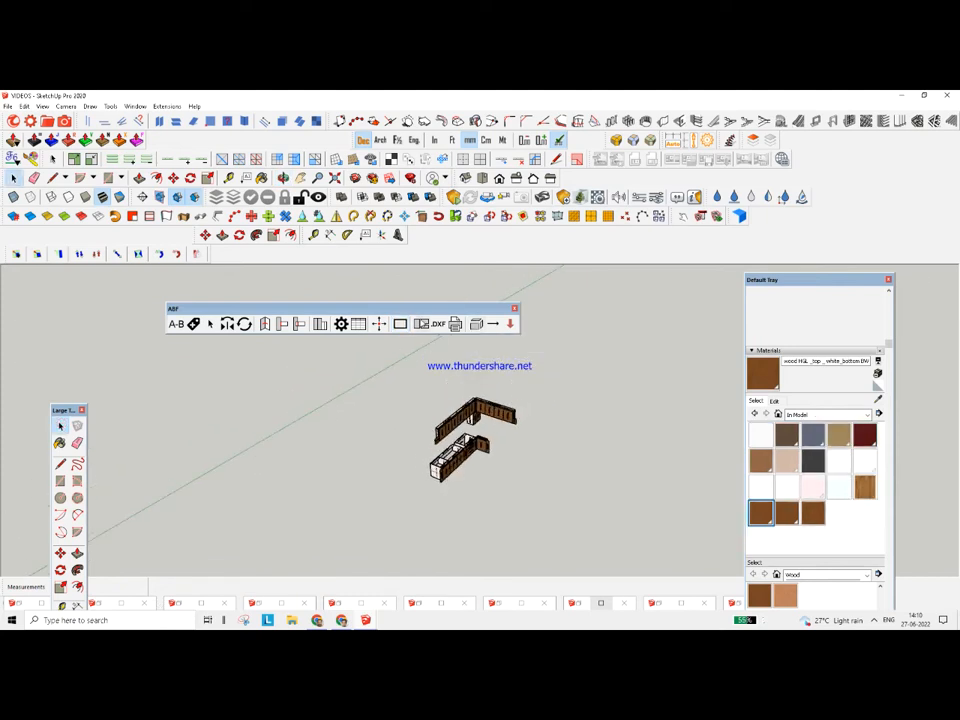
scroll(578, 391, "down", 5)
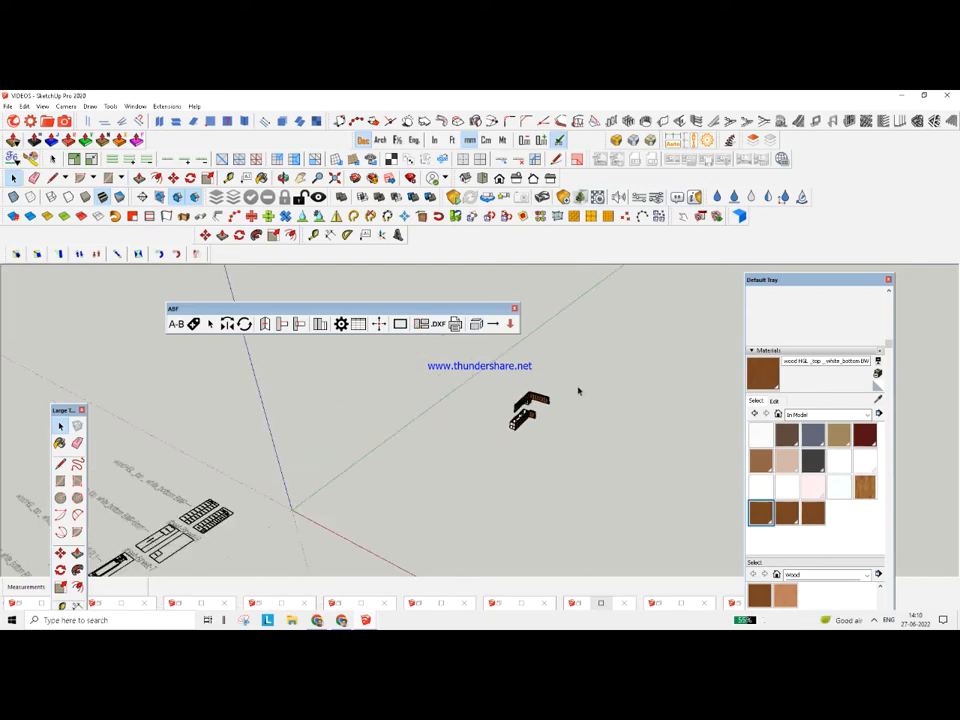
Examine the newly nested sheets, checking the shutter and internal section labels and the edge banding marks on the parts
mouse_move(516, 381)
middle_mouse_down()
mouse_move(337, 384)
mouse_move(394, 535)
middle_mouse_up()
scroll(396, 538, "up", 10)
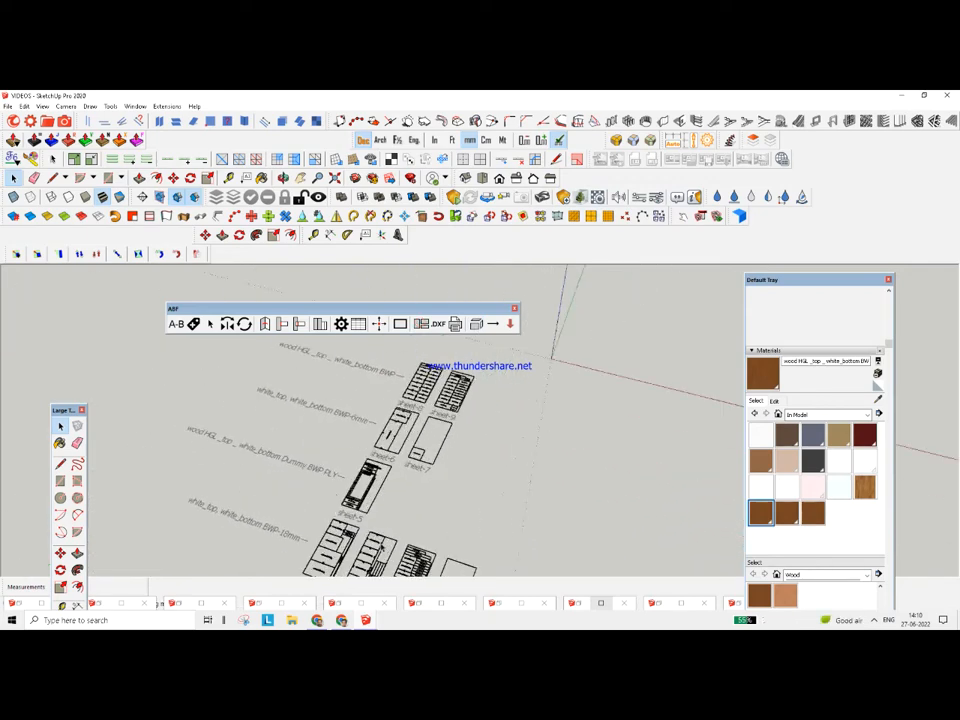
scroll(325, 440, "down", 4)
scroll(446, 396, "up", 7)
middle_click_drag(418, 366, 462, 480)
scroll(325, 345, "down", 5)
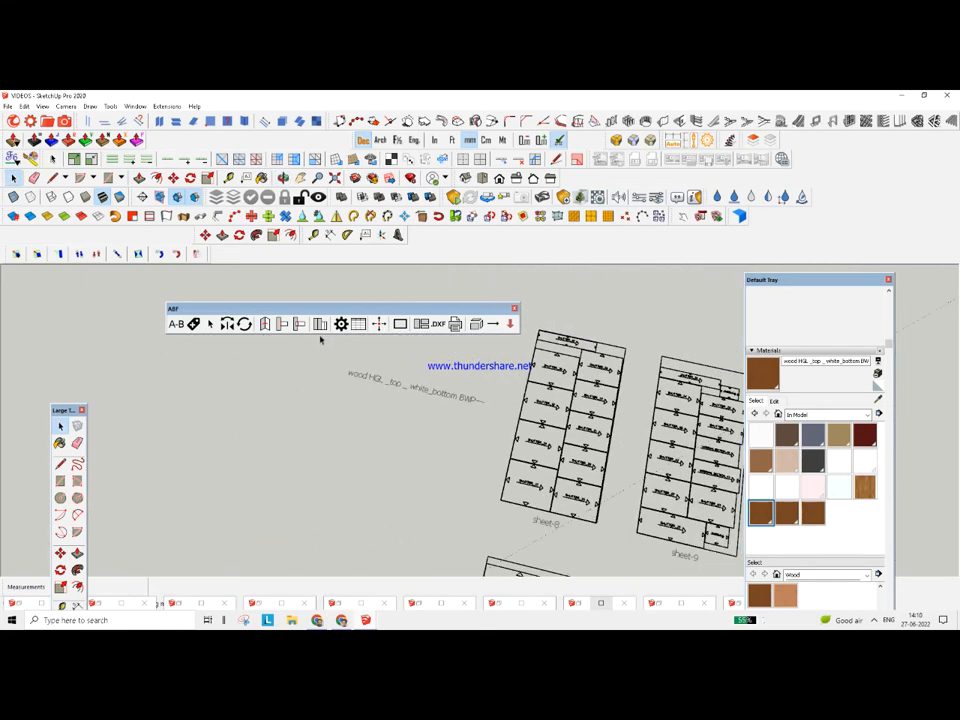
scroll(340, 420, "up", 3)
scroll(406, 548, "up", 3)
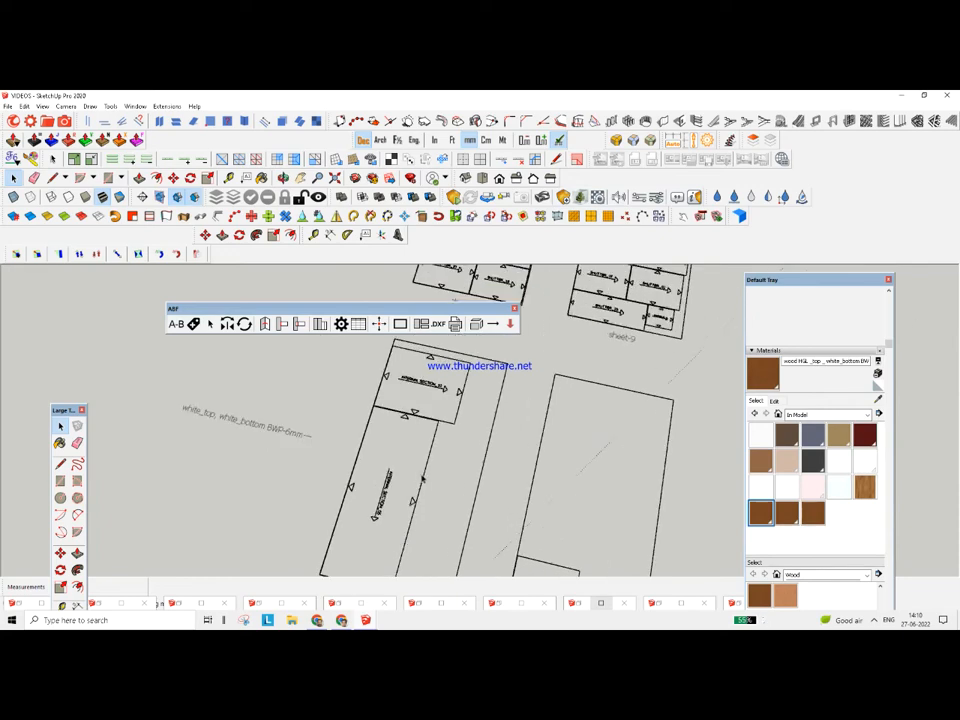
scroll(423, 426, "up", 2)
scroll(421, 417, "down", 2)
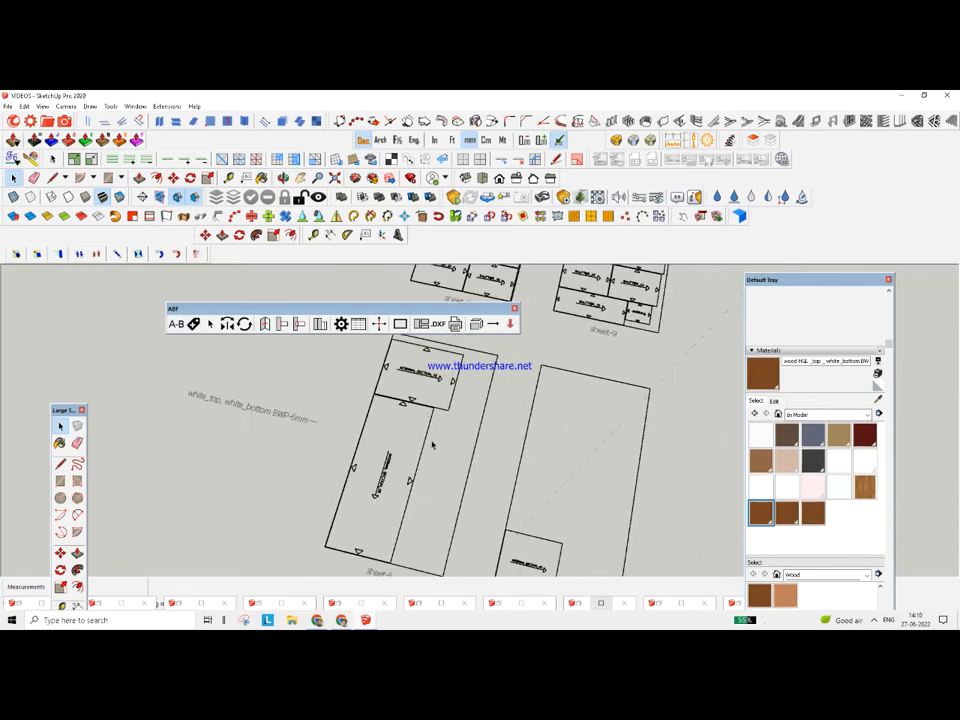
scroll(427, 420, "down", 3)
scroll(385, 468, "up", 6)
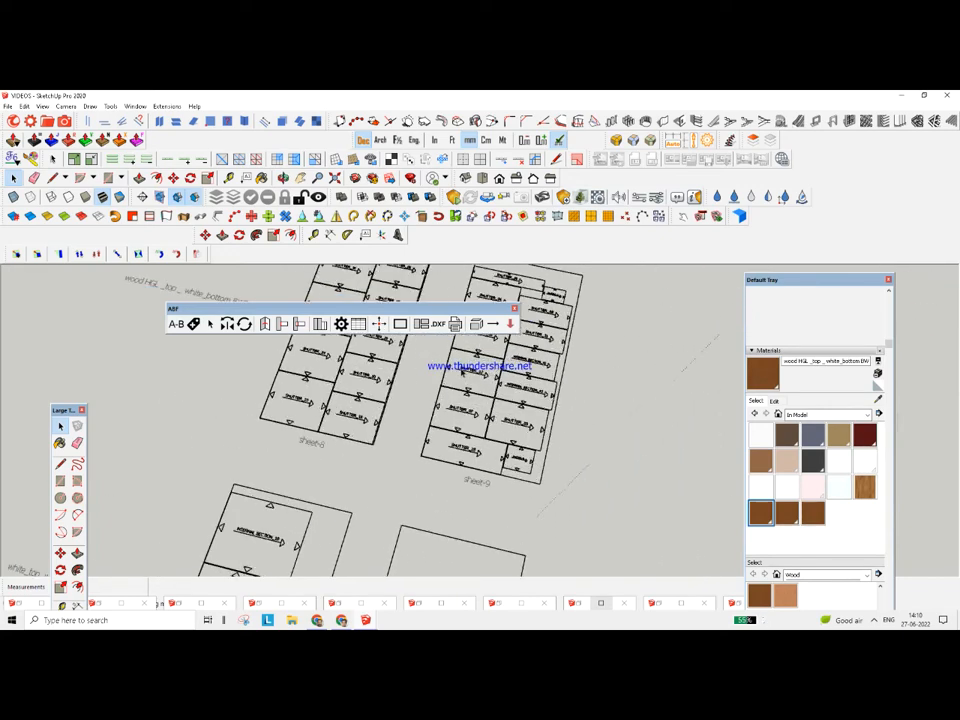
scroll(388, 525, "down", 5)
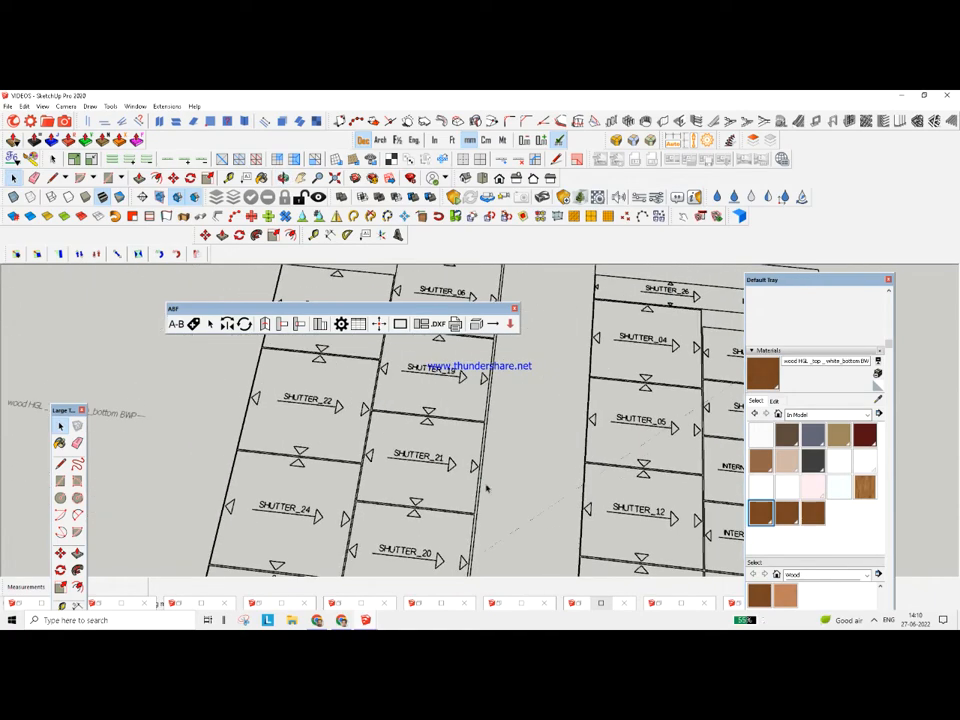
scroll(498, 438, "up", 5)
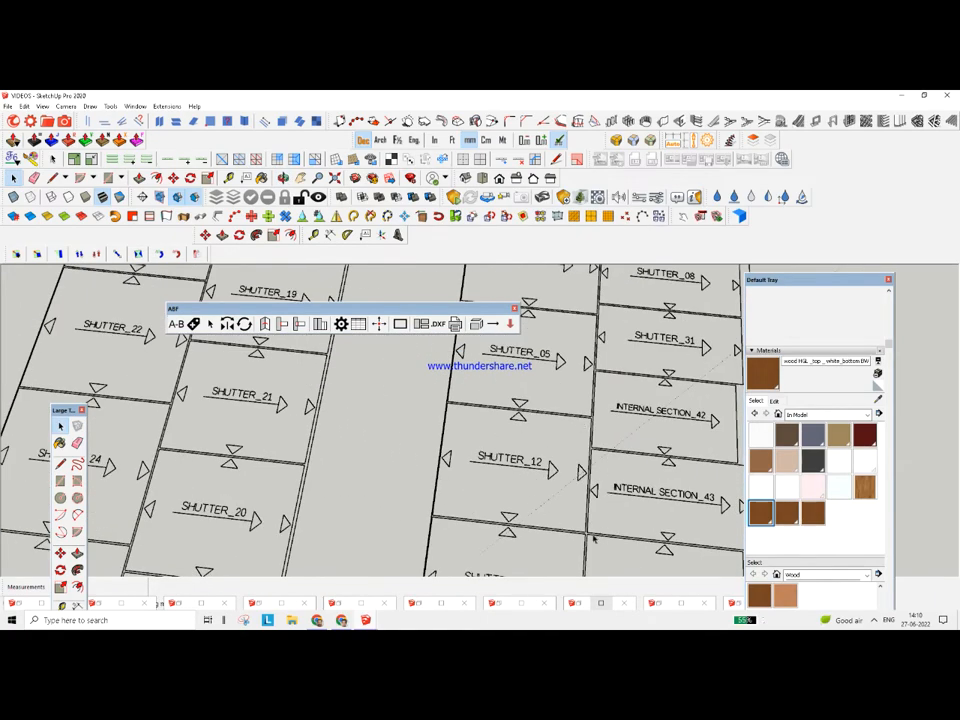
scroll(497, 404, "down", 8)
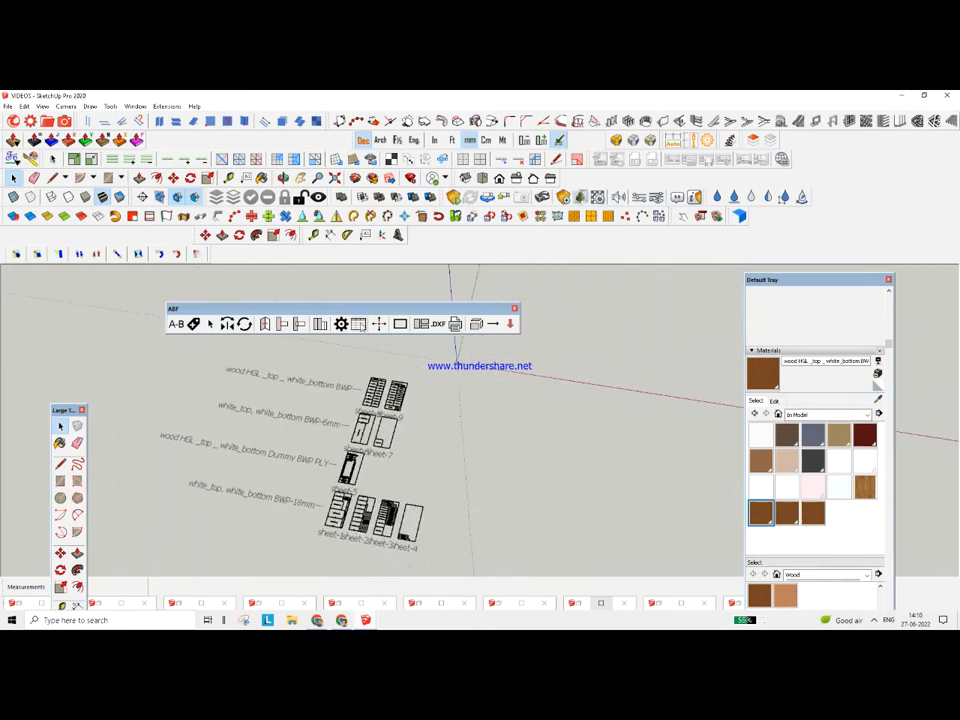
Bring up the ABF statistics and check the 2 mm and 0.8 mm edge band lengths and the sheet quantities
left_click(358, 324)
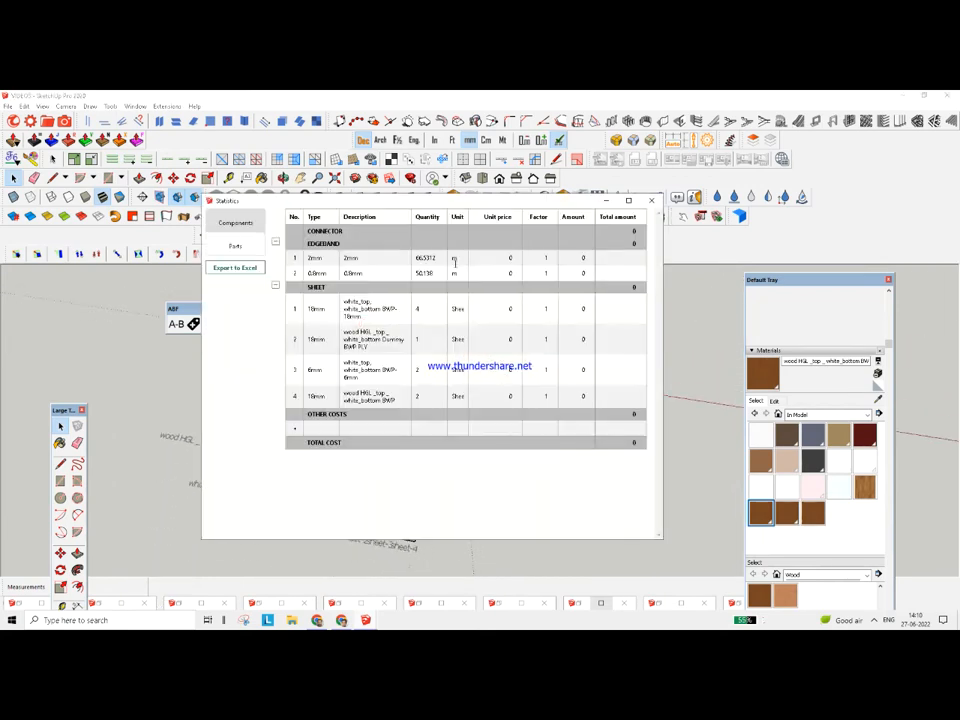
left_click(310, 257)
left_click(456, 257)
left_click(441, 258)
left_click(417, 272)
double_click(417, 272)
left_click(432, 309)
Launch Word and create a blank document
left_click(100, 620)
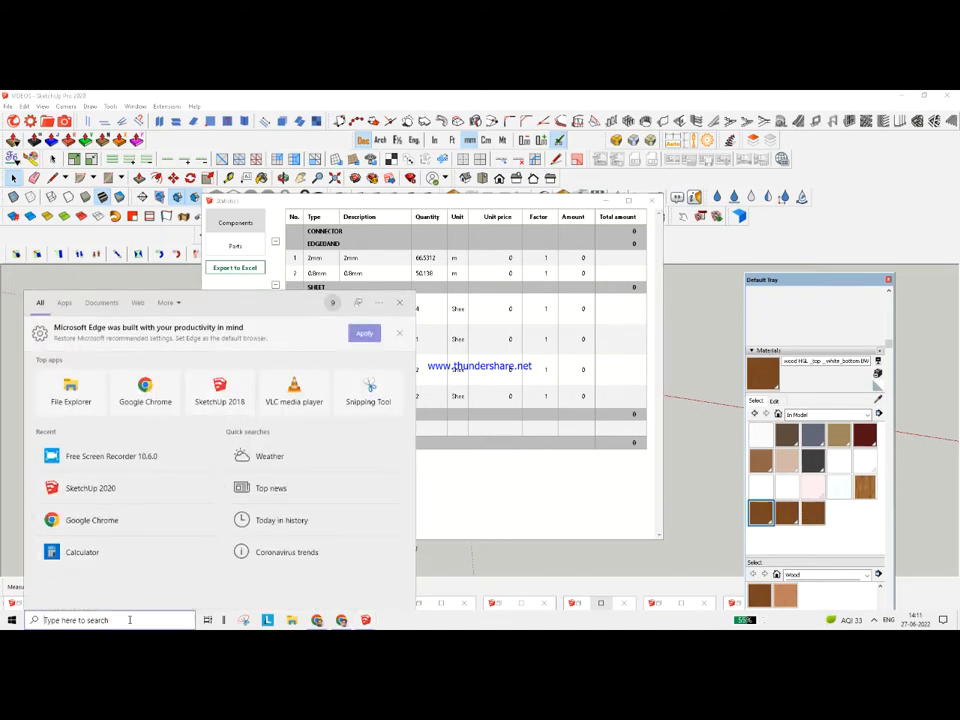
type("WORKD")
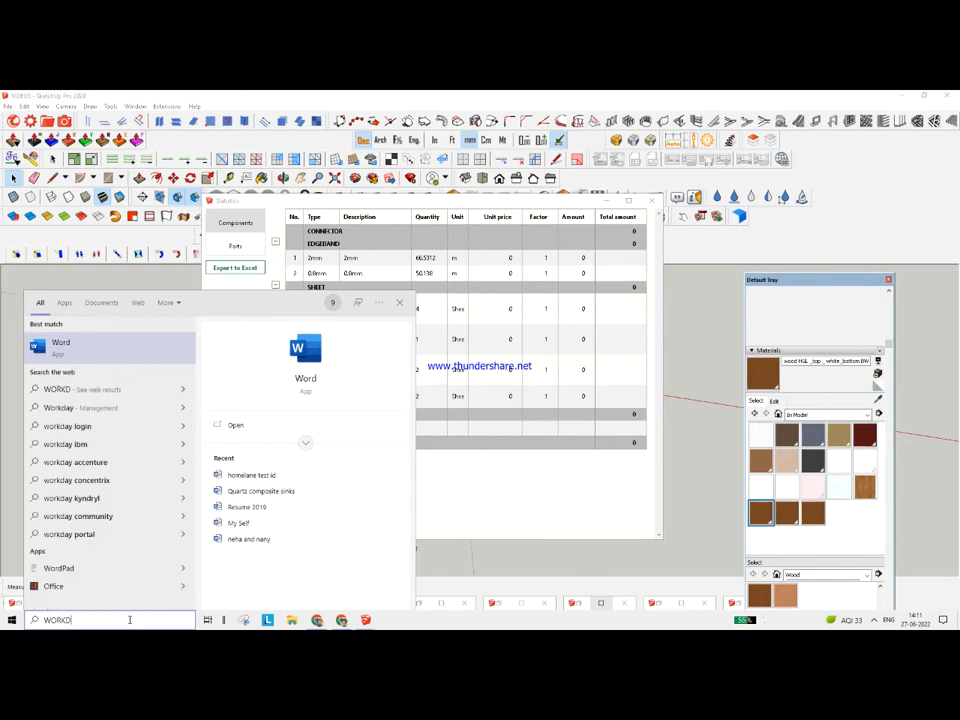
key("Return")
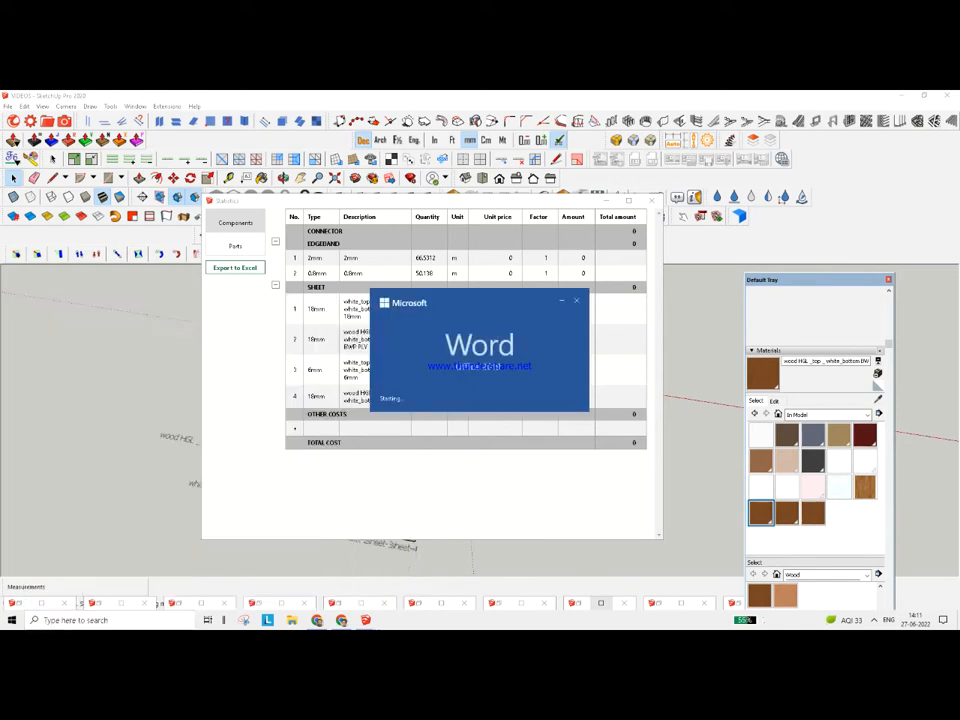
left_click(221, 273)
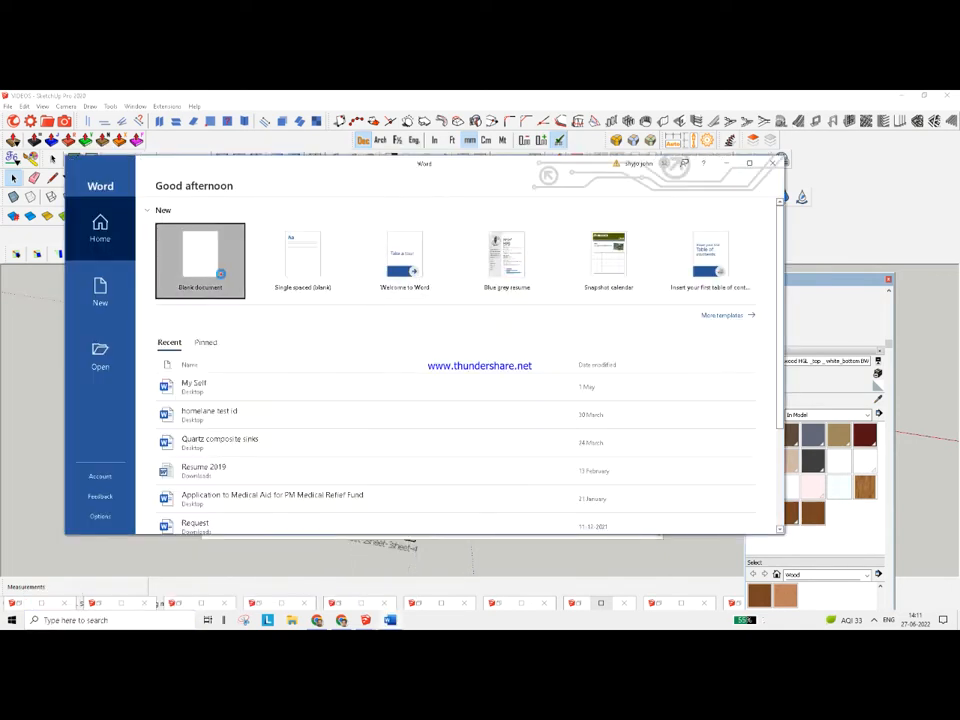
Arrange the blank Word document and the Statistics window side by side, ready for text entry in the document
mouse_move(478, 179)
left_mouse_down()
mouse_move(715, 251)
mouse_move(734, 377)
left_mouse_up()
left_click_drag(387, 203, 275, 186)
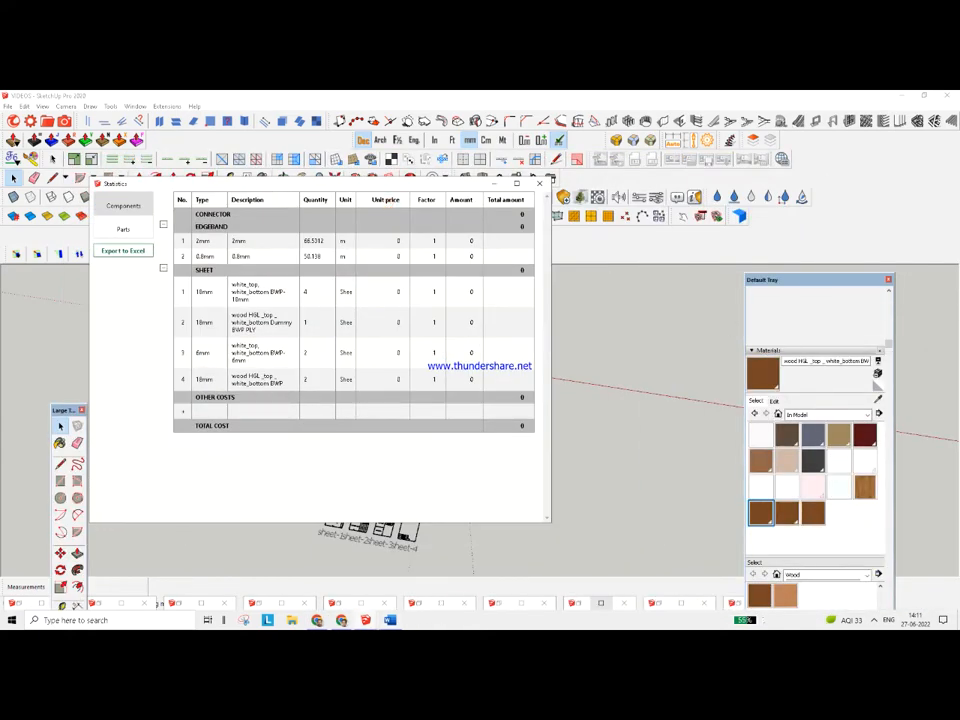
left_click(390, 620)
left_click_drag(543, 369, 779, 267)
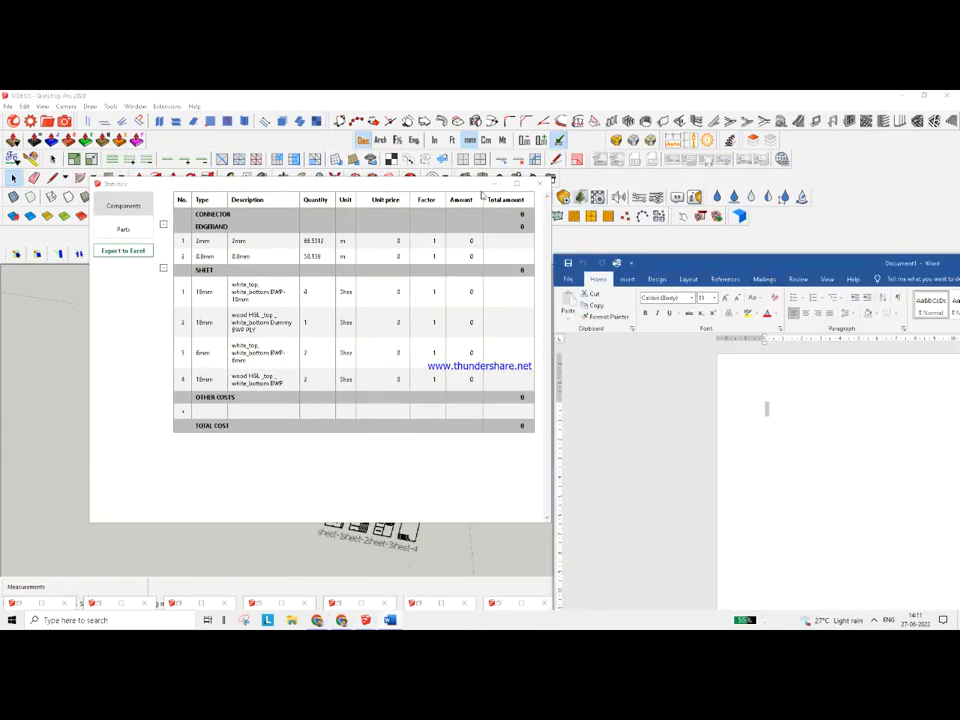
left_click_drag(454, 183, 378, 177)
left_click(390, 620)
left_click_drag(698, 263, 586, 211)
left_click(680, 361)
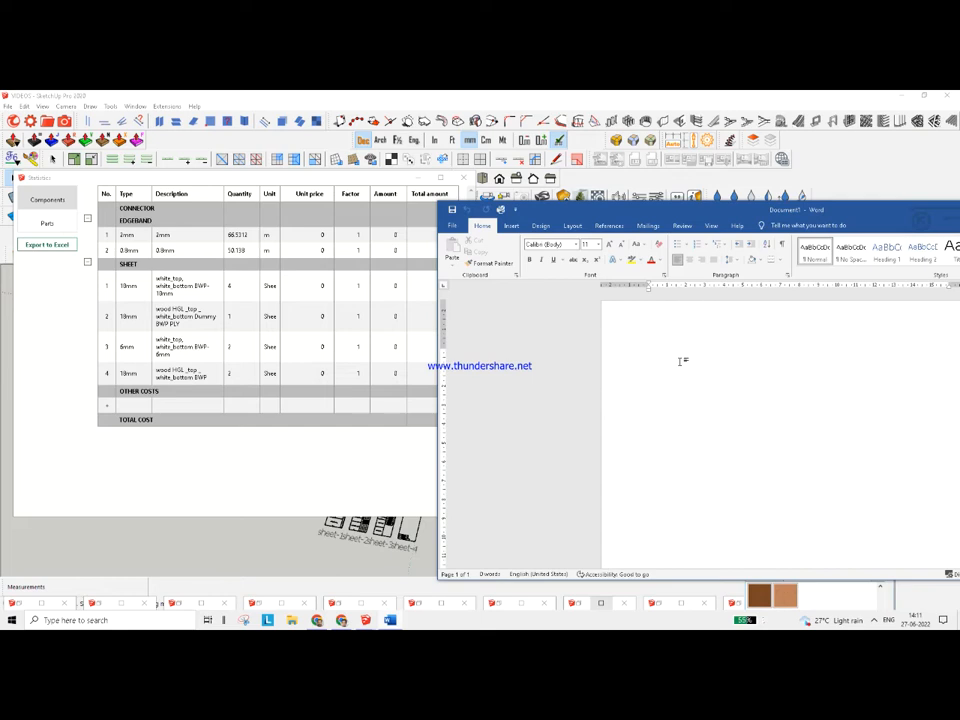
Write the plywood quantities in the document as "18MM PLY = 7NOS." and "6MM PLY = 2NOS." on separate lines
type("18M")
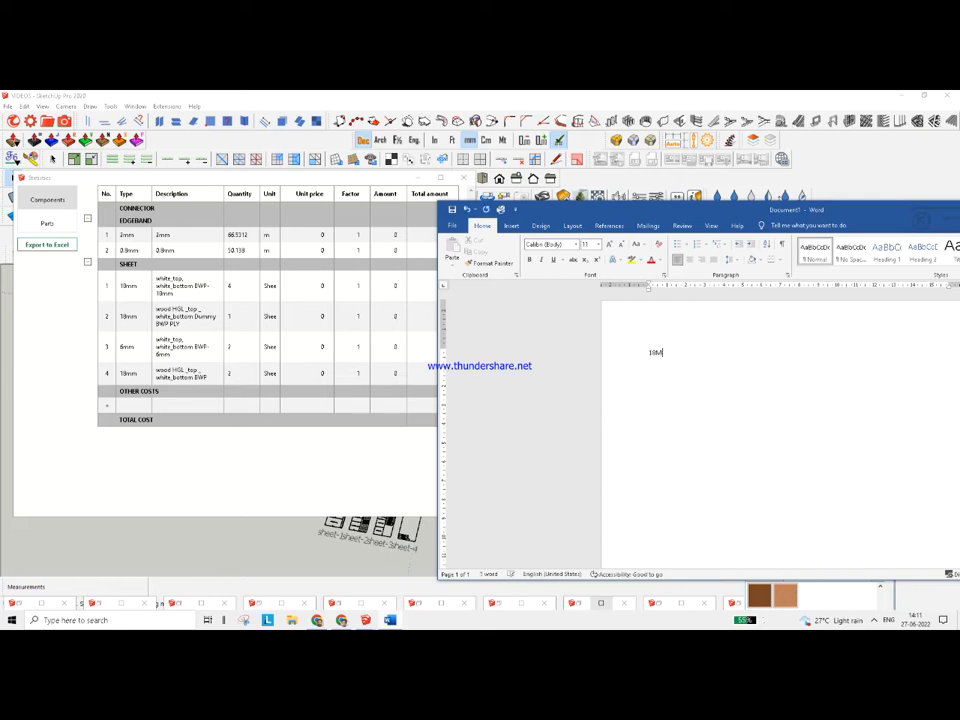
type("M PLY")
type("6")
type("7NOS.")
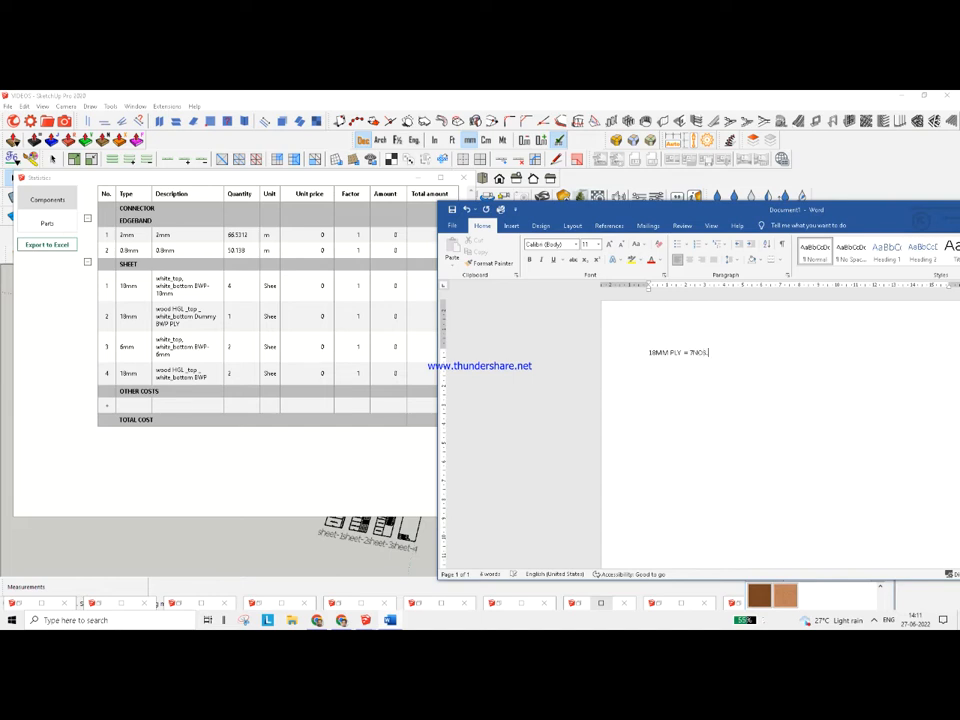
key("Return")
type("6MM PLY =")
key("BackSpace")
type("= 2NOS")
key("Return")
Add the edge band line "EDGEBand = 67 mtr 2mm + 50 mtr .8mm" below the plywood quantities
type("EDGEBA")
key("Caps_Lock")
type("n")
key("BackSpace")
key("BackSpace")
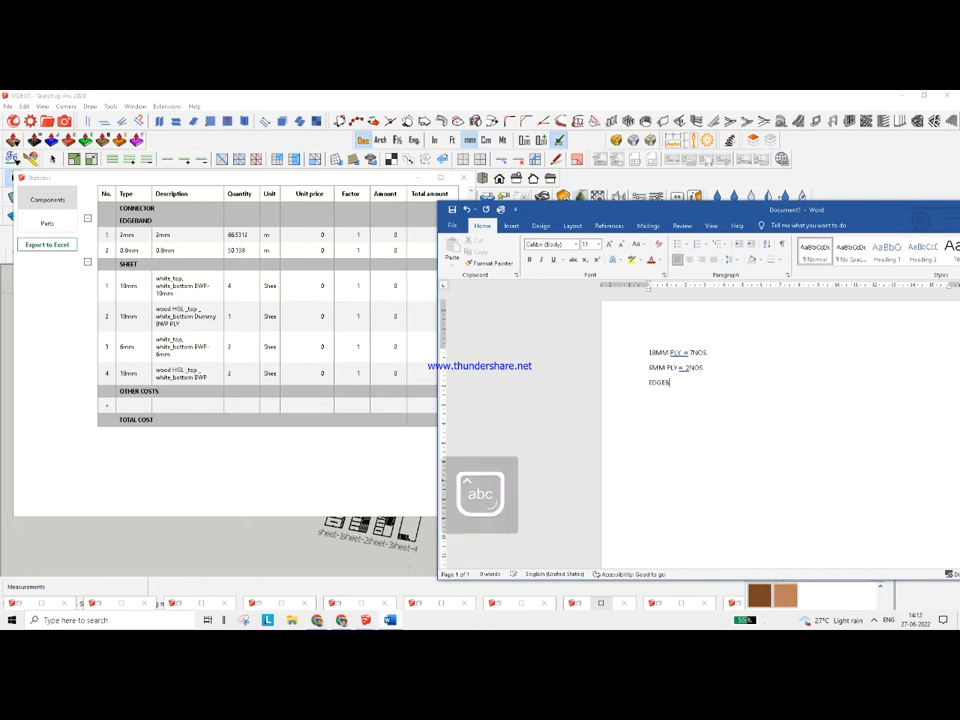
type("and = 67 mtr")
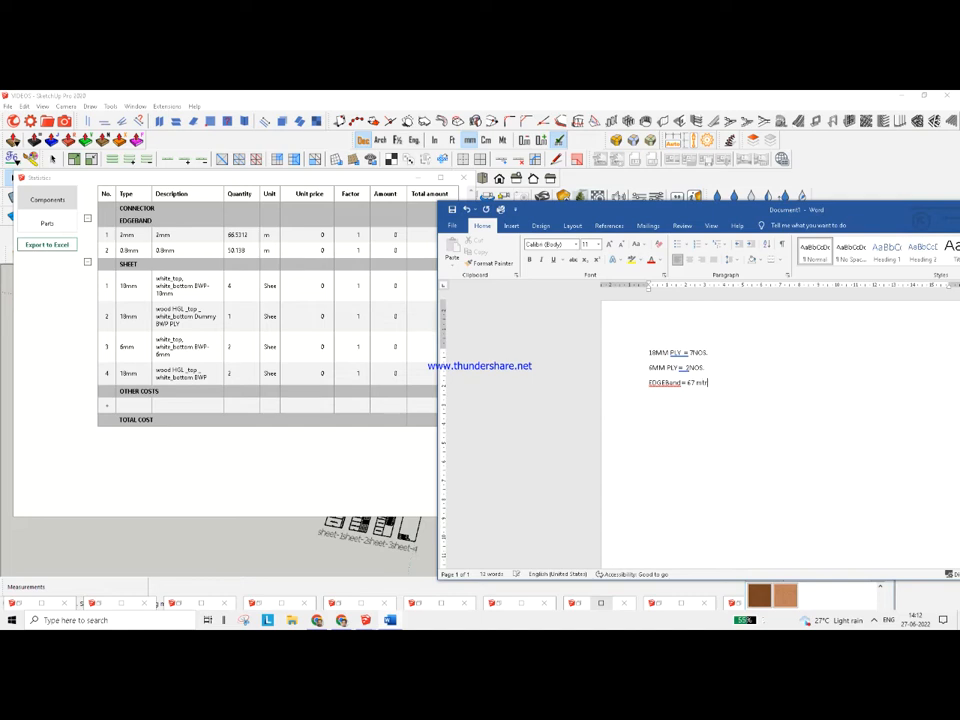
key("Return")
key("BackSpace")
type("2")
type("mm")
type(" .")
type("50 mtr")
type(" 8mm")
left_click_drag(795, 394, 650, 352)
left_click(758, 423)
Add two laminate lines below the edge band entry, "Laminate color 1mm =" and "Laminate white .8mm"
left_click(770, 382)
key("Return")
type("lamina")
type("te")
type(" colour")
type("r")
type("= ")
type("lami")
type("nate ")
type("white")
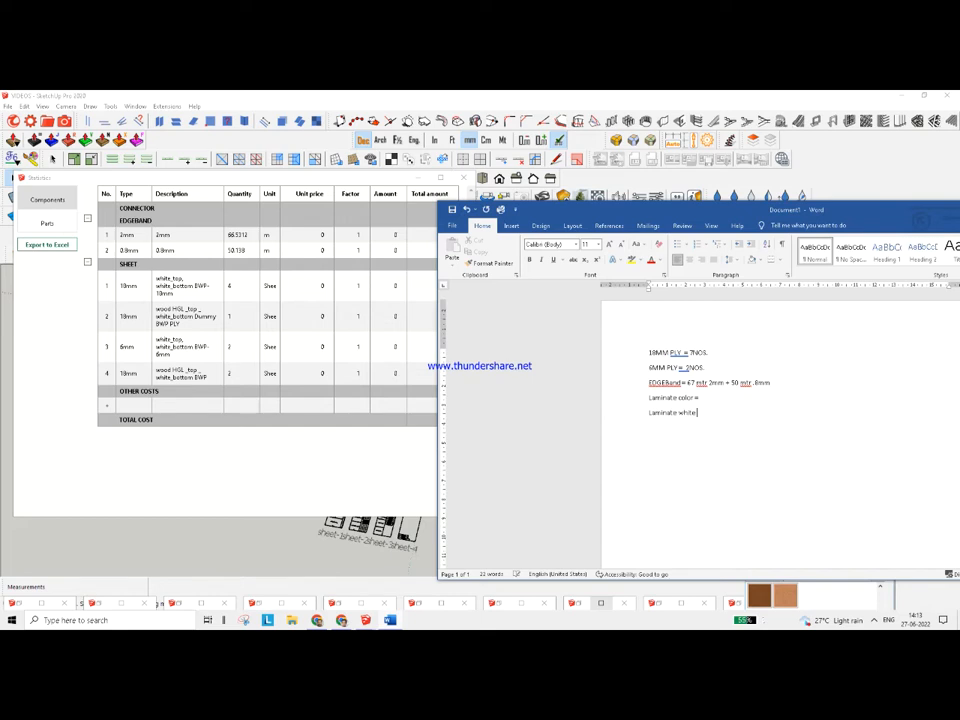
type(": 8mm")
left_click(689, 398)
type("1mm")
left_click(740, 418)
Check the wood HGL top-face descriptions of the 18 mm sheets in the Statistics window and return to the Word document
left_click(114, 210)
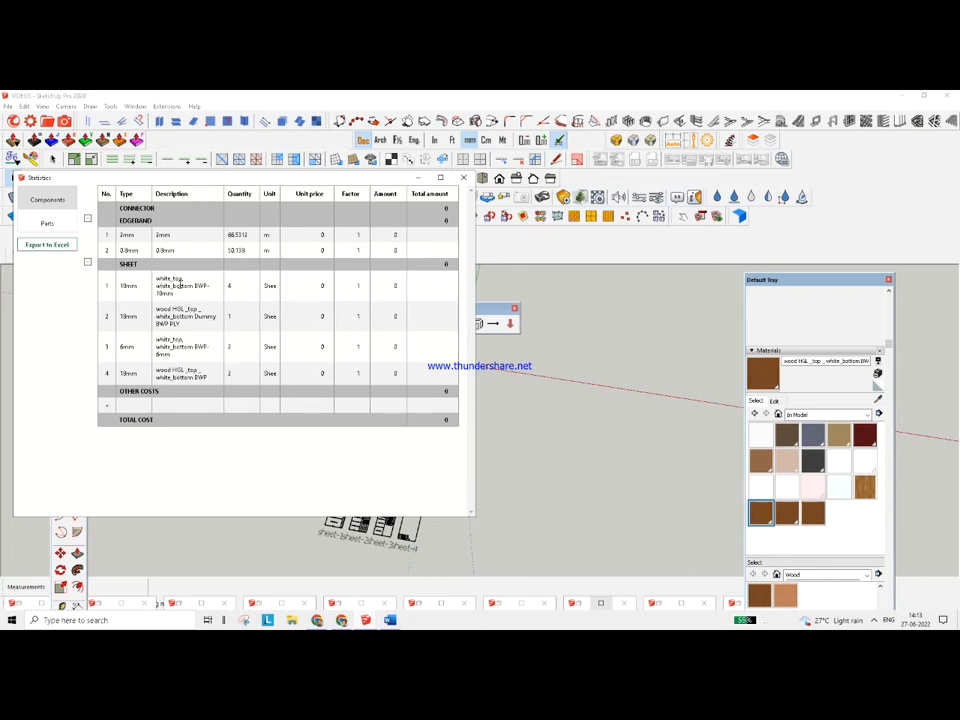
left_click_drag(155, 309, 186, 310)
left_click(192, 310)
left_click_drag(157, 370, 198, 370)
left_click(392, 622)
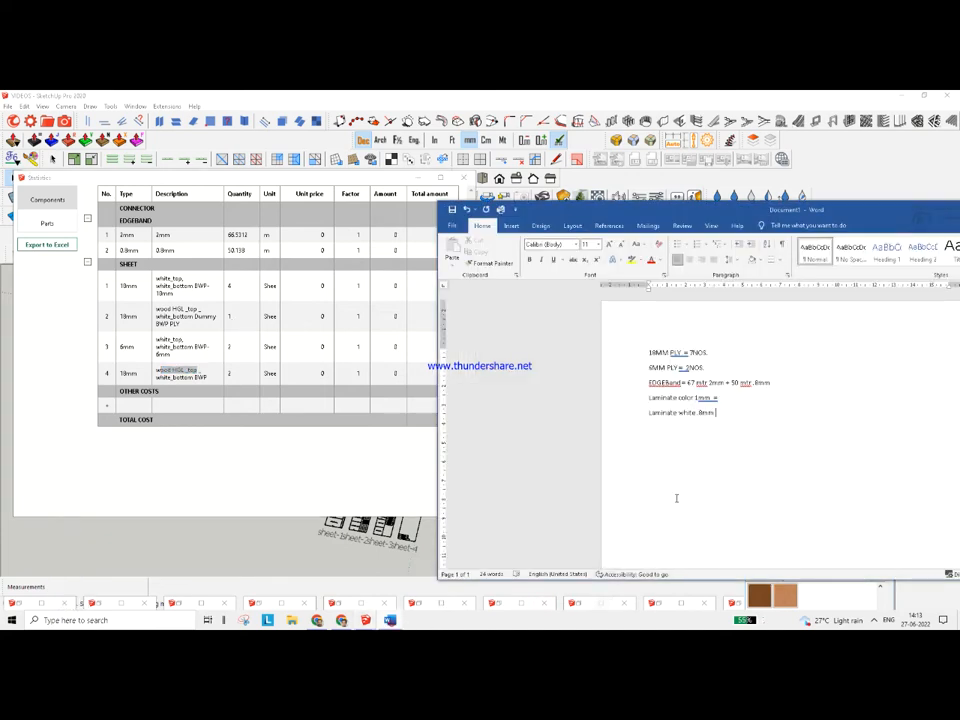
Complete the "Laminate color 1mm =" line with the quantity "3sheets"
left_click(720, 397)
type("3sheets")
key("Return")
key("Delete")
Complete the "Laminate white .8mm" line with "= 15nos", consulting the sheet quantities in the Statistics window
left_click(720, 412)
type("=")
left_click(140, 214)
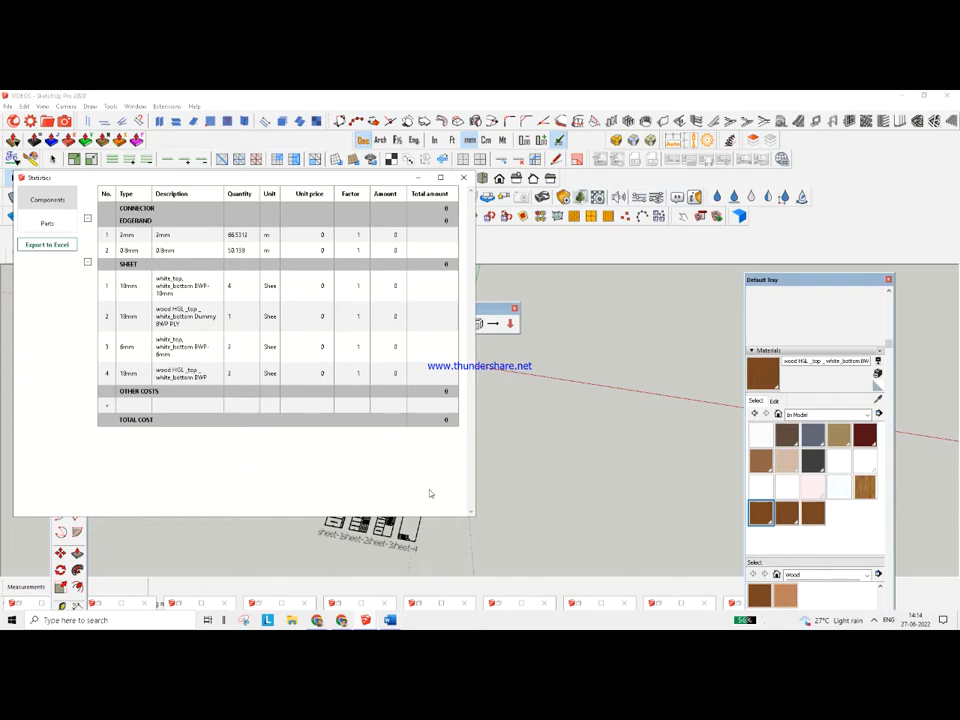
key("alt+Tab")
type("15n")
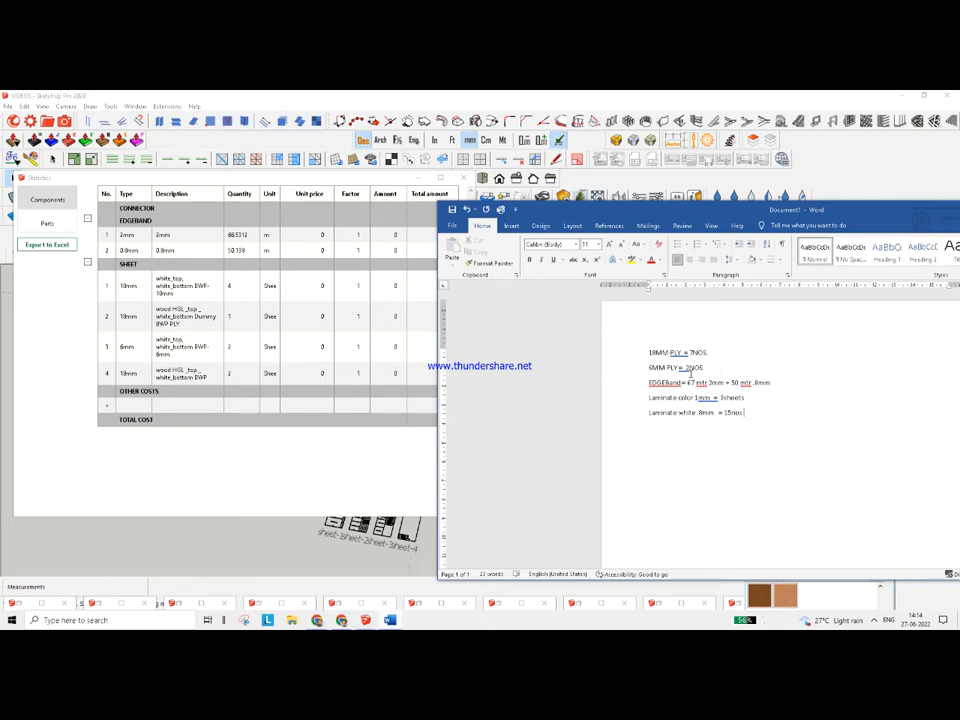
left_click_drag(861, 226, 680, 211)
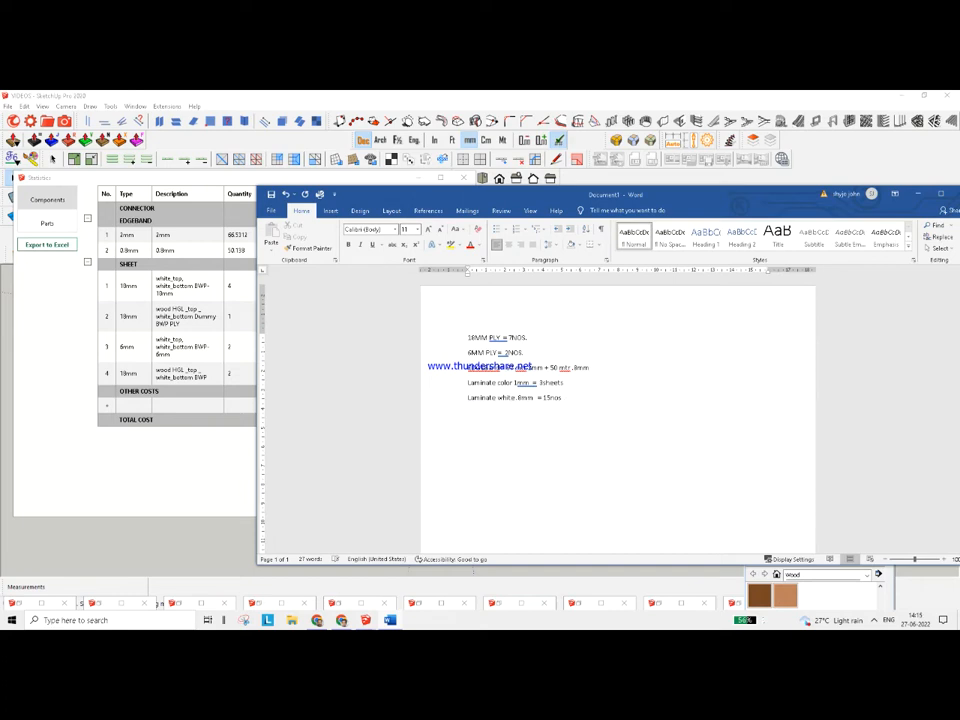
type("bour")
right_click(480, 442)
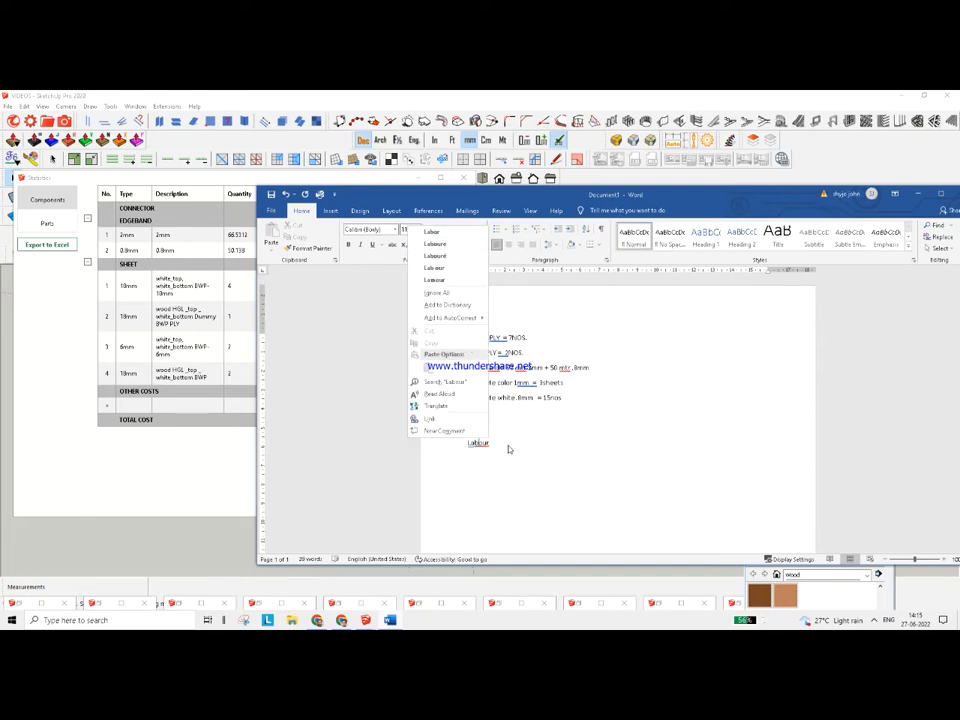
left_click(509, 445)
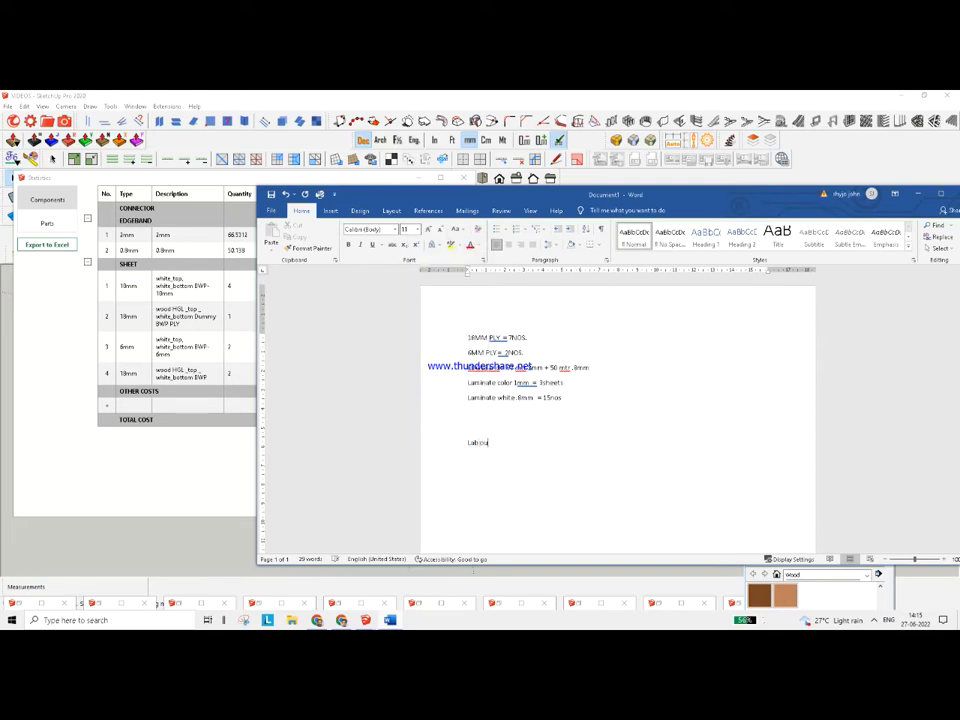
Replace the unfinished word below the laminate lines with "Material cost + labour + accessories + hardware"
left_click_drag(492, 442, 452, 450)
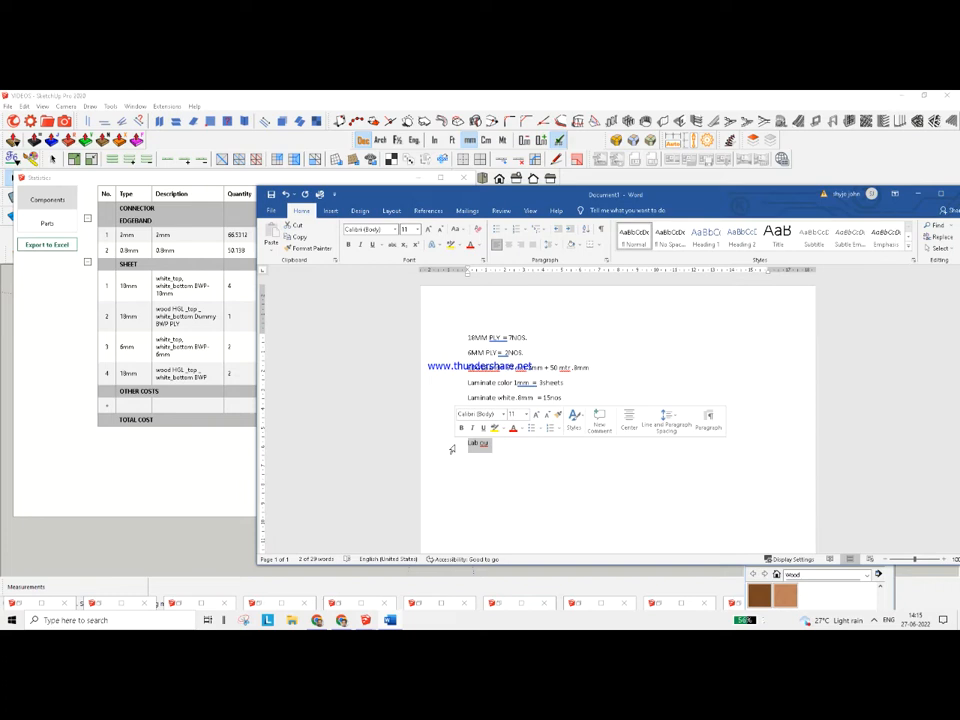
type("materil")
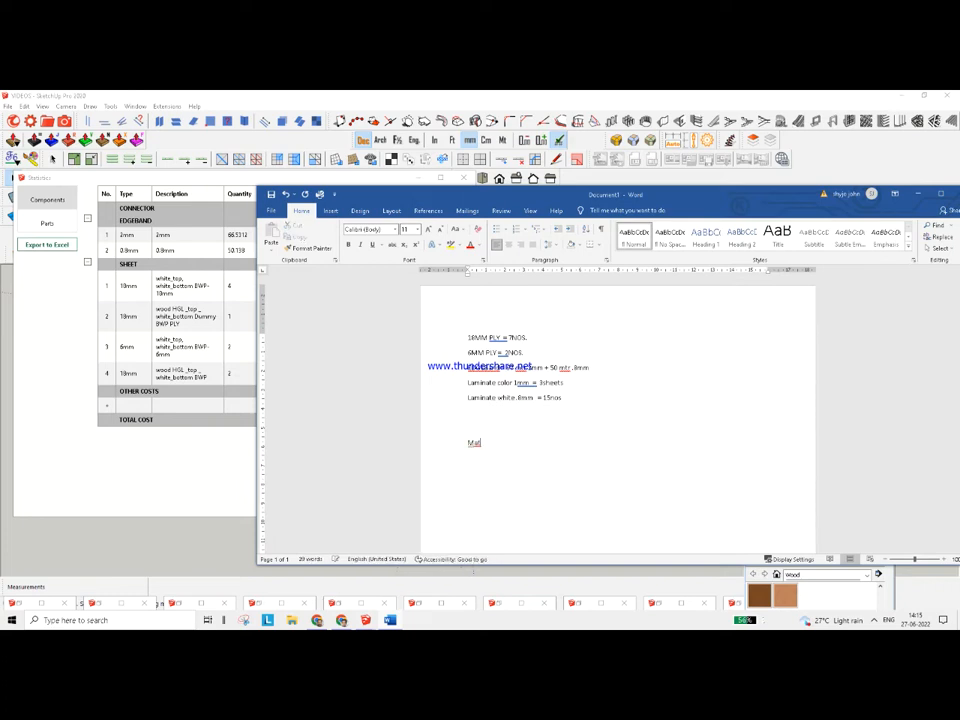
type("er")
key("BackSpace")
key("BackSpace")
type("ter")
type("ial co")
type("st p")
type(" + ")
type("la")
type("bour")
type(" +")
type(" ai")
type("cessories")
type(" =")
type(" hardware")
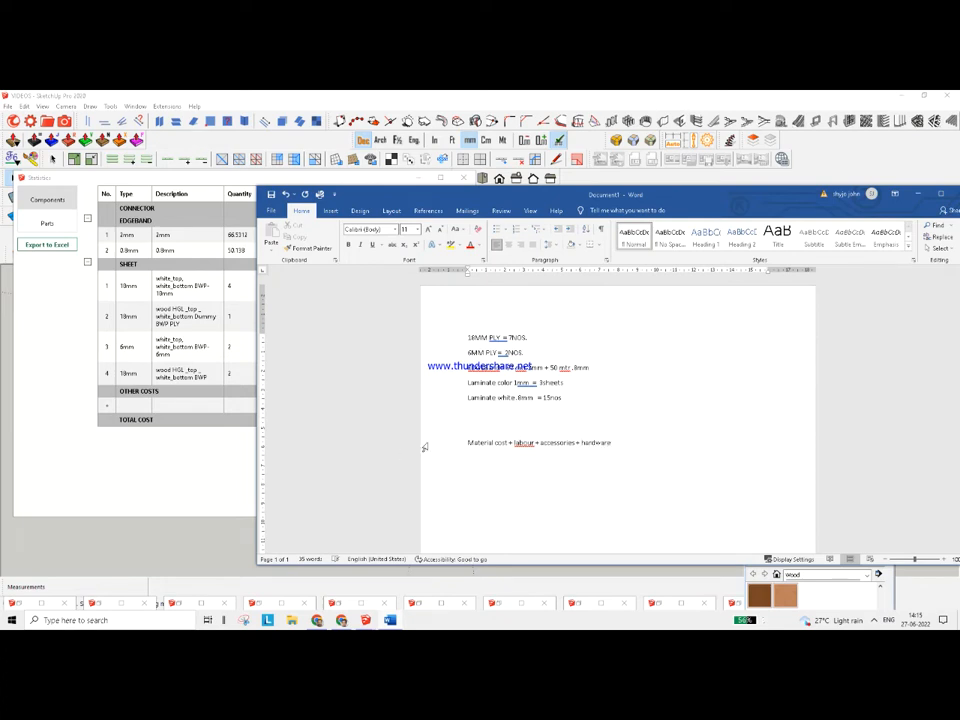
Insert "Total cost =" at the start of the material, labour, accessories and hardware line
left_click(465, 442)
type("total")
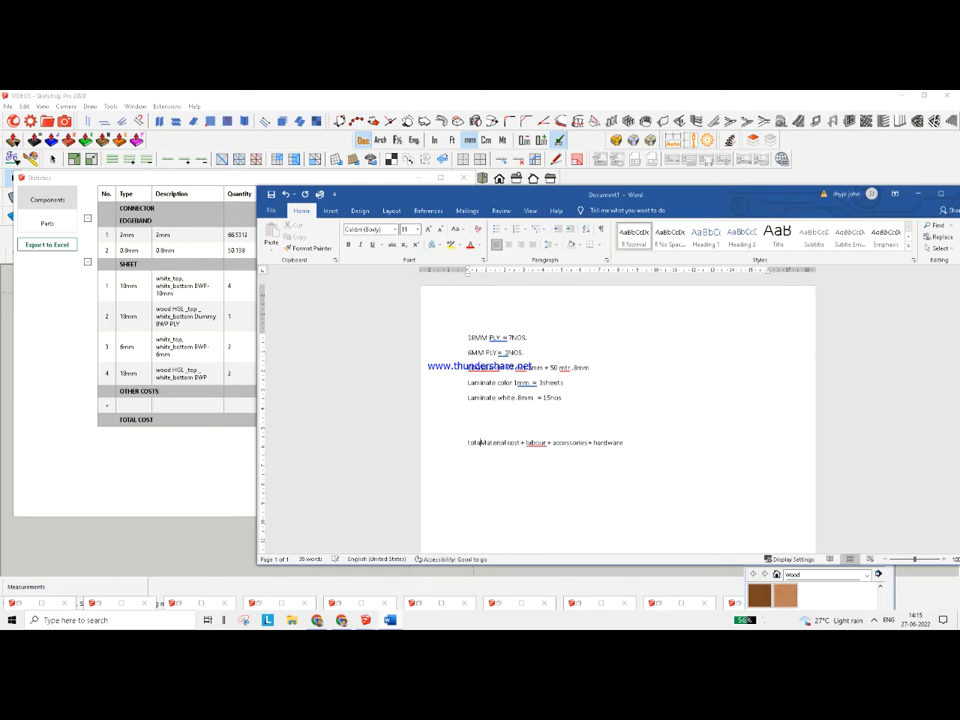
type(" cost")
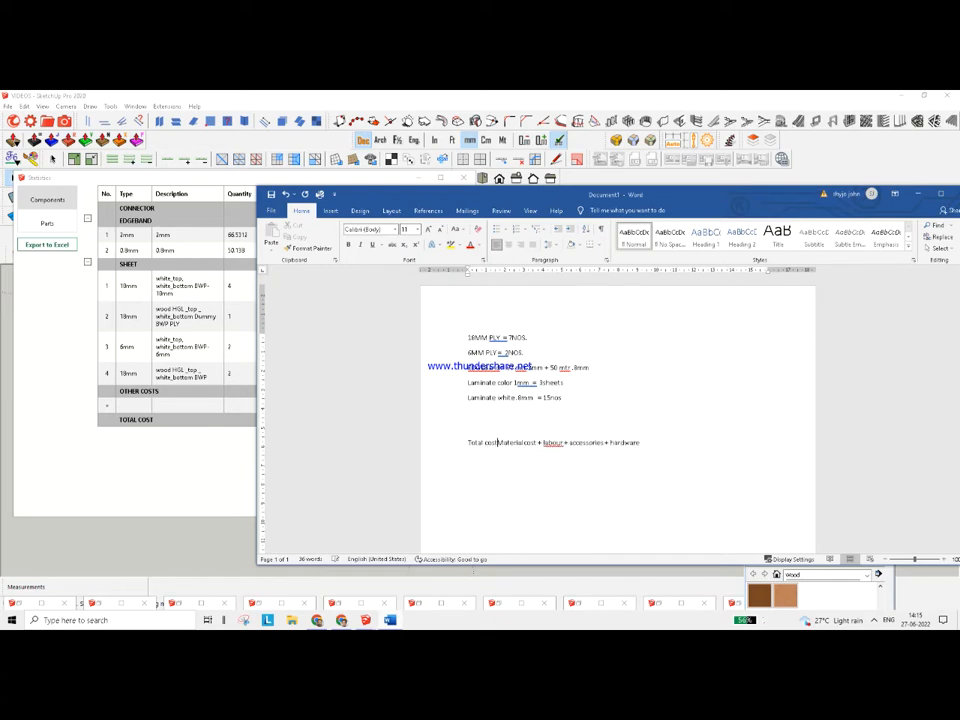
type(" =")
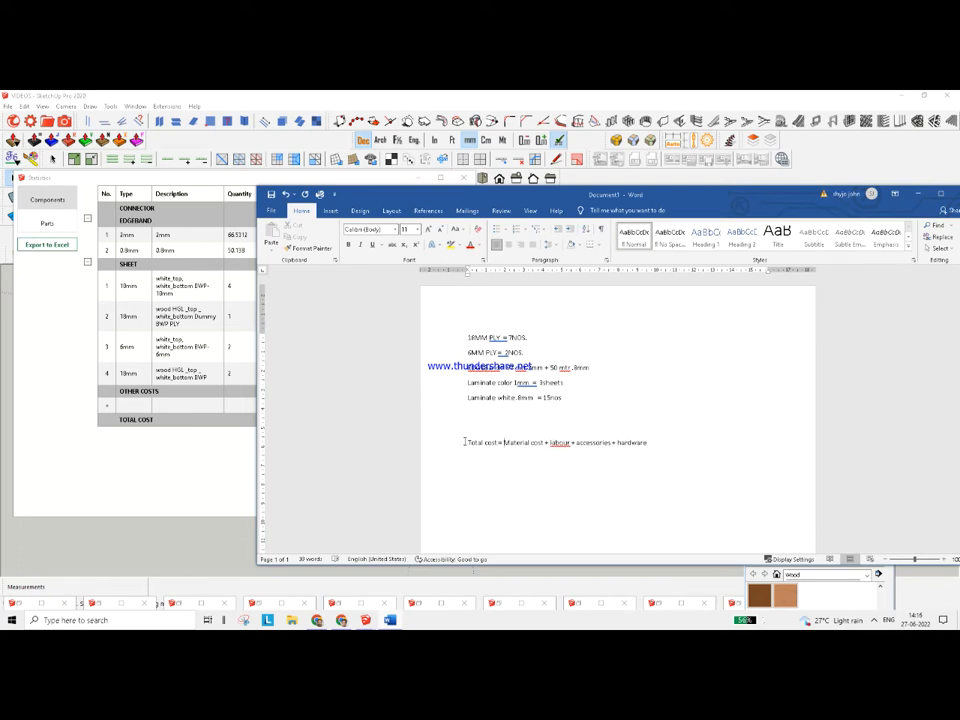
triple_click(467, 442)
left_click(644, 465)
left_click_drag(536, 194, 424, 166)
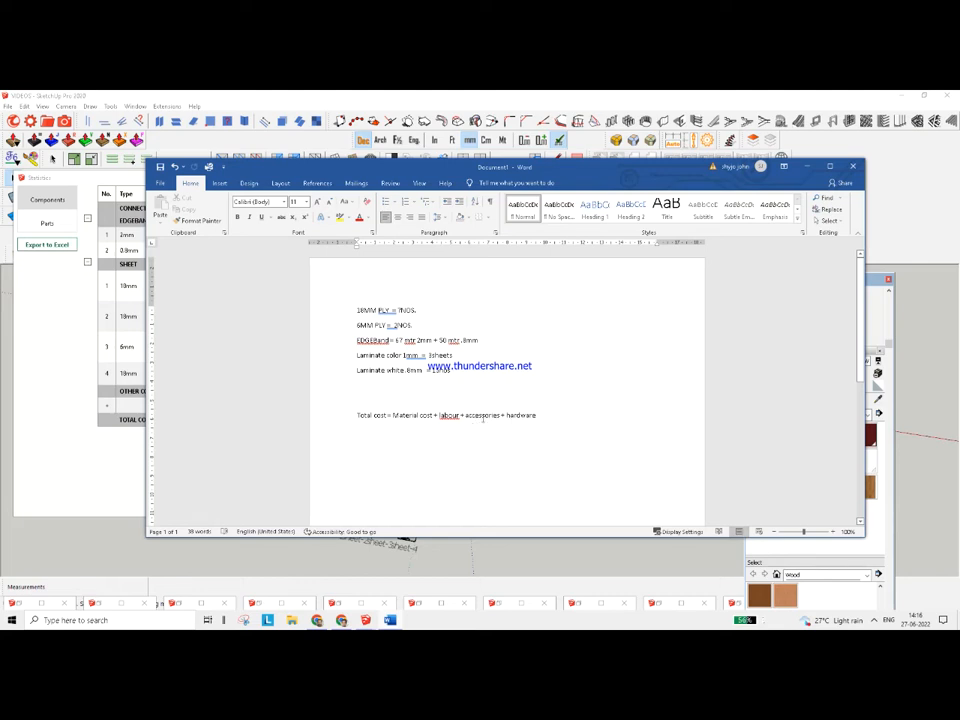
Minimize the Word document and the Statistics window and examine the labelled shutters of the base cabinets in the SketchUp model
left_click(807, 168)
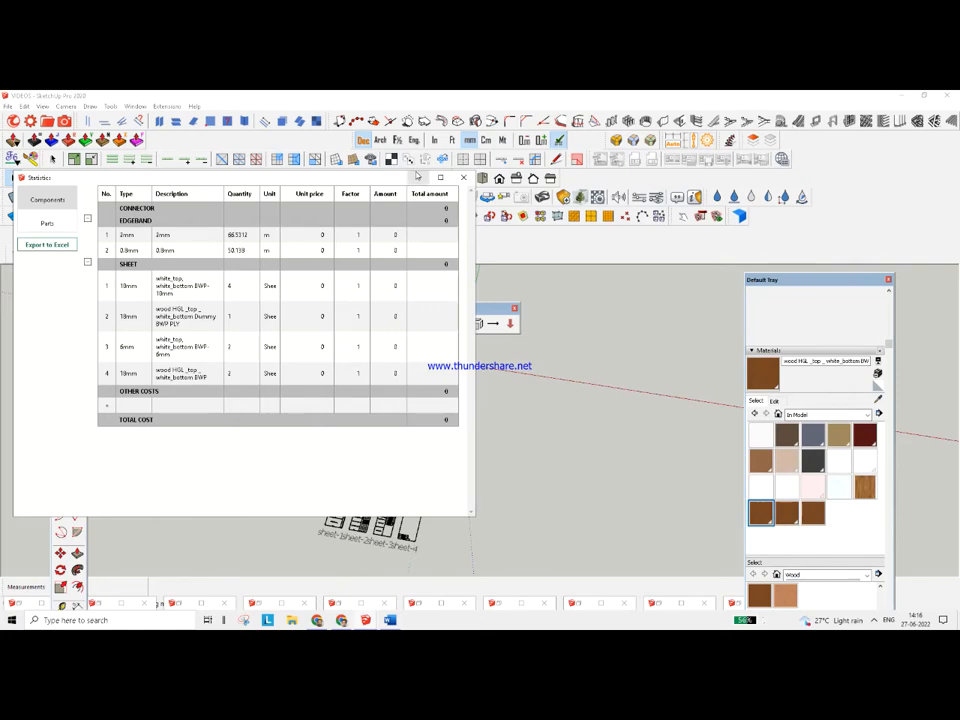
left_click(417, 178)
mouse_move(436, 389)
middle_mouse_down()
mouse_move(416, 463)
mouse_move(336, 369)
middle_mouse_up()
scroll(345, 360, "up", 4)
middle_click_drag(422, 372, 369, 347)
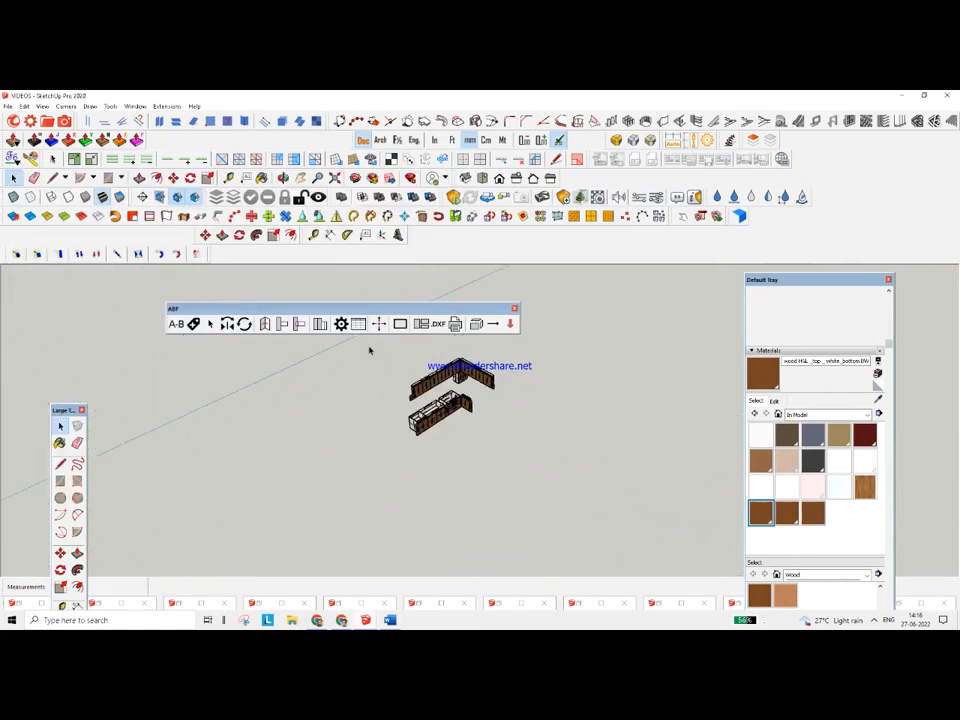
scroll(450, 410, "up", 5)
middle_click_drag(463, 435, 424, 484)
scroll(420, 455, "up", 7)
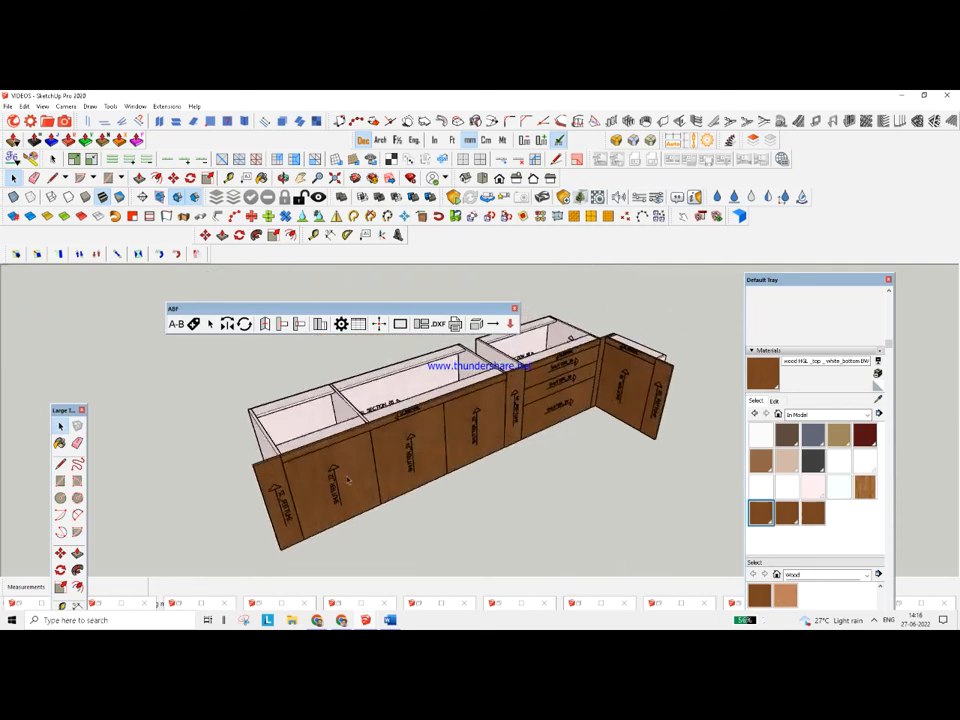
middle_click_drag(359, 459, 222, 440)
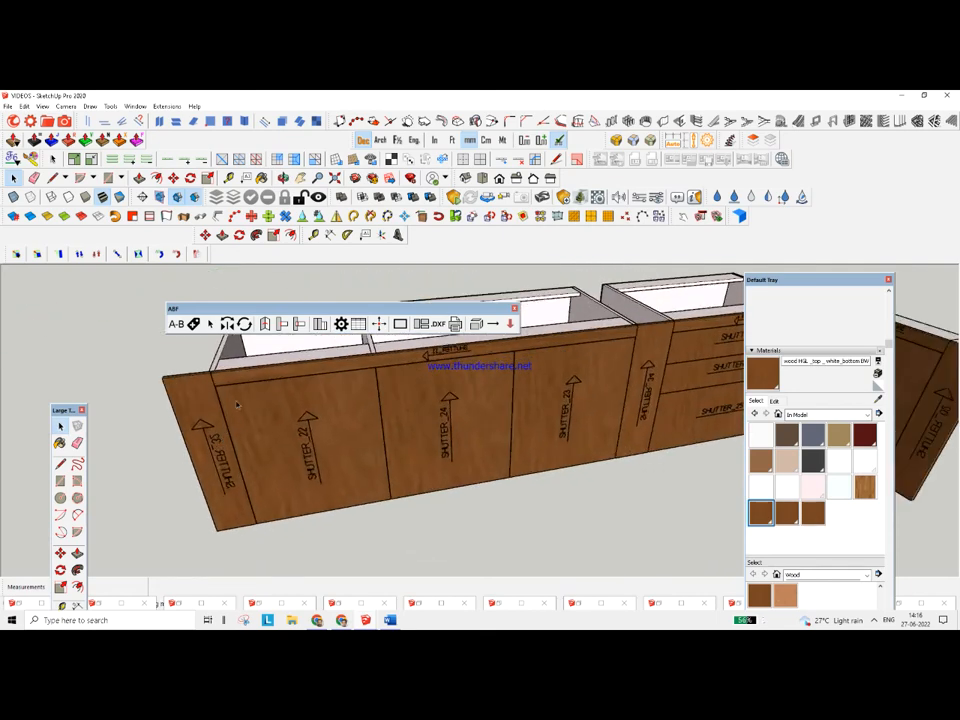
scroll(428, 481, "down", 4)
mouse_move(452, 460)
middle_mouse_down()
mouse_move(497, 455)
mouse_move(381, 439)
middle_mouse_up()
scroll(376, 442, "up", 5)
scroll(355, 453, "down", 3)
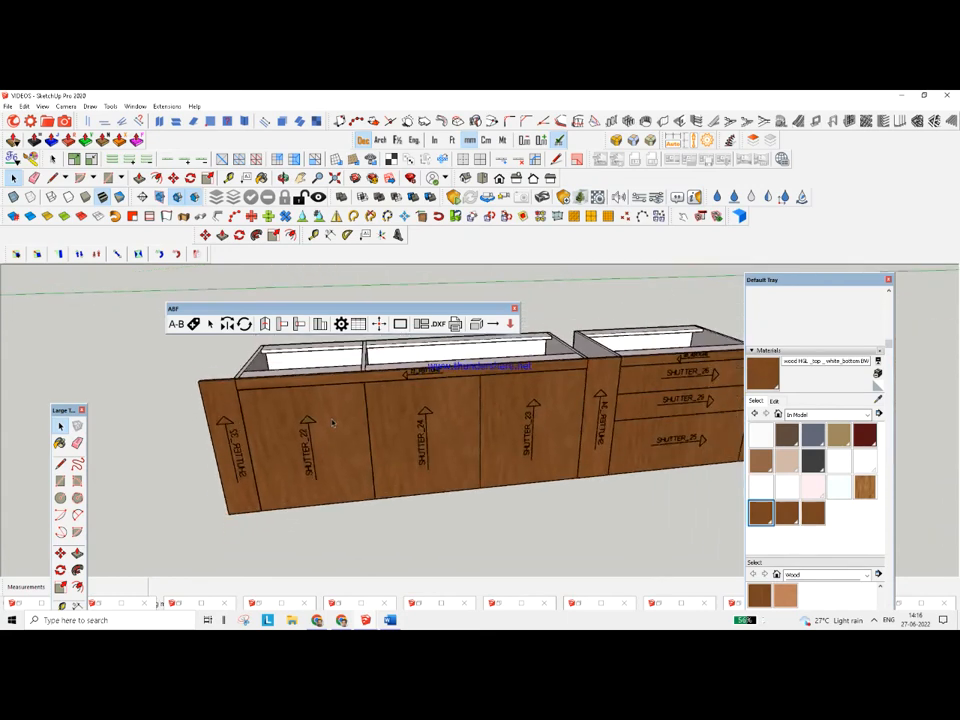
scroll(290, 440, "up", 4)
scroll(238, 432, "down", 1)
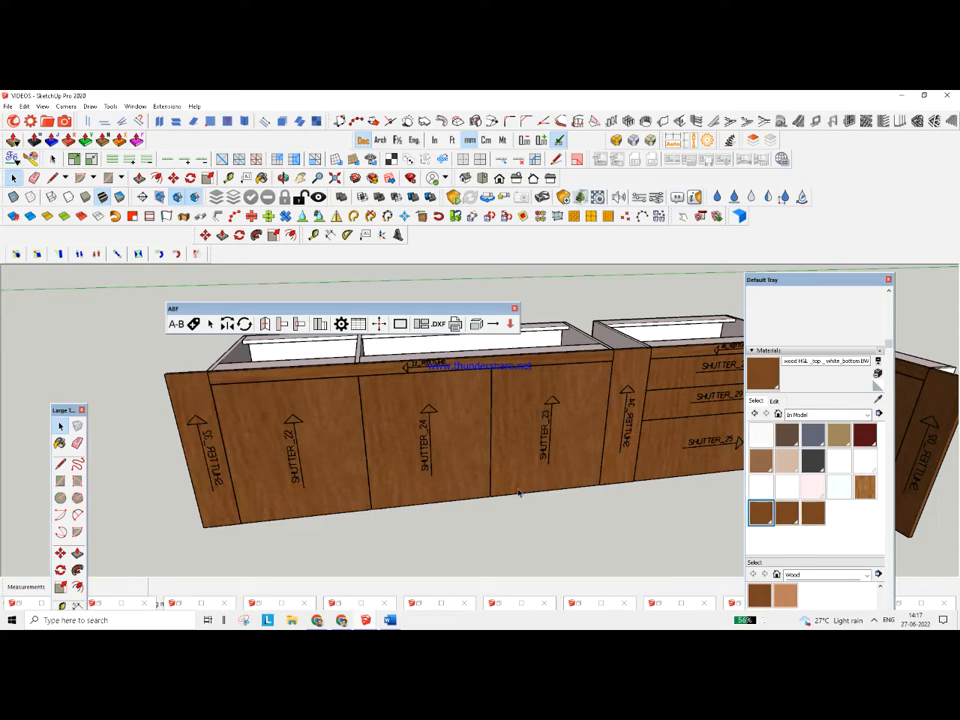
Examine the wall and base cabinets as a whole and the fronts of the base cabinet run up close
middle_click_drag(343, 449, 206, 332)
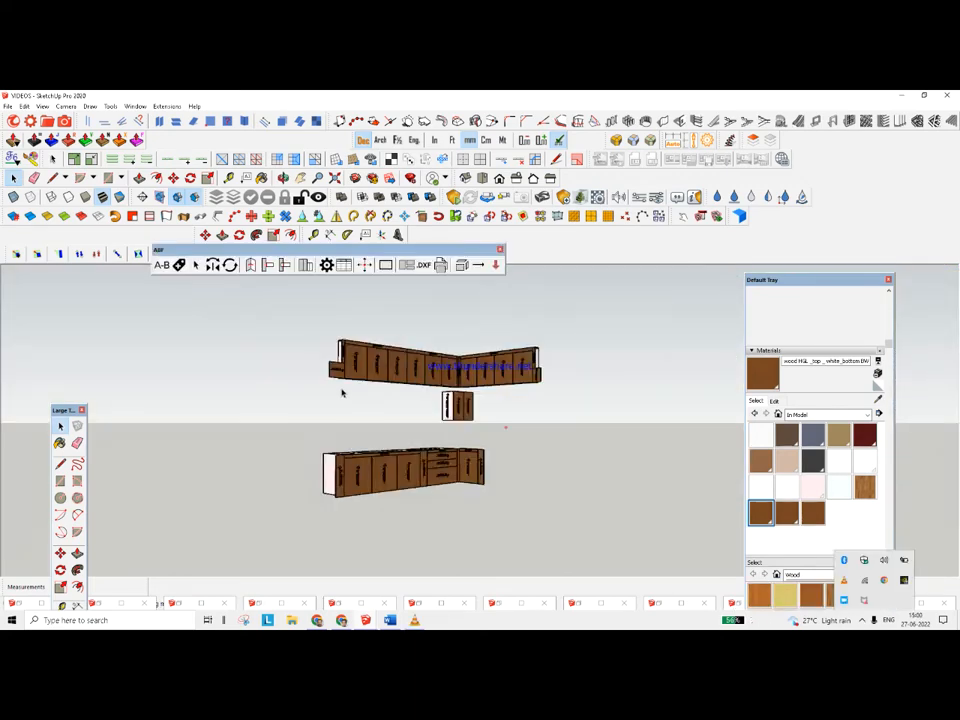
scroll(341, 393, "up", 2)
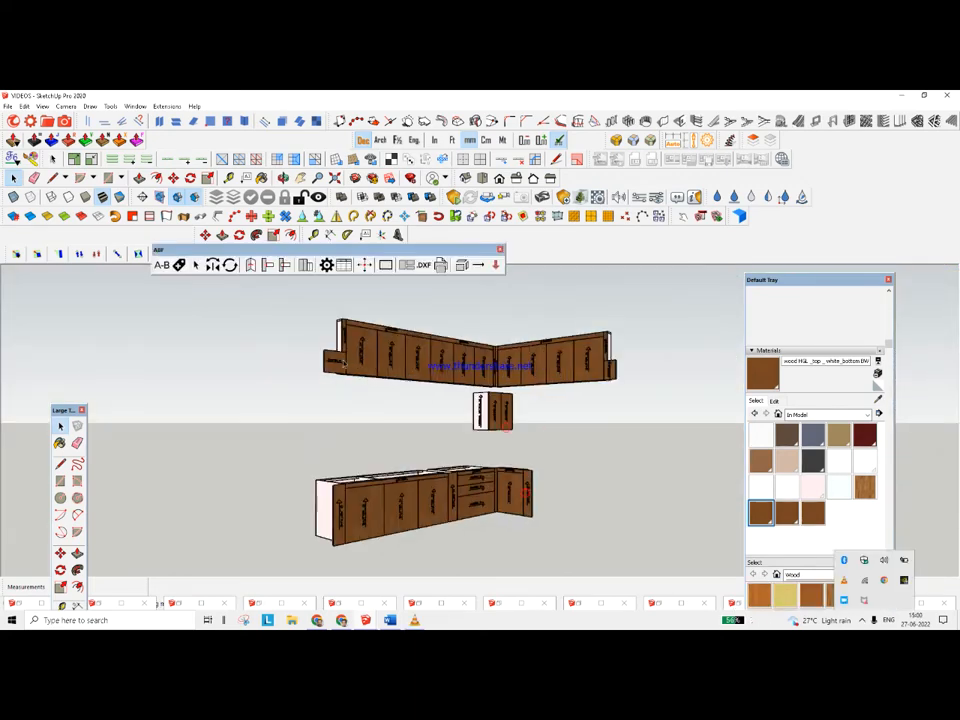
middle_click_drag(460, 475, 441, 596)
scroll(486, 412, "down", 2)
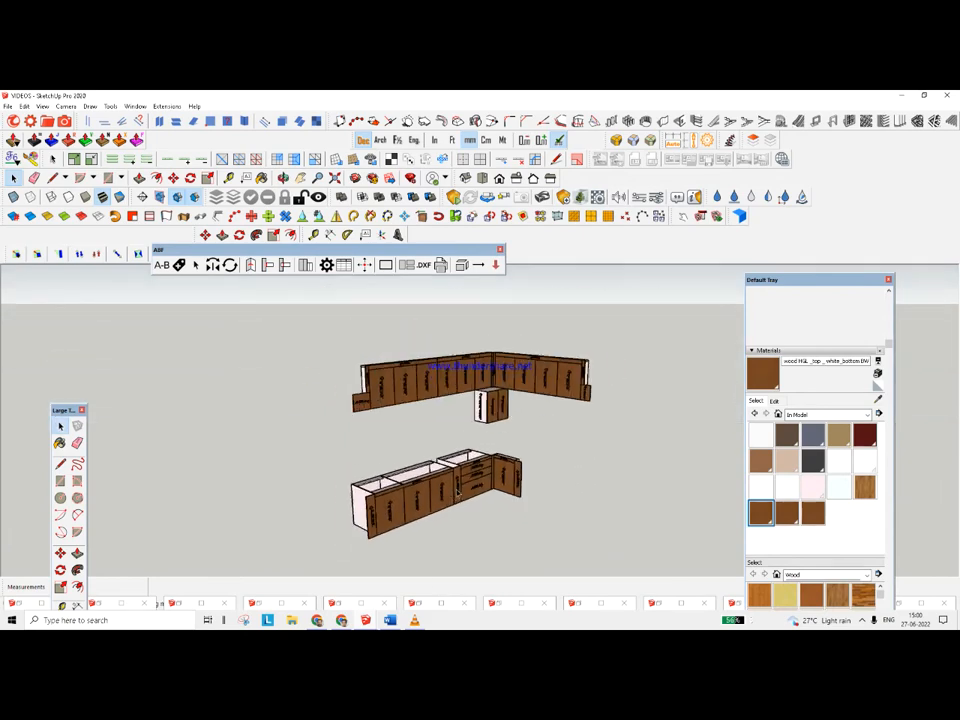
middle_click_drag(475, 430, 365, 505)
scroll(368, 503, "up", 4)
scroll(372, 498, "up", 6)
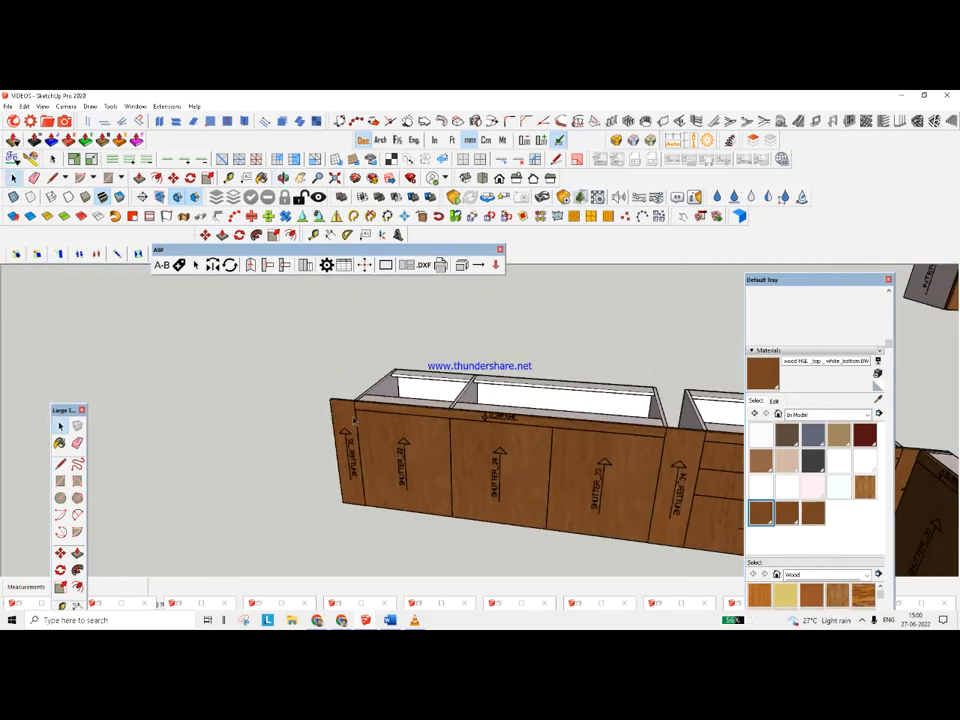
scroll(362, 404, "down", 5)
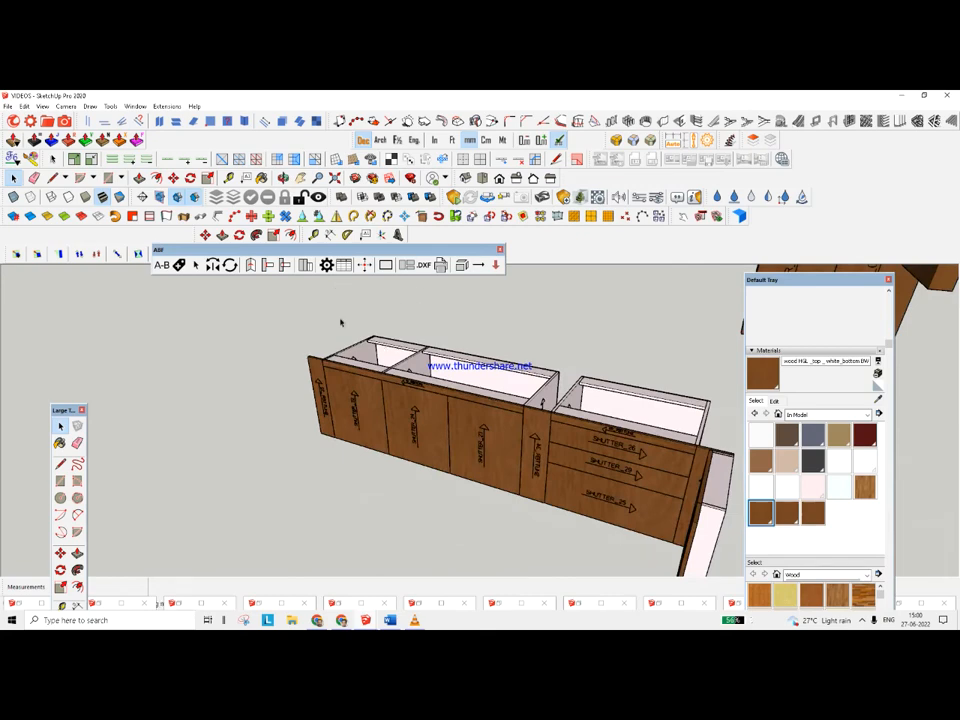
Place ABF hinges of Type B (Partial overlay) at the upper and lower positions between SHUTTER_22 and the INTERNAL SECTION_06 panel
left_click(250, 264)
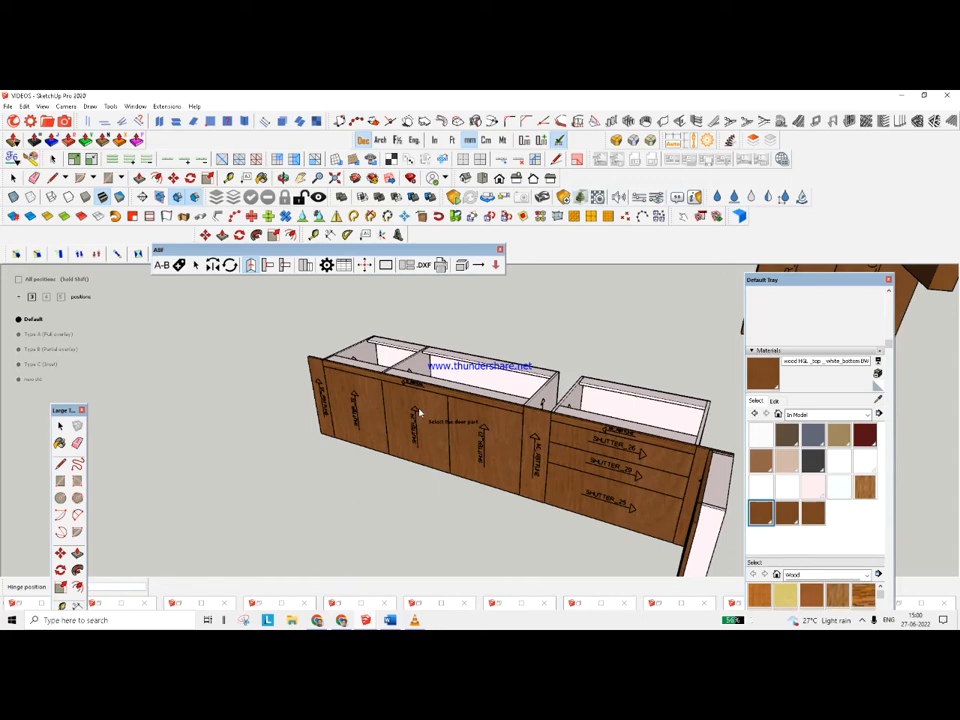
left_click(37, 349)
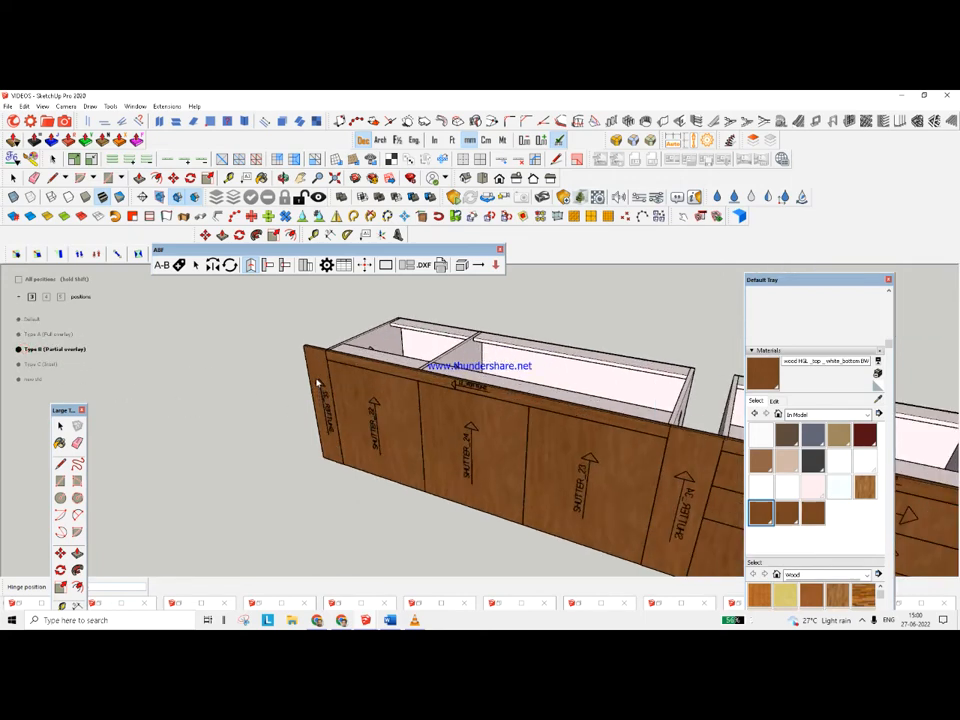
scroll(330, 380, "up", 3)
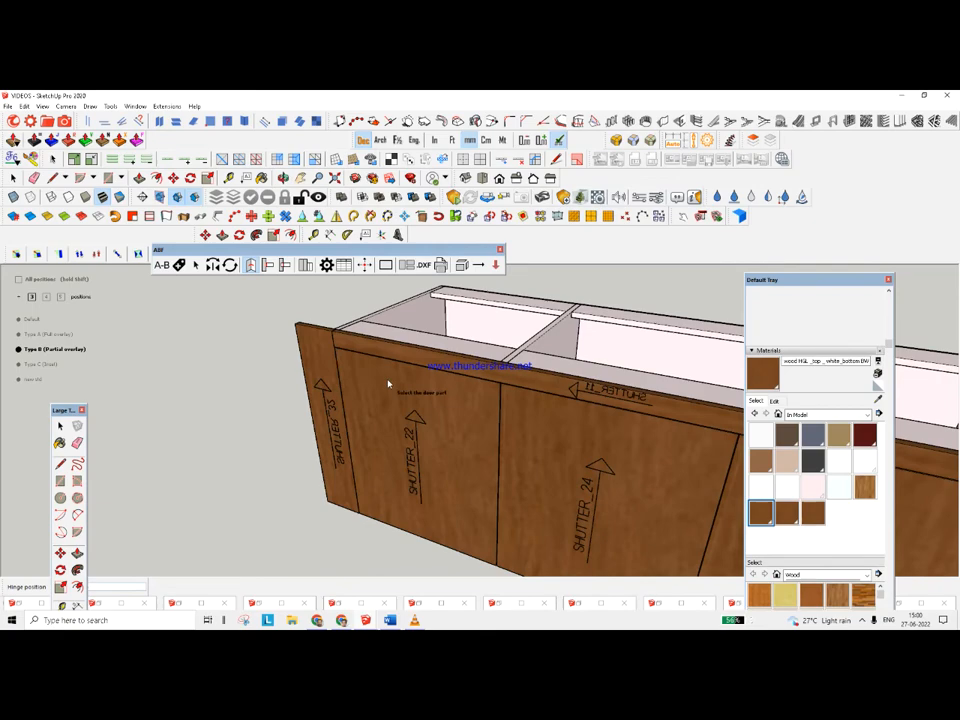
left_click(383, 385)
middle_click_drag(404, 357, 330, 345)
scroll(503, 357, "up", 3)
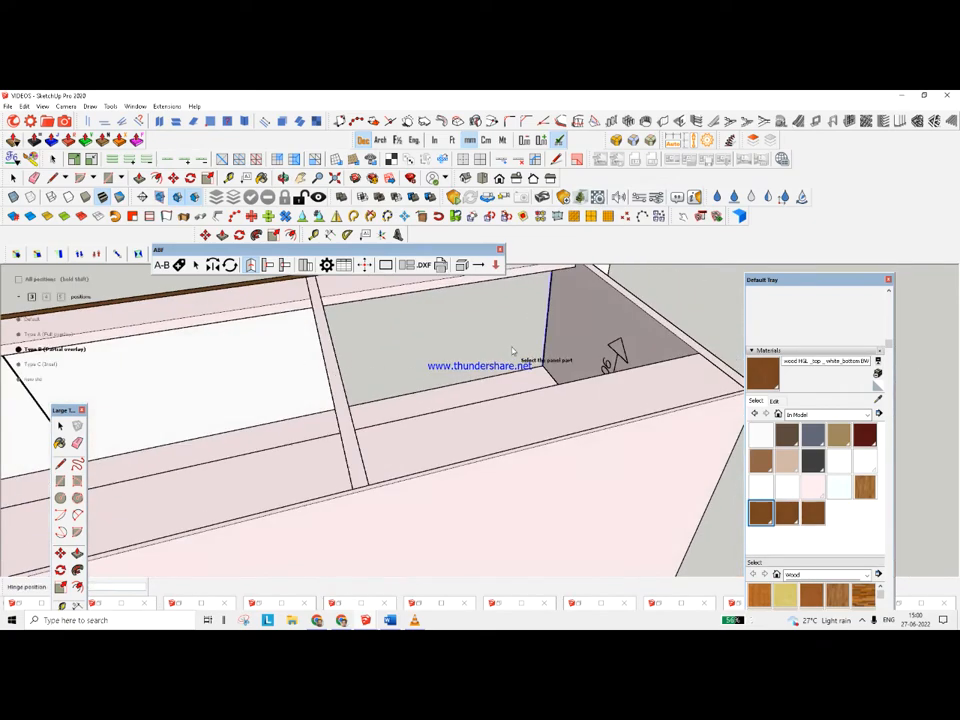
scroll(508, 356, "up", 2)
middle_click_drag(508, 358, 463, 404)
scroll(473, 418, "down", 3)
scroll(528, 364, "up", 2)
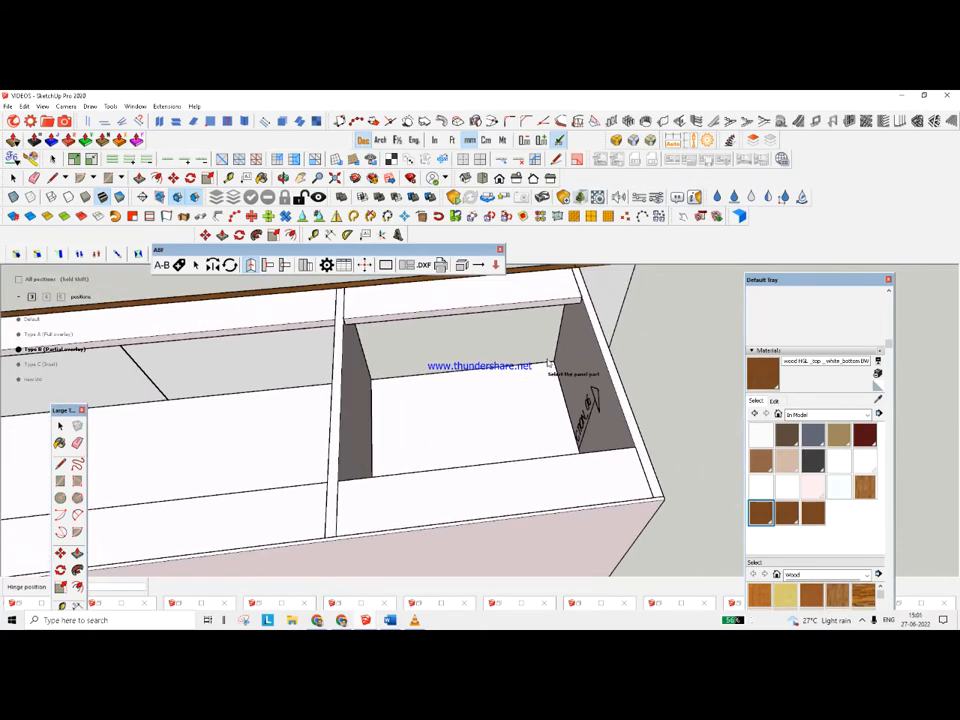
left_click(573, 352)
middle_click_drag(573, 352, 680, 366)
scroll(514, 360, "up", 2)
middle_click_drag(412, 432, 403, 392)
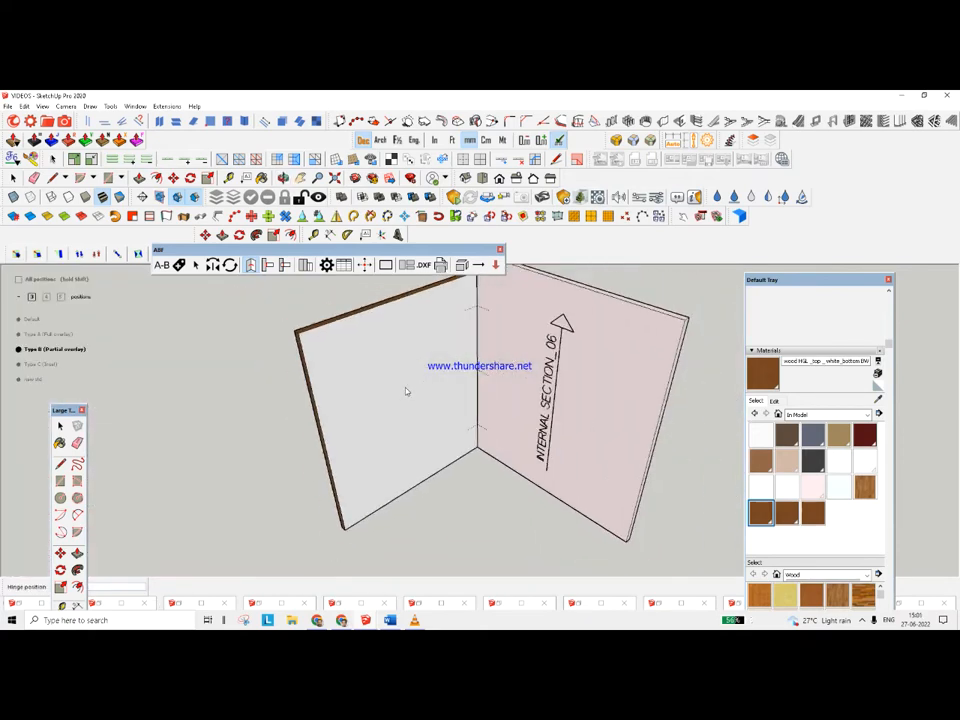
scroll(487, 316, "up", 2)
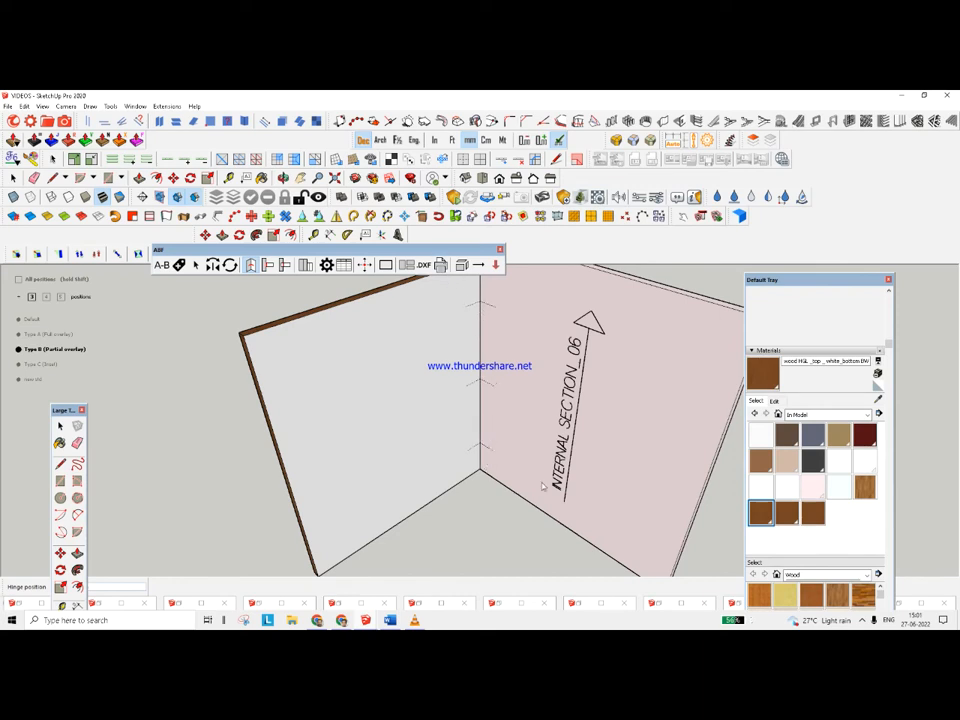
middle_click_drag(462, 442, 495, 358)
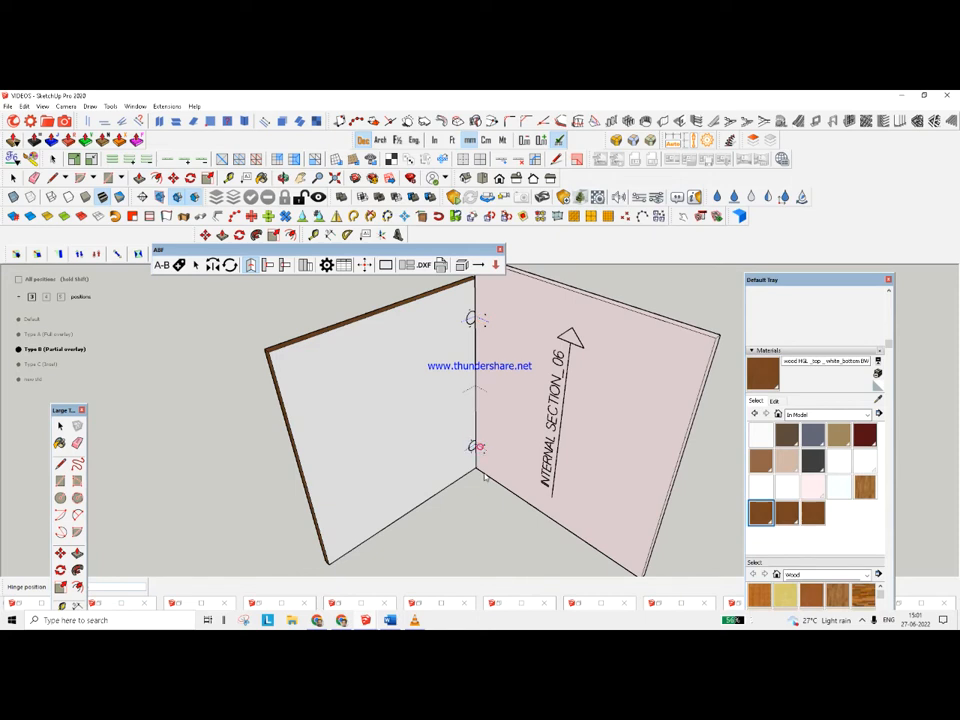
Place Type B hinges between SHUTTER_24 and the INTERNAL SECTION_18 divider panel
middle_click_drag(495, 358, 752, 438)
scroll(379, 397, "down", 5)
middle_click_drag(463, 392, 692, 402)
scroll(231, 362, "down", 1)
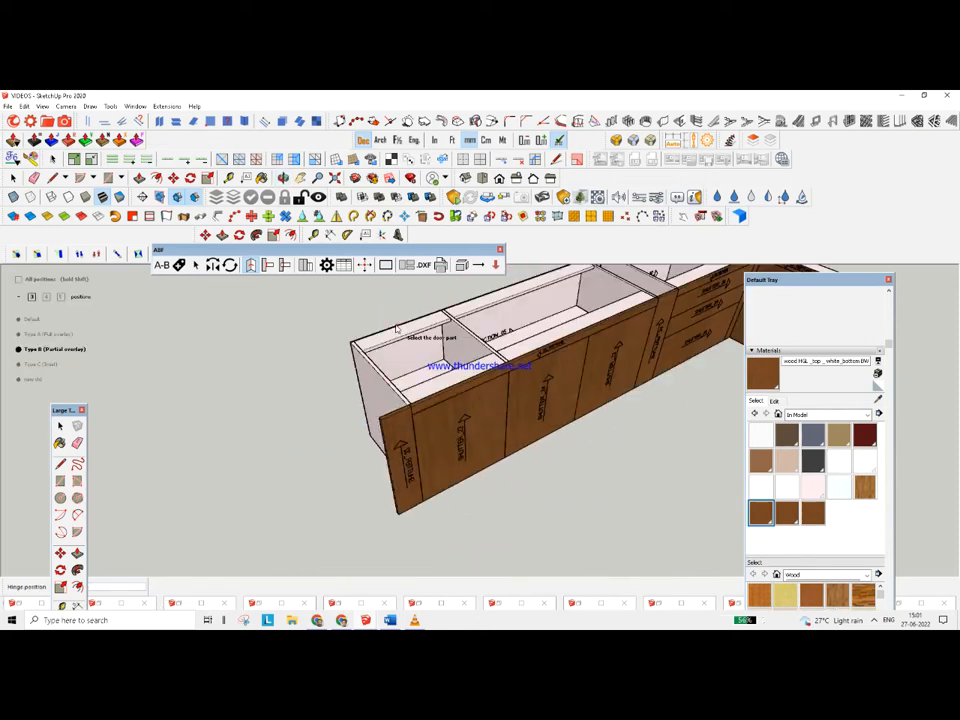
middle_click_drag(480, 400, 540, 367)
left_click(540, 367)
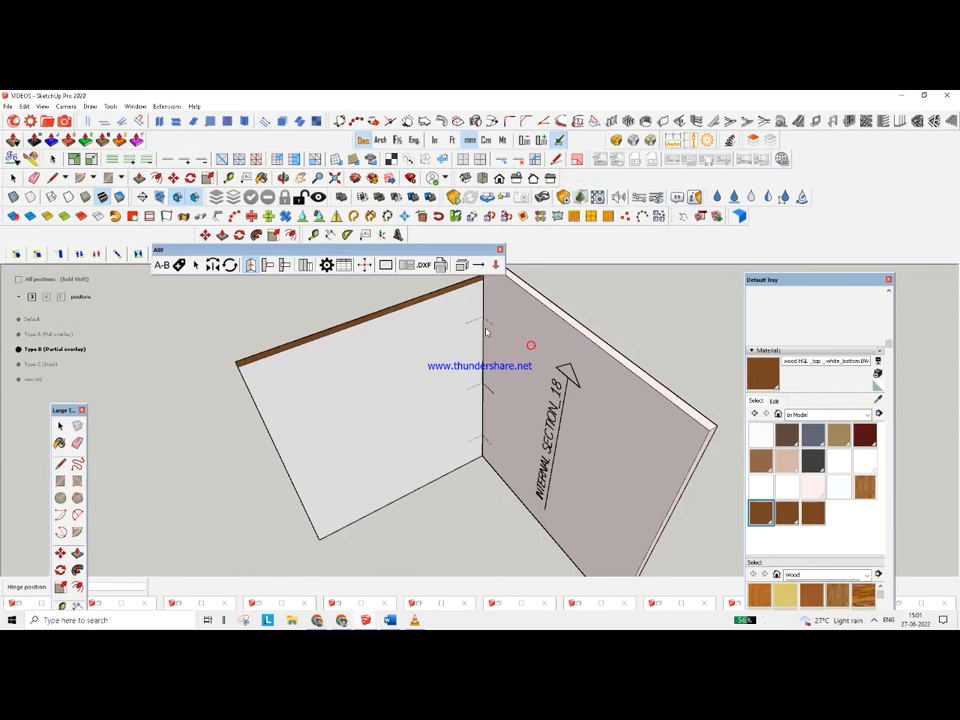
left_click(503, 430)
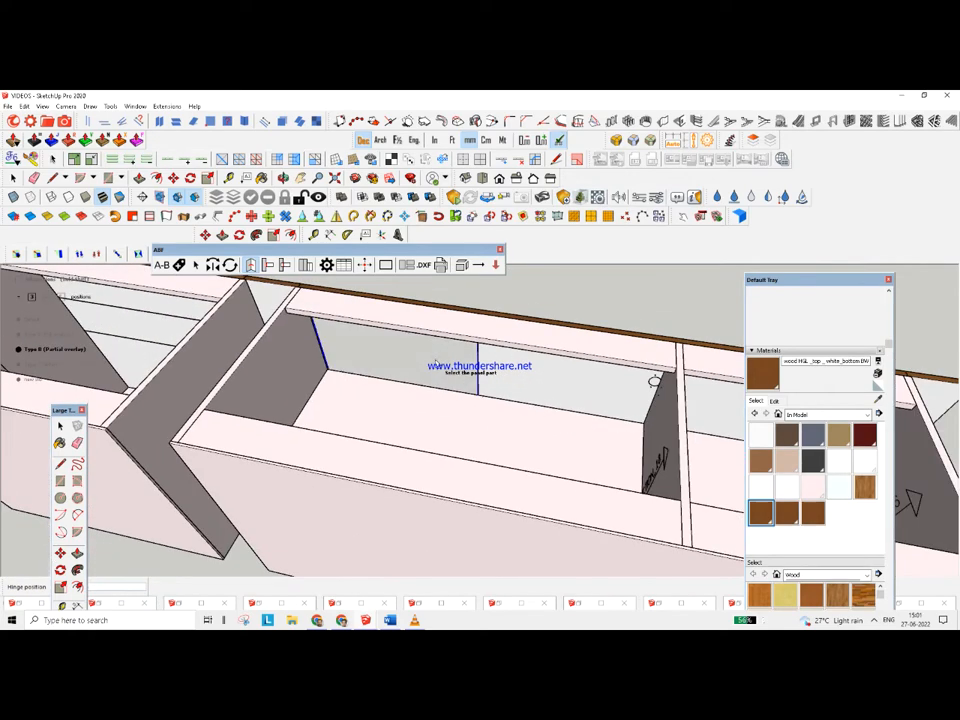
Place Type B hinges at the upper and lower positions between SHUTTER_23 and its adjoining cabinet side panel
left_click(289, 361)
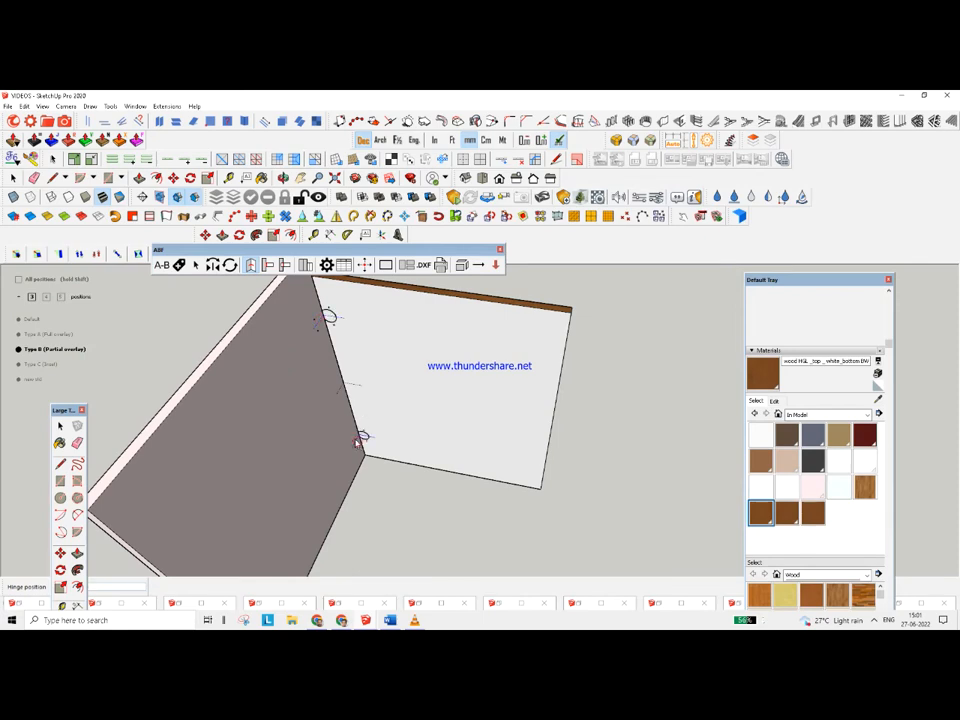
Place Type B hinges at the upper and lower positions between the base cabinet shutter and the INTERNAL SECTION_17 panel
scroll(572, 420, "down", 2)
left_click(576, 417)
scroll(602, 391, "down", 3)
middle_click_drag(358, 362, 577, 372)
left_click(577, 372)
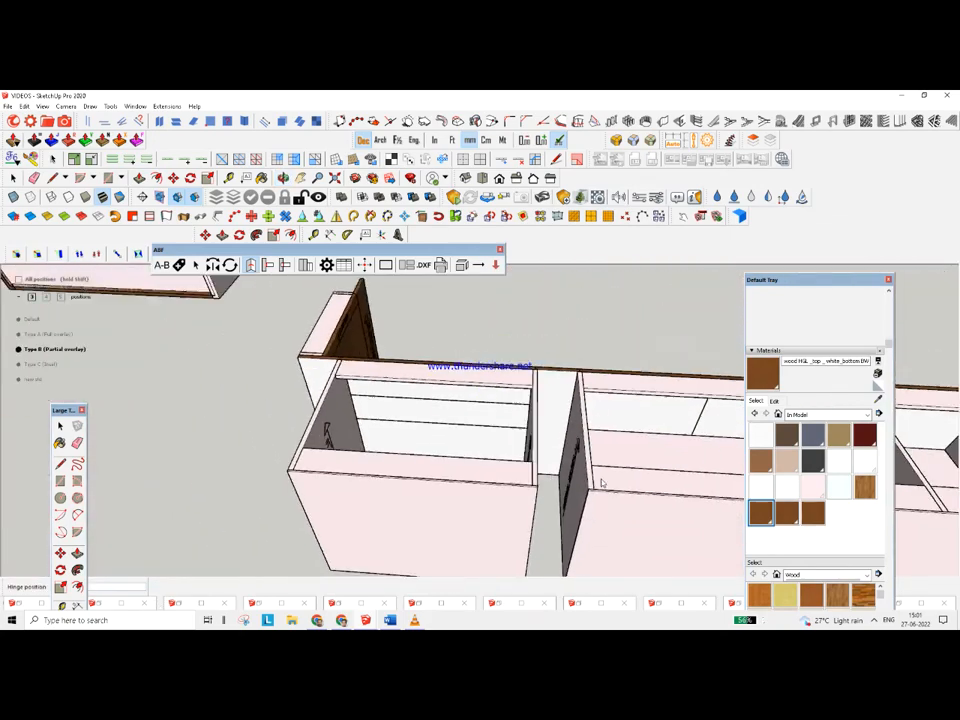
middle_click_drag(602, 483, 94, 386)
scroll(497, 343, "up", 5)
middle_click_drag(568, 372, 358, 376)
scroll(345, 374, "up", 2)
left_click(413, 351)
scroll(376, 386, "up", 5)
mouse_move(359, 443)
middle_mouse_down()
mouse_move(288, 443)
mouse_move(324, 467)
mouse_move(338, 505)
middle_mouse_up()
left_click(341, 502)
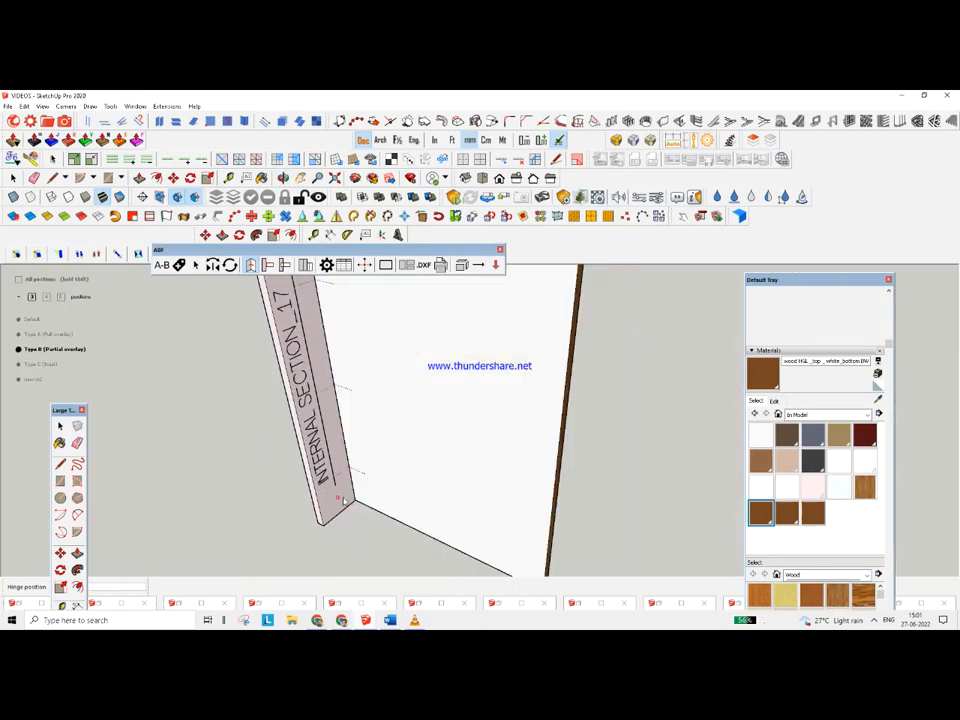
scroll(344, 499, "down", 3)
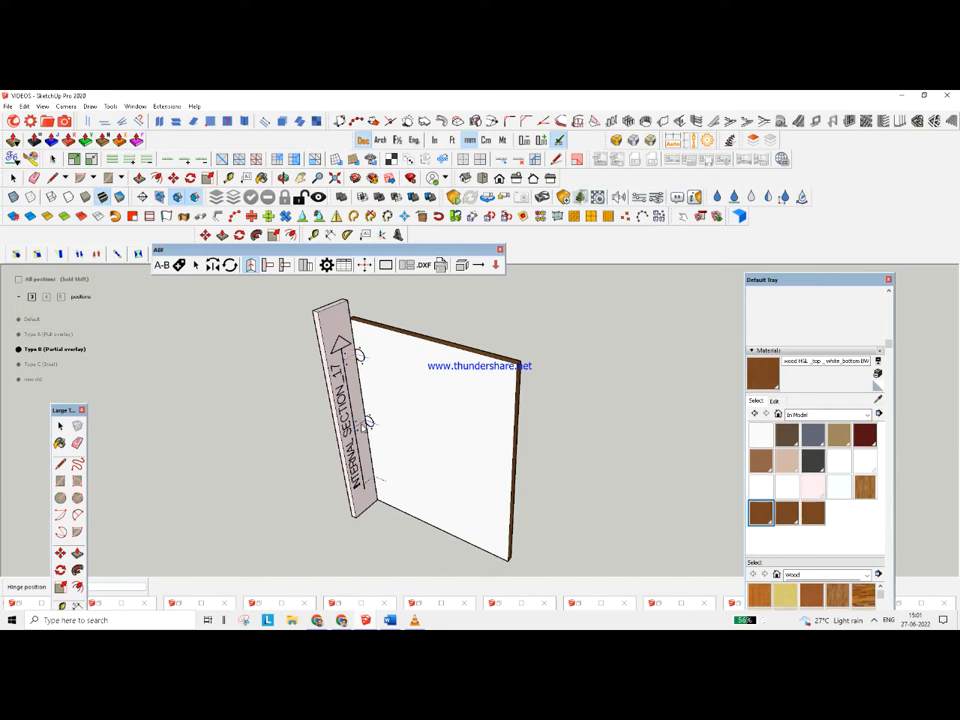
middle_click_drag(386, 490, 407, 436)
scroll(383, 431, "up", 1)
key("shift")
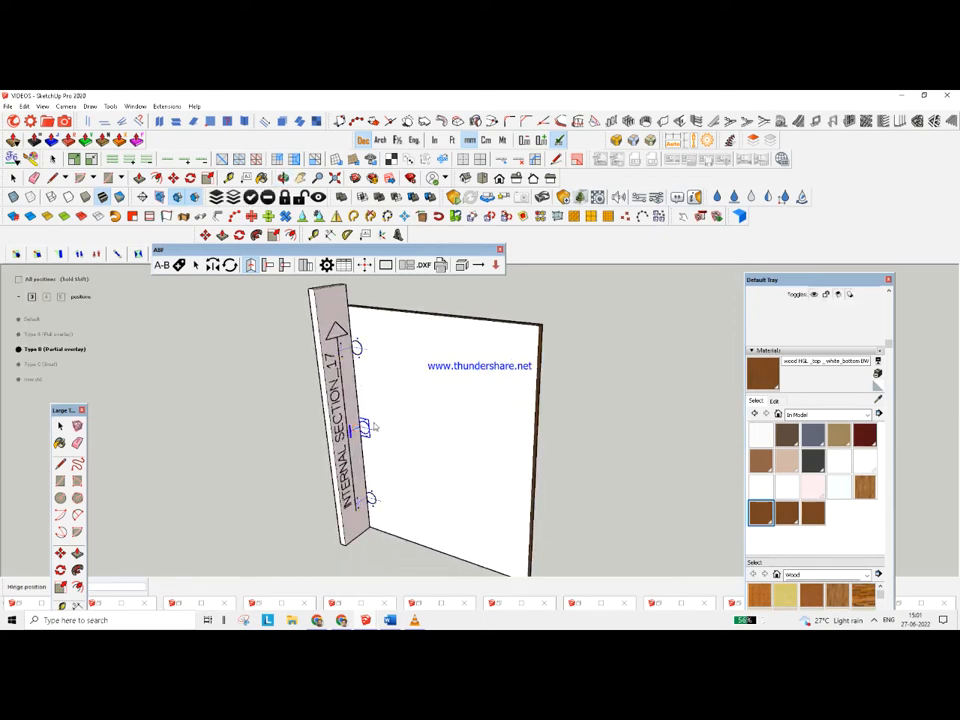
middle_click_drag(365, 428, 386, 429)
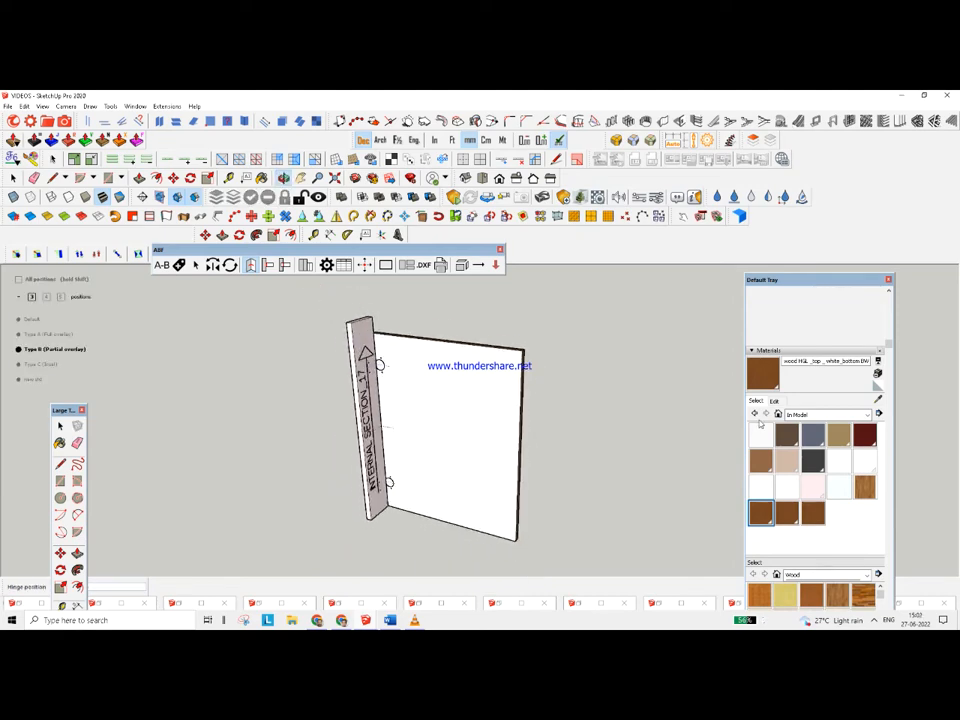
Place Type B hinges between the shutter beside SHUTTER_08 on the small two-door cabinet and its adjoining side panel
left_click(61, 427)
middle_click_drag(219, 420, 748, 439)
scroll(544, 493, "down", 7)
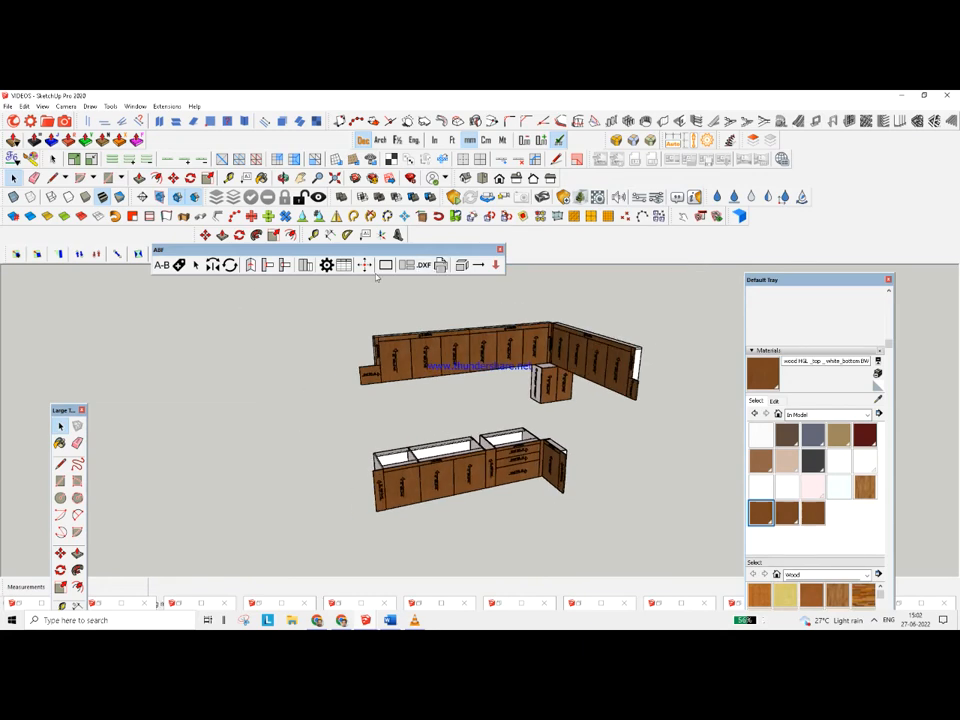
left_click(251, 265)
scroll(560, 380, "up", 8)
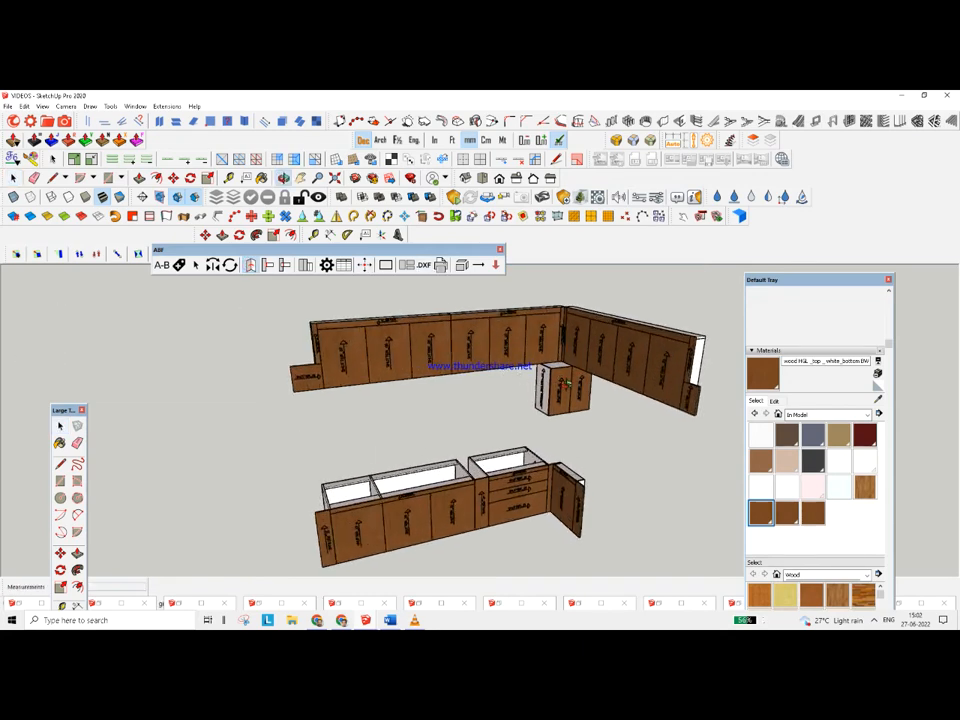
scroll(574, 384, "up", 4)
scroll(501, 389, "up", 2)
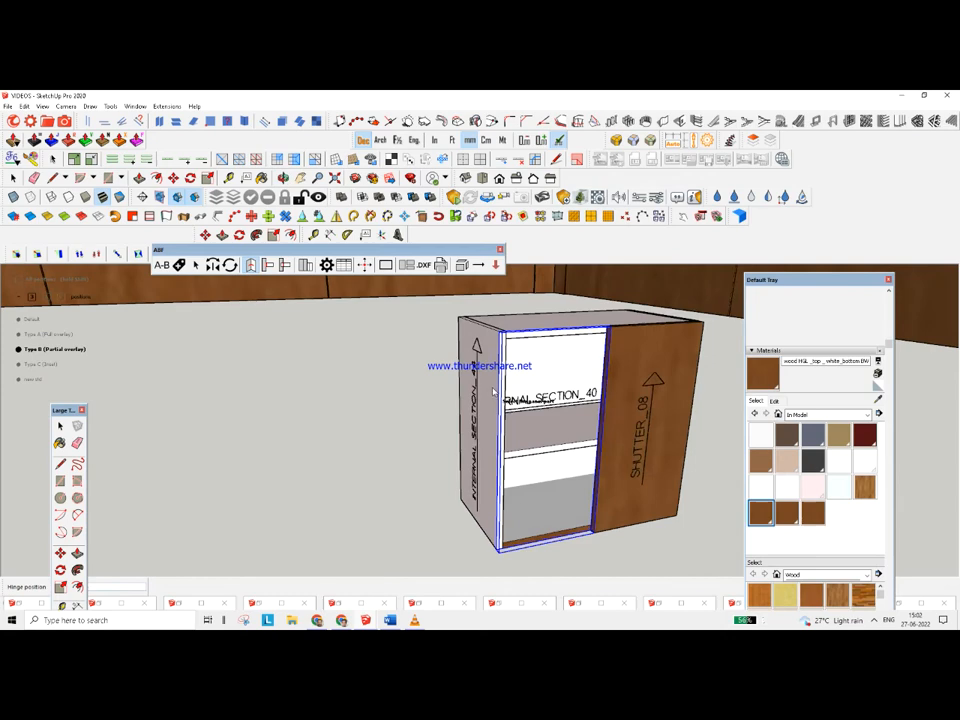
left_click(501, 390)
middle_click_drag(490, 394, 932, 408)
scroll(535, 380, "down", 2)
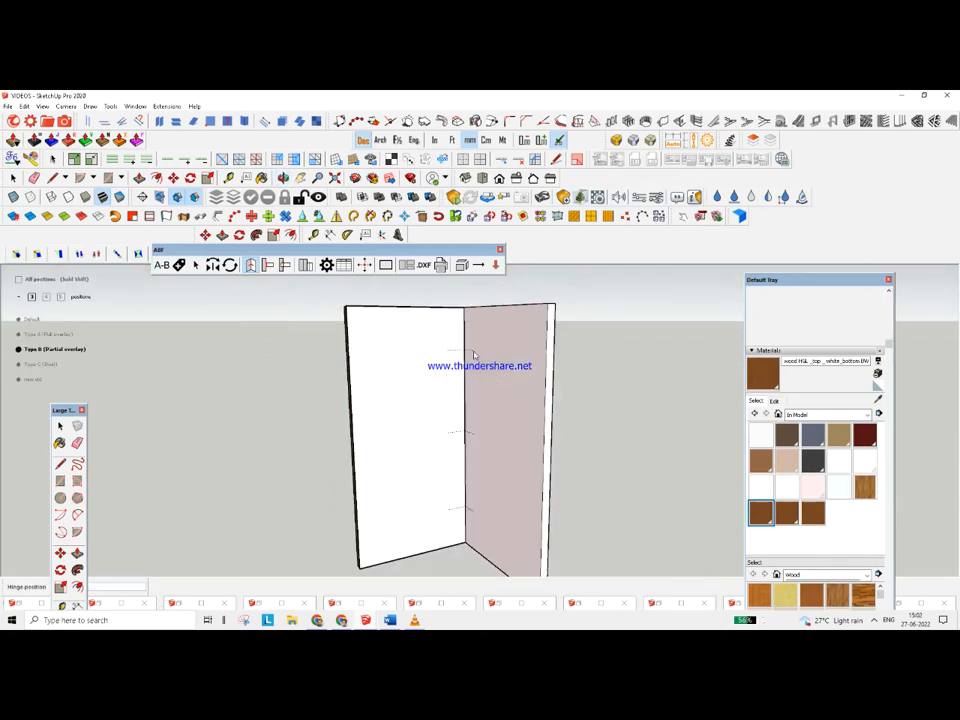
scroll(459, 510, "down", 6)
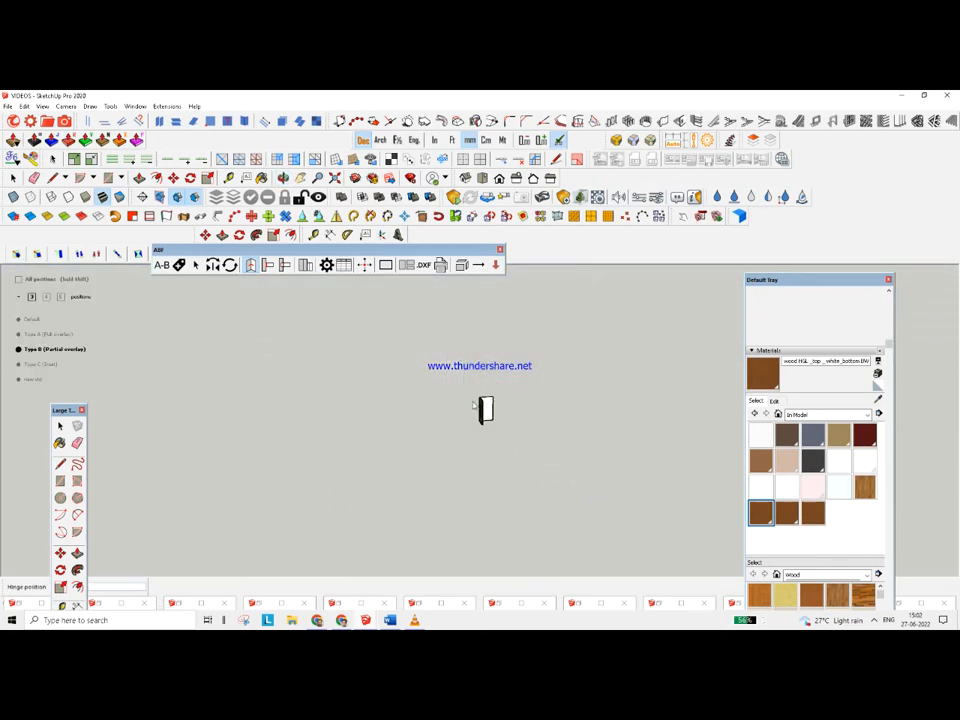
key("Escape")
key("Escape")
Place Type B hinges between SHUTTER_08 of the small two-door cabinet and its adjoining side panel
scroll(498, 414, "up", 4)
scroll(470, 408, "up", 3)
left_click(407, 400)
scroll(420, 401, "up", 6)
scroll(677, 409, "down", 2)
scroll(272, 397, "down", 4)
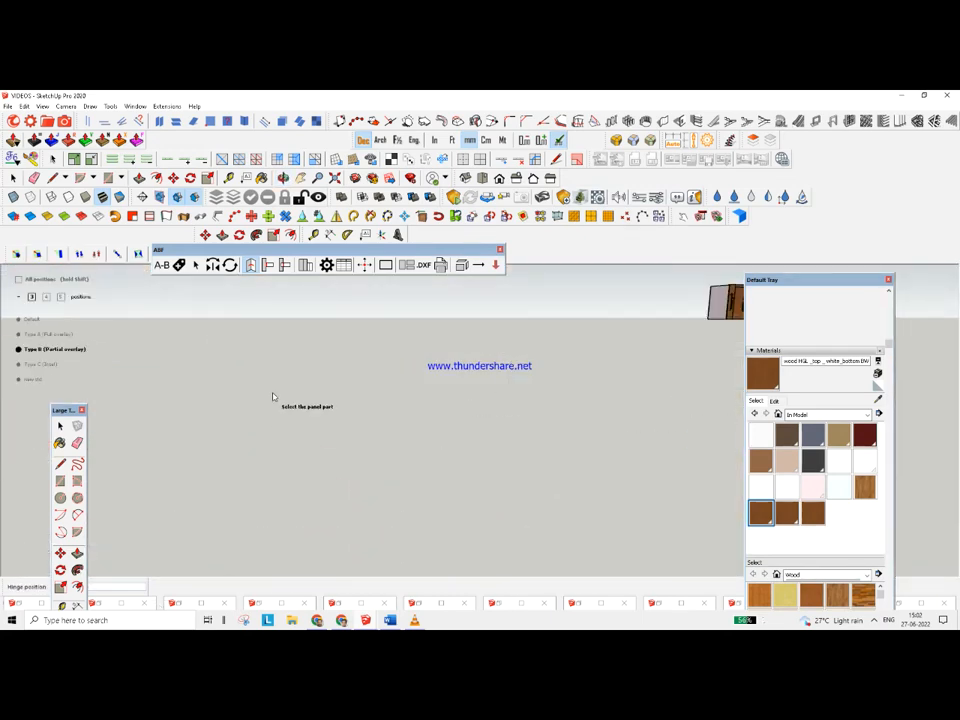
scroll(735, 320, "up", 2)
scroll(304, 430, "down", 3)
scroll(594, 342, "up", 8)
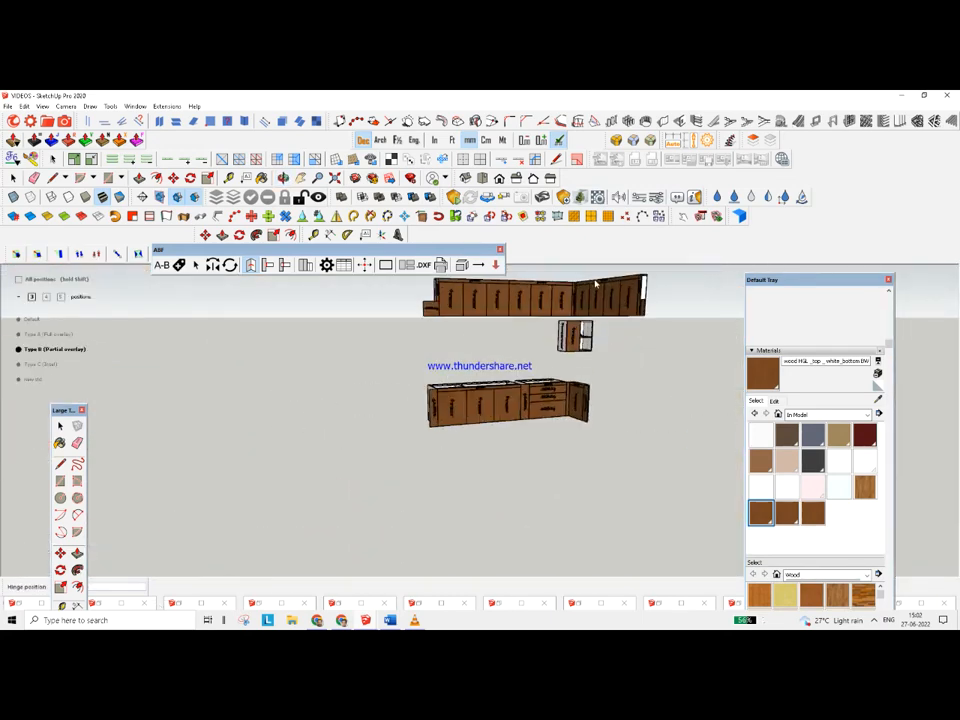
left_click(591, 350)
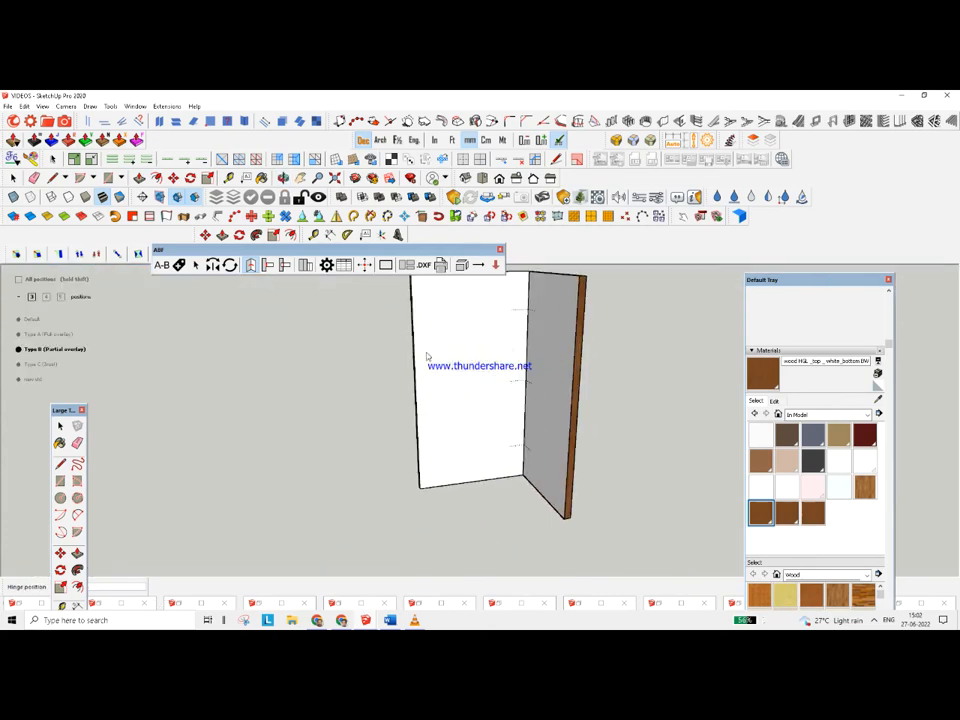
left_click(517, 449)
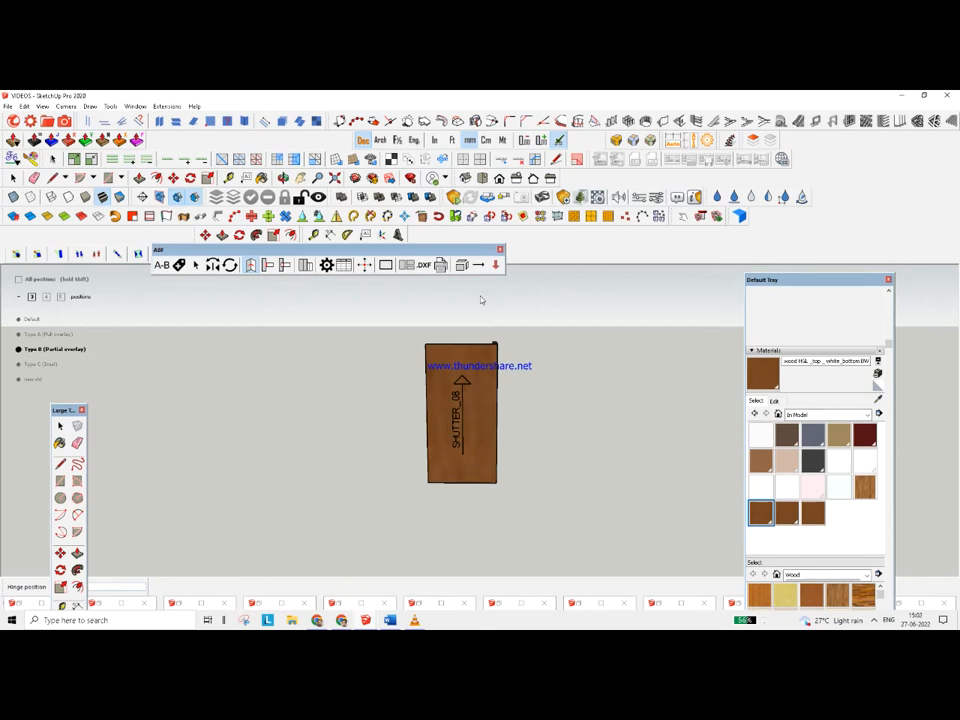
Place Type B hinges between the wall cabinet's end shutter and INTERNAL SECTION_29, and on the shutters on both sides of its middle divider
scroll(560, 515, "down", 4)
scroll(575, 490, "up", 5)
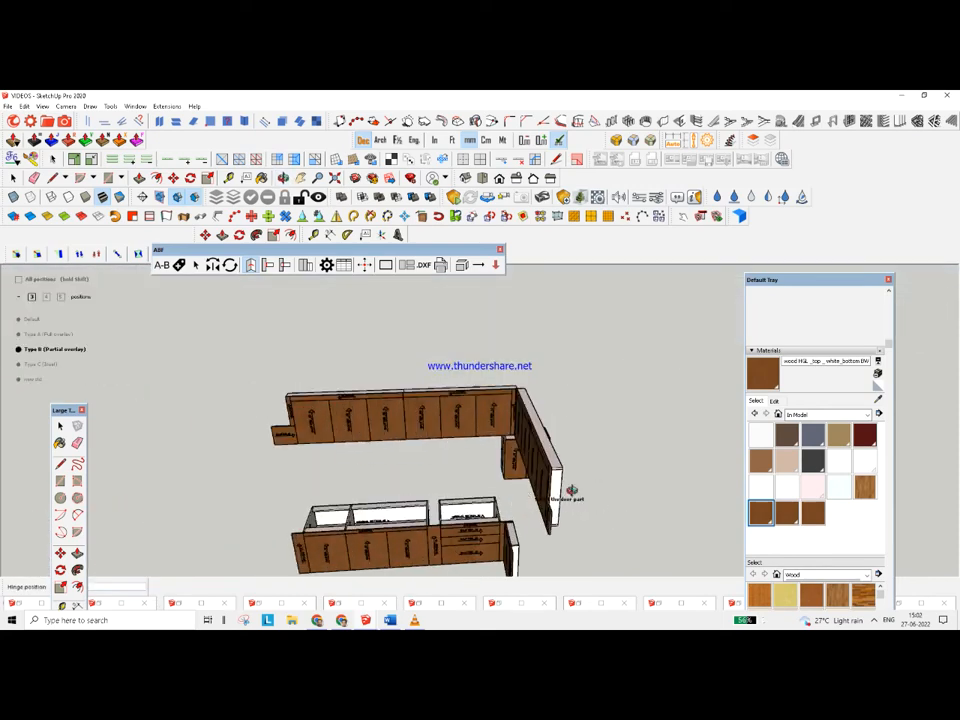
left_click(600, 474)
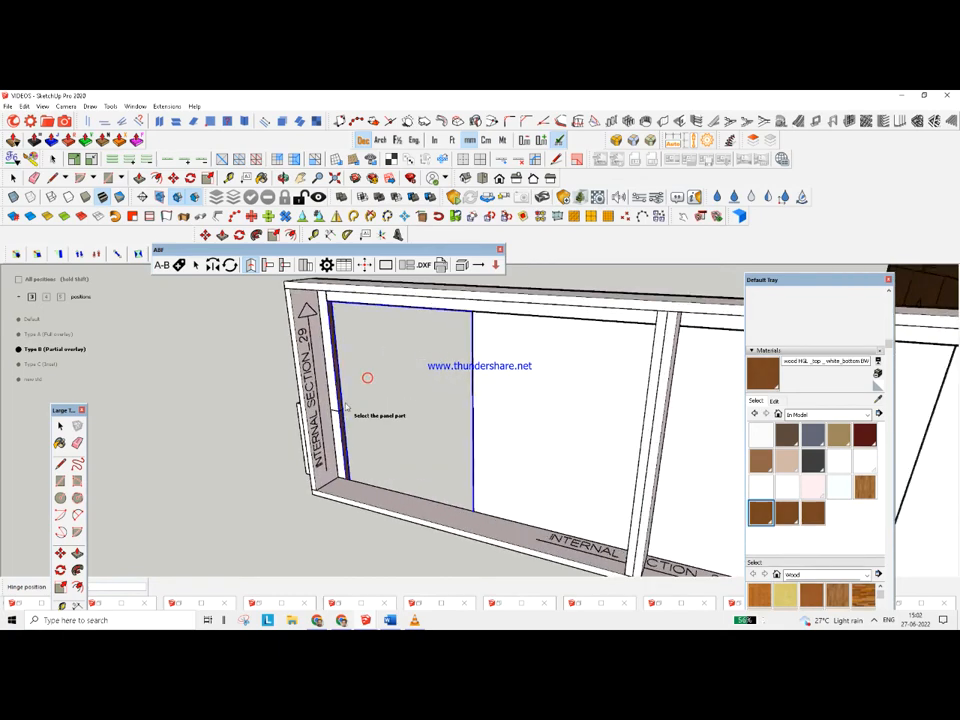
left_click(321, 465)
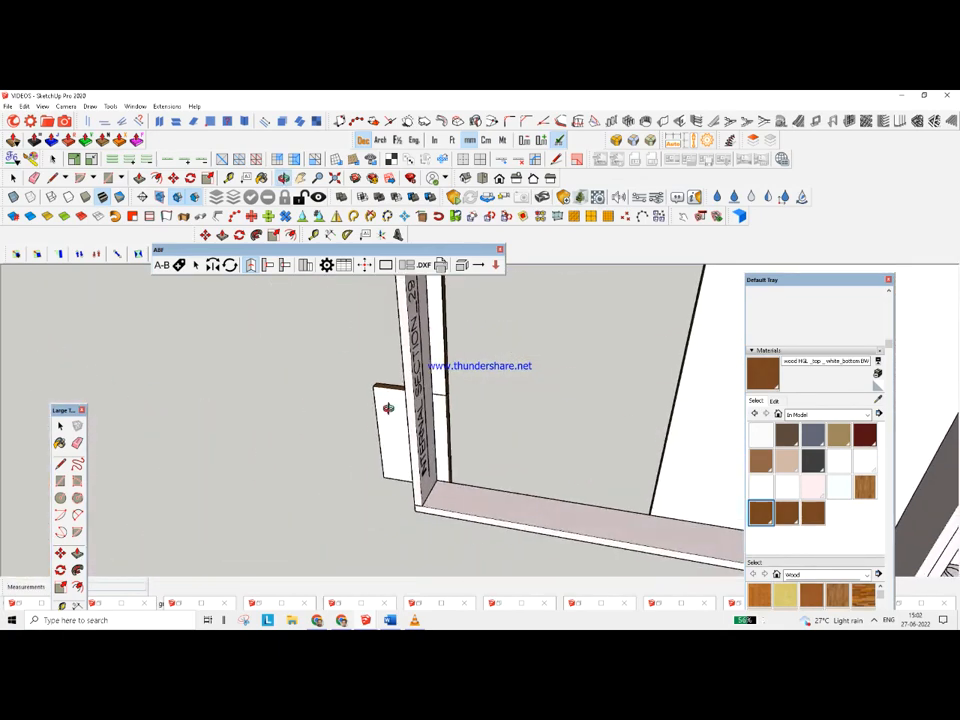
left_click(356, 428)
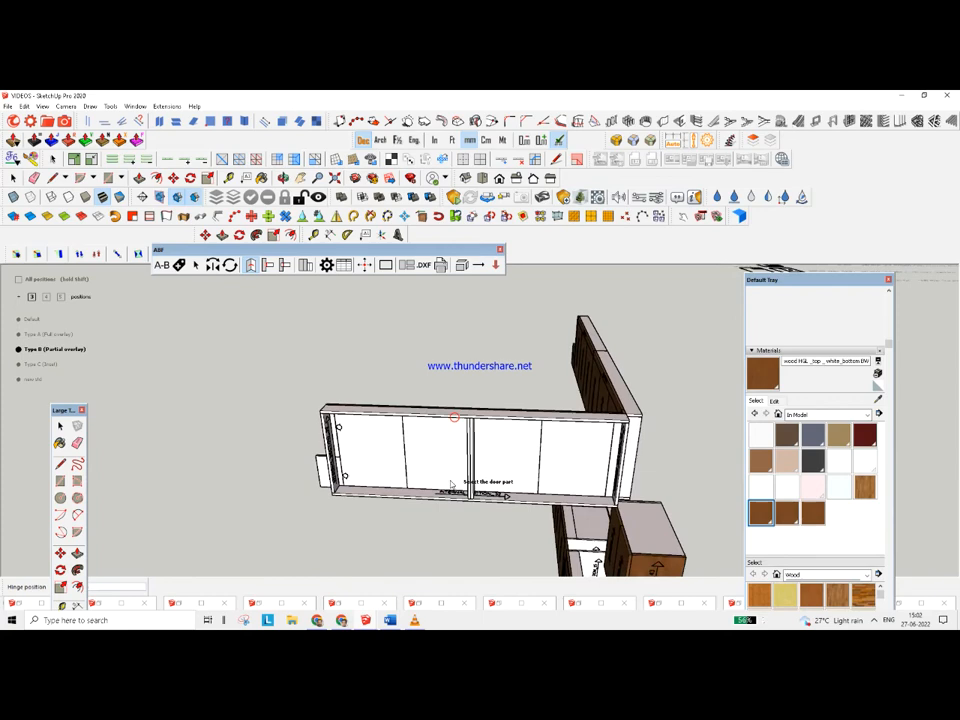
left_click(551, 421)
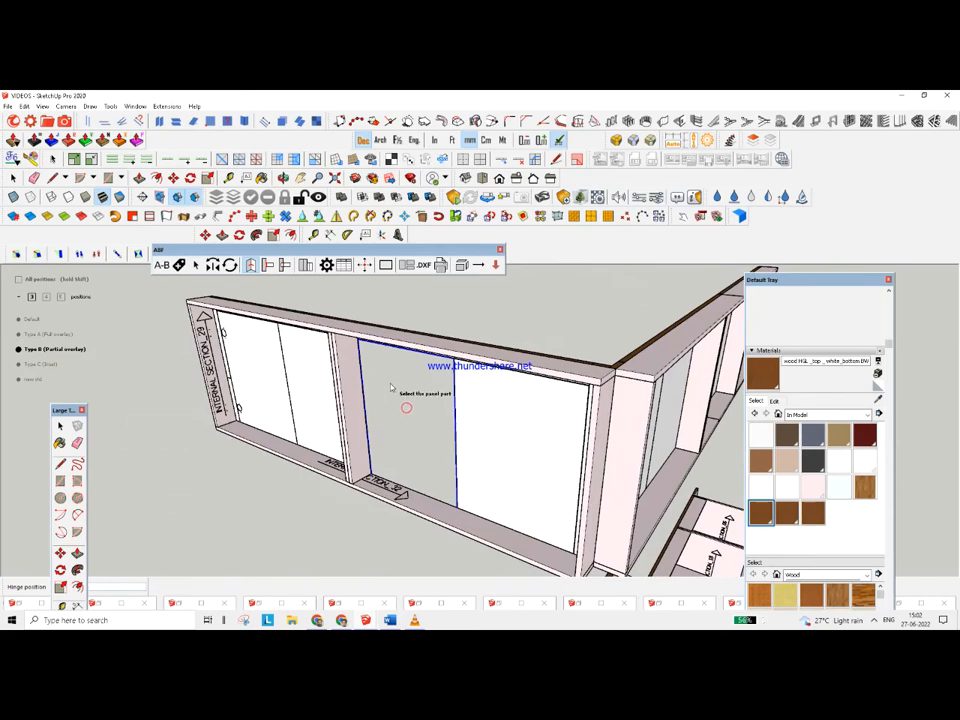
left_click(366, 388)
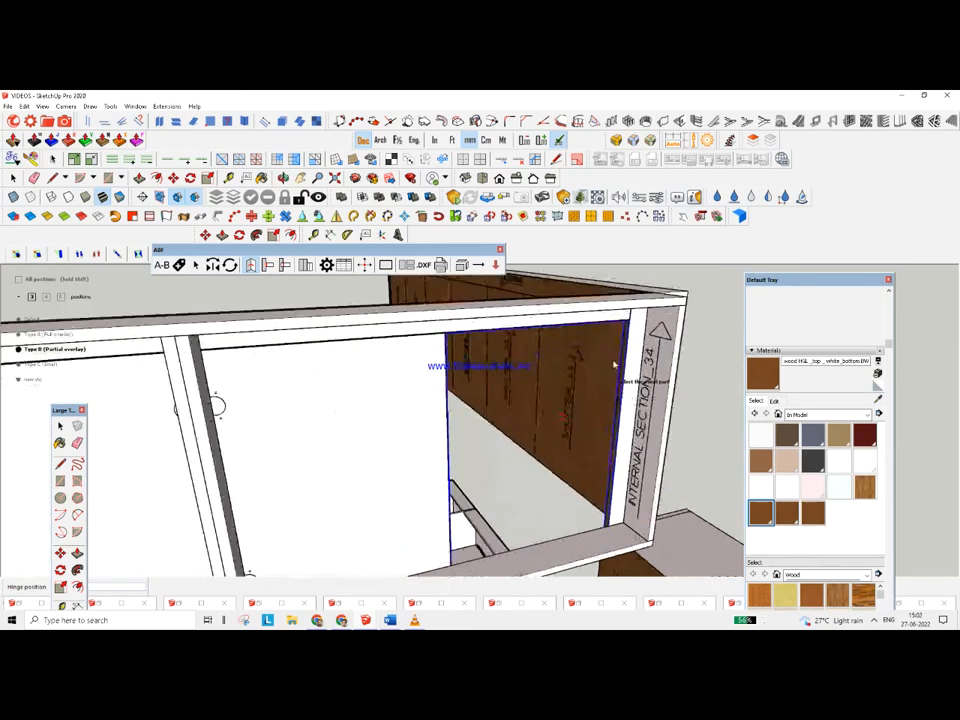
Place Type B hinges between the wall cabinet's other end shutter and the INTERNAL SECTION_34 panel
left_click(638, 322)
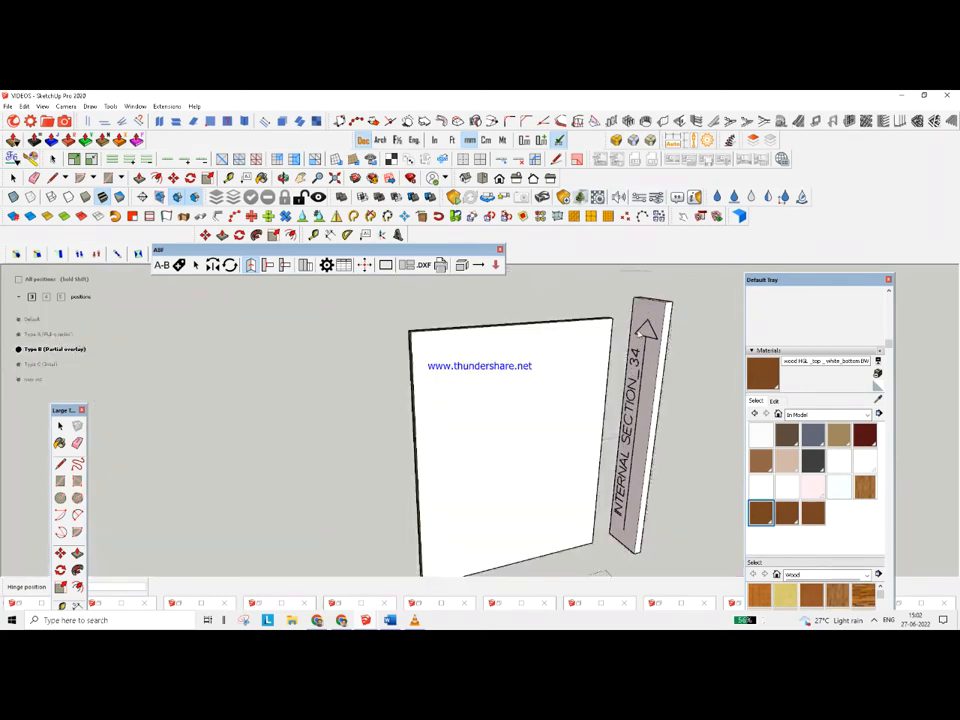
scroll(591, 464, "down", 2)
middle_click_drag(591, 467, 504, 471)
scroll(504, 471, "down", 2)
middle_click_drag(576, 408, 649, 418)
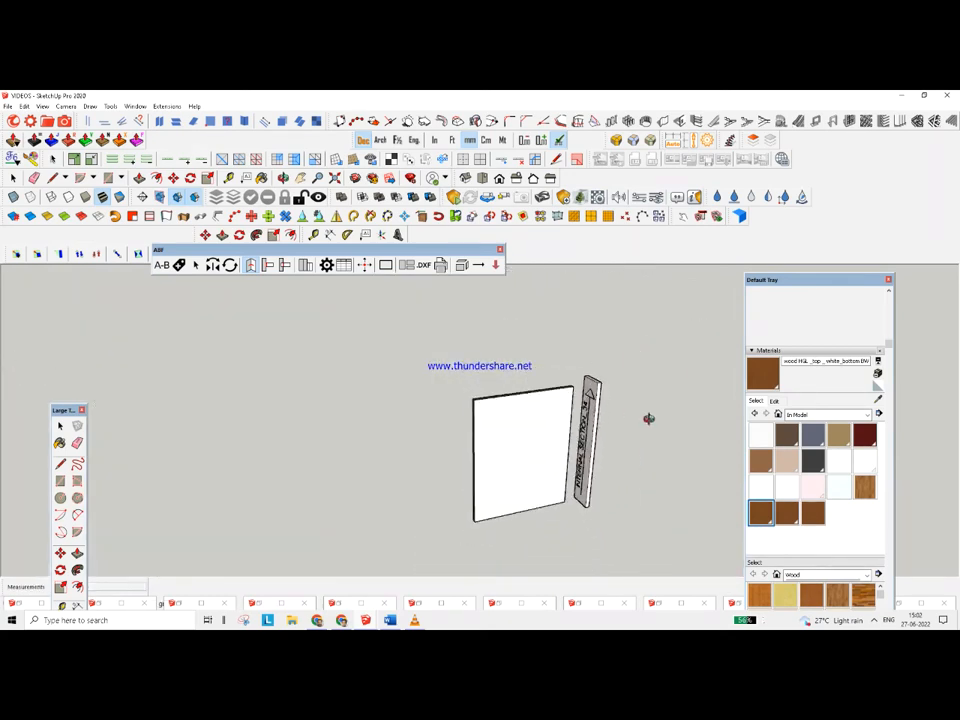
scroll(575, 426, "up", 5)
scroll(574, 422, "down", 5)
scroll(541, 424, "up", 4)
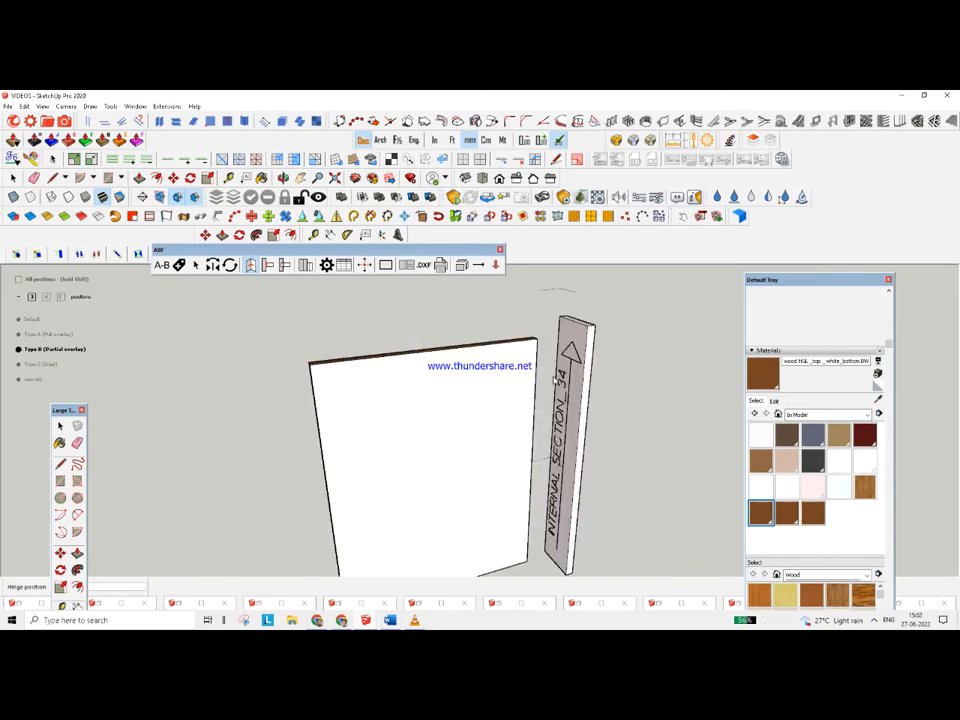
scroll(550, 370, "down", 3)
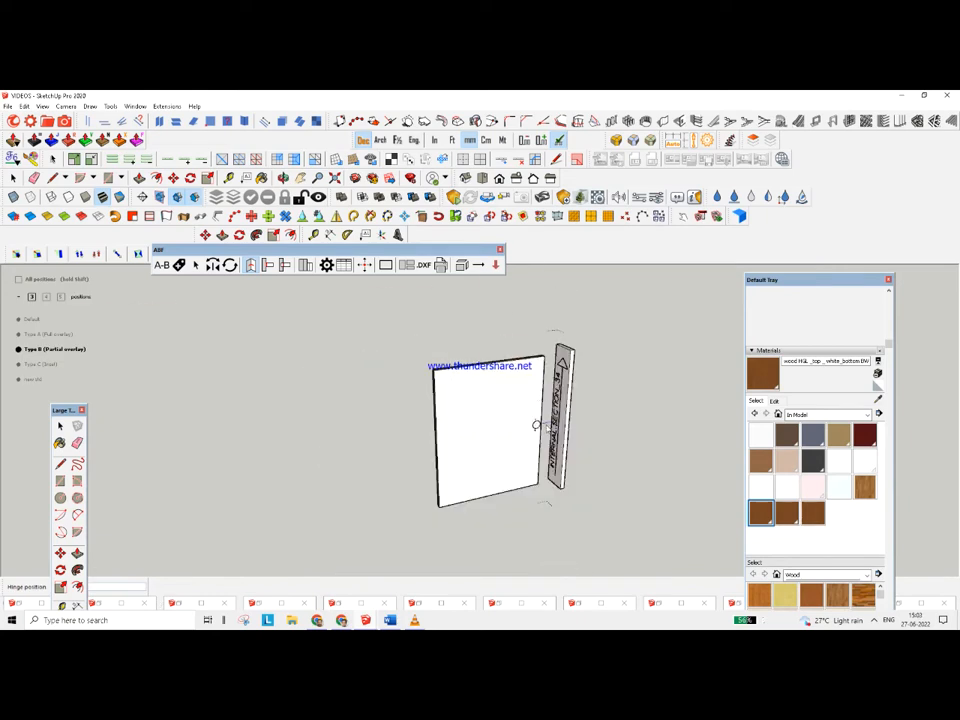
middle_click_drag(548, 448, 546, 351)
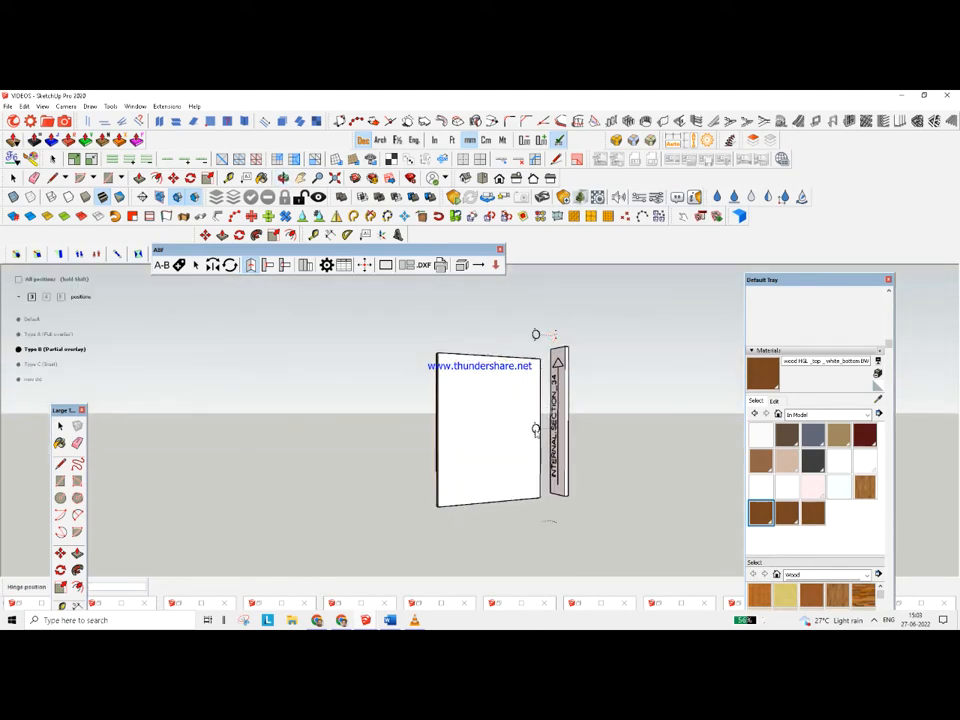
left_click(541, 431)
Place Type B hinges at the upper and lower positions between the long wall run's first shutter and INTERNAL SECTION_30
middle_click_drag(538, 441, 365, 420)
scroll(489, 403, "up", 1)
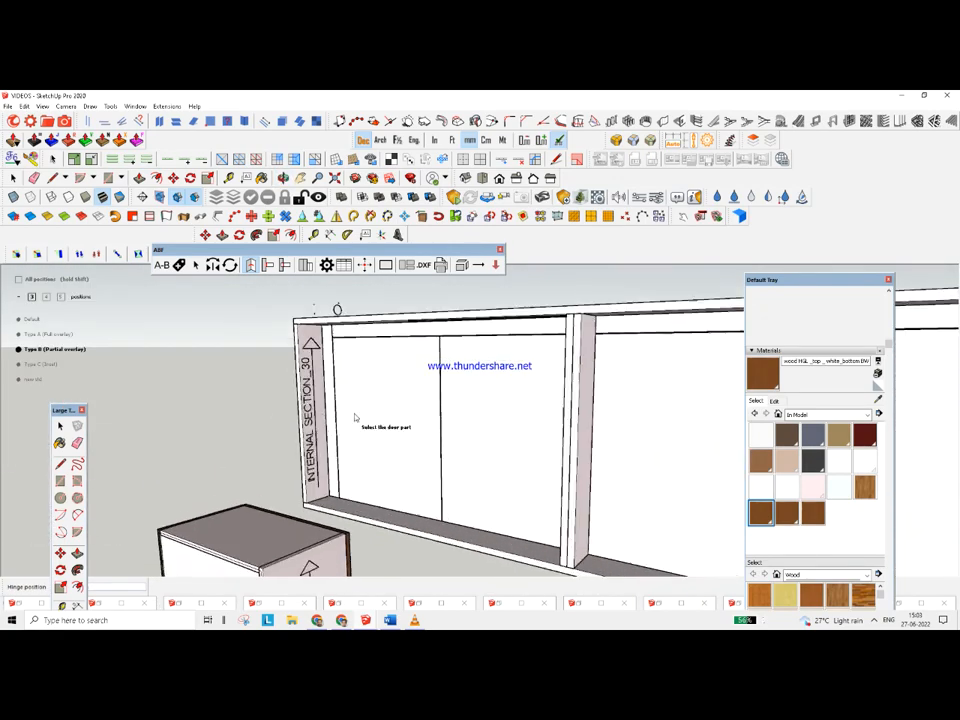
left_click(365, 420)
scroll(323, 342, "up", 4)
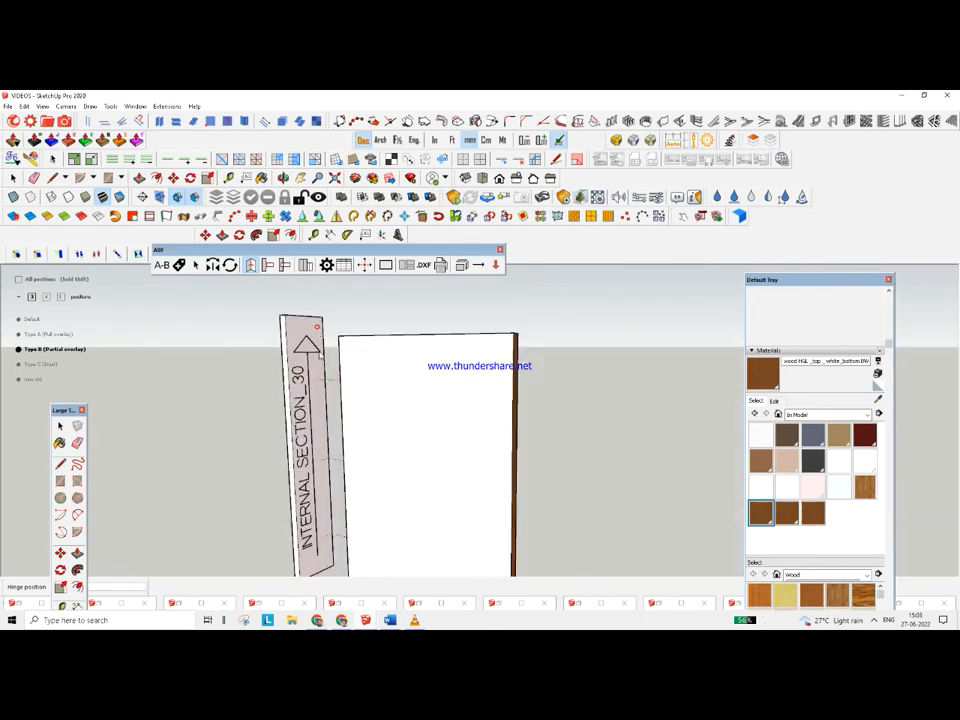
left_click(329, 537)
scroll(395, 406, "down", 2)
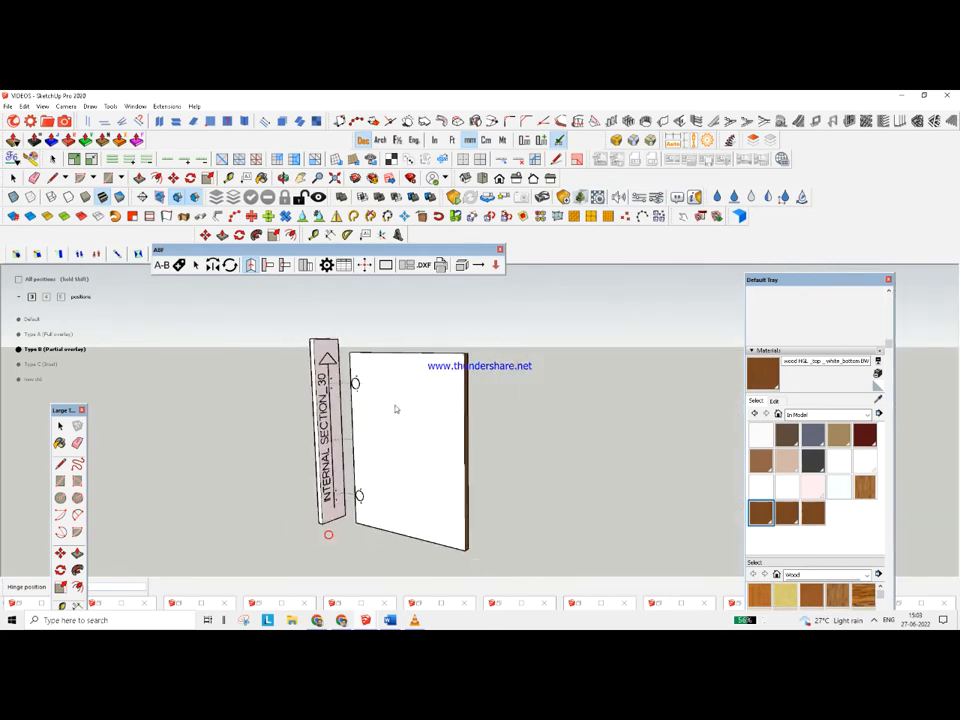
Place Type B hinges between the second shutter from INTERNAL SECTION_30 and the first divider panel of the long wall run
middle_click_drag(395, 407, 537, 401)
left_click(562, 398)
scroll(440, 407, "down", 2)
middle_click_drag(457, 413, 583, 411)
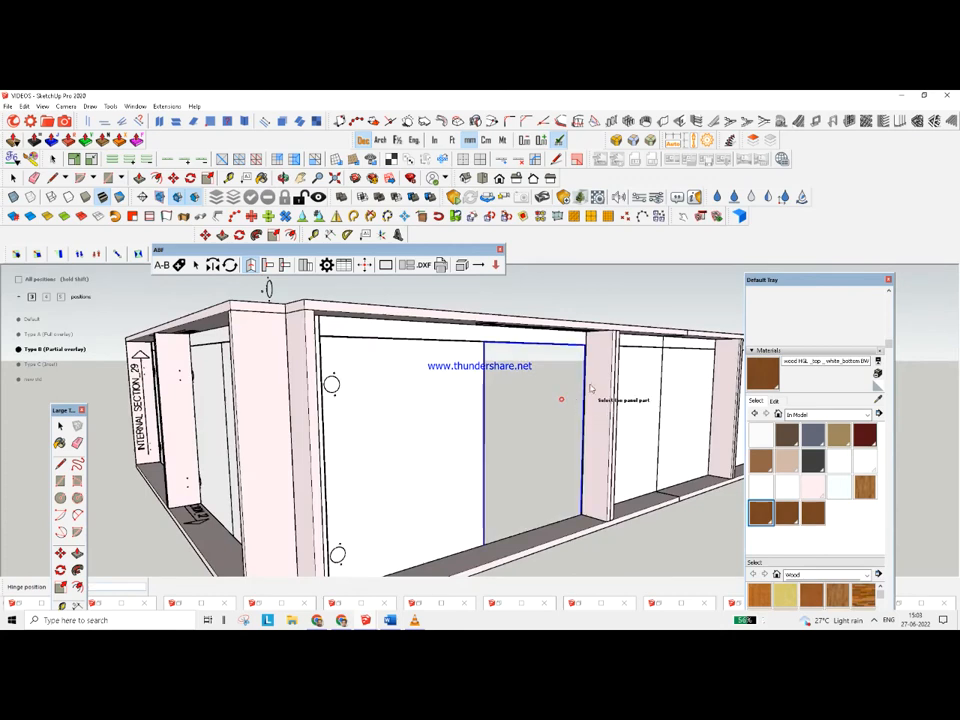
left_click(561, 396)
left_click(589, 497)
scroll(521, 470, "down", 2)
left_click(623, 452)
Place Type B hinges at the upper and lower positions between the third shutter from INTERNAL SECTION_30 and the first divider
middle_click_drag(623, 452, 360, 418)
middle_click_drag(470, 412, 356, 390)
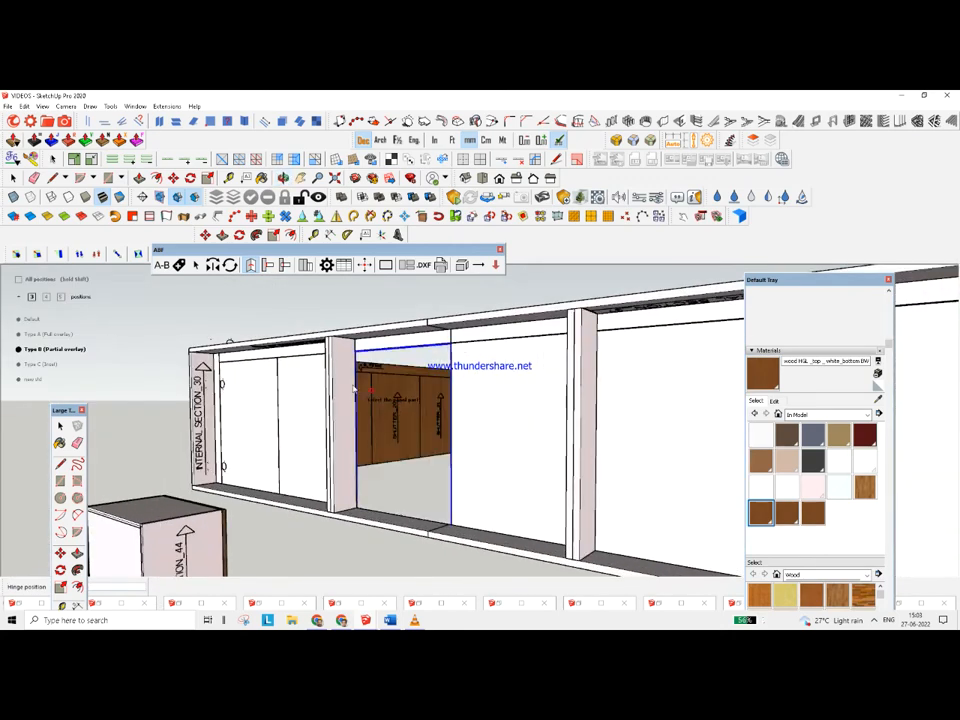
left_click(347, 377)
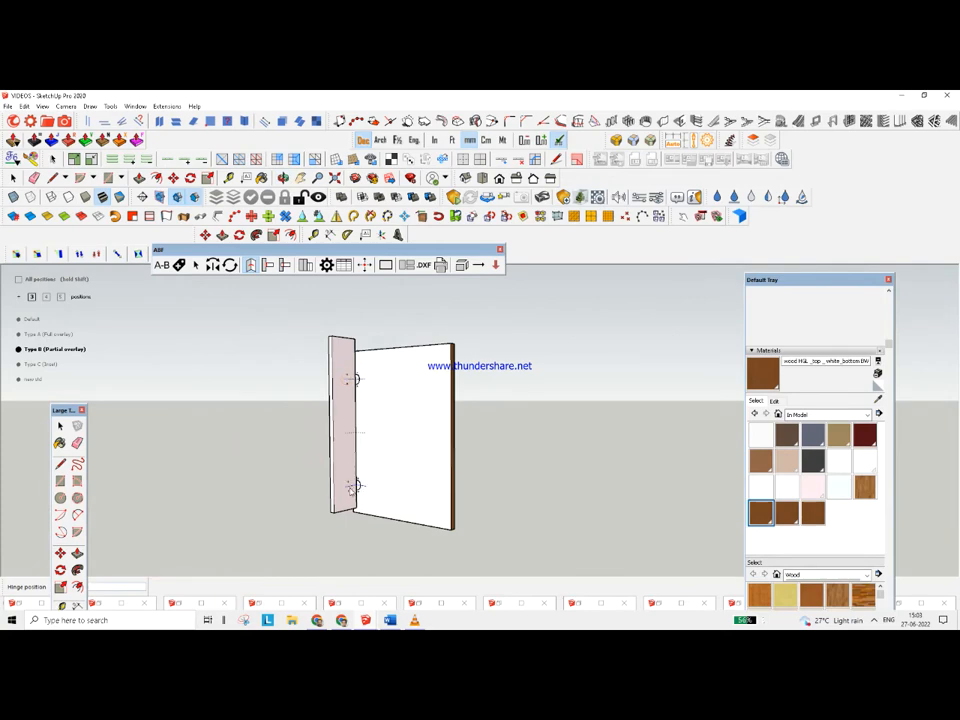
left_click(351, 490)
Place Type B hinges between the fourth shutter from INTERNAL SECTION_30 and the second divider panel of the long wall run
middle_click_drag(351, 489, 553, 499)
scroll(390, 453, "down", 2)
left_click(516, 441)
middle_click_drag(515, 438, 572, 438)
scroll(525, 415, "up", 1)
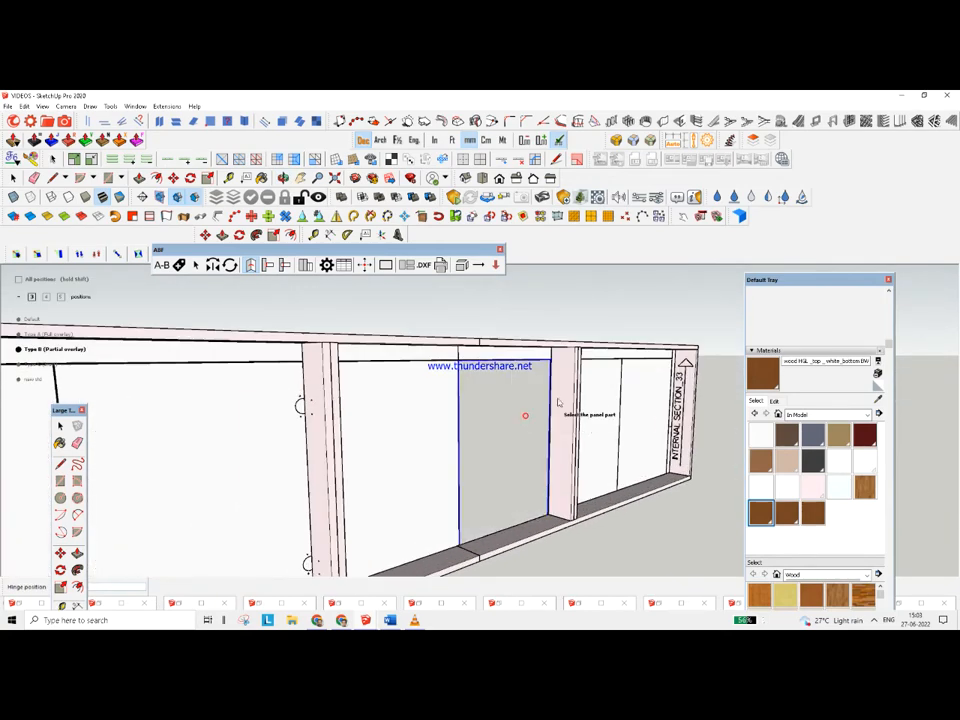
left_click(558, 403)
left_click(556, 499)
Place Type B hinges between the fifth shutter from INTERNAL SECTION_30 and the second divider panel
scroll(556, 490, "down", 2)
middle_click_drag(617, 450, 587, 439)
scroll(587, 439, "up", 3)
scroll(557, 431, "down", 3)
middle_click_drag(503, 427, 422, 431)
left_click(421, 426)
left_click(380, 377)
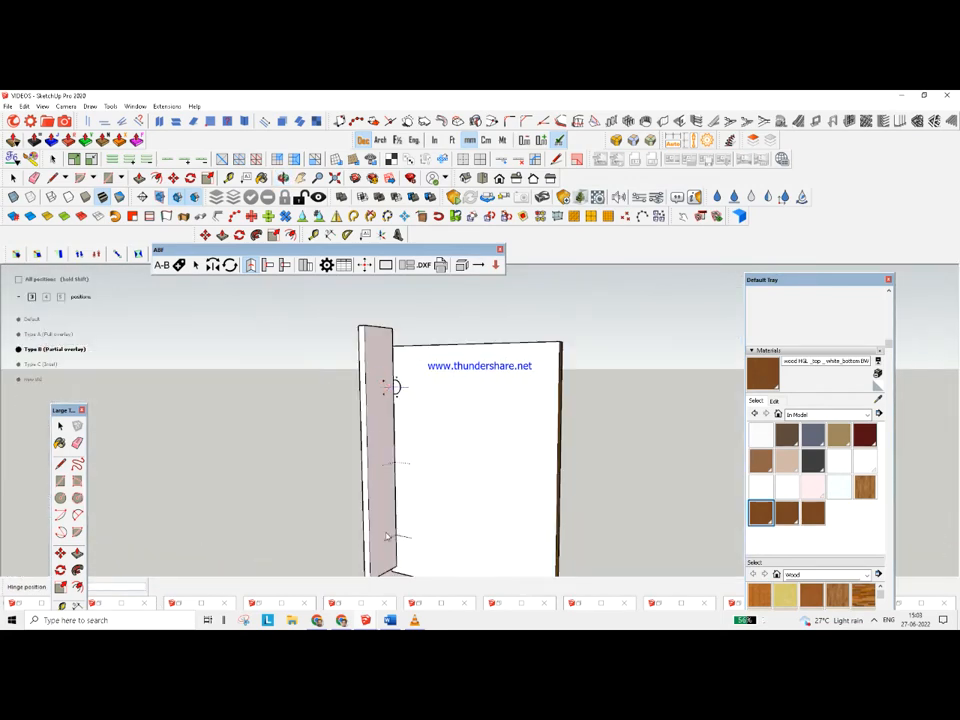
scroll(424, 430, "down", 3)
Place Type B hinges between the end shutter of the long wall run and the INTERNAL SECTION_33 panel
middle_click_drag(495, 411, 604, 437)
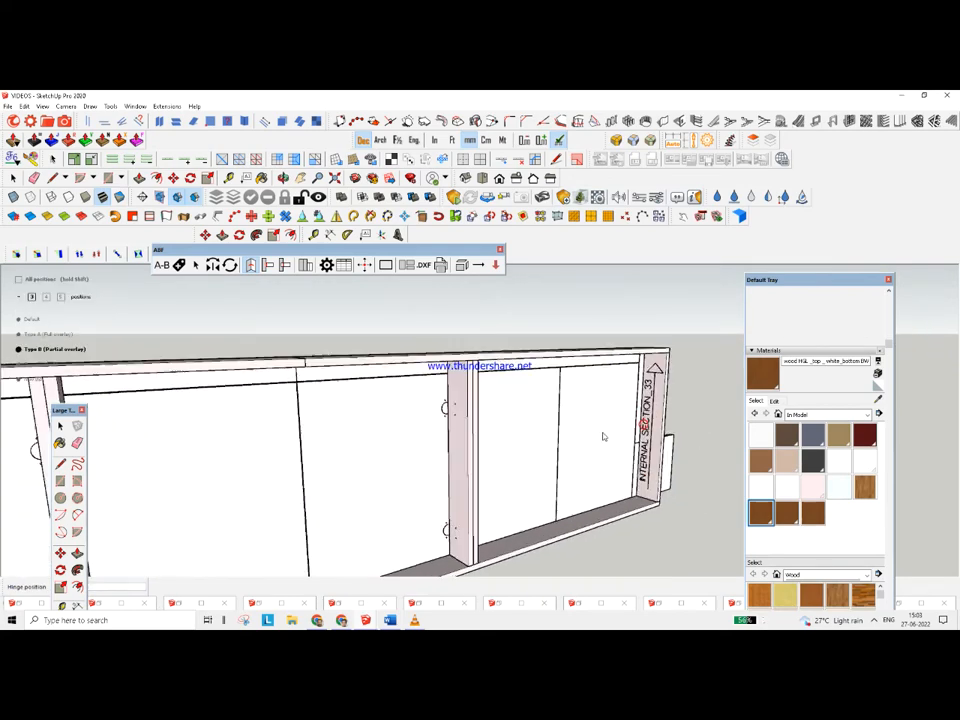
scroll(603, 433, "up", 2)
left_click(602, 429)
scroll(630, 410, "up", 2)
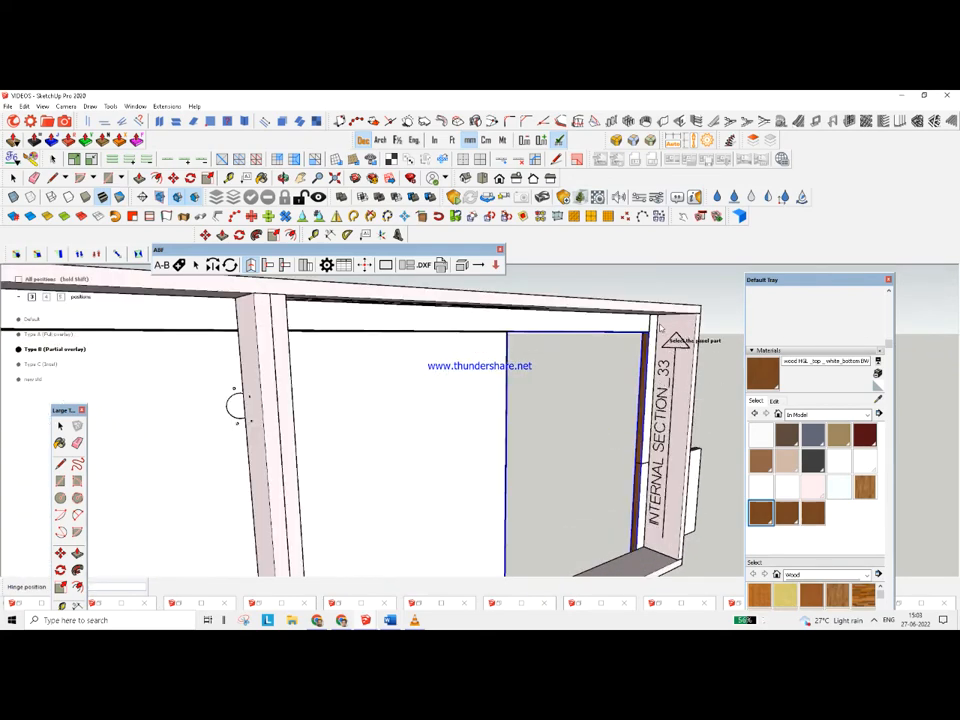
left_click(667, 335)
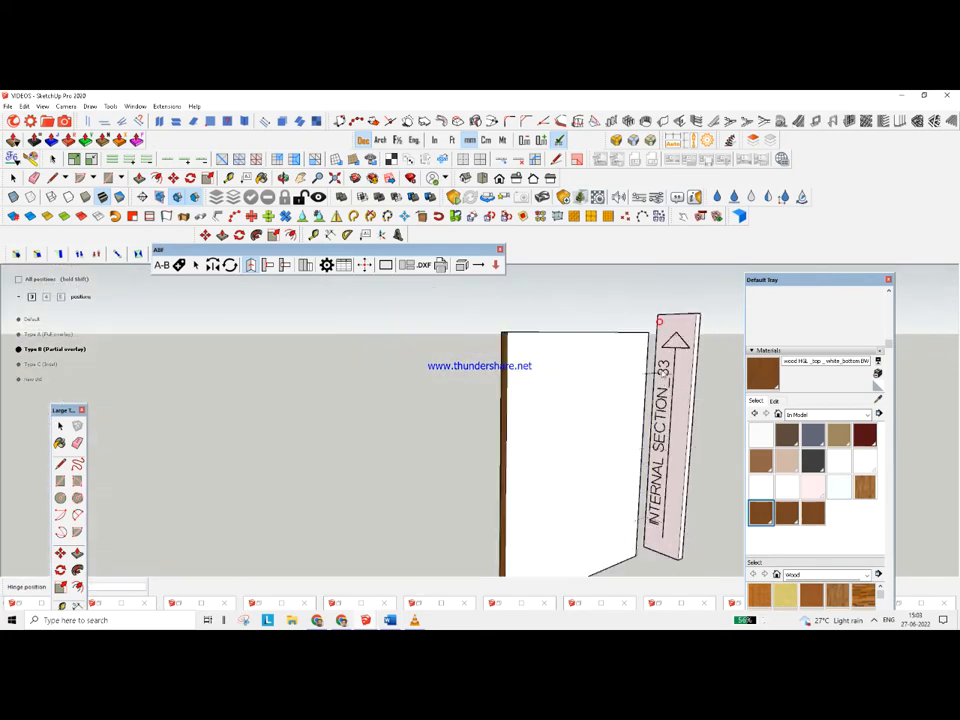
left_click(644, 519)
scroll(596, 402, "down", 2)
middle_click_drag(596, 402, 630, 428)
scroll(557, 355, "down", 3)
left_click(557, 345)
scroll(568, 418, "down", 3)
scroll(461, 425, "up", 2)
scroll(461, 425, "up", 2)
middle_click_drag(461, 425, 544, 411)
scroll(544, 411, "up", 4)
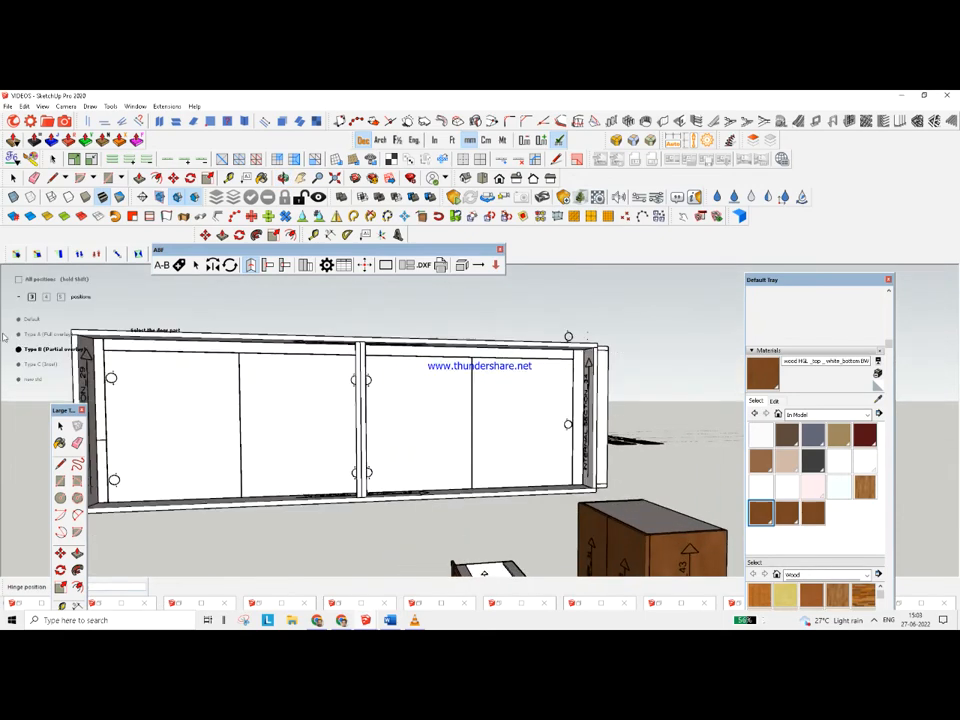
left_click(57, 427)
left_click(569, 336)
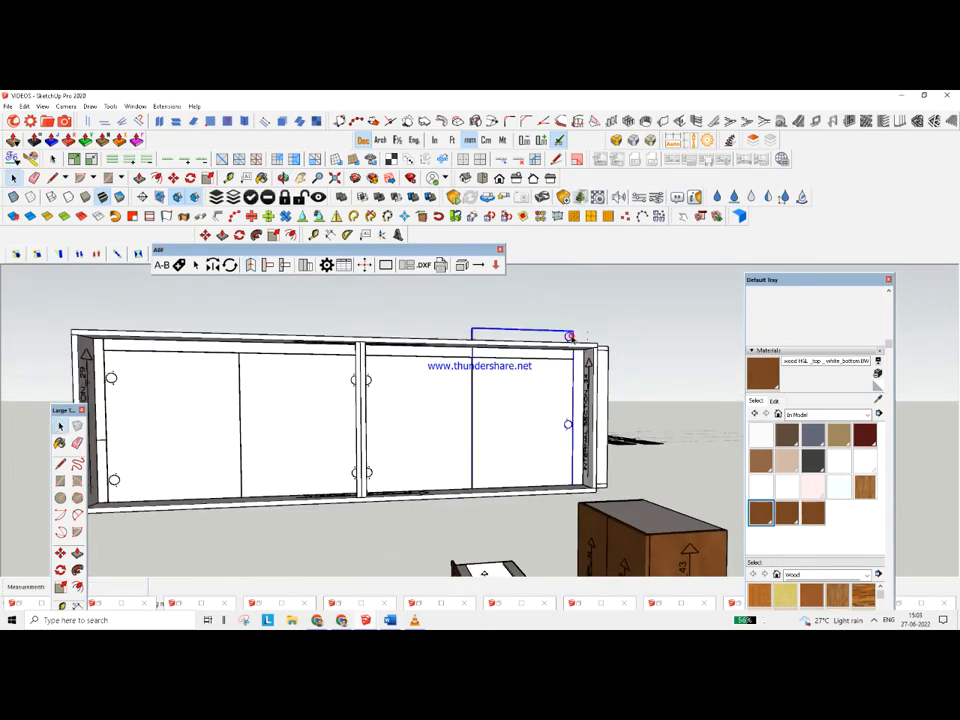
double_click(569, 336)
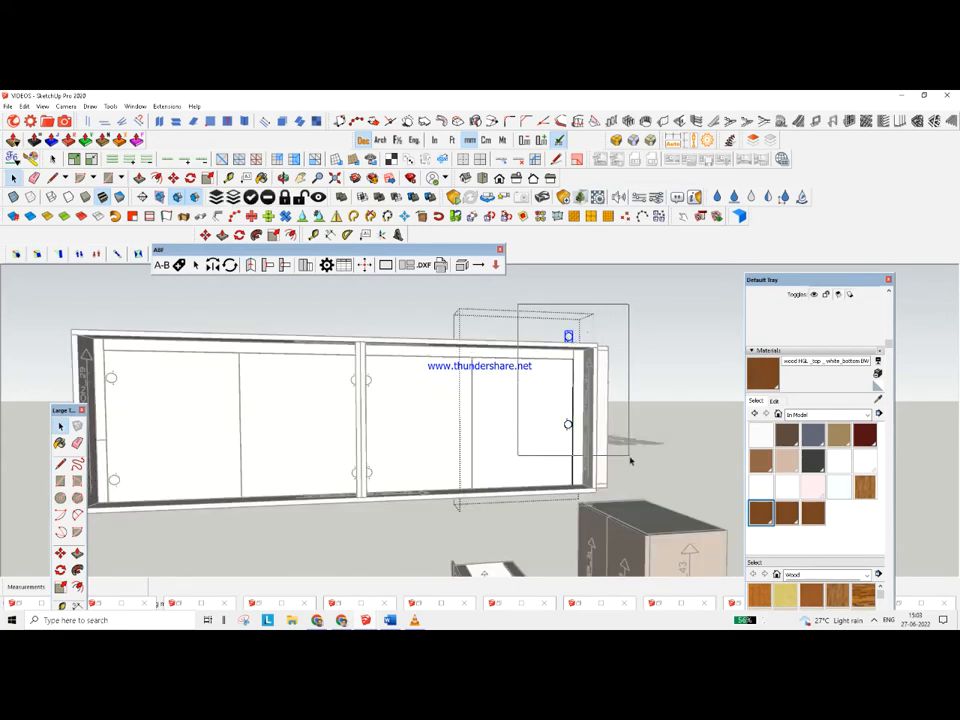
left_click(57, 429)
key("ctrl+4")
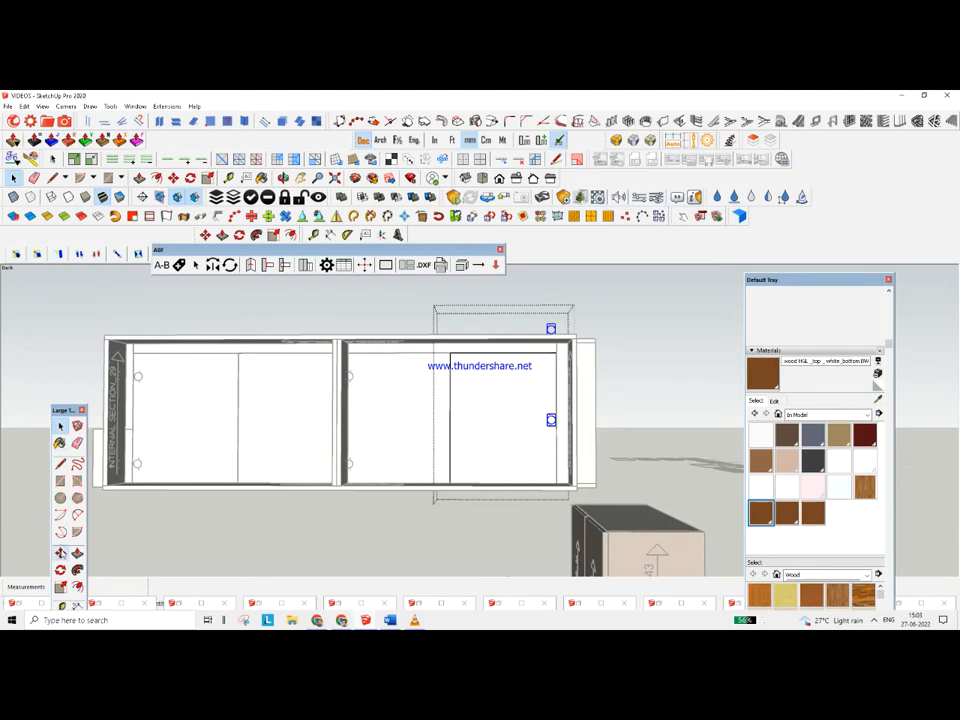
left_click(62, 555)
scroll(560, 379, "up", 1)
left_click(524, 368)
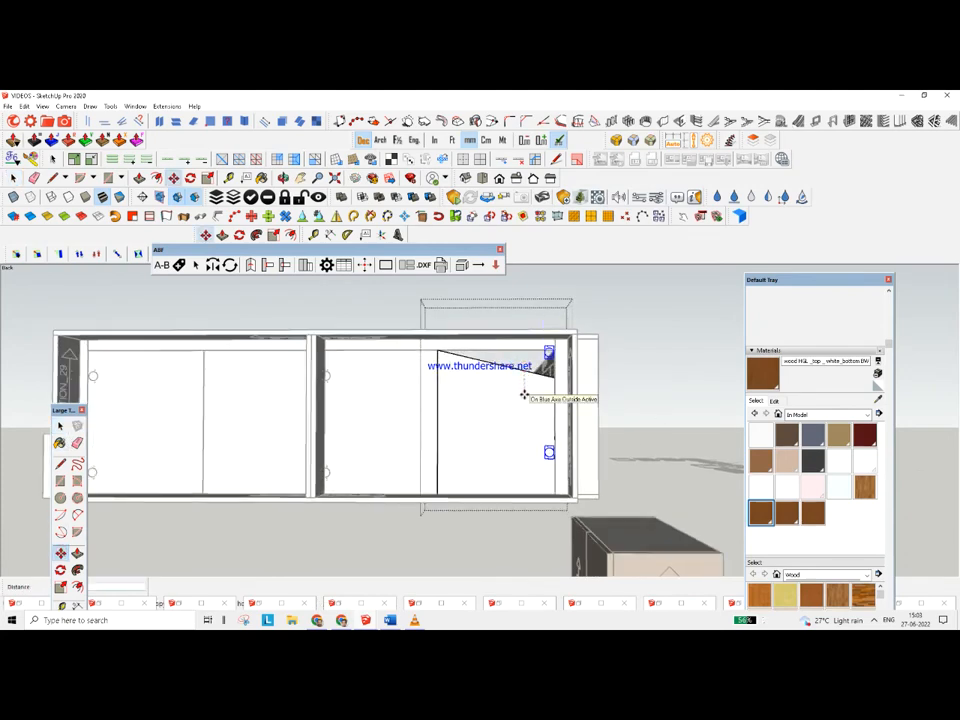
key("Escape")
Delete the misplaced upper hinge drilling from the end shutter beside INTERNAL SECTION_34
left_click(61, 427)
middle_click_drag(548, 297, 552, 334)
left_click(608, 323)
scroll(552, 334, "up", 1)
double_click(552, 334)
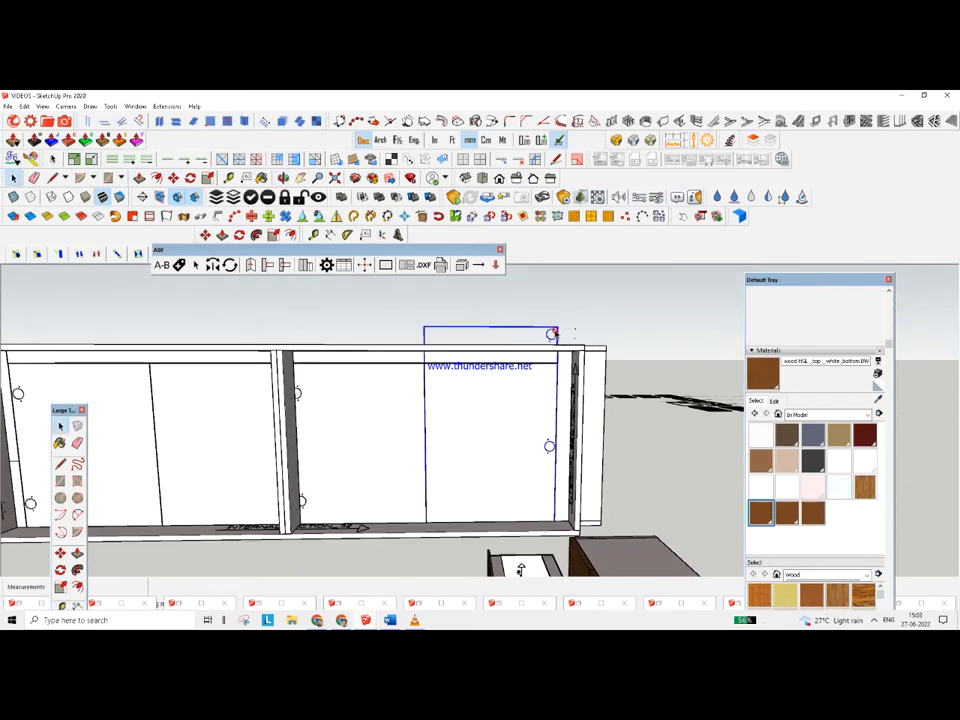
left_click(552, 334)
left_click_drag(518, 311, 613, 349)
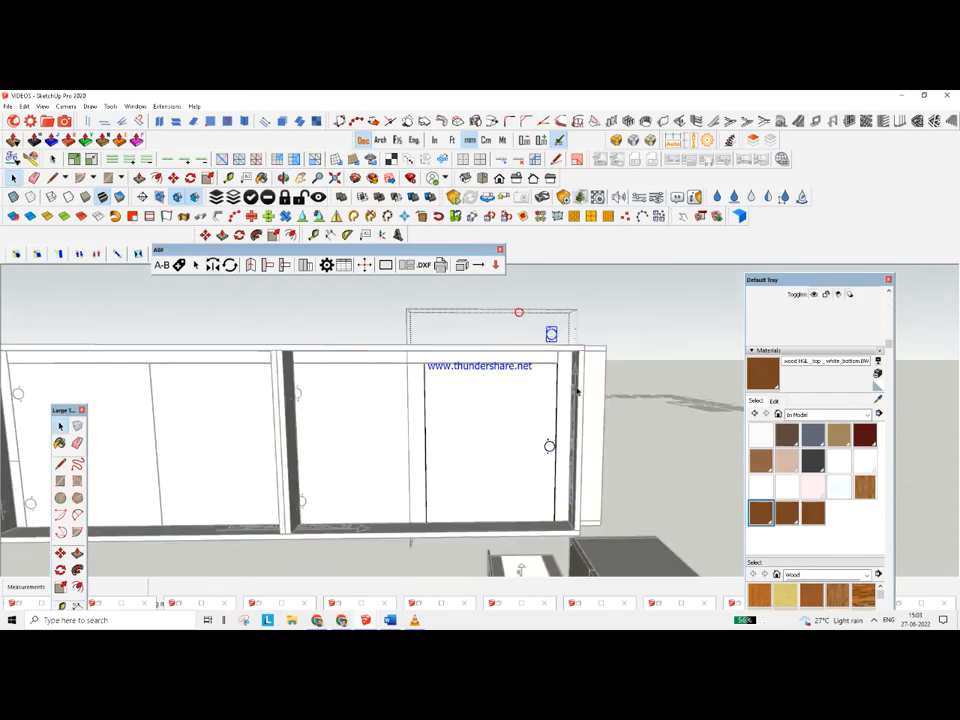
left_click(621, 351)
double_click(555, 338)
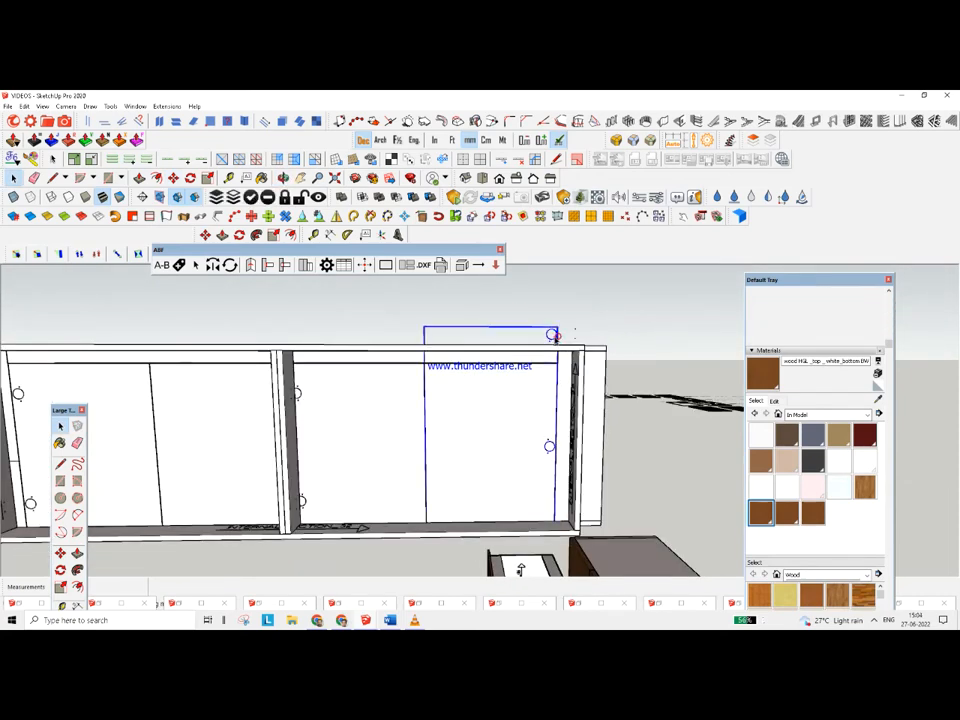
left_click(555, 338)
key("Delete")
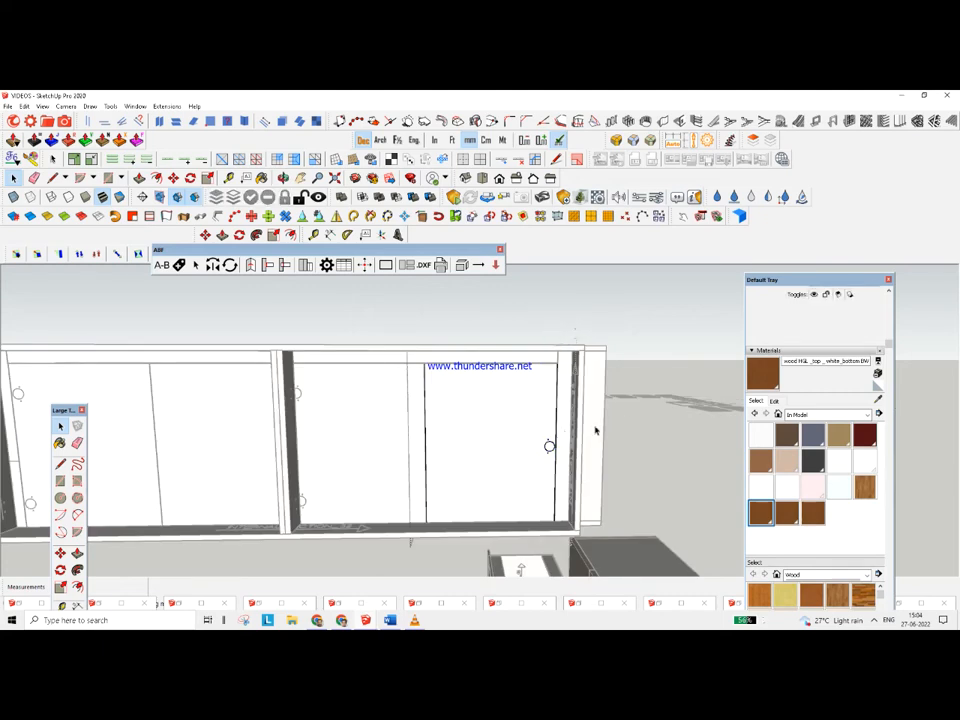
left_click(626, 414)
Delete the lower hinge drilling from the same end shutter beside INTERNAL SECTION_34
double_click(550, 453)
left_click(551, 454)
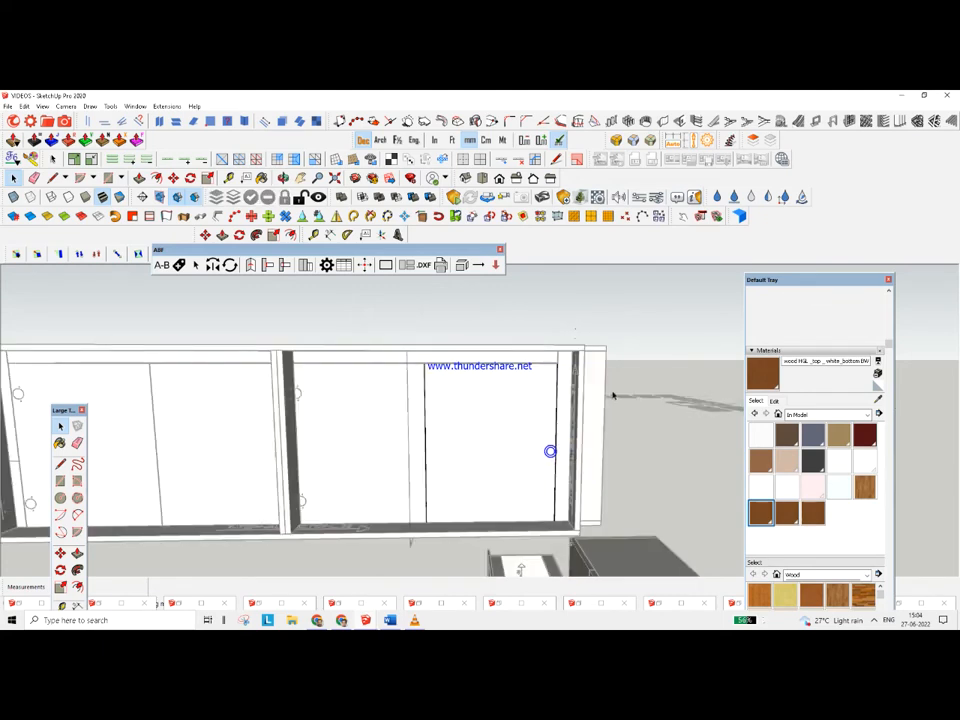
key("Delete")
left_click(613, 394)
Delete the misplaced hinge screw holes belonging to the INTERNAL SECTION_34 panel
middle_click_drag(613, 394, 581, 386)
double_click(530, 351)
left_click(530, 350)
left_click_drag(507, 298, 594, 362)
key("Delete")
middle_click_drag(571, 357, 682, 318)
left_click(691, 305)
Place Type B hinges at the upper and lower positions between the end shutter and the INTERNAL SECTION_34 panel
middle_click_drag(604, 342, 628, 392)
left_click(521, 394)
scroll(394, 364, "down", 2)
left_click(252, 266)
scroll(553, 420, "up", 4)
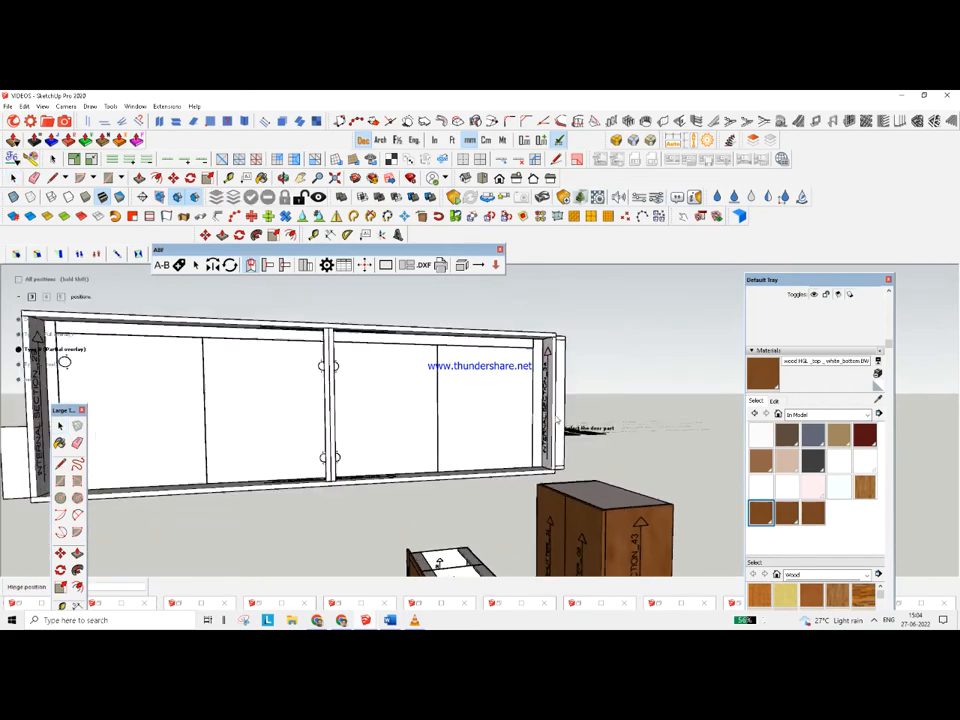
left_click(488, 385)
middle_click_drag(500, 384, 566, 381)
scroll(560, 350, "up", 3)
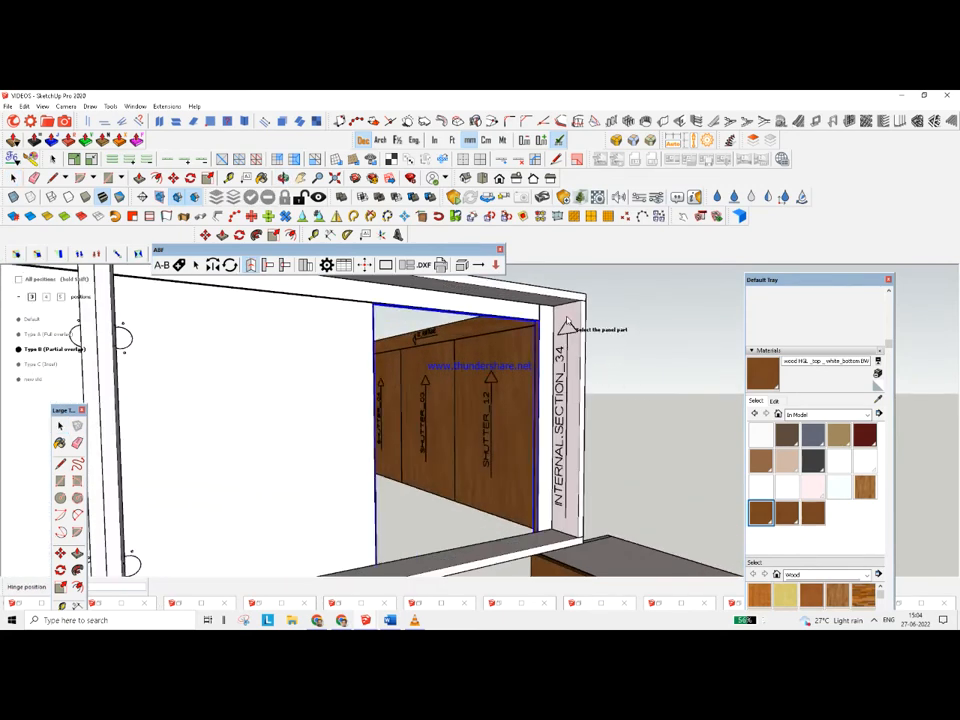
left_click(577, 315)
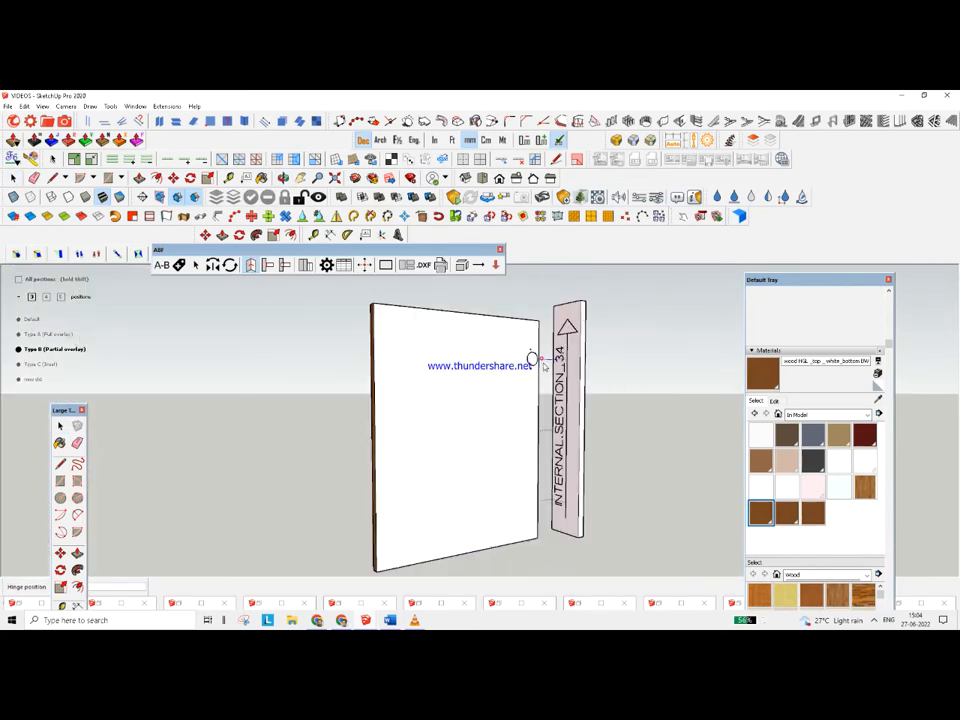
scroll(535, 397, "down", 2)
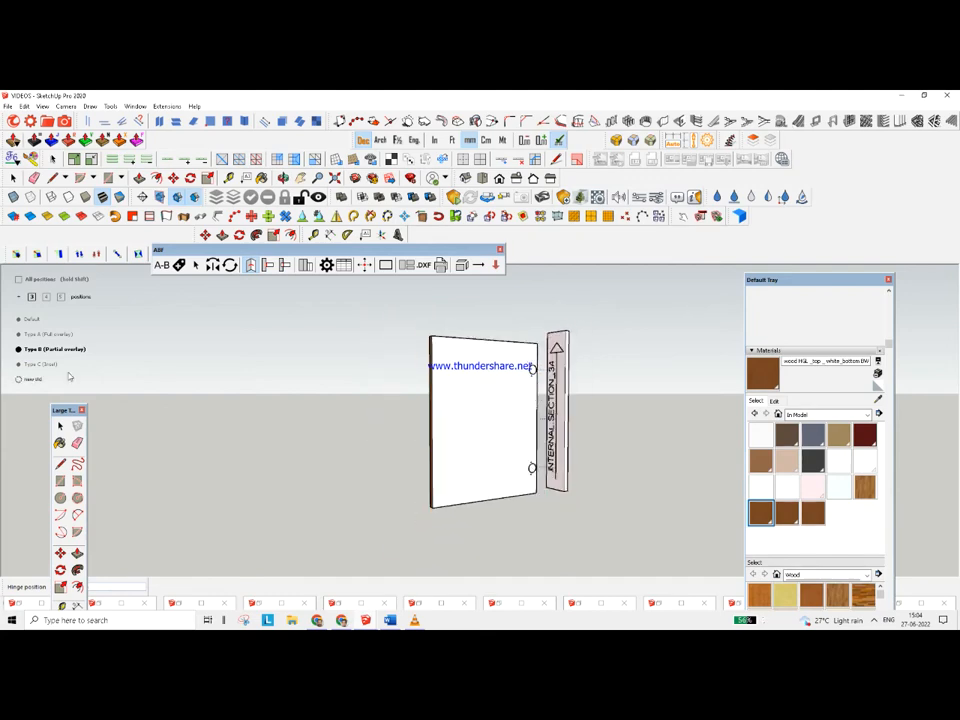
left_click(553, 424)
scroll(668, 446, "down", 7)
scroll(430, 440, "up", 5)
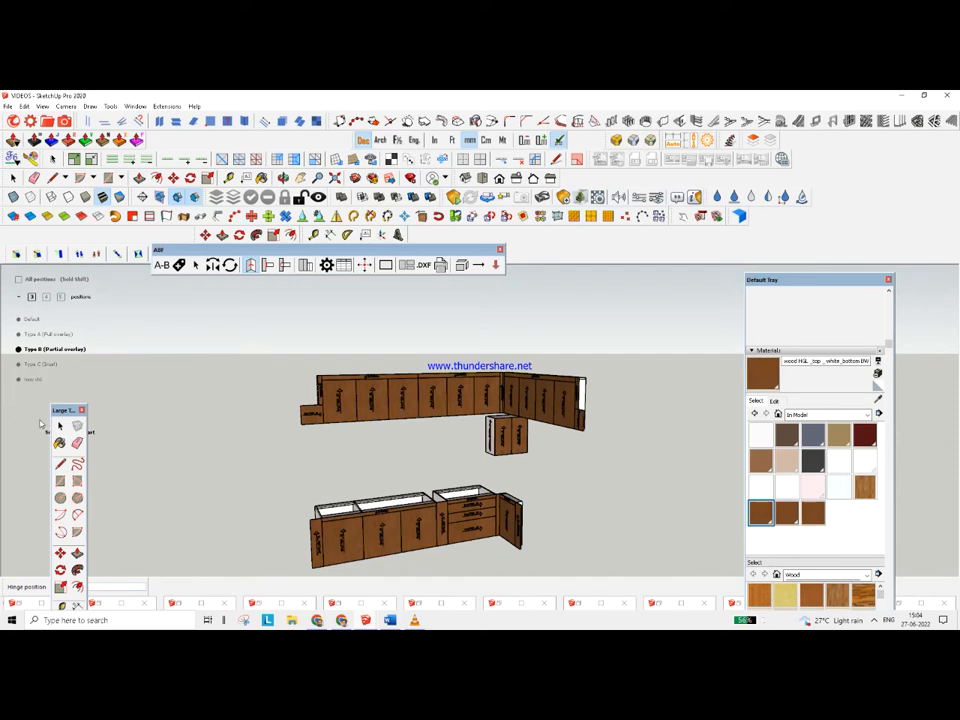
left_click(60, 427)
scroll(538, 418, "down", 3)
middle_click_drag(512, 387, 526, 438)
scroll(526, 441, "up", 2)
scroll(490, 367, "down", 6)
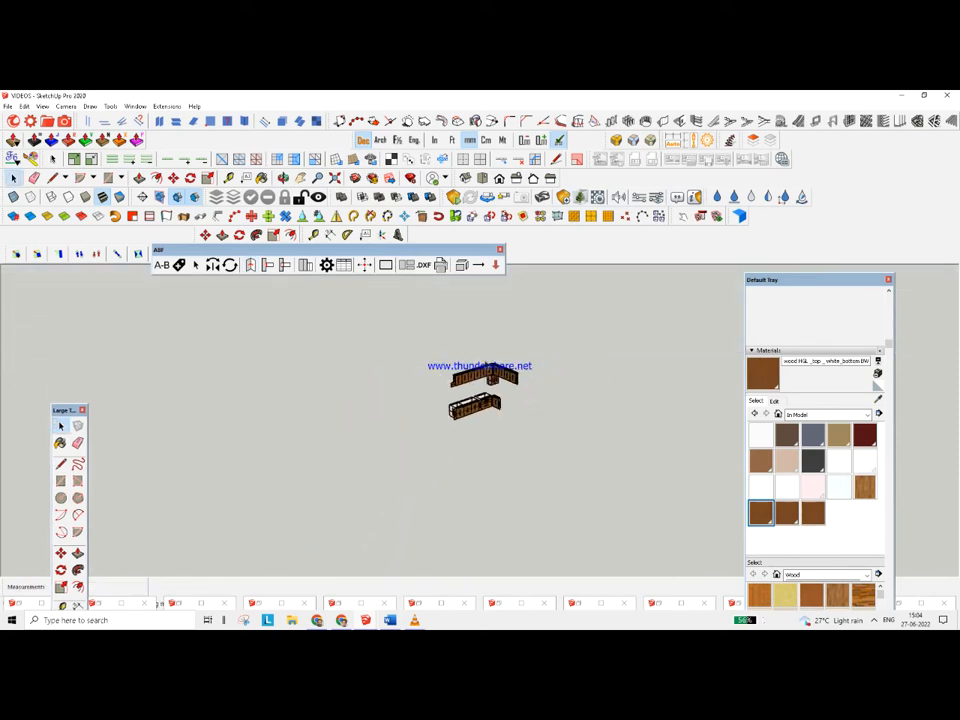
middle_click_drag(493, 365, 521, 375)
scroll(456, 360, "up", 3)
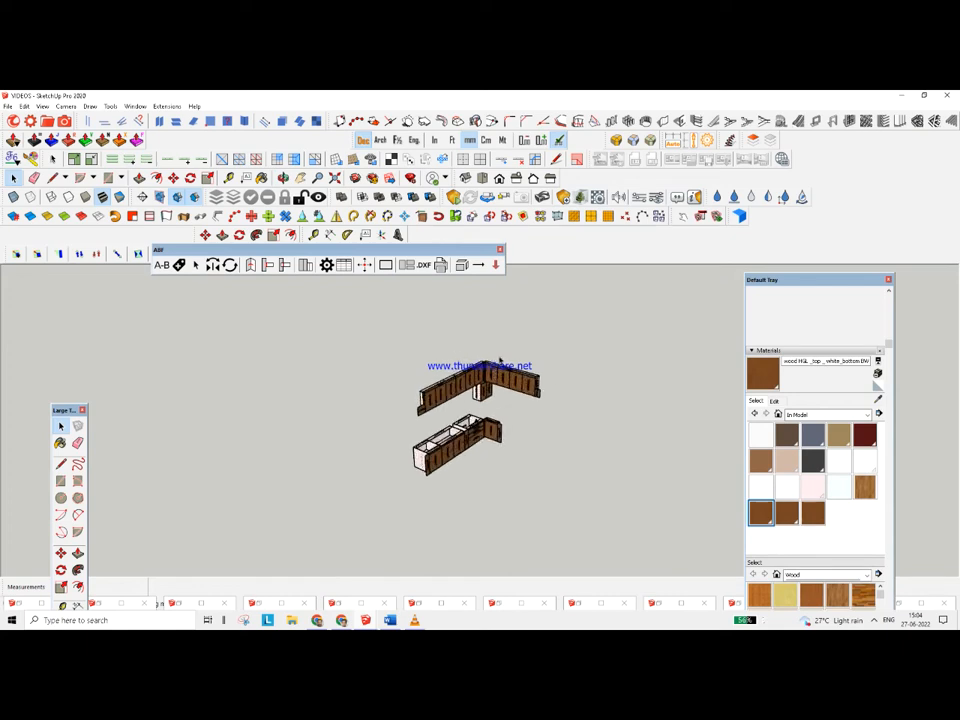
scroll(540, 375, "up", 2)
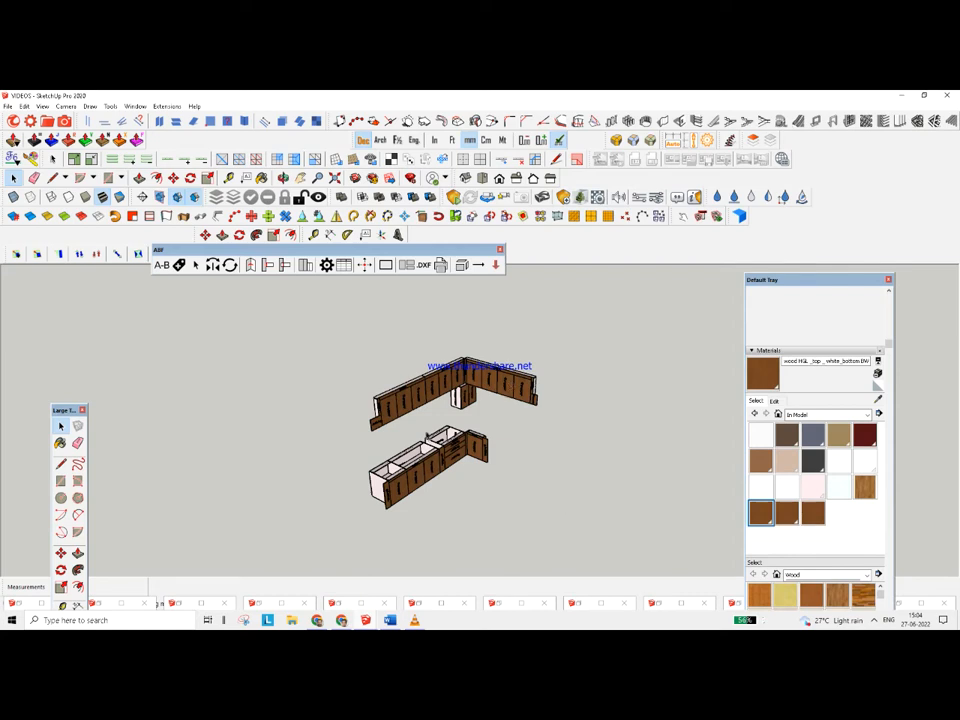
scroll(404, 440, "up", 2)
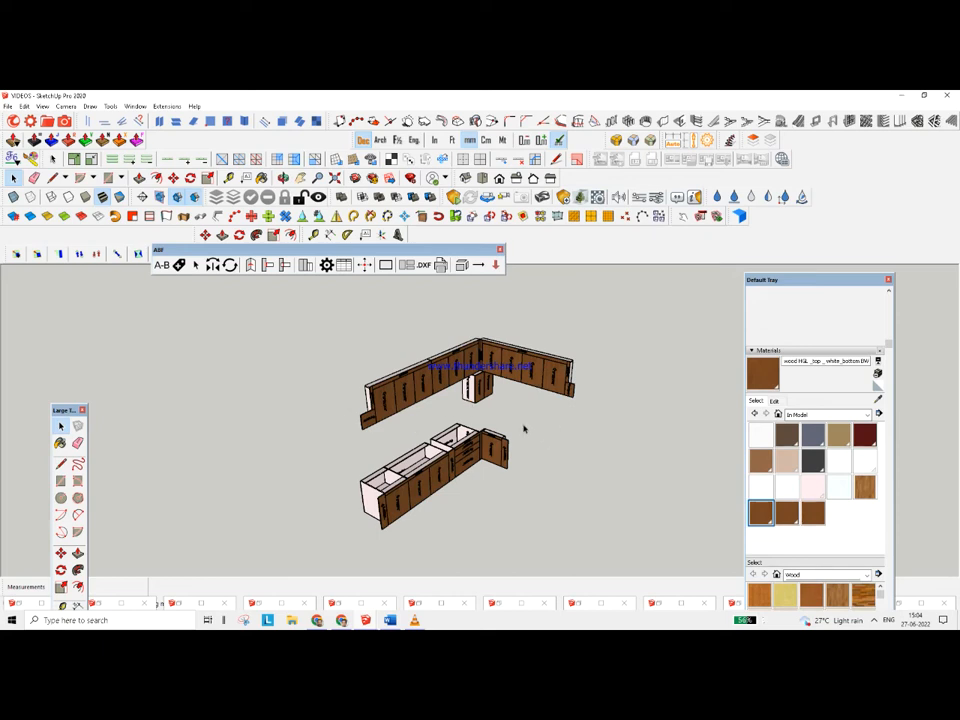
scroll(520, 408, "down", 5)
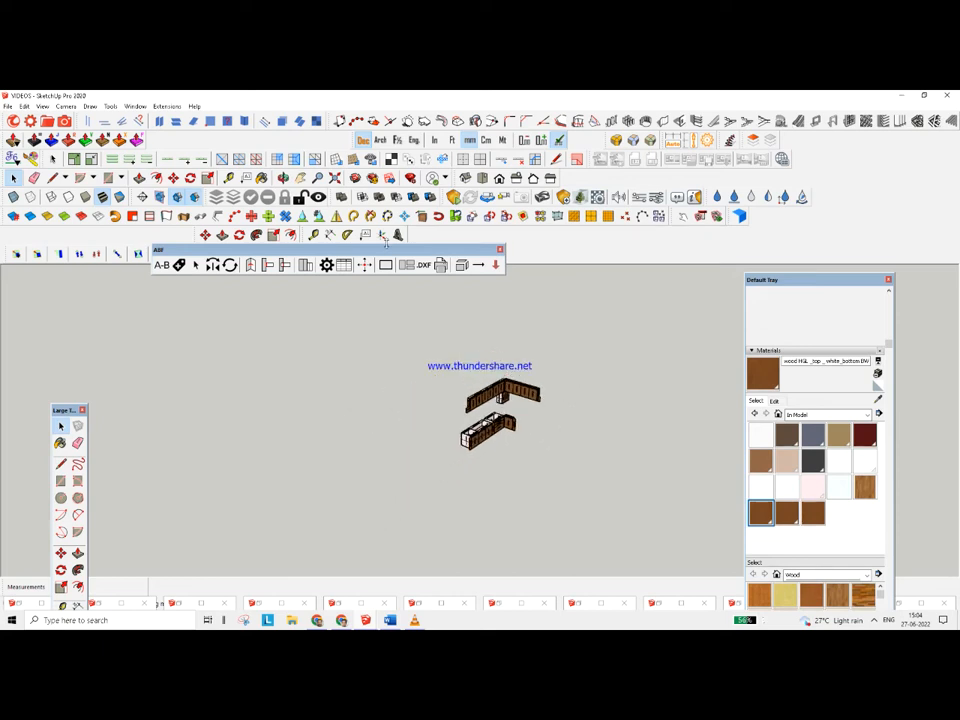
Delete the old nesting layout placed away from the kitchen model
middle_click_drag(520, 408, 284, 476)
left_click(284, 472)
middle_click_drag(414, 347, 259, 394)
key("Delete")
Select the complete kitchen with its upper and lower cabinets and nest its parts onto sheets
middle_click_drag(572, 311, 414, 348)
left_click_drag(356, 317, 557, 497)
scroll(465, 392, "up", 4)
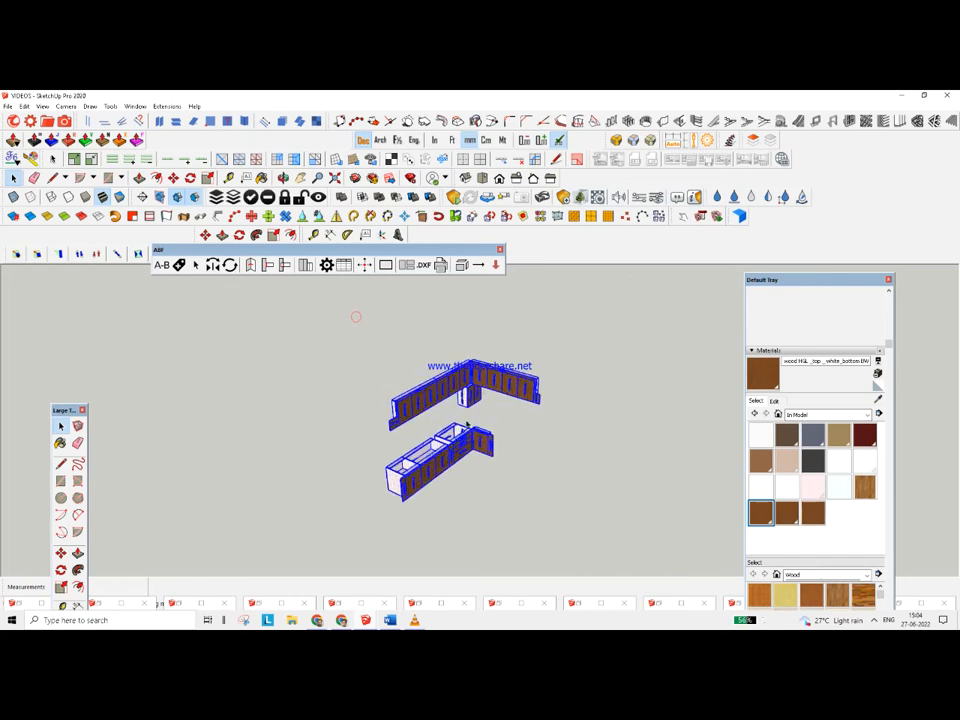
scroll(574, 348, "down", 5)
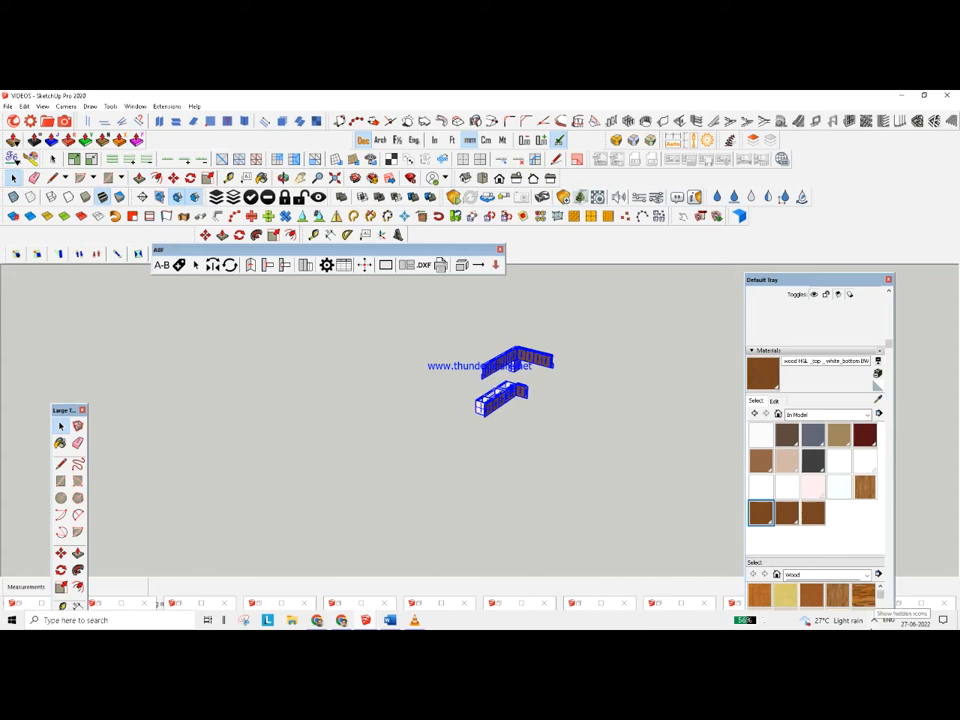
left_click(874, 620)
mouse_move(600, 450)
middle_mouse_down()
mouse_move(469, 399)
mouse_move(568, 339)
mouse_move(401, 364)
mouse_move(480, 418)
mouse_move(439, 392)
mouse_move(422, 493)
mouse_move(379, 539)
mouse_move(388, 506)
mouse_move(454, 510)
mouse_move(485, 410)
middle_mouse_up()
Examine the nested sheets of each material, including the backside hinge drilling on the white_top, white_bottom BWP-18mm internal sections
scroll(474, 378, "up", 10)
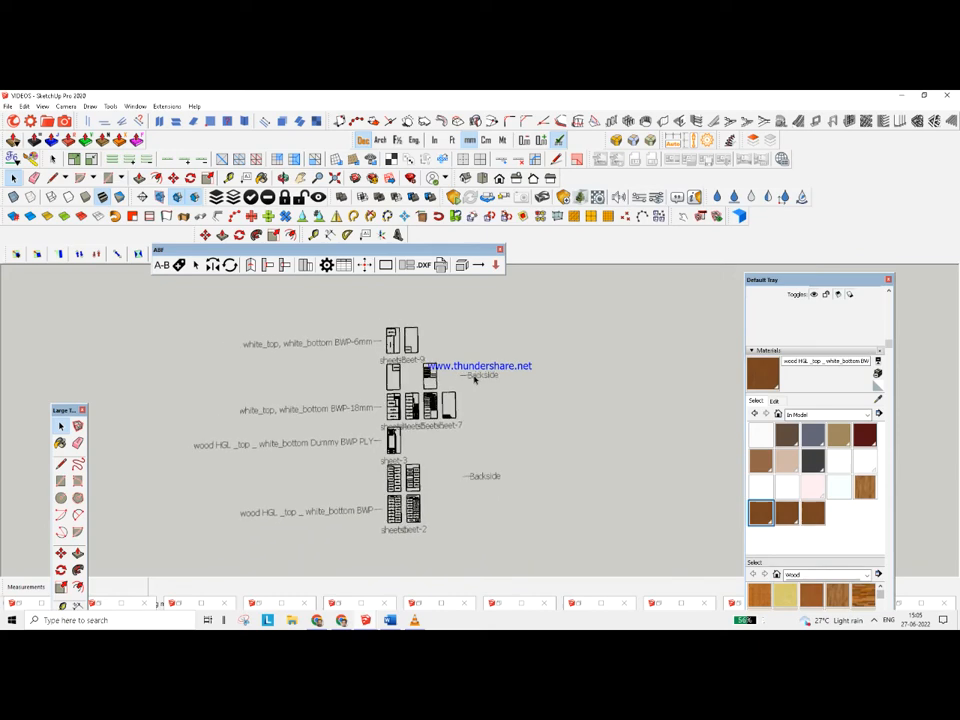
scroll(433, 399, "up", 3)
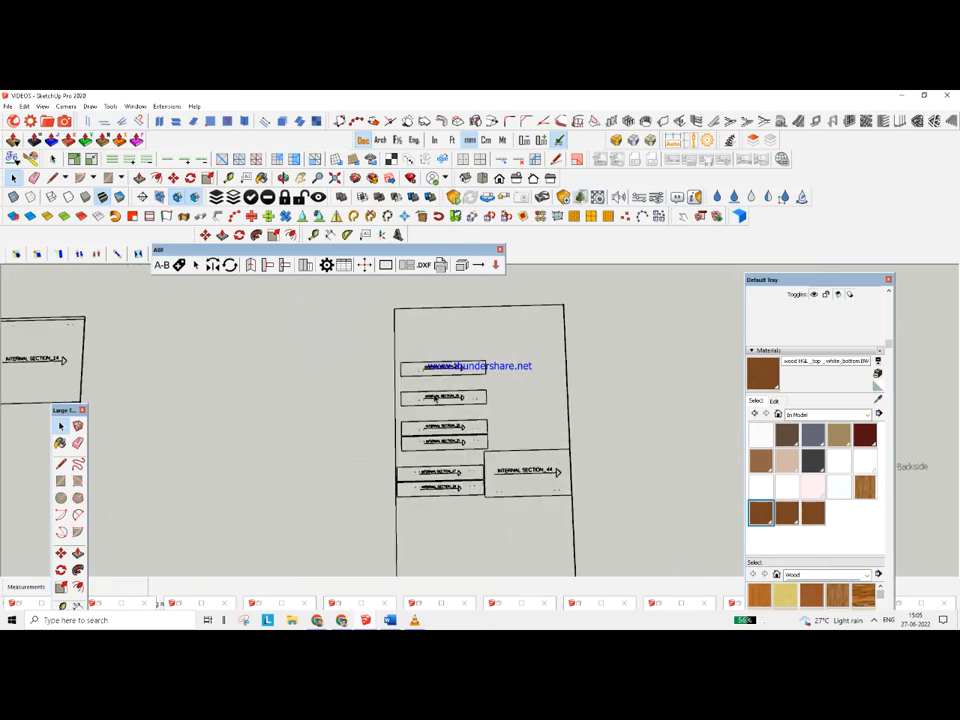
scroll(500, 470, "up", 5)
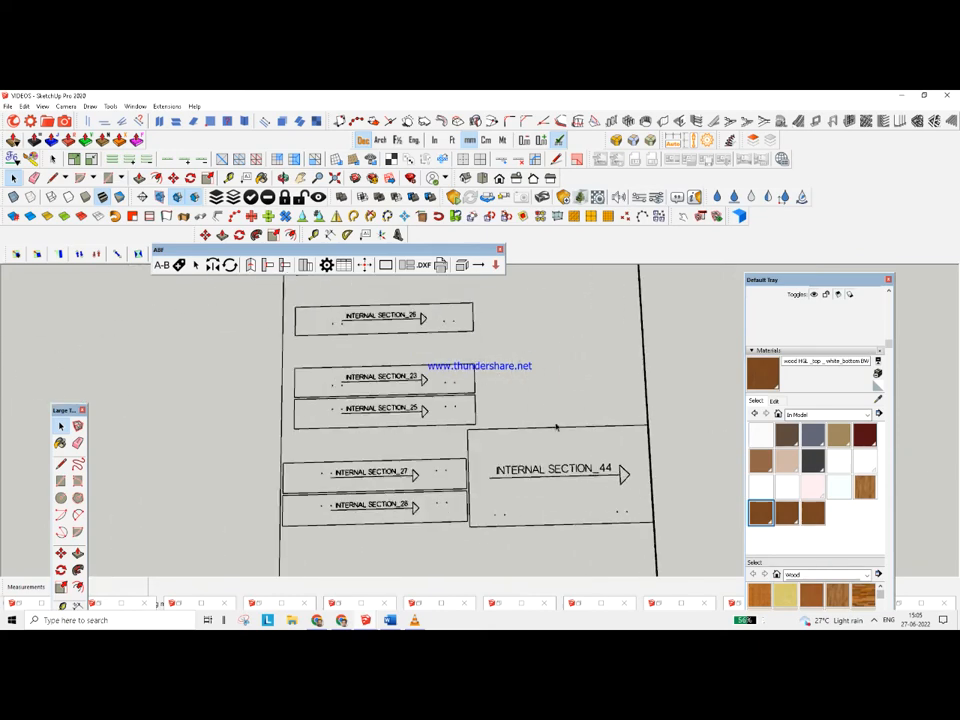
scroll(556, 427, "down", 8)
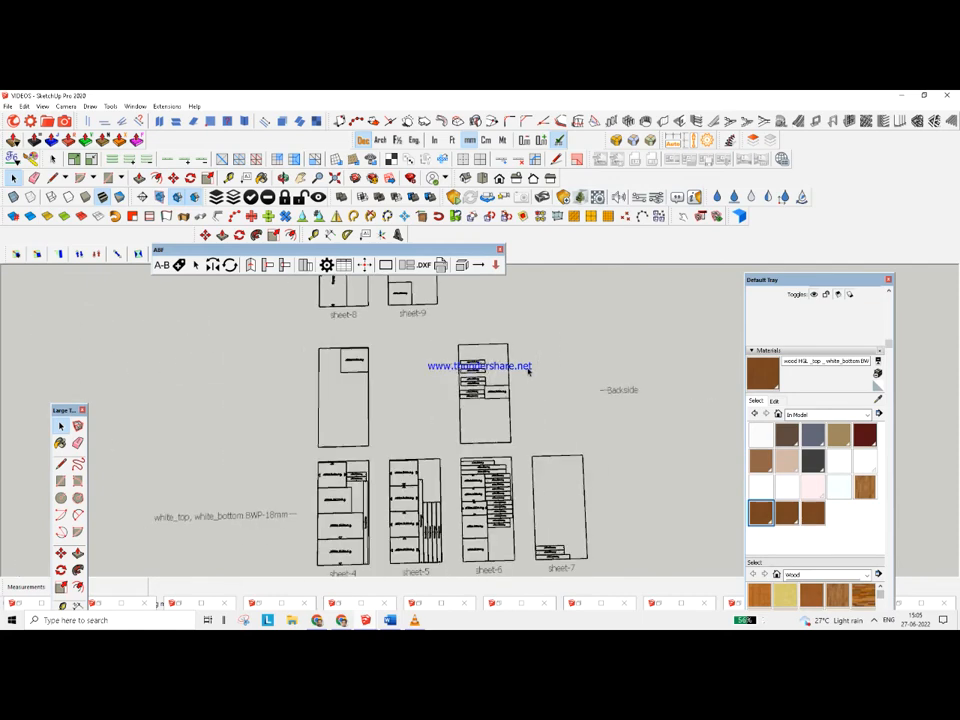
scroll(523, 374, "down", 5)
scroll(439, 395, "up", 5)
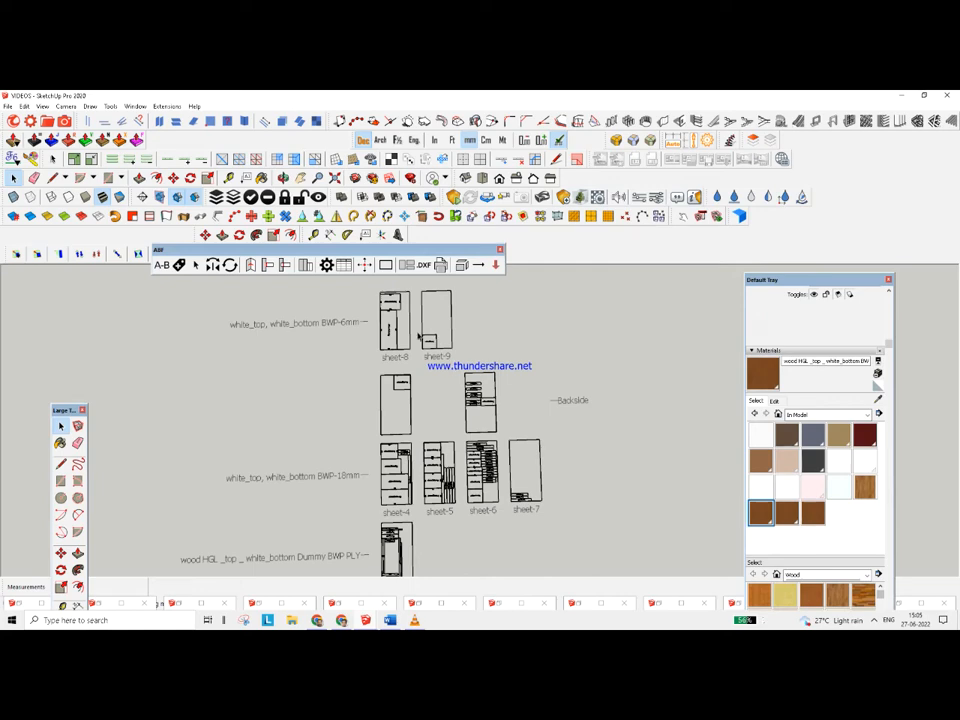
scroll(419, 338, "up", 4)
scroll(360, 312, "down", 3)
scroll(395, 445, "up", 2)
scroll(395, 445, "down", 3)
scroll(395, 445, "up", 2)
scroll(395, 445, "down", 3)
scroll(370, 498, "up", 2)
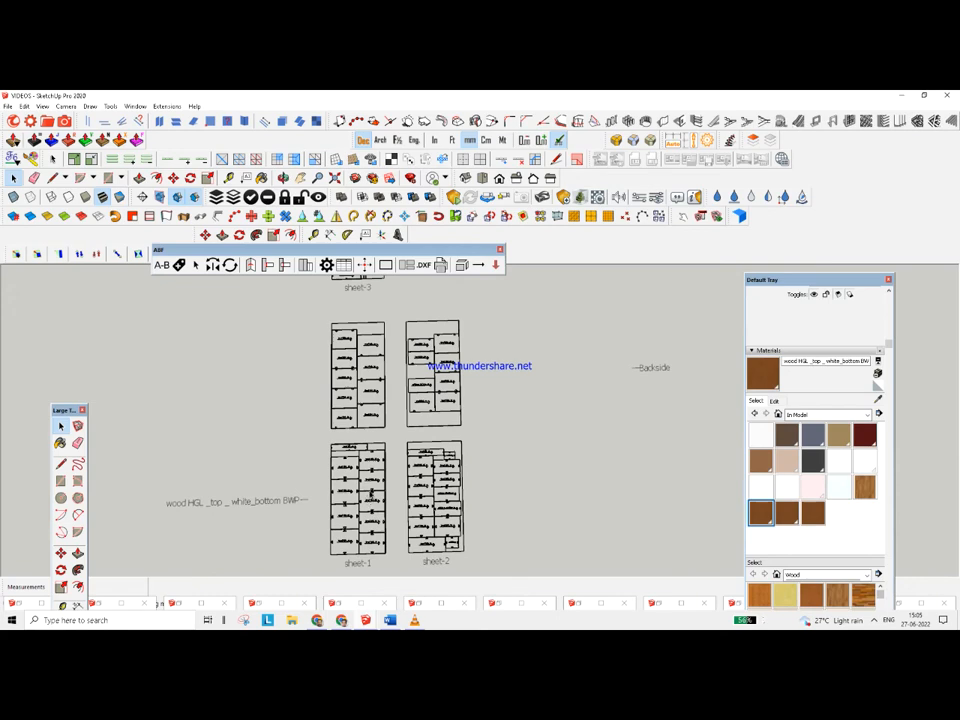
Examine the wood HGL _top _ white_bottom BWP shutter sheets and the hinge drilling on their backside sheets
scroll(371, 490, "up", 5)
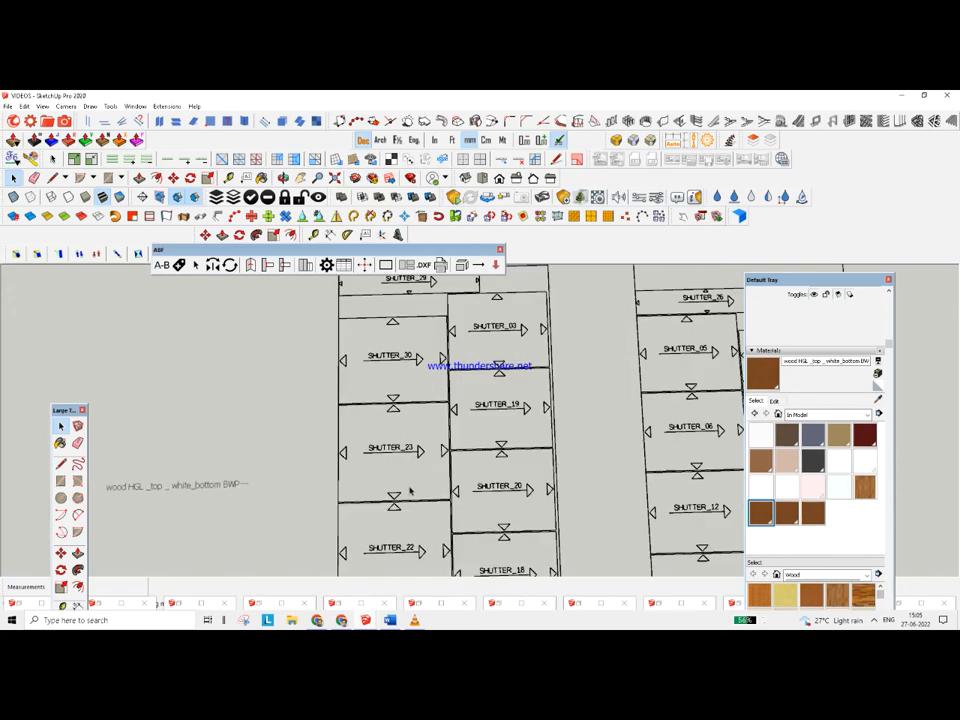
scroll(408, 488, "down", 4)
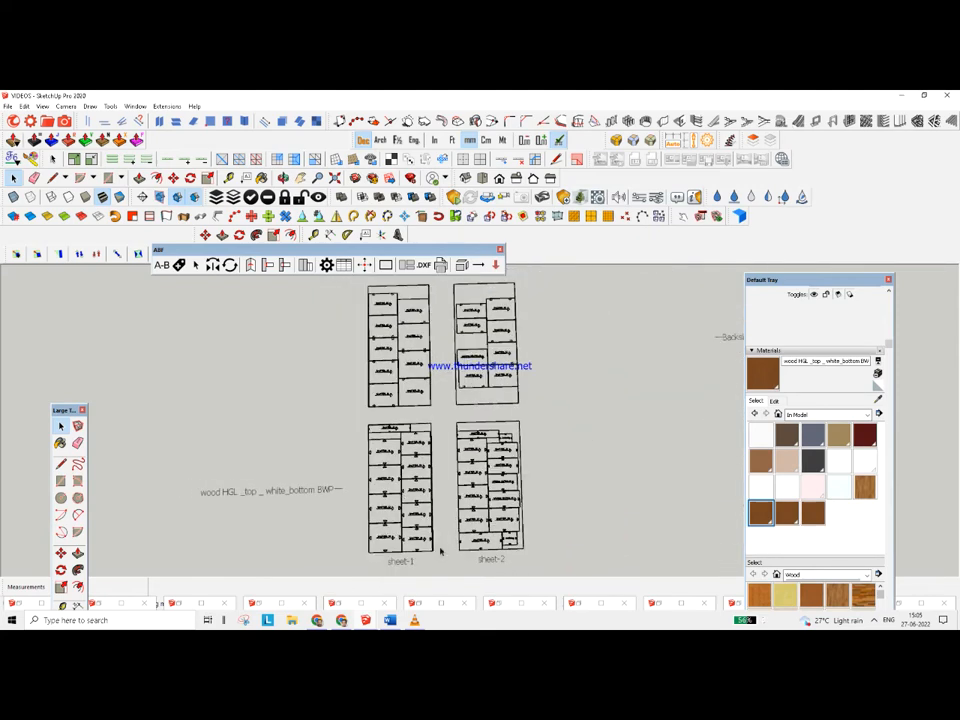
scroll(440, 550, "down", 2)
scroll(470, 215, "up", 3)
scroll(485, 445, "up", 6)
scroll(500, 470, "down", 2)
scroll(493, 497, "up", 5)
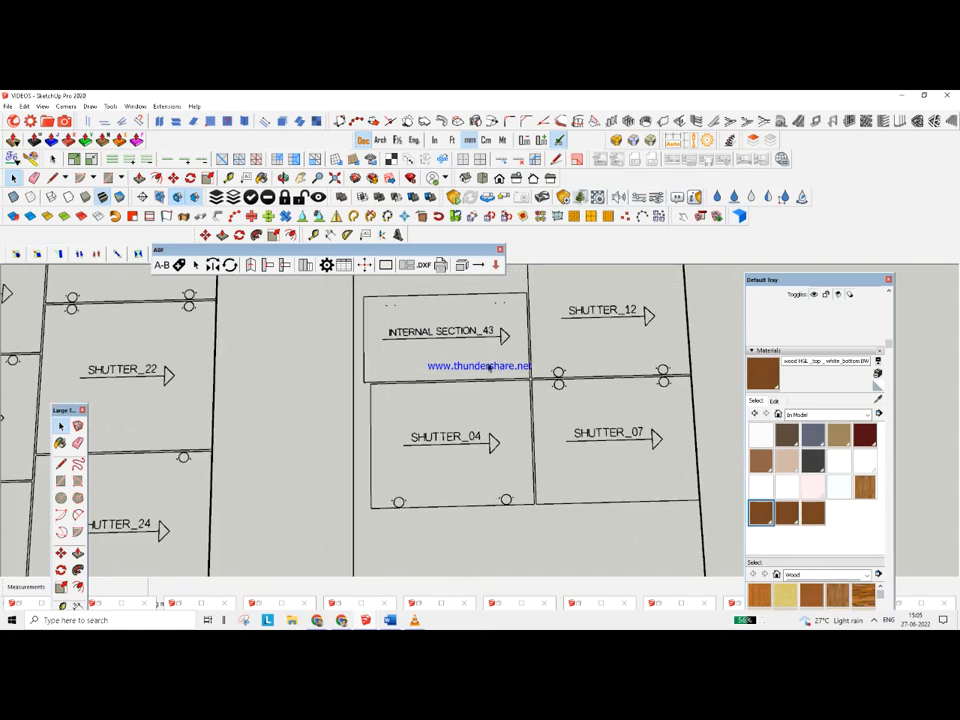
scroll(389, 450, "down", 2)
scroll(498, 463, "up", 5)
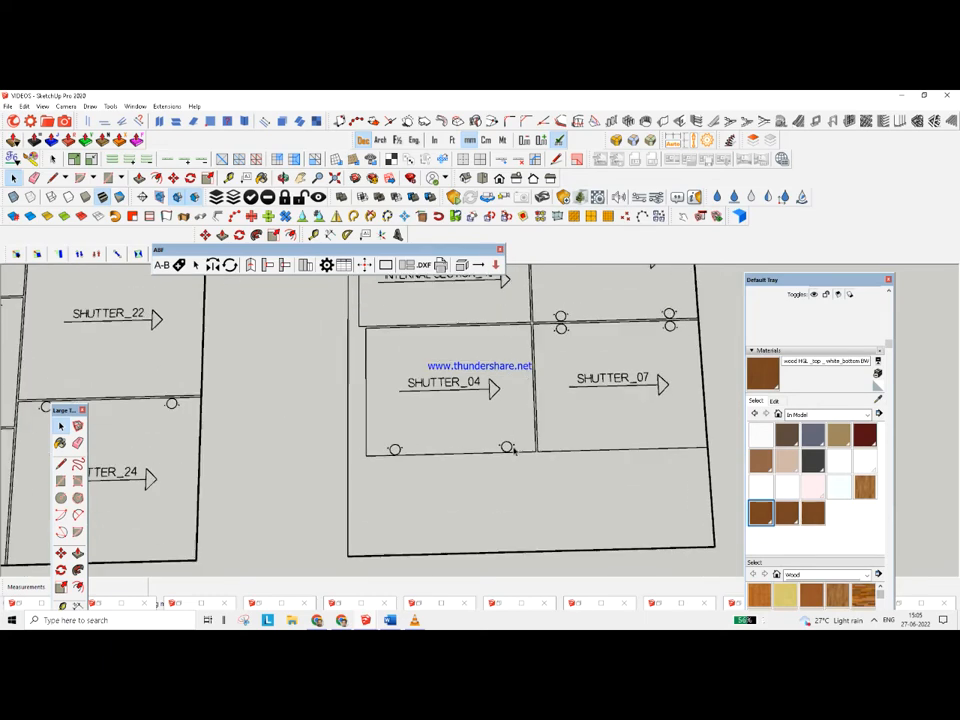
Compare the front and backside layouts of wood HGL _top _ white_bottom BWP sheet-1 and sheet-2, including the shutters' edge band marks
scroll(467, 421, "down", 8)
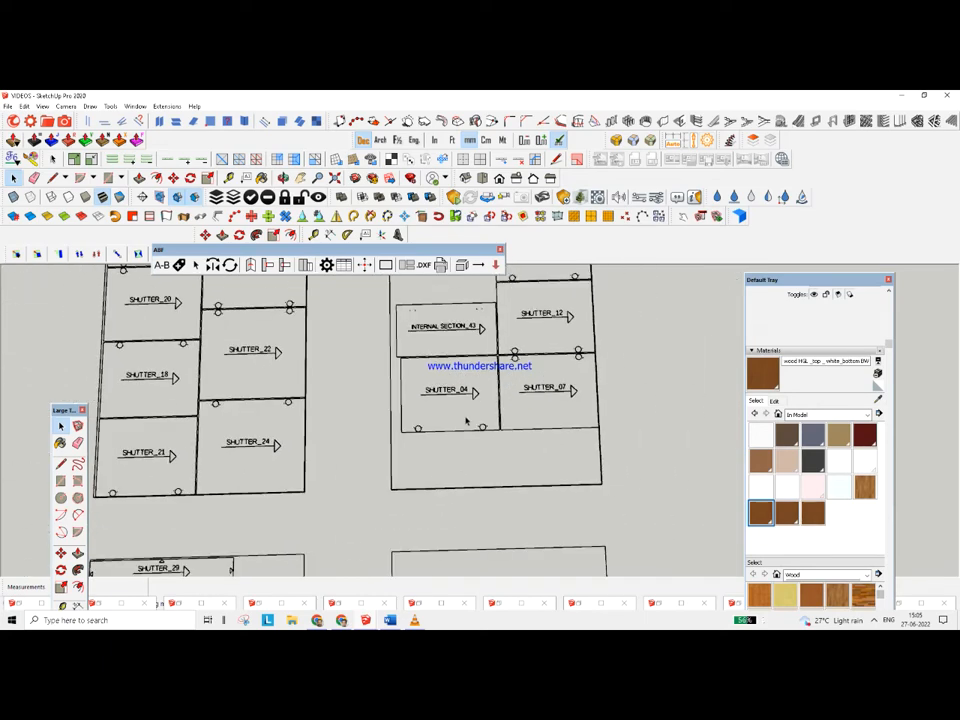
scroll(446, 421, "down", 3)
scroll(444, 519, "up", 3)
scroll(446, 514, "down", 1)
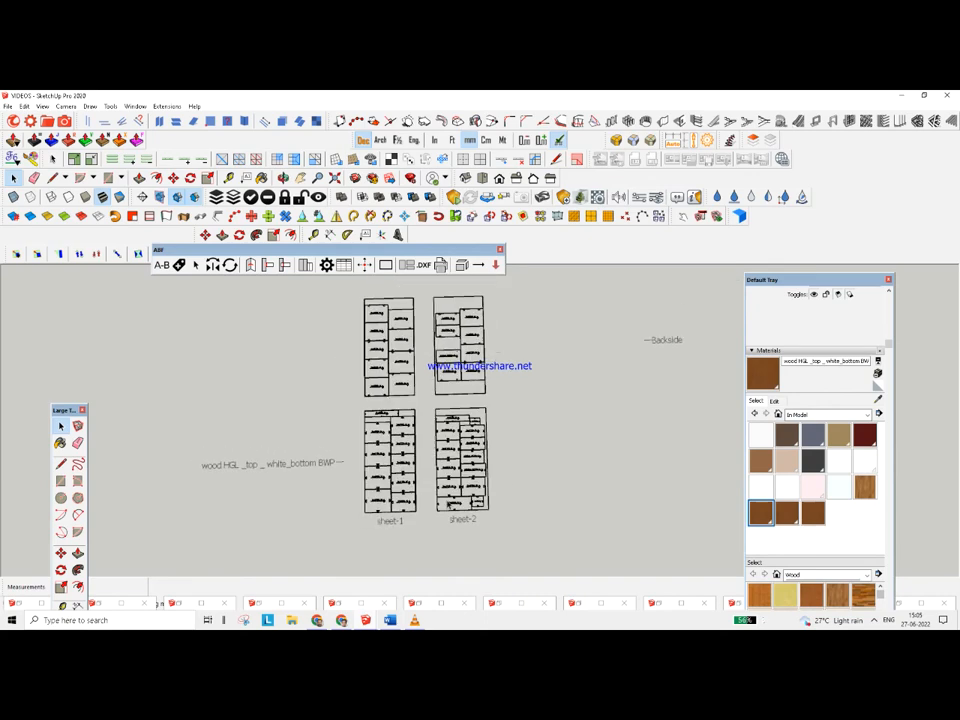
scroll(401, 346, "up", 1)
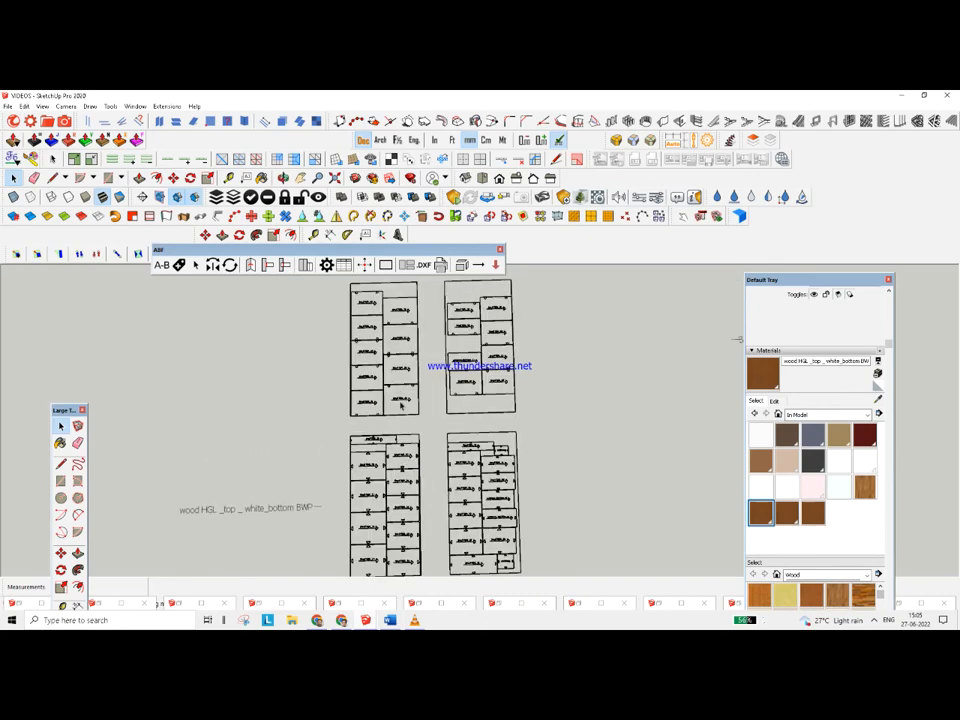
scroll(401, 405, "up", 3)
scroll(405, 360, "down", 2)
scroll(404, 354, "down", 2)
scroll(404, 354, "up", 1)
scroll(404, 354, "down", 2)
scroll(404, 354, "up", 1)
scroll(430, 545, "up", 2)
scroll(413, 483, "down", 1)
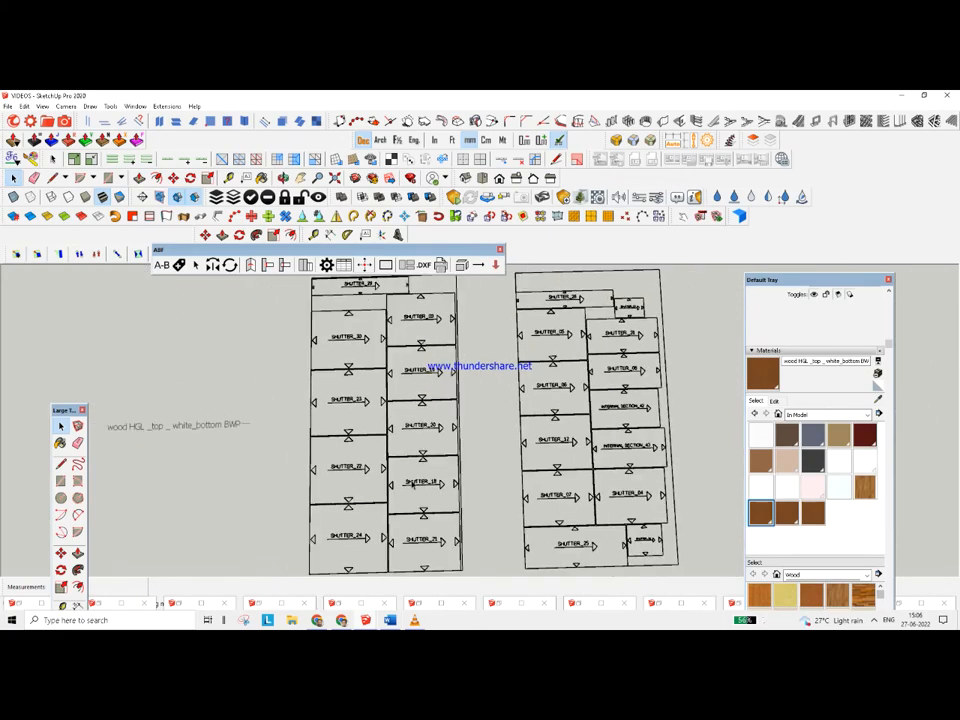
scroll(511, 416, "up", 3)
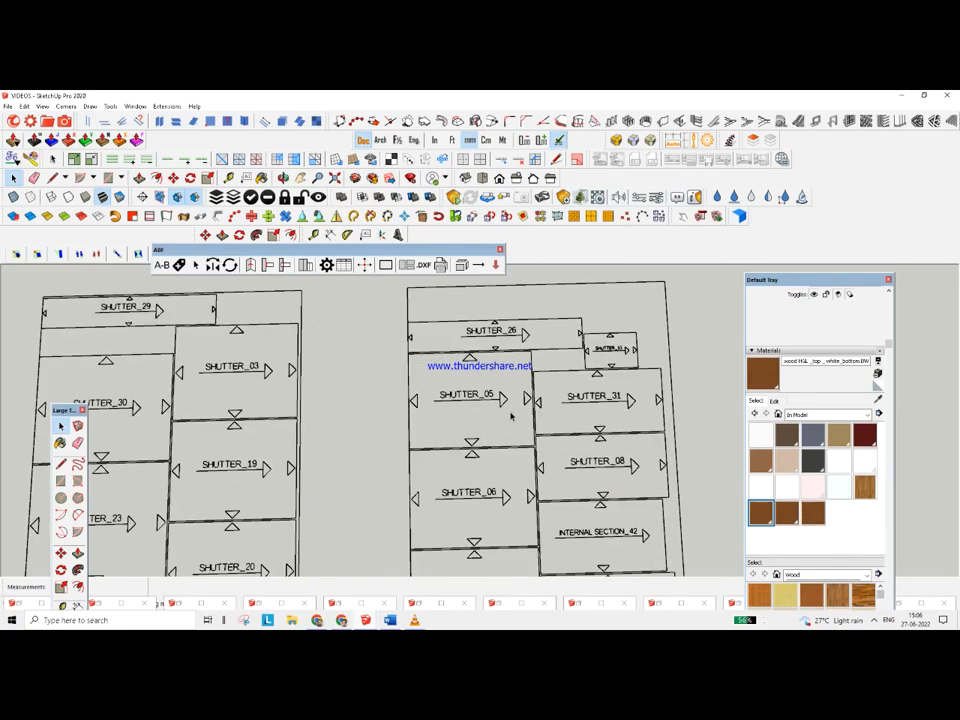
scroll(511, 416, "down", 4)
scroll(480, 400, "up", 2)
scroll(457, 343, "down", 4)
Inspect the hinge drilling on INTERNAL SECTION_27 and INTERNAL SECTION_28 on the backside of the white_top, white_bottom BWP-18mm sheets
scroll(457, 343, "up", 3)
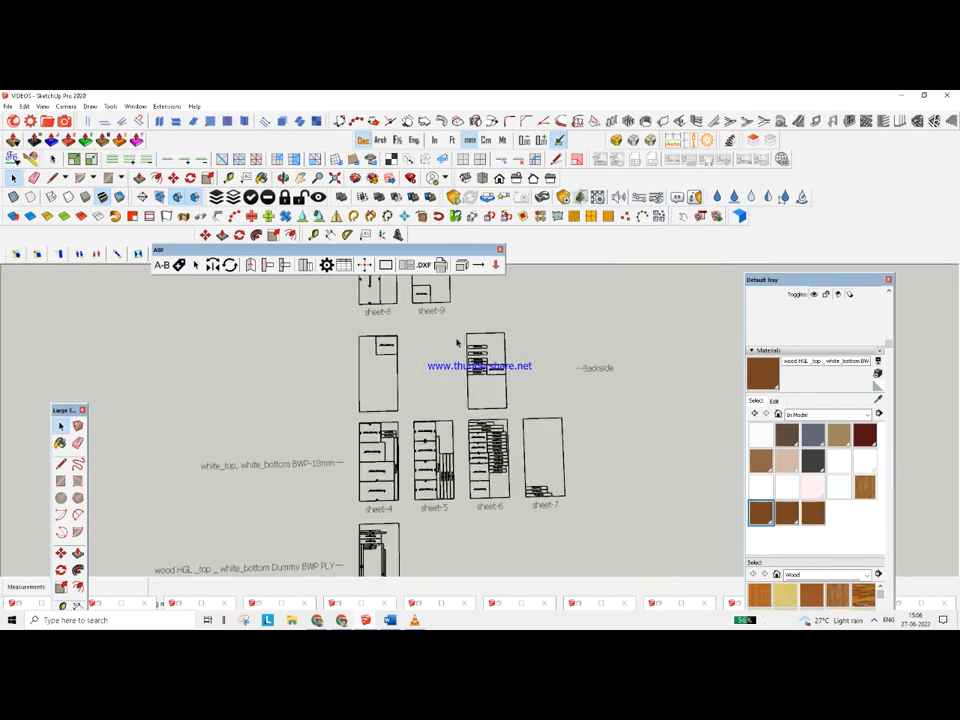
scroll(457, 343, "up", 2)
scroll(467, 360, "down", 2)
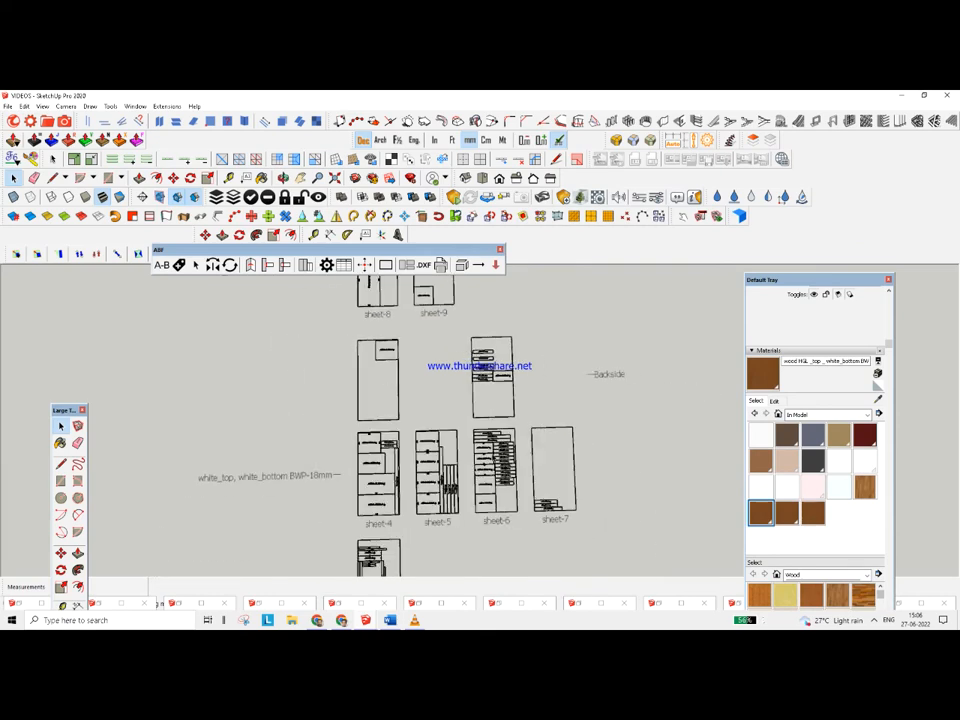
scroll(485, 415, "down", 1)
scroll(485, 415, "up", 8)
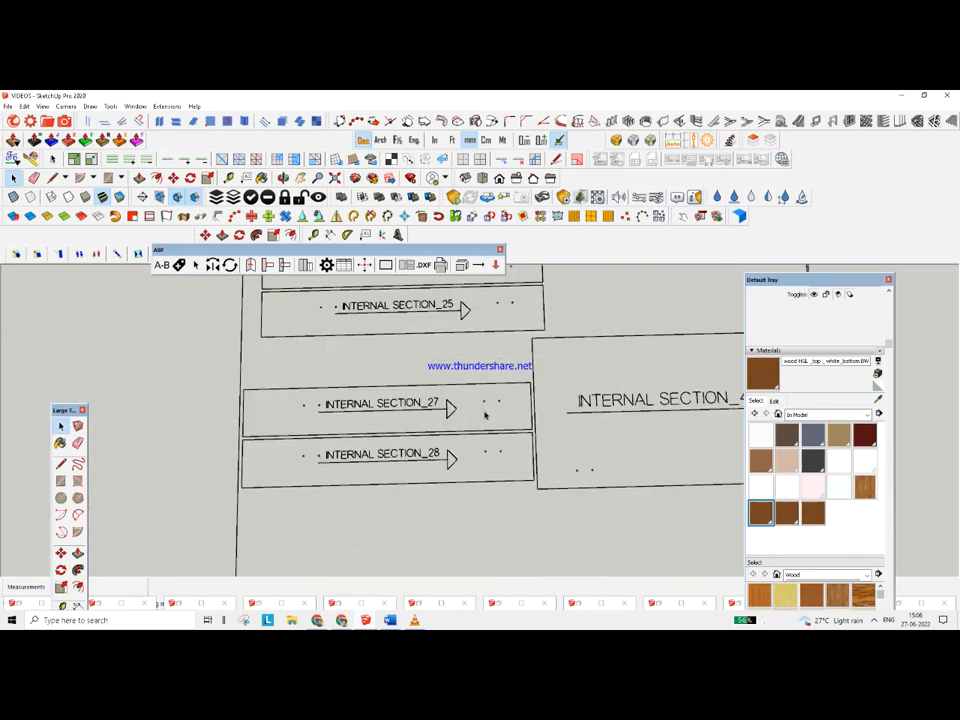
scroll(498, 390, "up", 3)
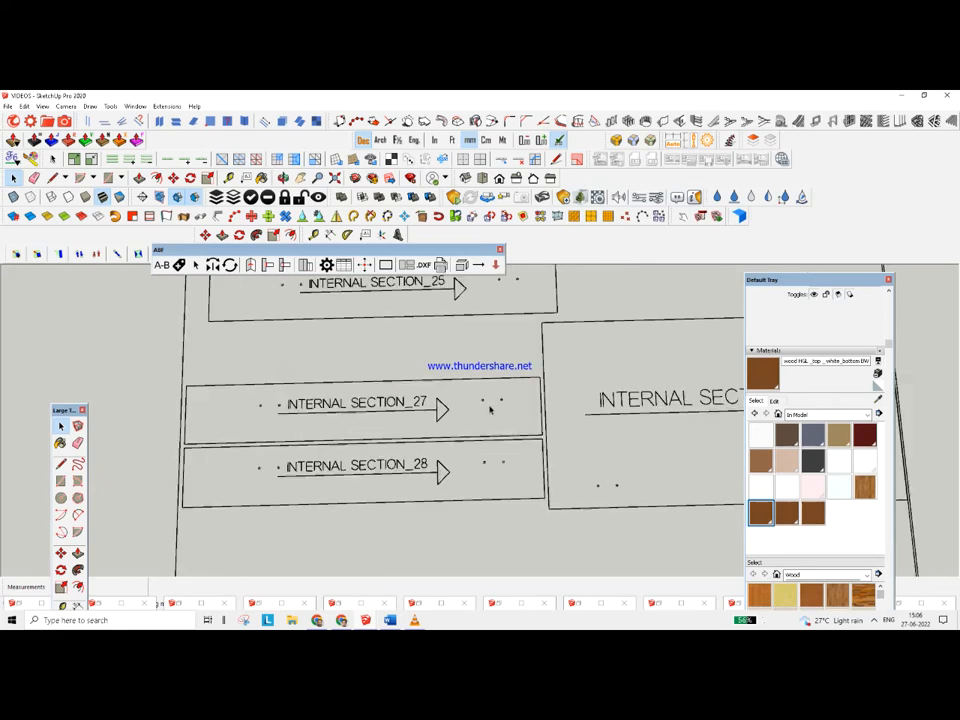
scroll(490, 382, "down", 5)
scroll(485, 376, "down", 6)
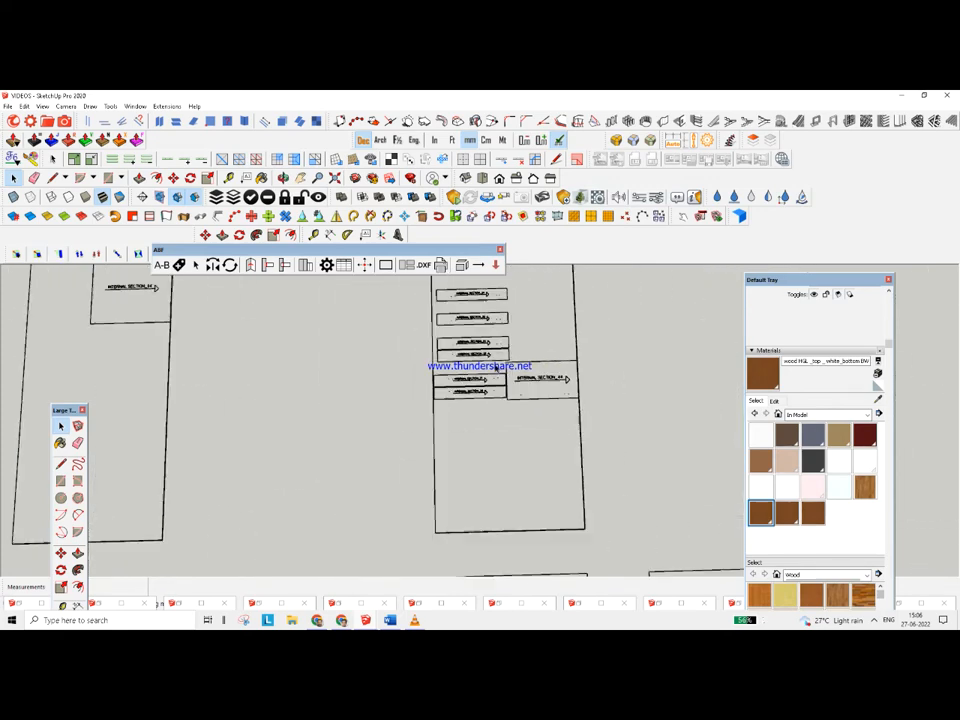
scroll(434, 381, "down", 3)
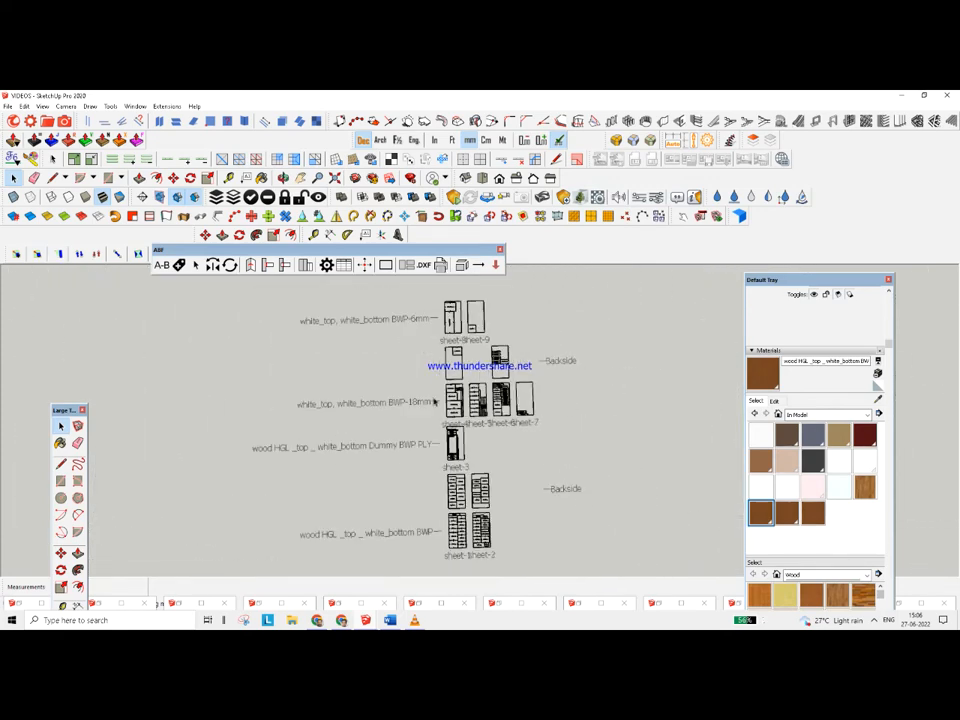
Check the hinge quantity in the ABF statistics, and add the line "Hardware = 33 hinges" to the material list in Word
mouse_move(343, 403)
middle_mouse_down()
mouse_move(431, 306)
mouse_move(392, 360)
mouse_move(450, 343)
mouse_move(340, 356)
middle_mouse_up()
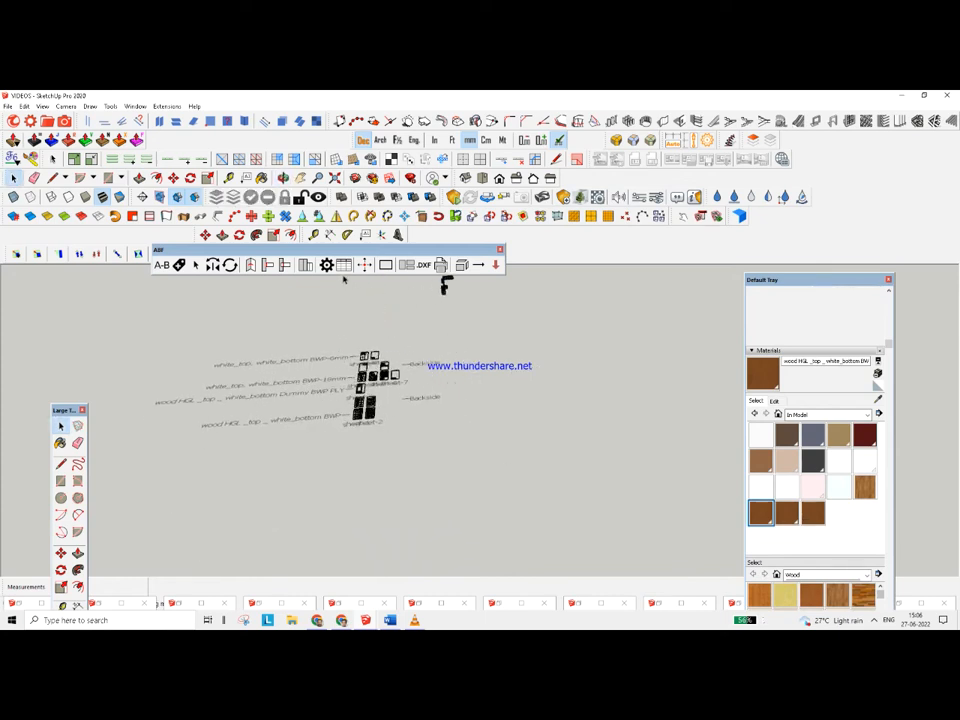
left_click(344, 265)
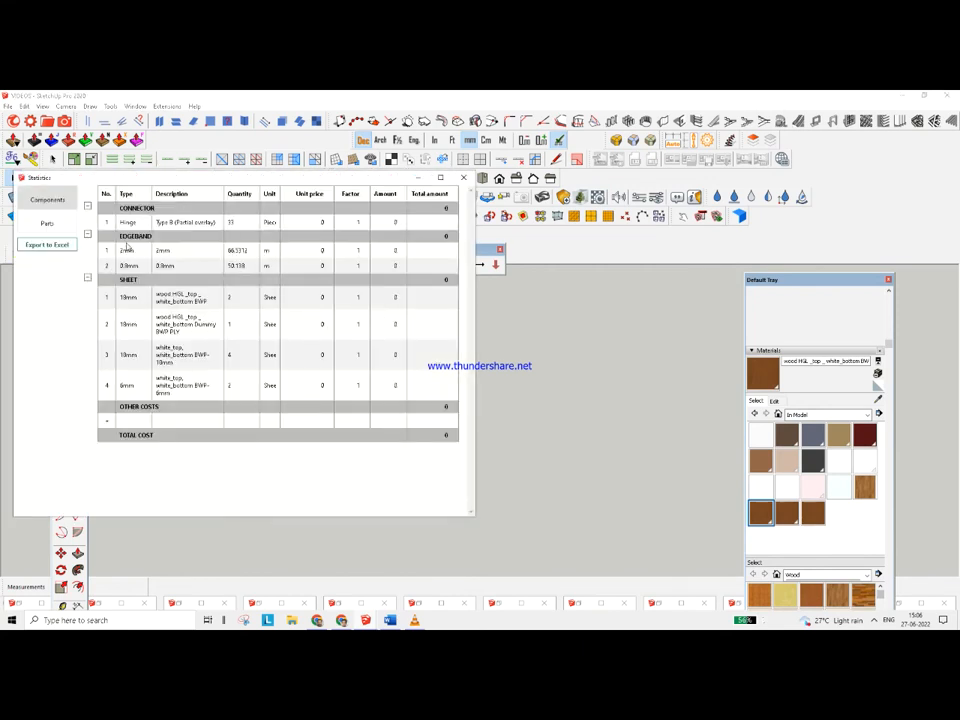
double_click(229, 222)
left_click(400, 618)
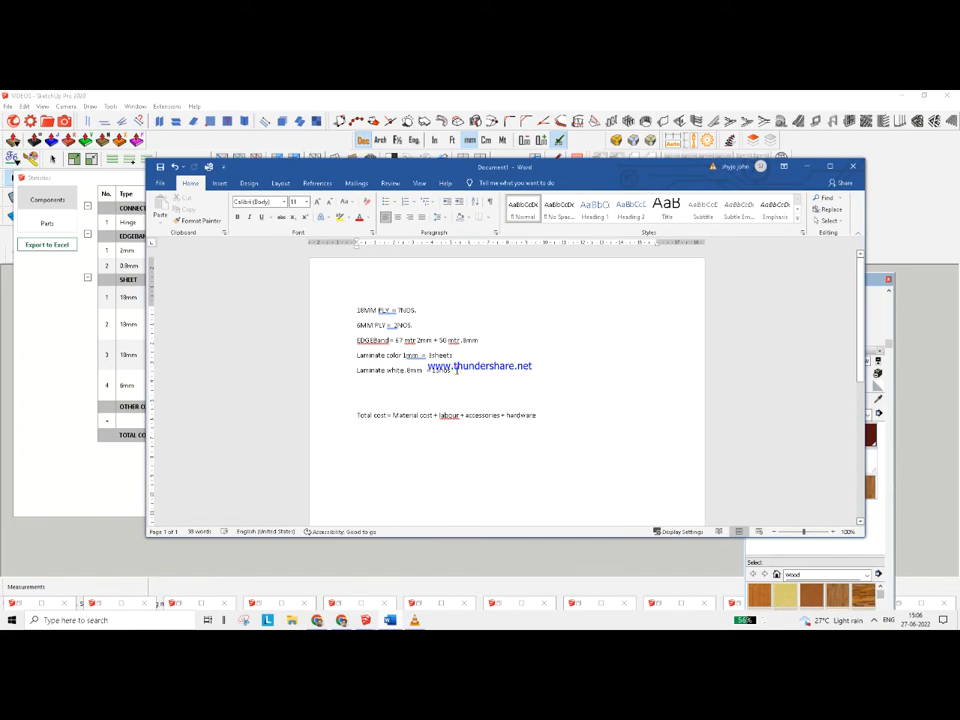
key("Return")
type("har")
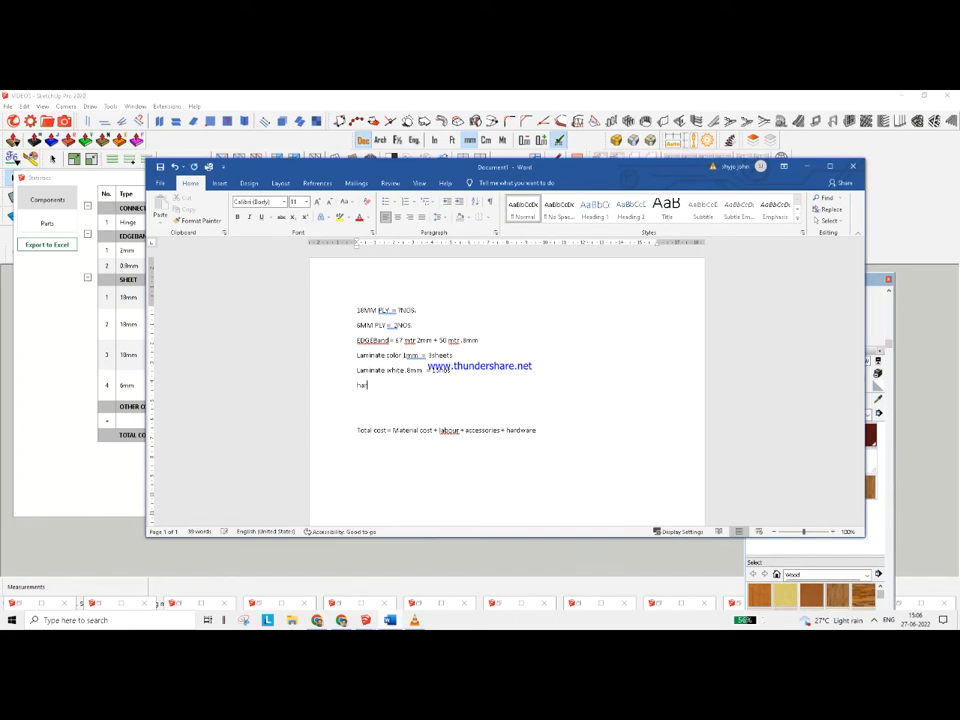
type("ware = 33 hinges")
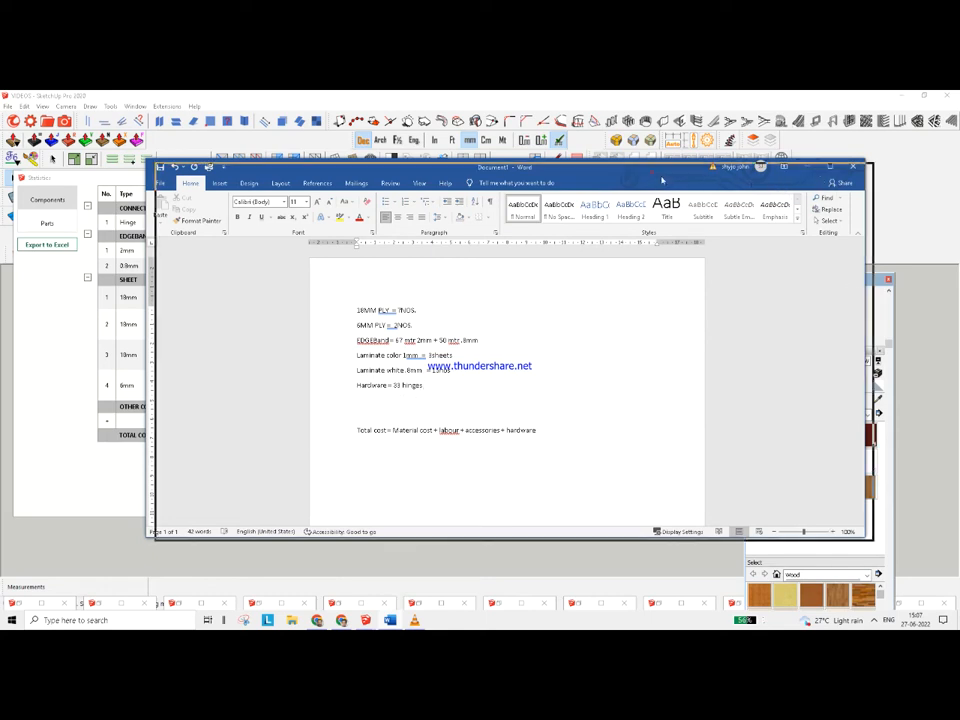
left_click_drag(652, 172, 715, 222)
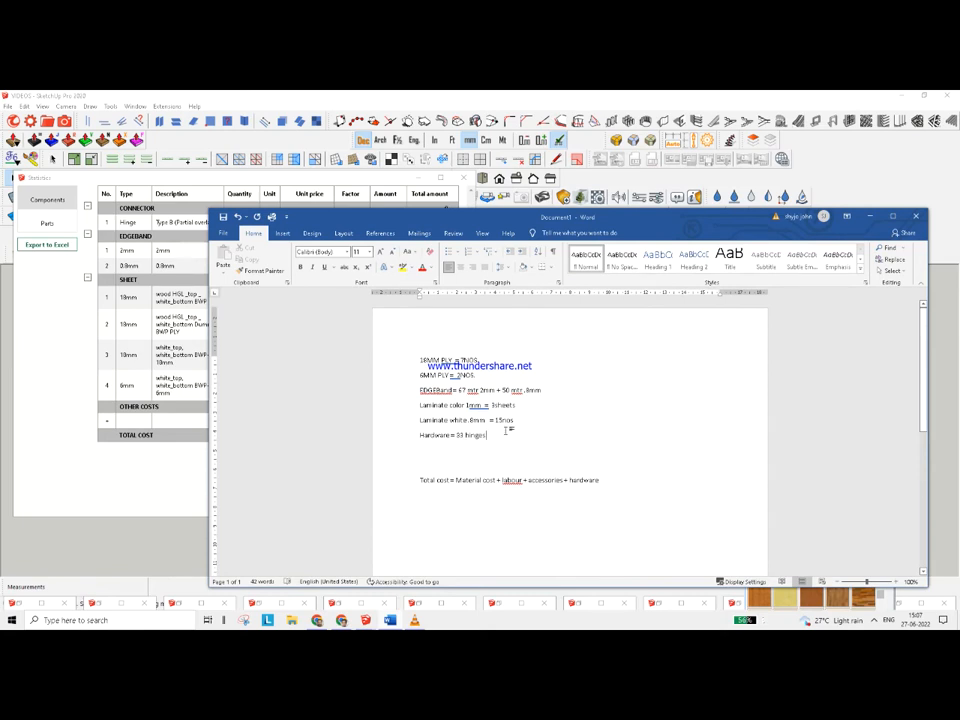
key("Return")
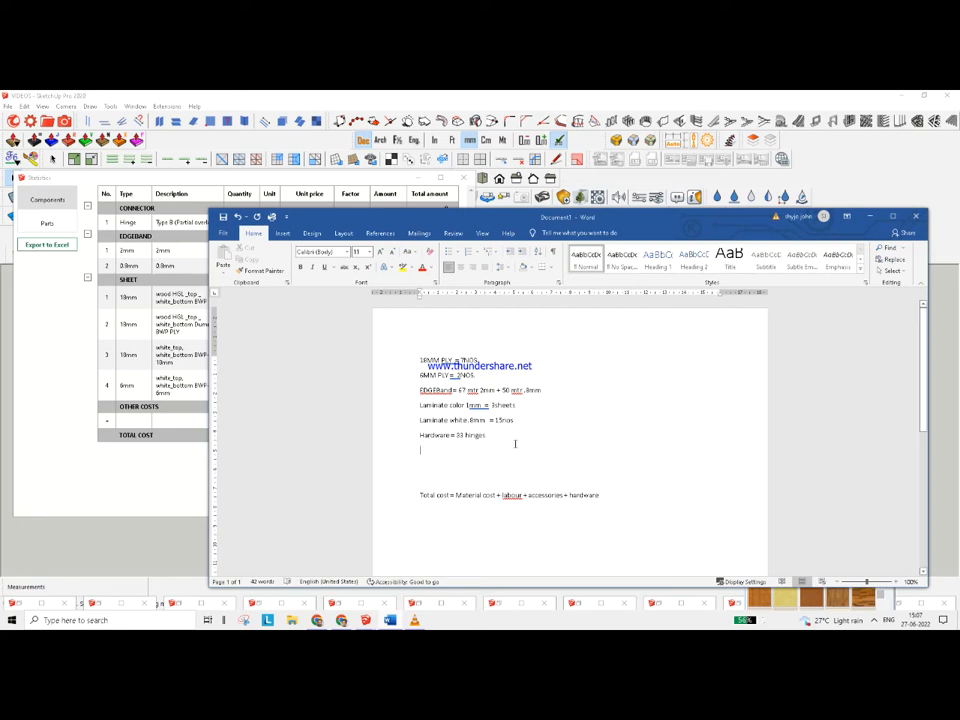
Return to the SketchUp model and examine the lower cabinets' drawer fronts to determine which accessories the kitchen needs
left_click(427, 181)
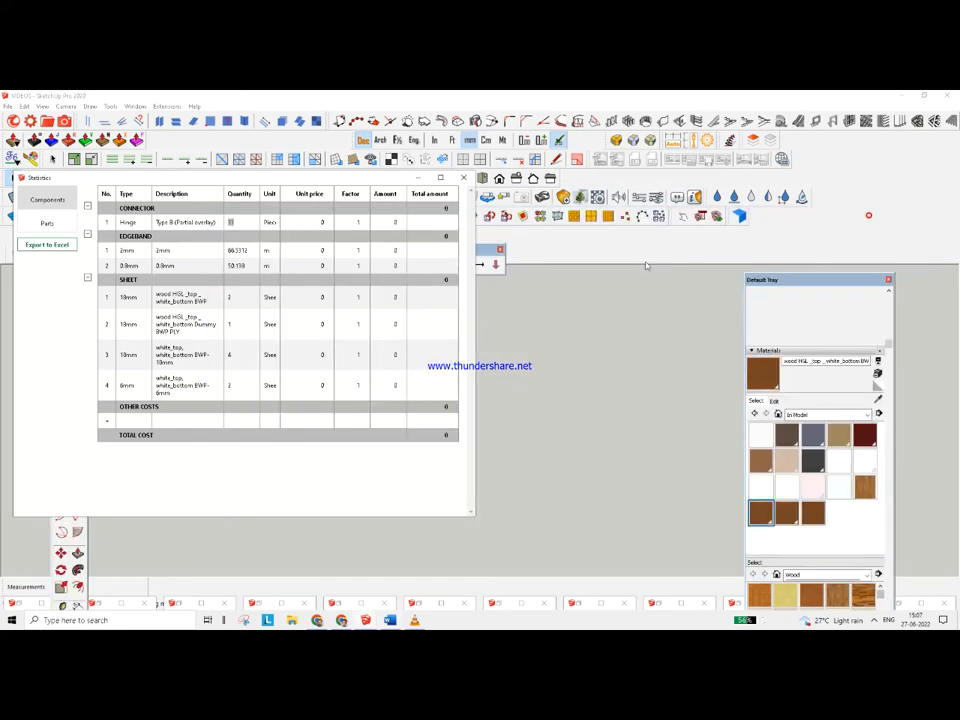
left_click(427, 180)
scroll(450, 322, "up", 5)
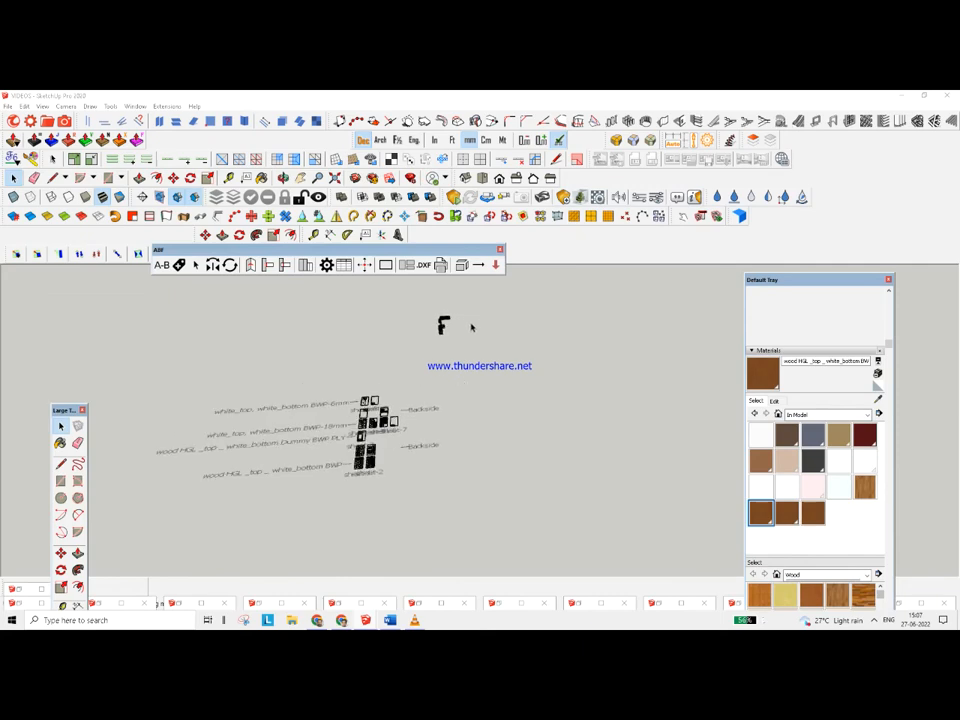
scroll(432, 320, "up", 10)
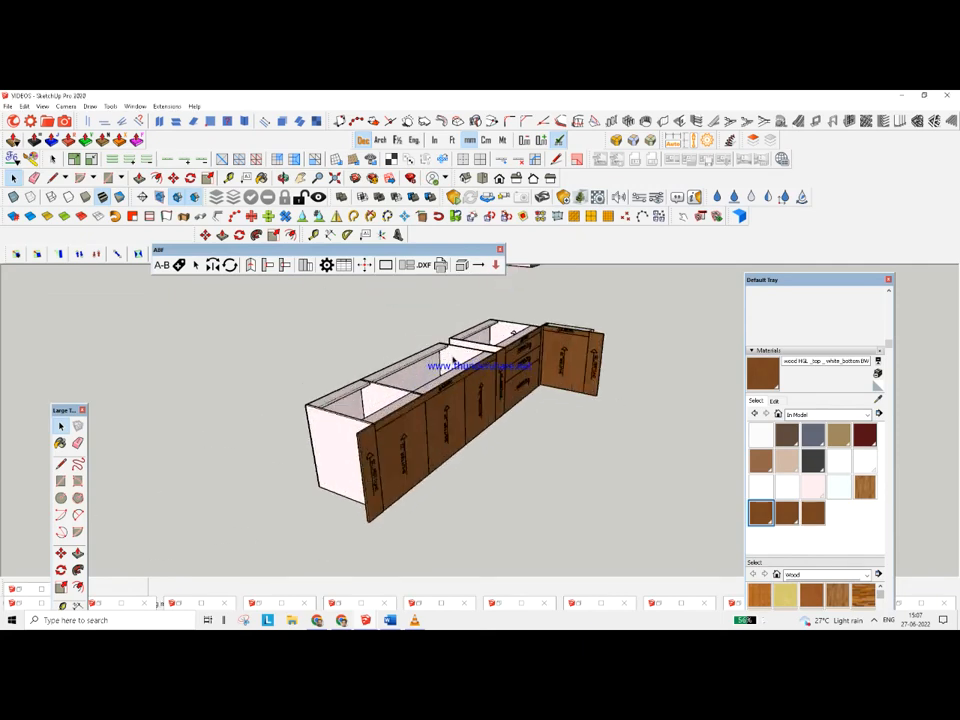
scroll(517, 349, "up", 3)
scroll(323, 437, "down", 4)
scroll(483, 416, "up", 3)
scroll(484, 418, "down", 4)
scroll(585, 422, "up", 3)
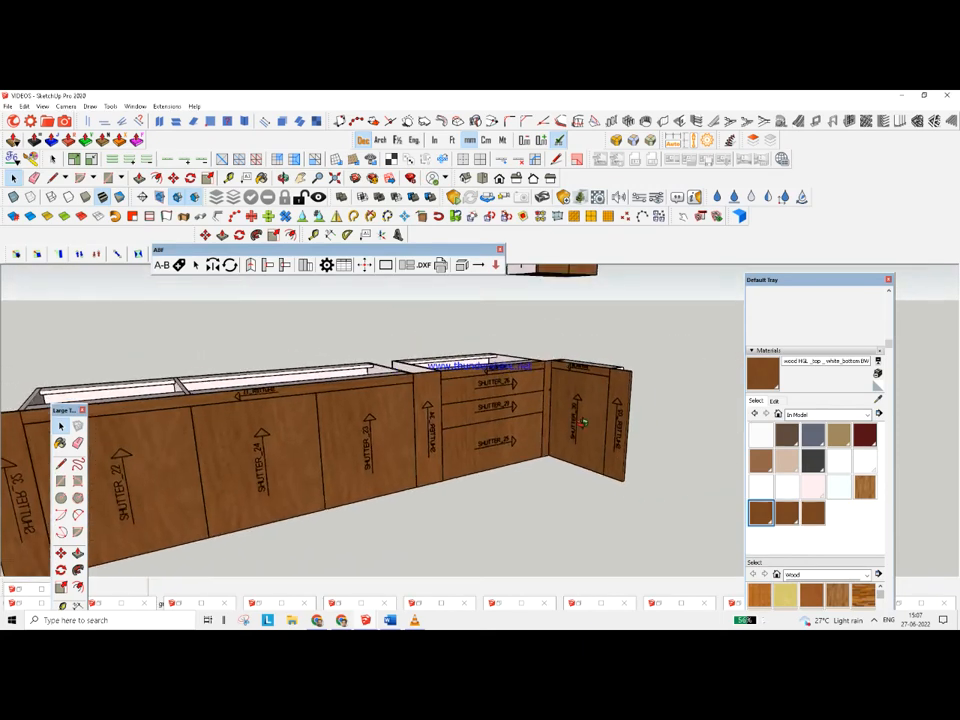
scroll(478, 432, "down", 4)
scroll(478, 432, "up", 4)
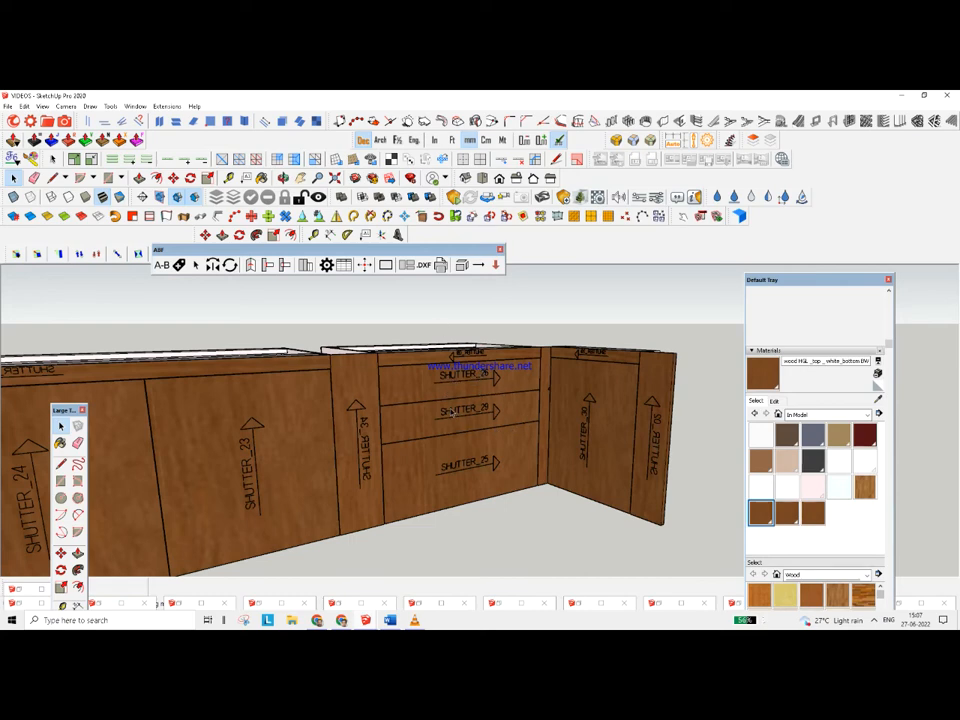
scroll(505, 400, "down", 8)
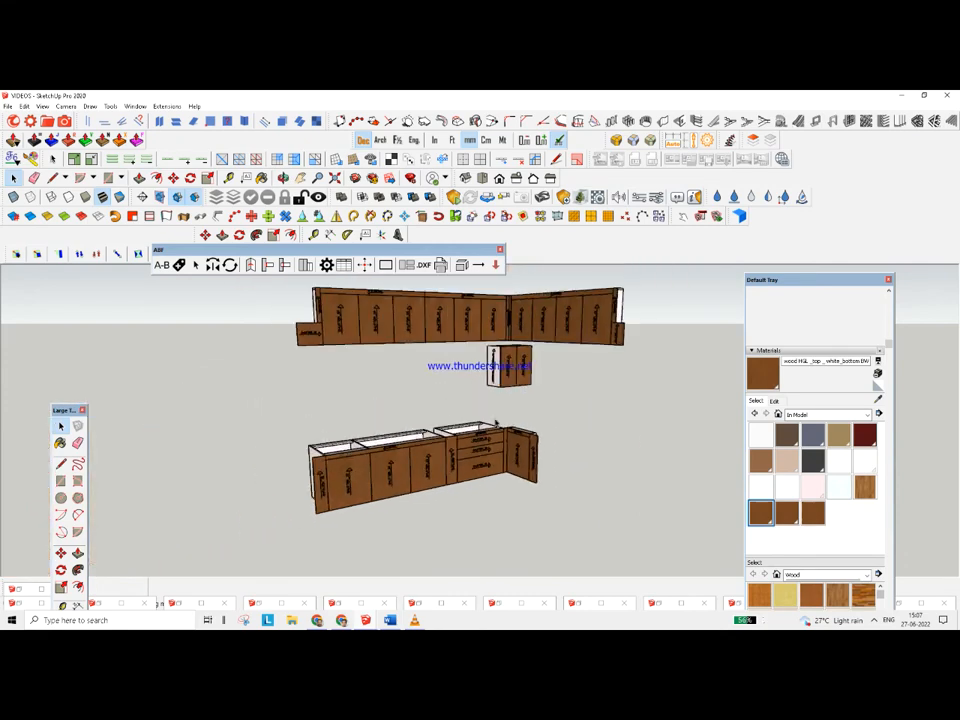
mouse_move(412, 358)
middle_mouse_down()
mouse_move(640, 360)
mouse_move(417, 360)
middle_mouse_up()
middle_click_drag(455, 411, 470, 408)
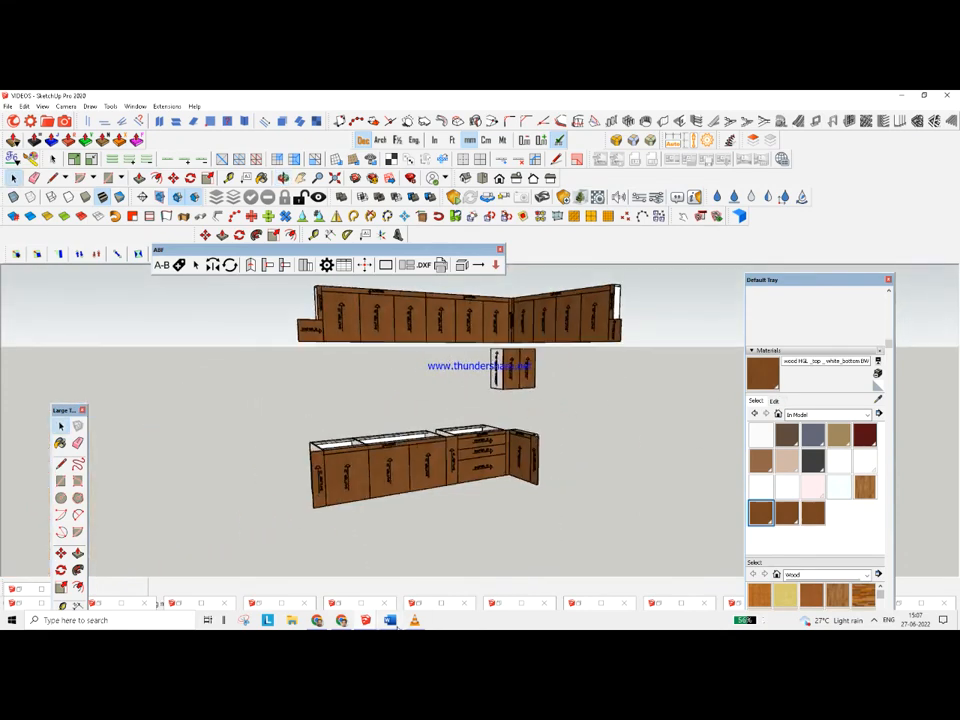
scroll(492, 466, "up", 6)
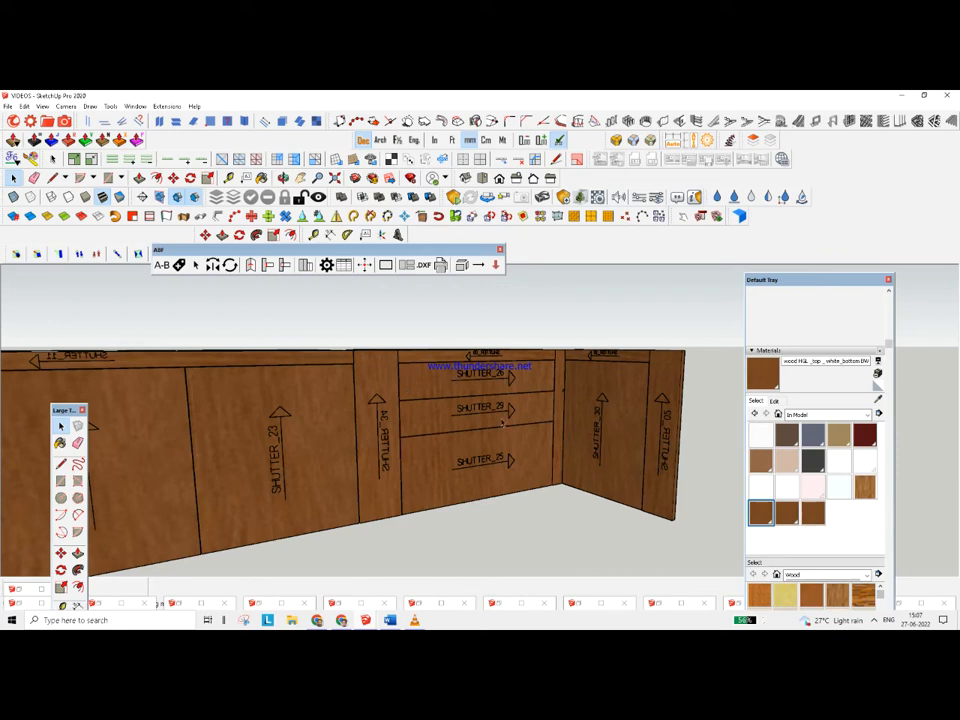
scroll(502, 424, "down", 5)
Switch to Word and add an "Accessories" heading with the lines "Wire baskets= 3nos" and "Sliding channels = 3sets"
left_click(390, 621)
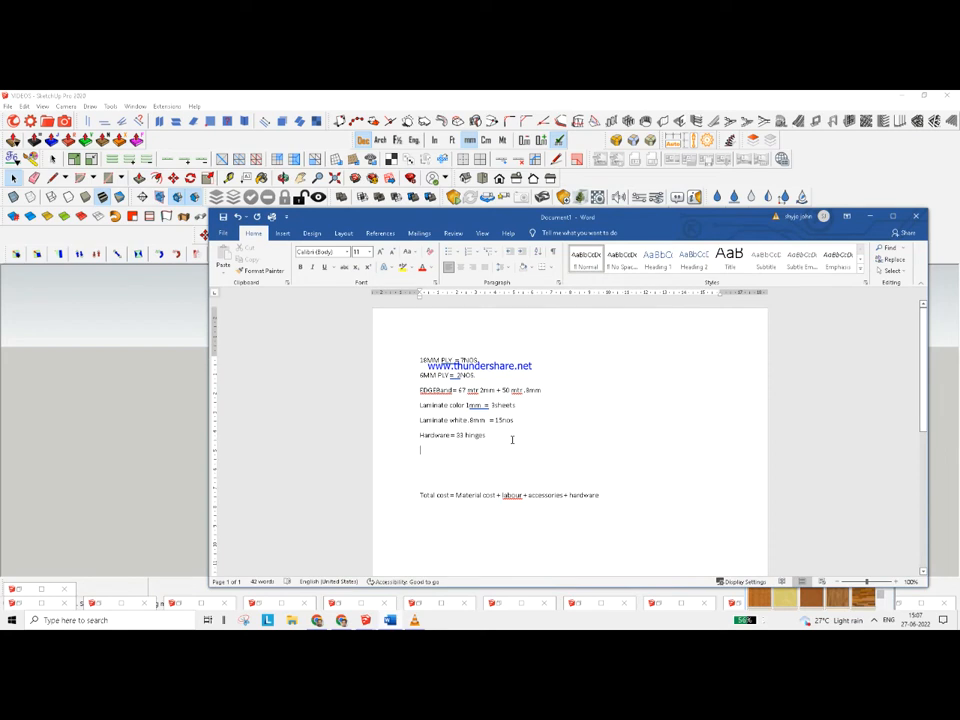
type("ac")
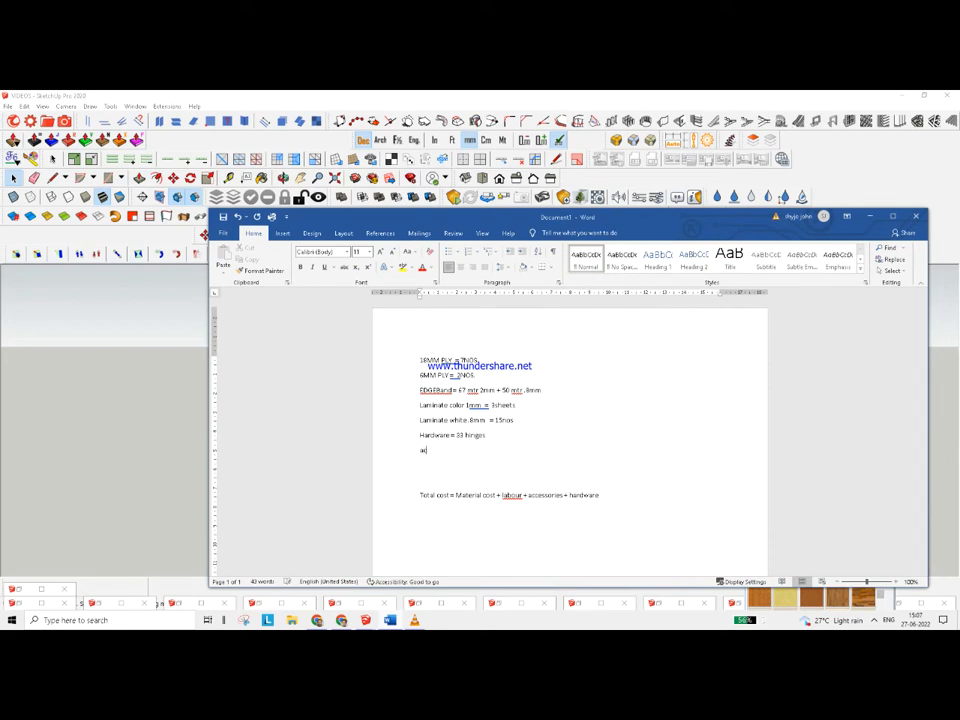
type("cessories")
key("Return")
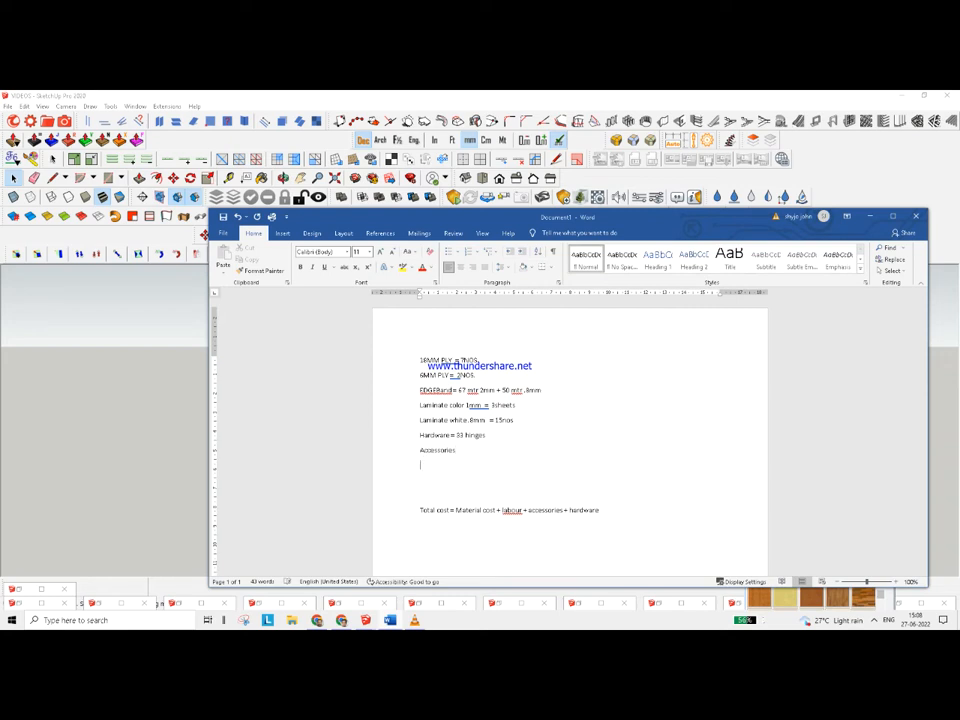
type("wire baske")
key("Return")
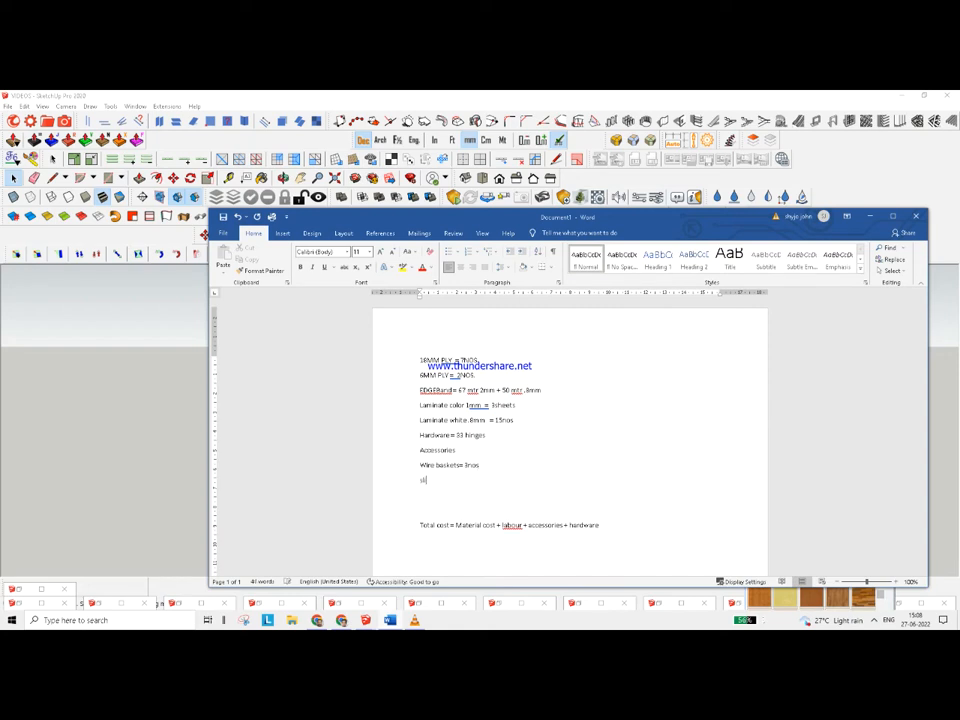
type("sliding ")
type("channel")
type("s =")
type(" 8no")
Make the "Accessories" heading bold in the material list
left_click(414, 449)
left_click(299, 268)
left_click(557, 426)
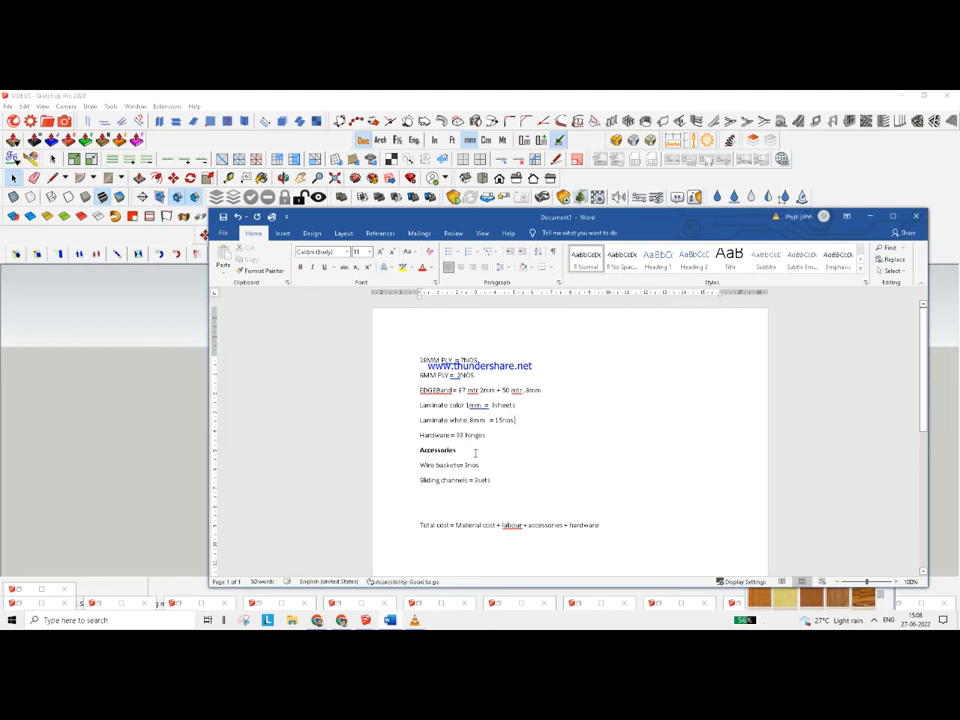
left_click_drag(419, 435, 456, 438)
left_click(549, 453)
Add a labour line below the sliding channels reading "Labour = h x w (total area )"
scroll(503, 426, "down", 1)
left_click(499, 432)
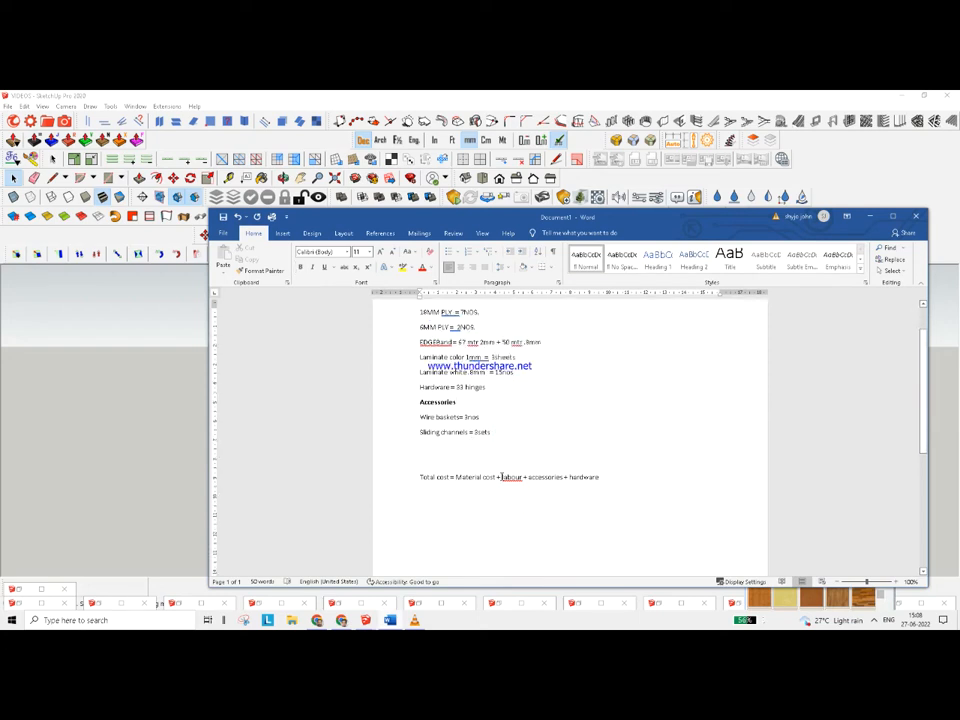
key("Return")
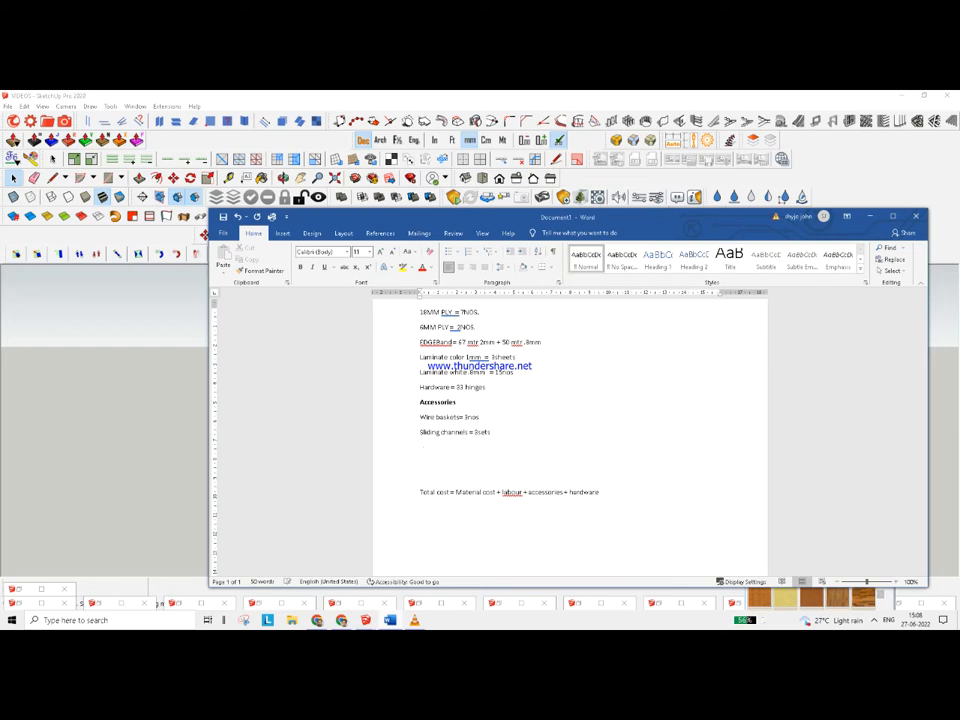
type("Labour =")
type("h x w total ar")
type("ea")
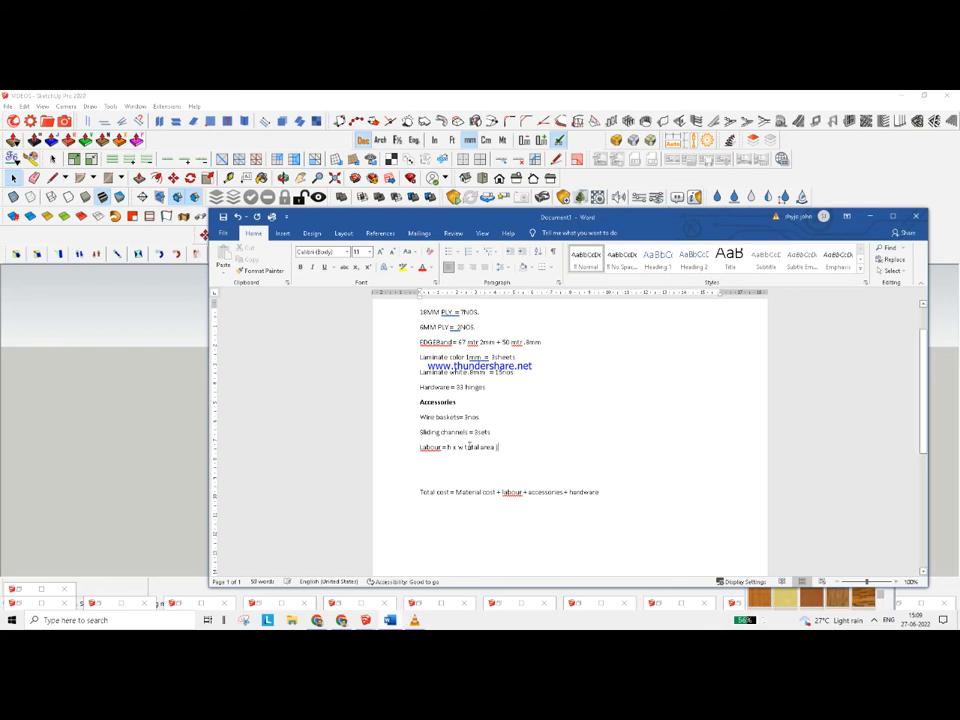
left_click(467, 447)
type("(")
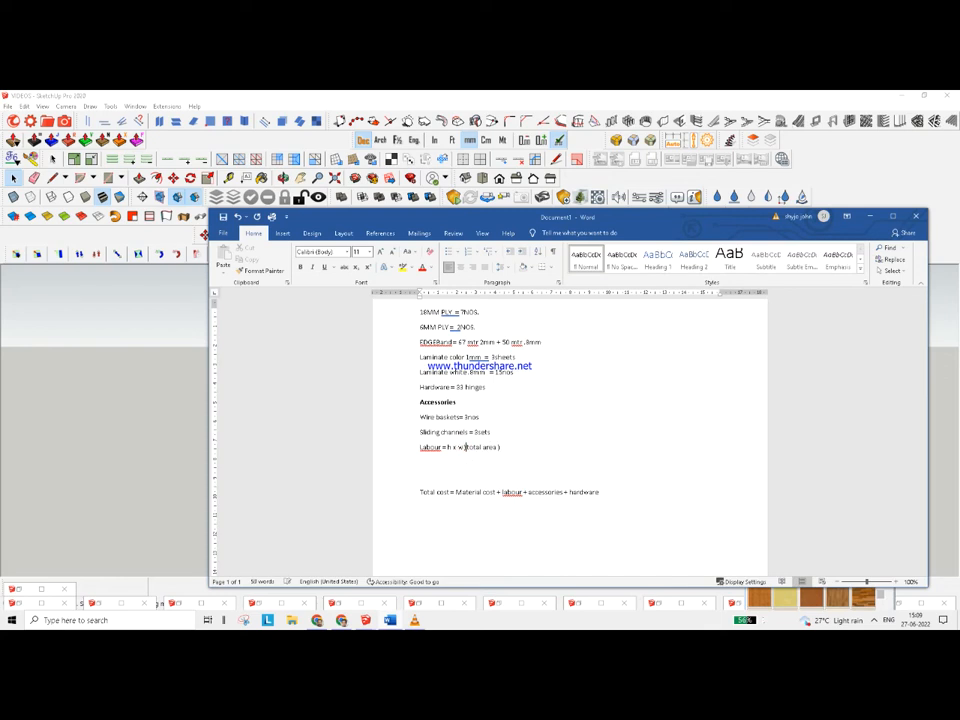
Edit the labour line to read "Labour = h x w , total area" without the parentheses
key("BackSpace")
left_click(465, 447)
key("BackSpace")
key("BackSpace")
double_click(497, 448)
key("BackSpace")
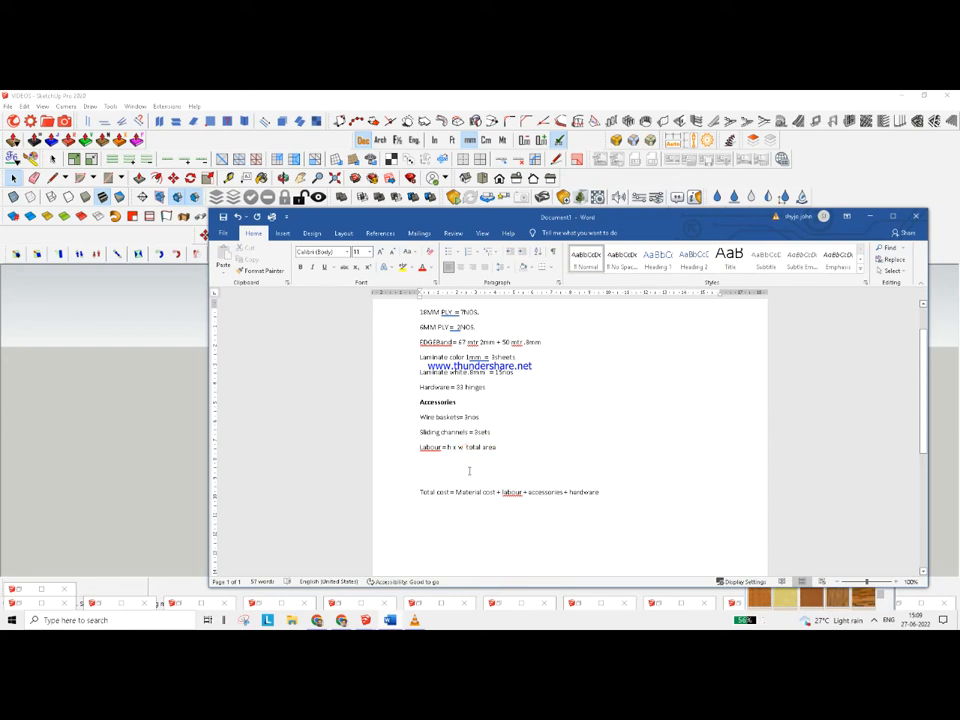
type(",")
left_click(498, 448)
Switch to SketchUp and examine the lower, middle and upper kitchen cabinets that make up the labour area
key("alt+Tab")
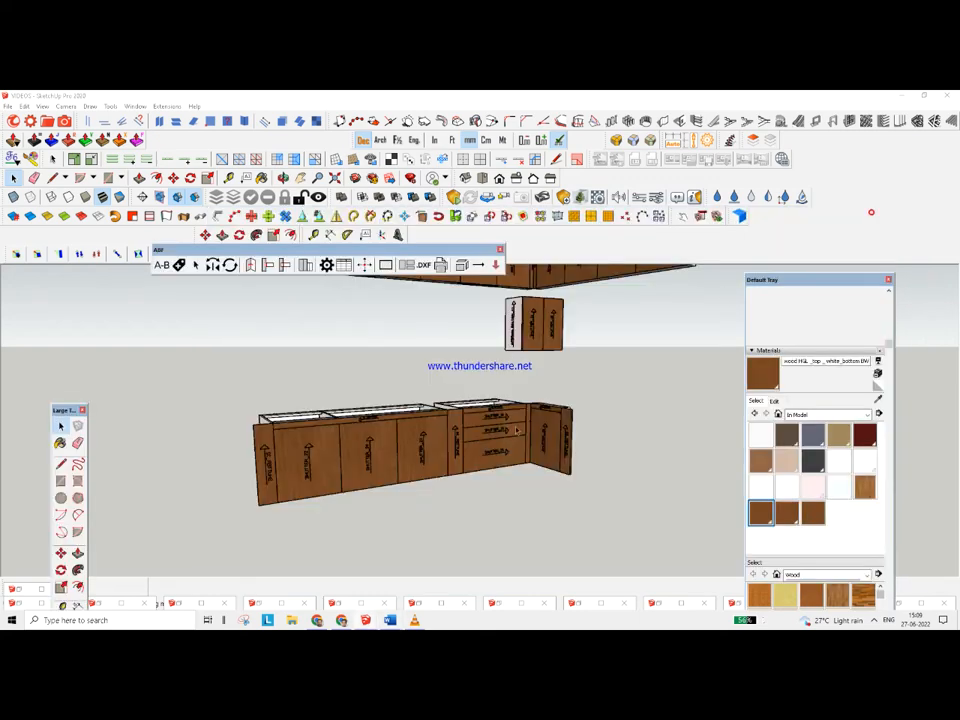
middle_click_drag(483, 445, 482, 434)
scroll(411, 456, "down", 3)
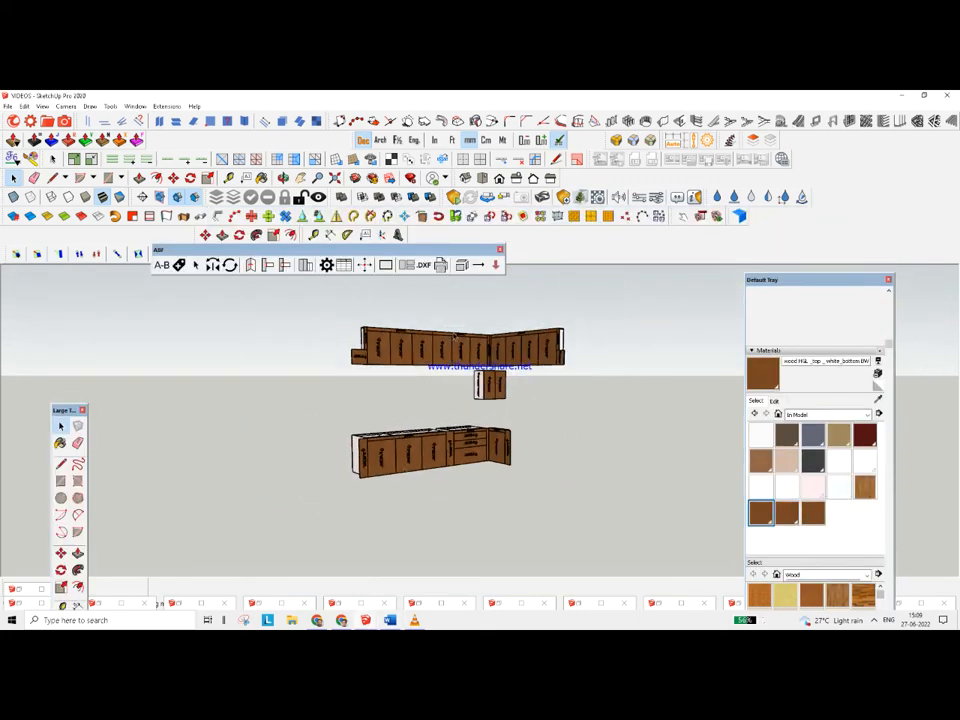
scroll(455, 336, "up", 2)
scroll(347, 422, "up", 1)
scroll(427, 471, "up", 2)
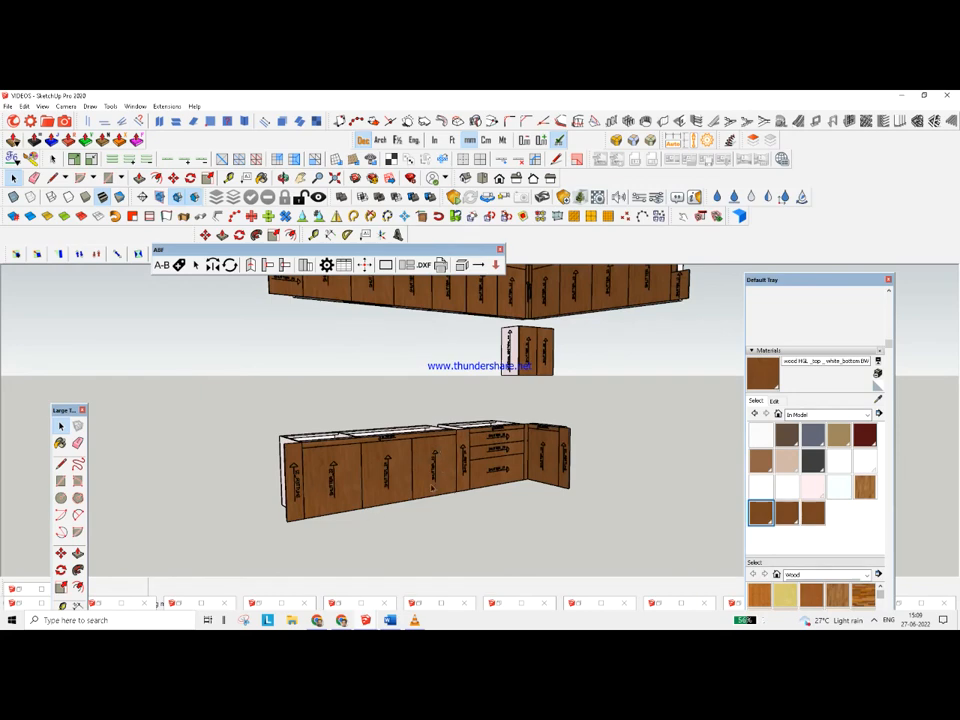
scroll(405, 473, "up", 2)
mouse_move(397, 471)
middle_mouse_down()
mouse_move(291, 457)
mouse_move(388, 462)
mouse_move(407, 476)
middle_mouse_up()
scroll(407, 480, "down", 2)
scroll(420, 500, "down", 2)
middle_click_drag(443, 521, 459, 444)
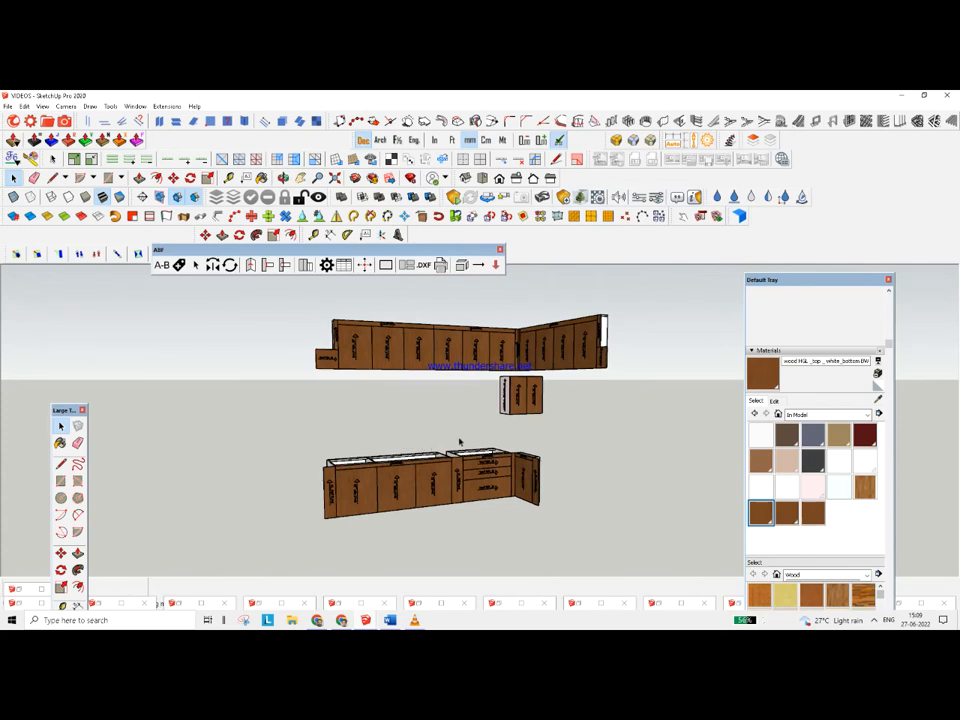
Measure the height of the lower cabinets along the outer edge of the end shutter with the Tape Measure
left_click(61, 465)
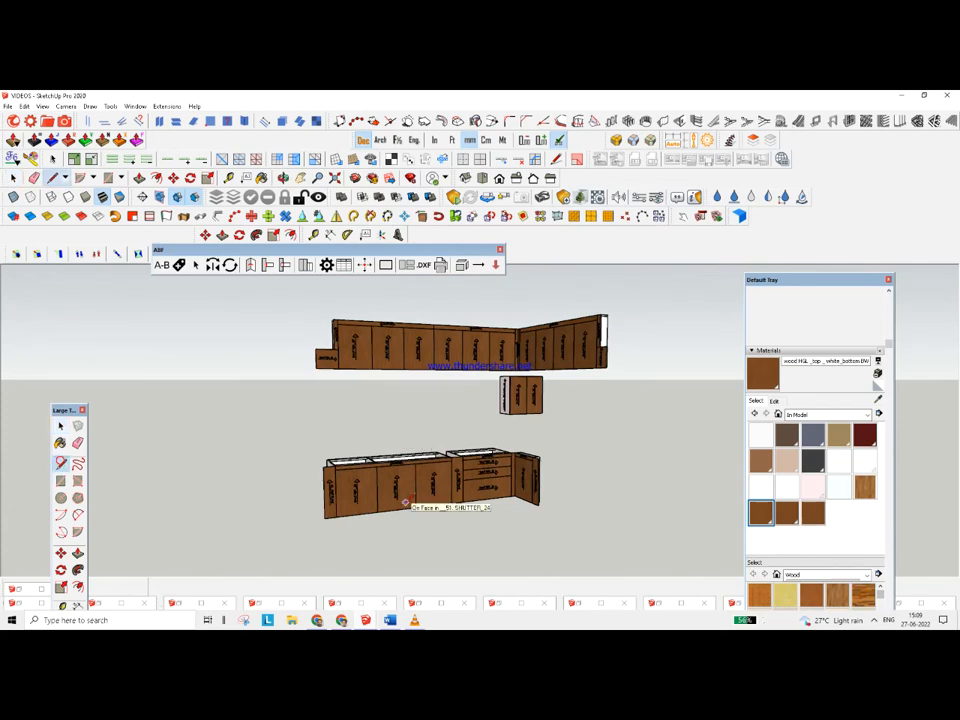
left_click_drag(71, 408, 74, 269)
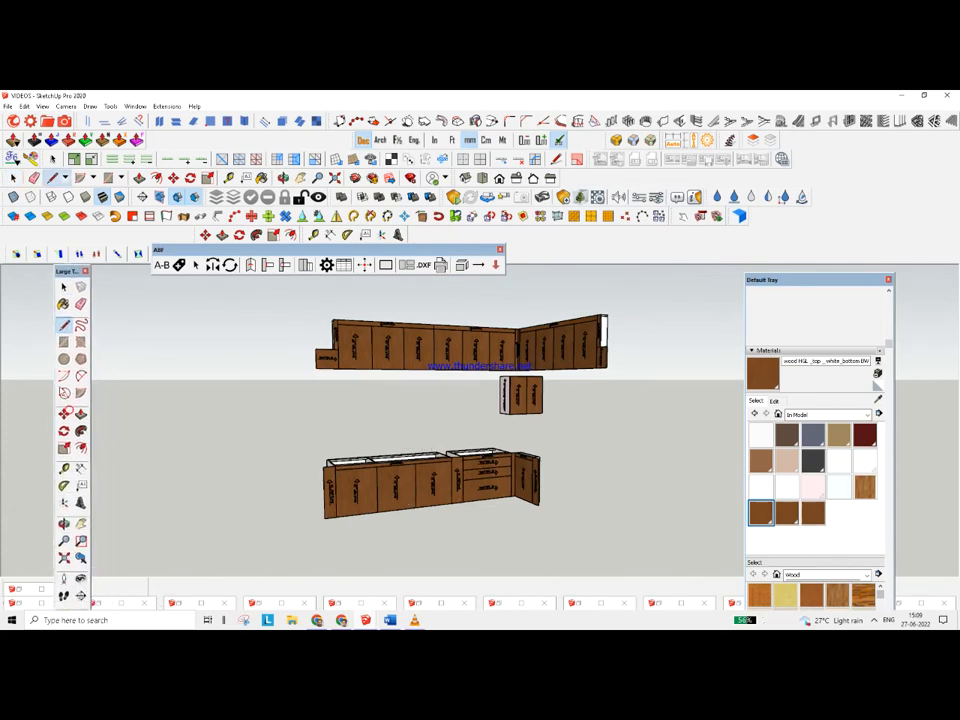
left_click(64, 468)
scroll(461, 502, "up", 3)
left_click(238, 521)
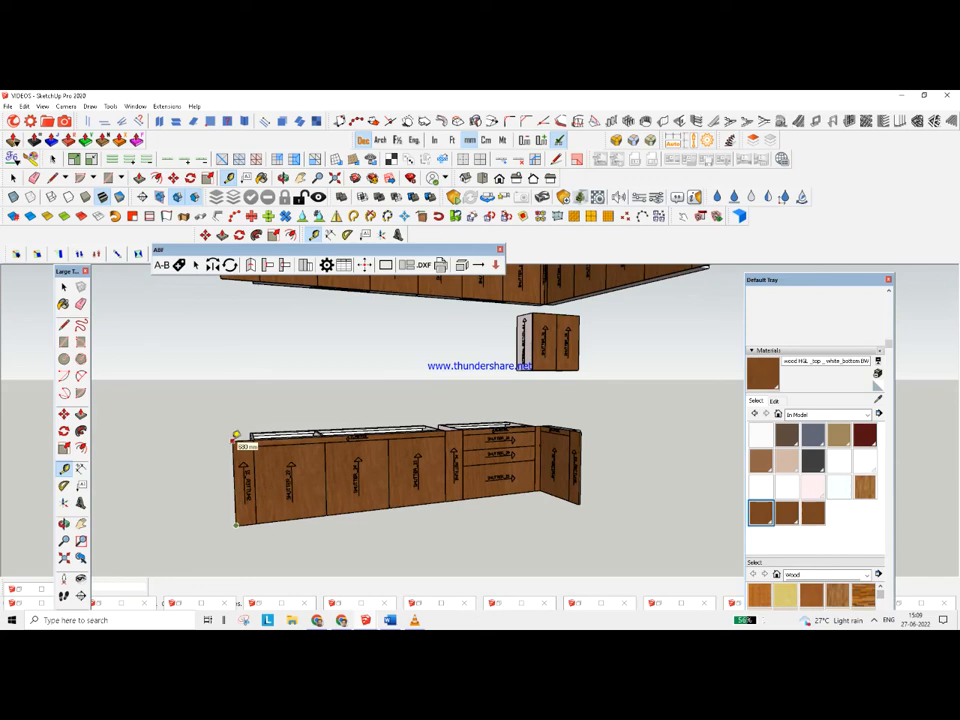
left_click(158, 621)
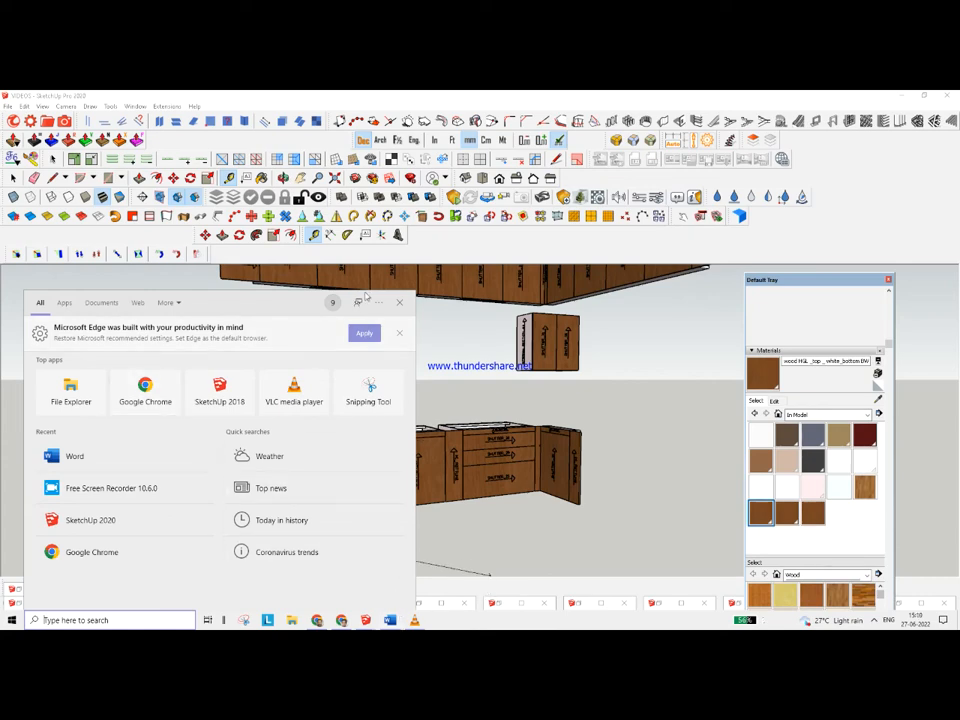
left_click(399, 302)
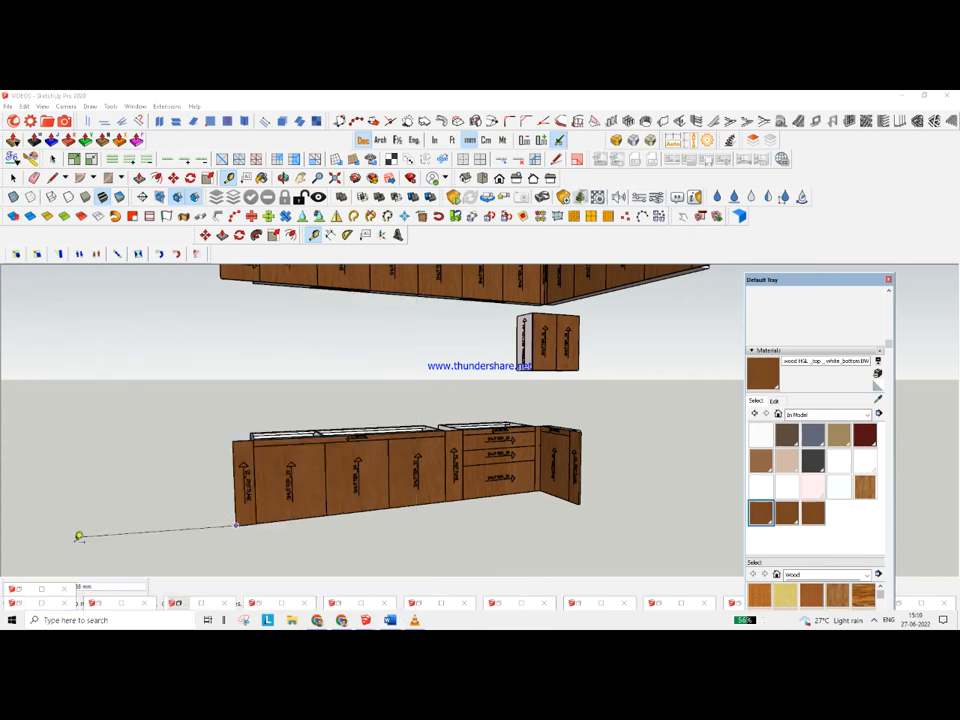
left_click(64, 288)
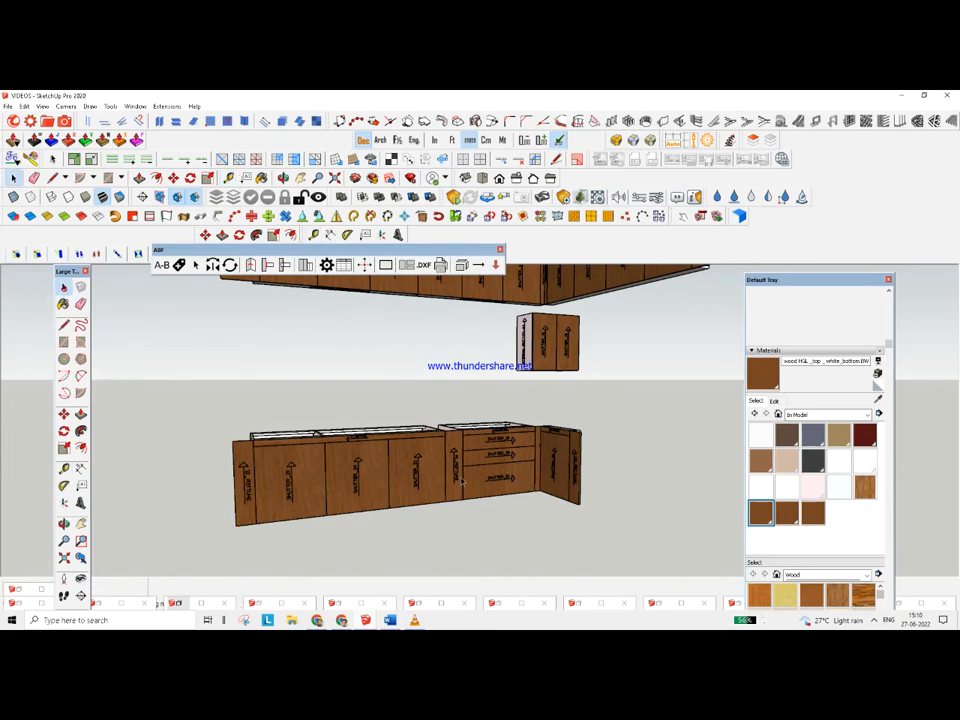
Set the model's length units to feet with a display precision of one decimal place
scroll(463, 481, "down", 5)
scroll(459, 525, "up", 2)
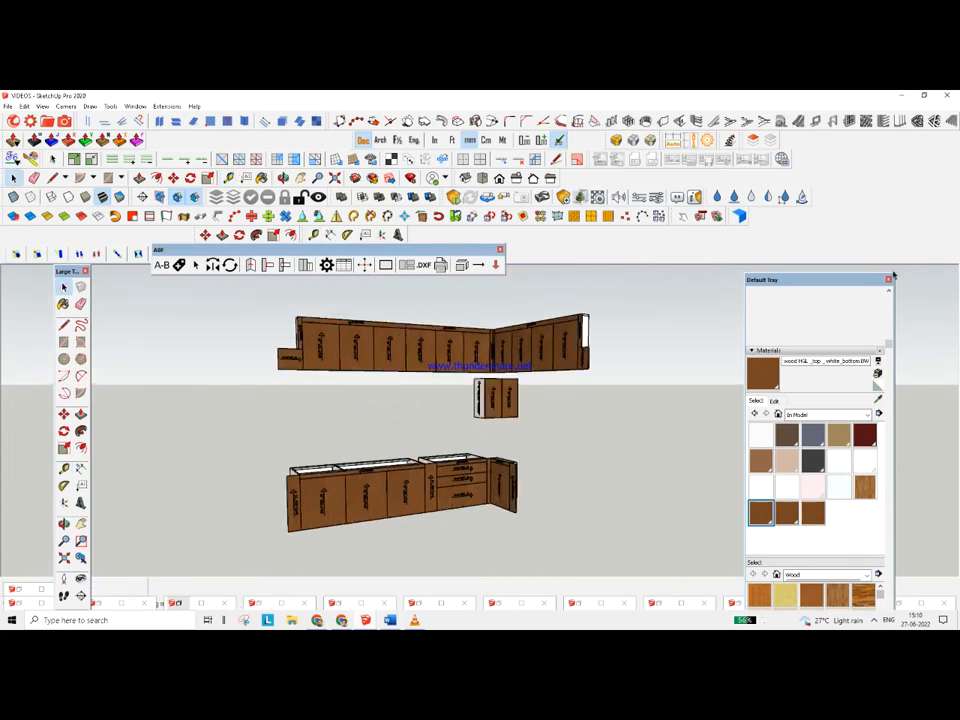
left_click(165, 106)
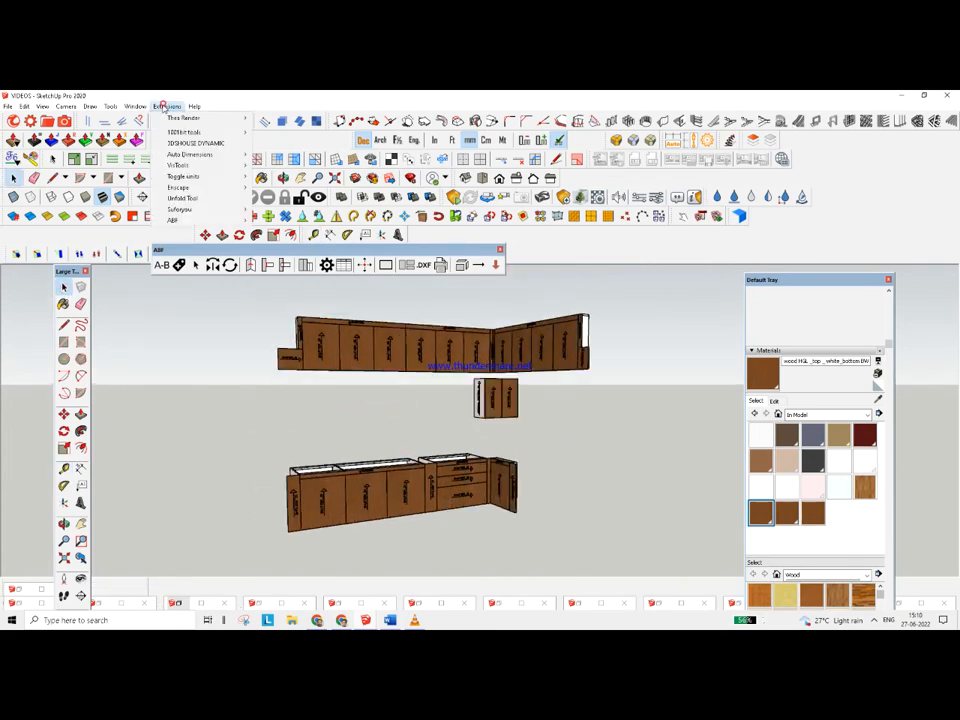
mouse_move(135, 106)
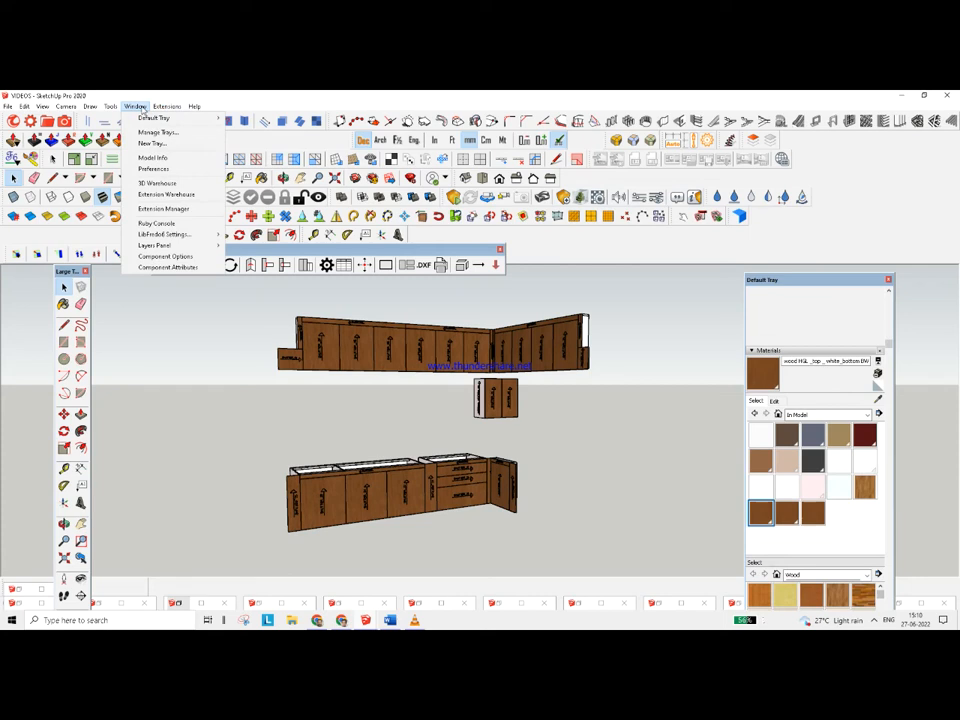
left_click(164, 160)
left_click(402, 238)
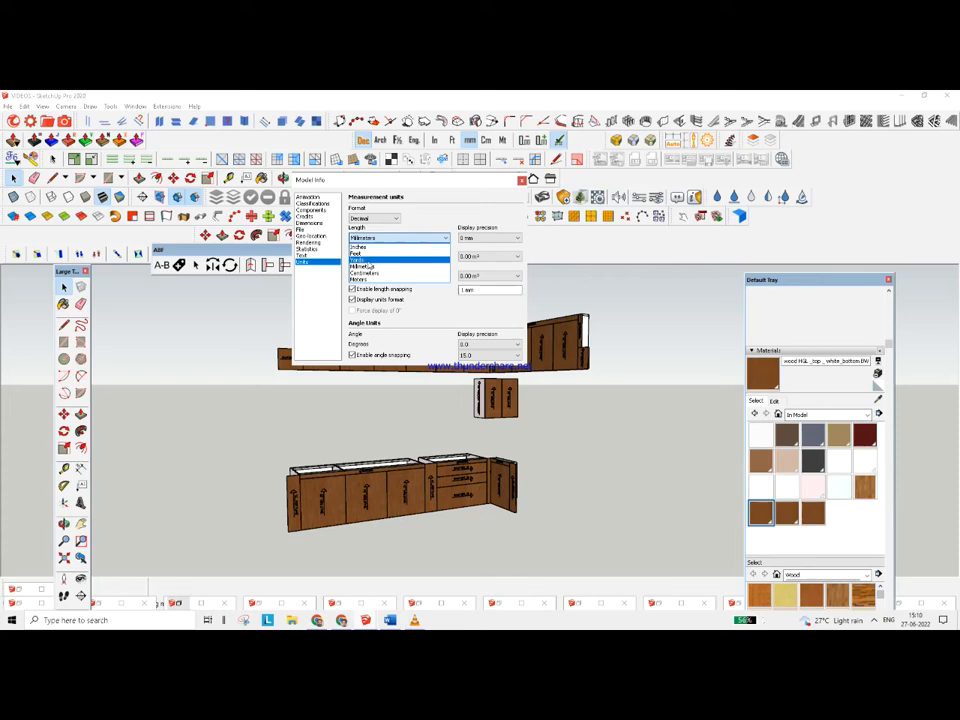
left_click(358, 251)
left_click(488, 238)
left_click(468, 250)
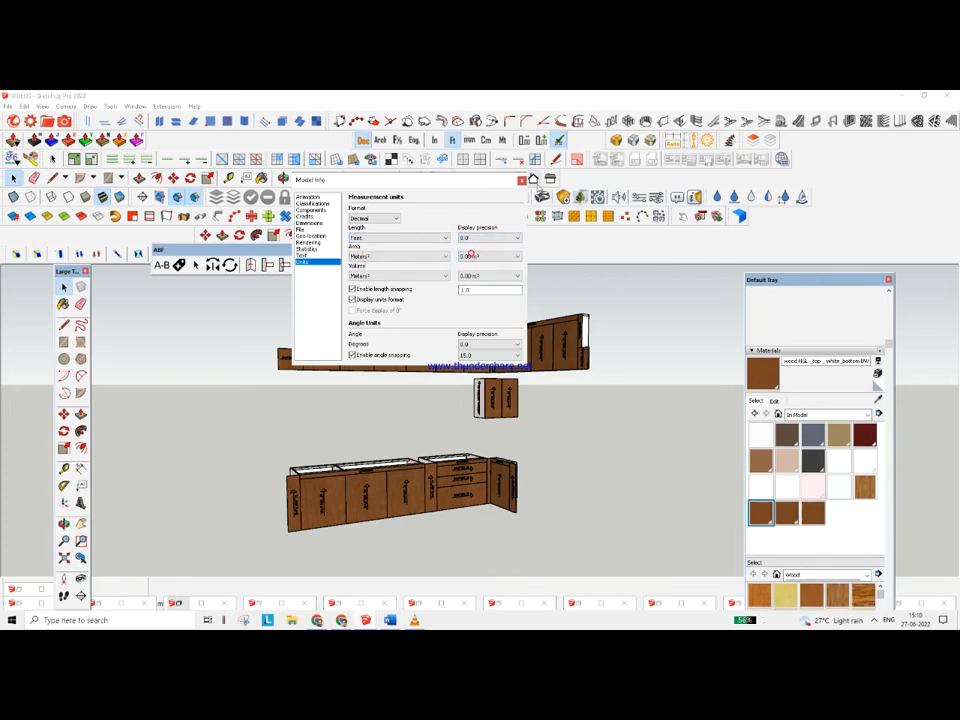
left_click(521, 181)
Measure the length of the lower cabinets' long run along its base, from the outer end to the inside corner
scroll(420, 424, "up", 5)
scroll(418, 424, "down", 5)
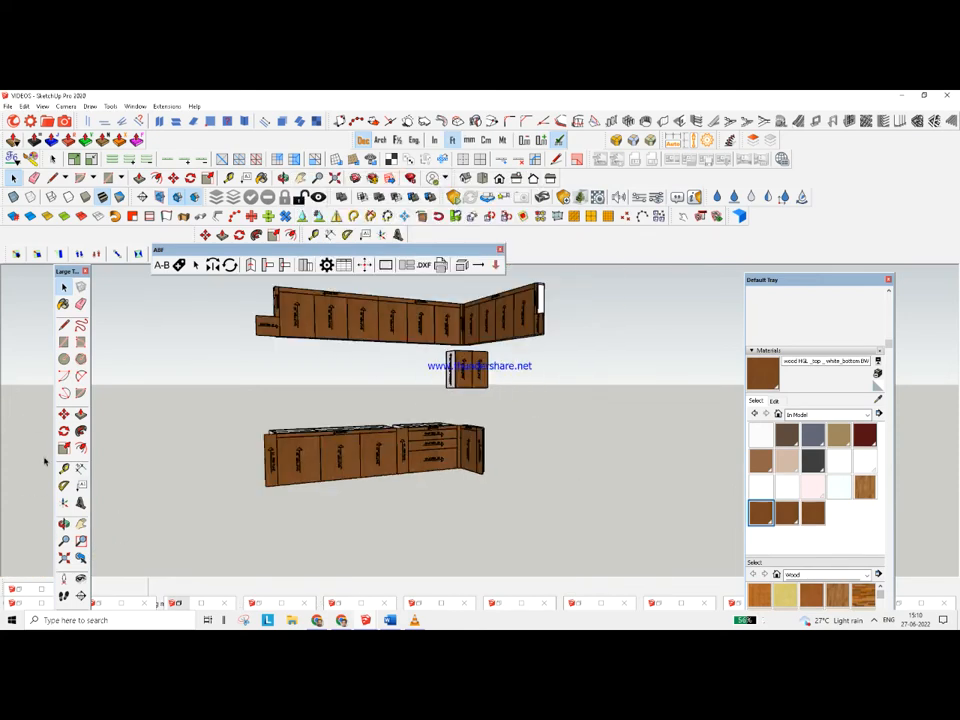
left_click(64, 468)
scroll(260, 494, "up", 1)
left_click(271, 482)
scroll(517, 463, "up", 2)
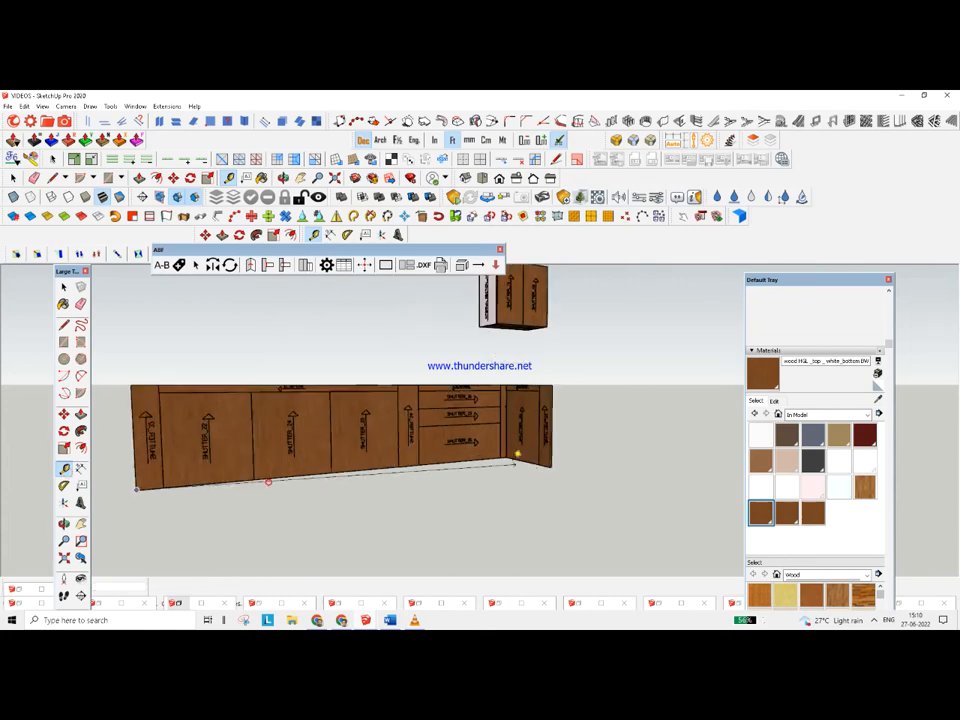
left_click(510, 453)
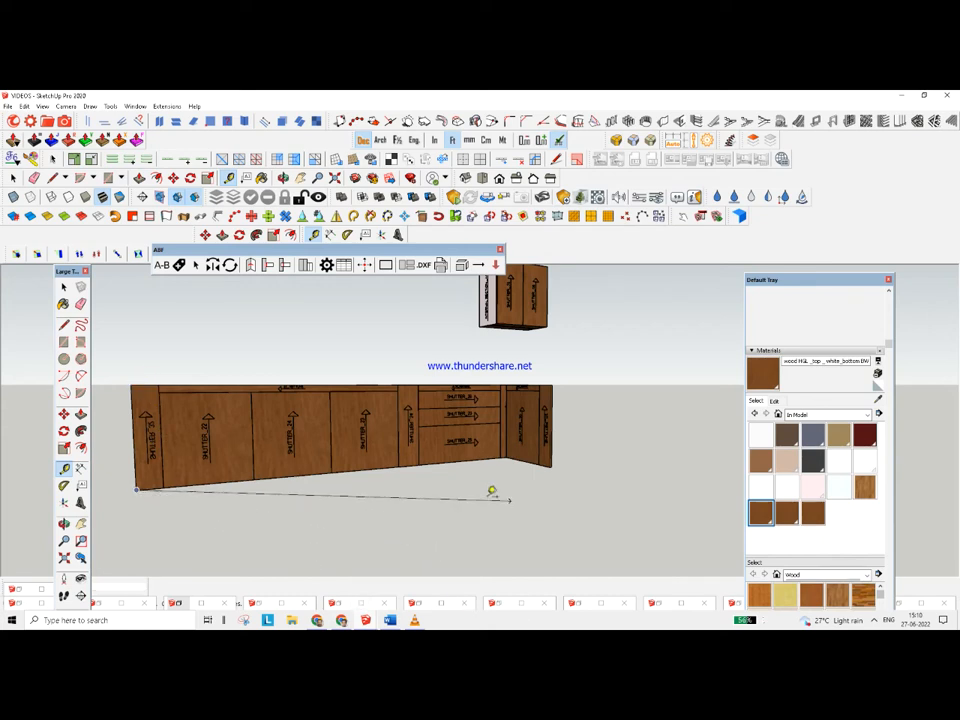
left_click(505, 460)
Switch to Word and add the line "Kitchen base 9.5 x 2.2 +" below the total cost formula
key("alt+Tab")
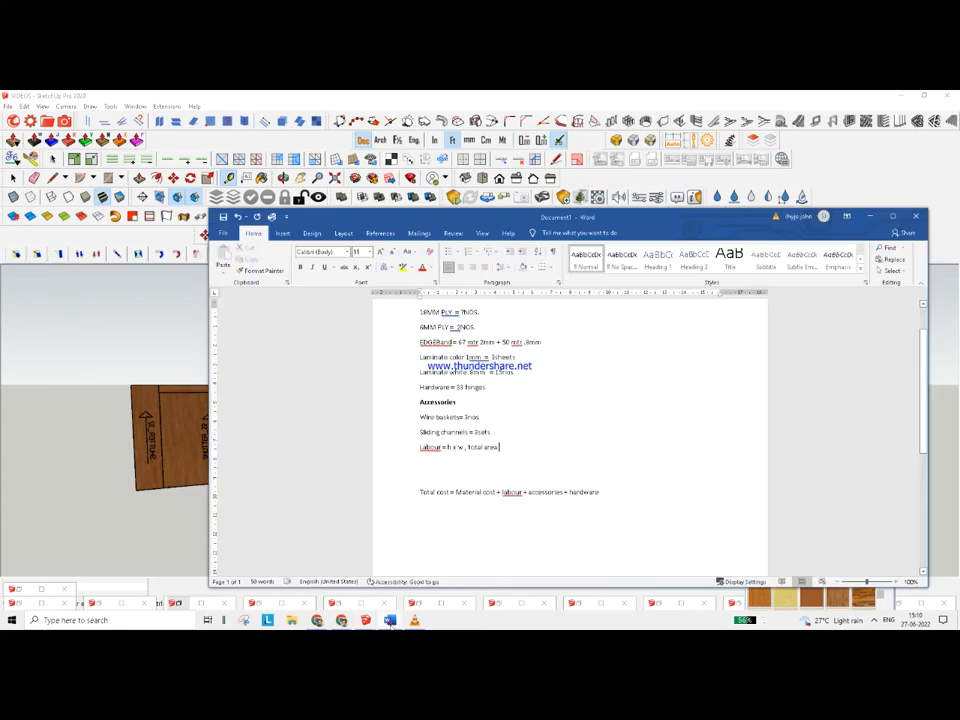
key("Return")
key("Return")
type("Kitchen bas")
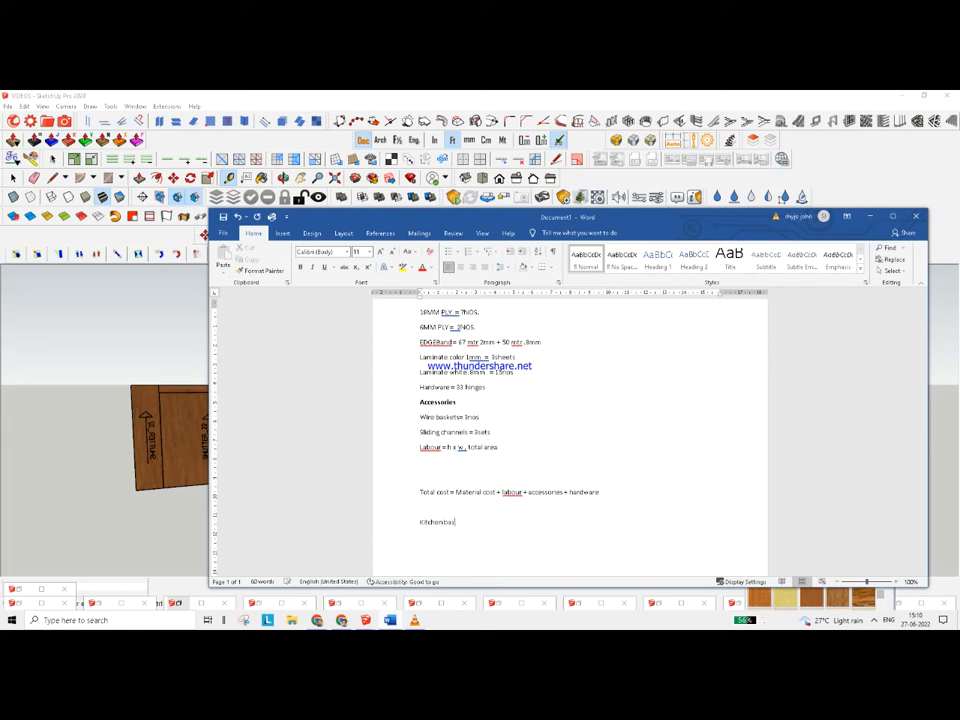
type("e 9")
key("BackSpace")
key("BackSpace")
key("BackSpace")
type("5 x 2.2 +")
Return to SketchUp and measure the lower cabinets' short return from the inside corner to its outer end
left_click(870, 217)
scroll(480, 465, "up", 3)
middle_click_drag(480, 465, 533, 455)
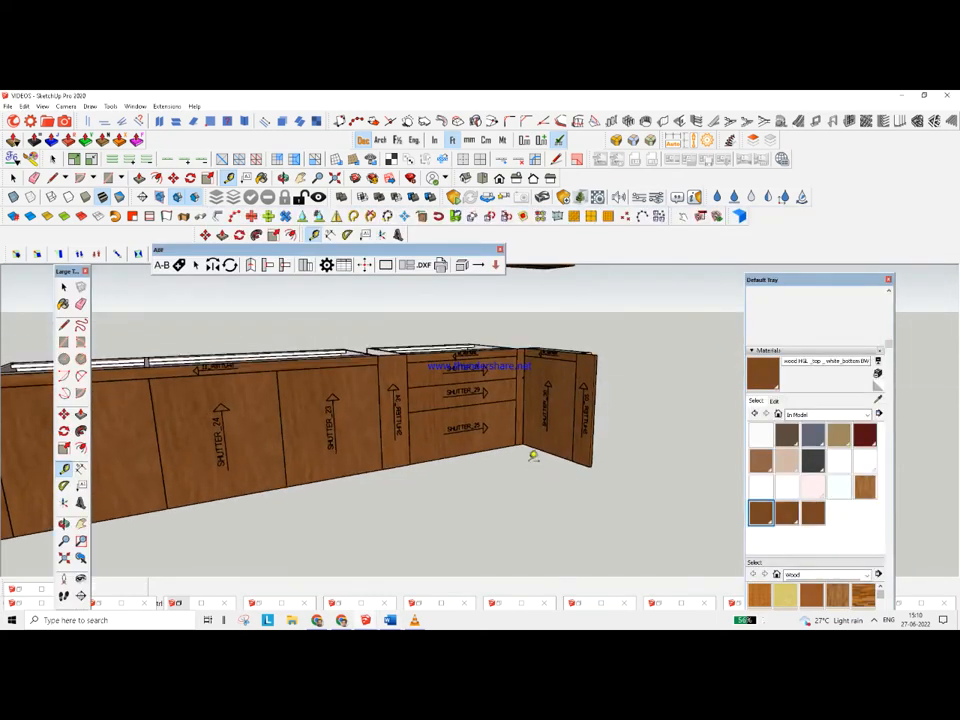
scroll(530, 437, "up", 2)
left_click(521, 434)
left_click(620, 456)
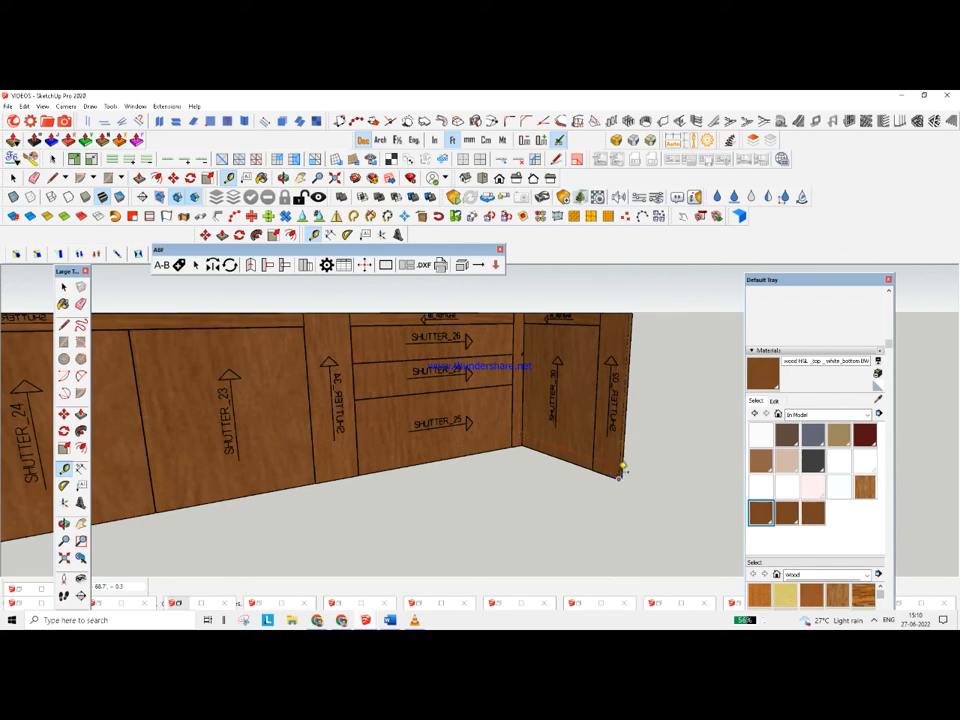
Switch to Word, complete the kitchen base line with "2 x 2.2" and start an "Upper storage =" line below it
left_click(389, 621)
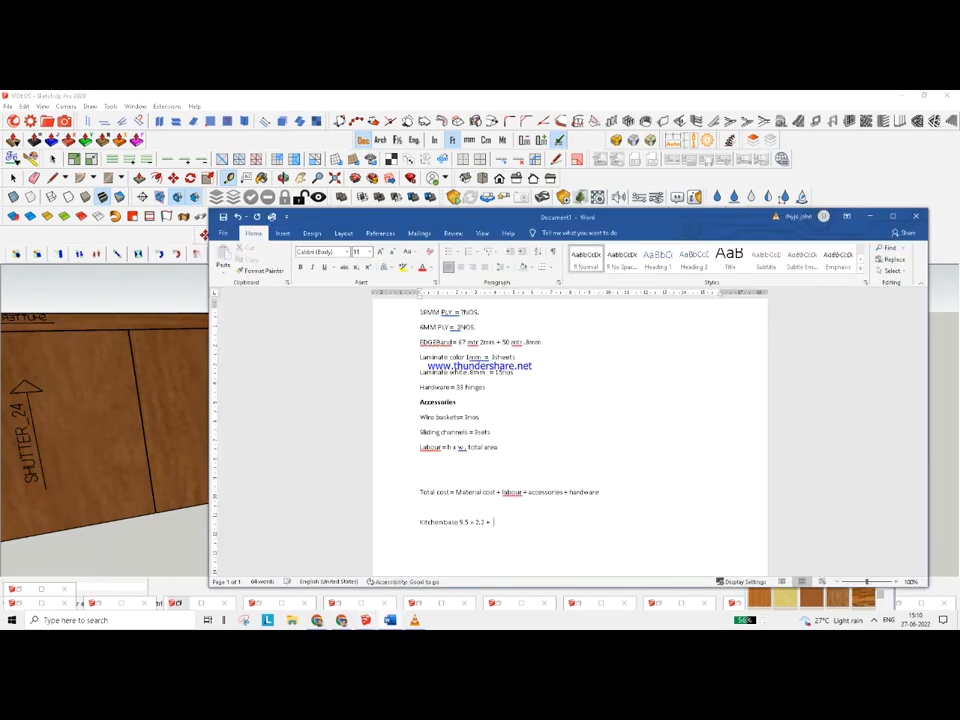
type("x 2.3")
key("Return")
type("Upper storage")
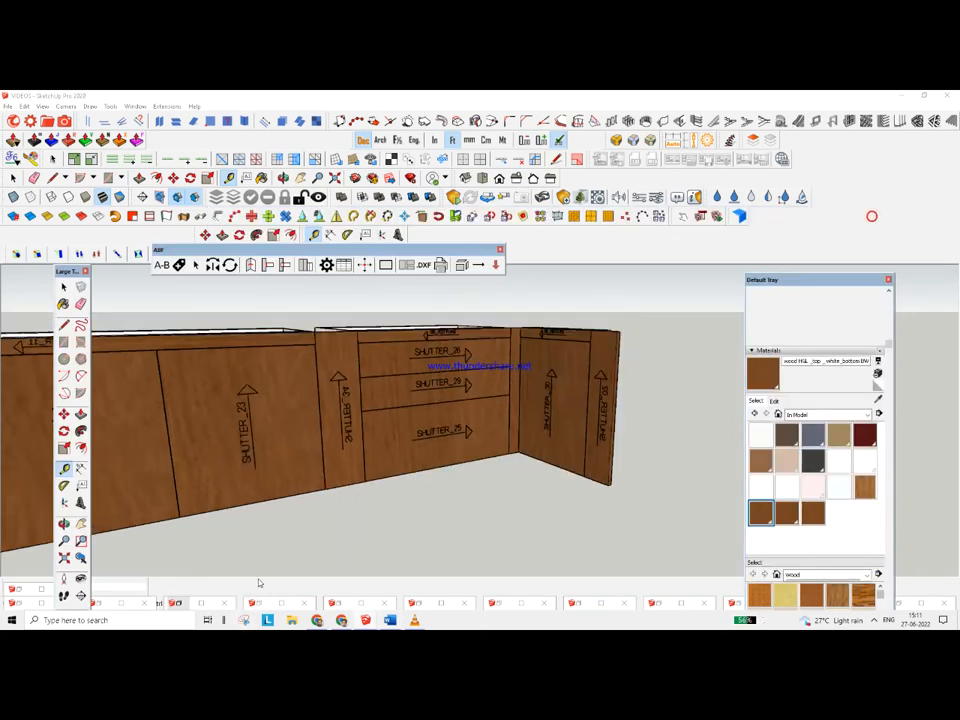
Return to SketchUp and measure the width of the small two-shutter cabinet below the loft
scroll(462, 507, "down", 3)
middle_click_drag(450, 290, 436, 392, "shift")
scroll(436, 392, "up", 3)
scroll(436, 392, "down", 4)
middle_click_drag(471, 437, 429, 439)
scroll(429, 439, "up", 5)
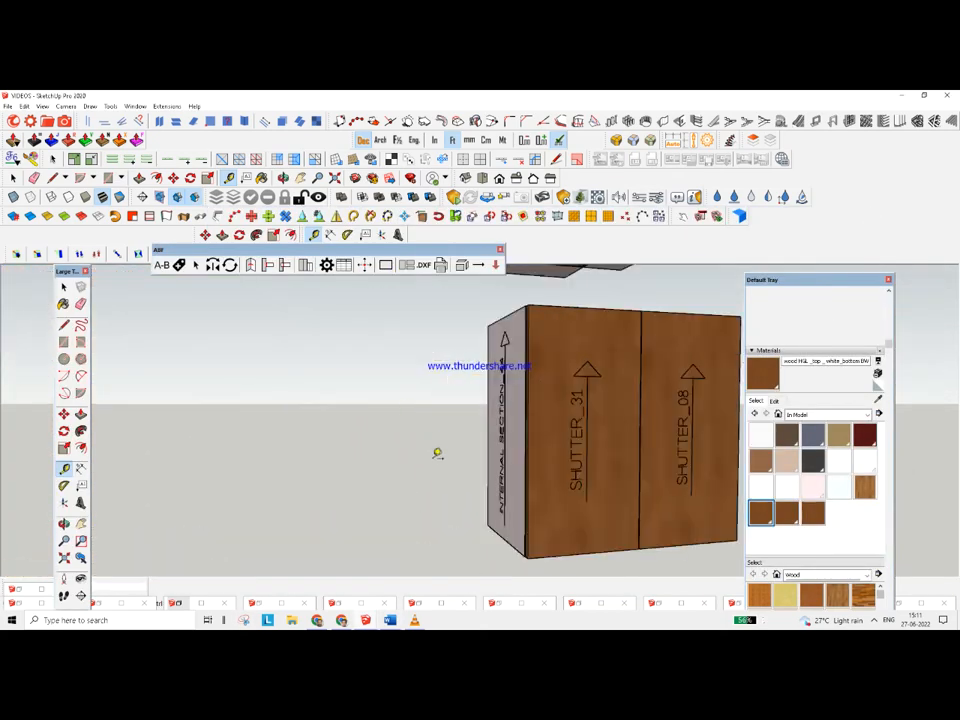
scroll(429, 439, "down", 5)
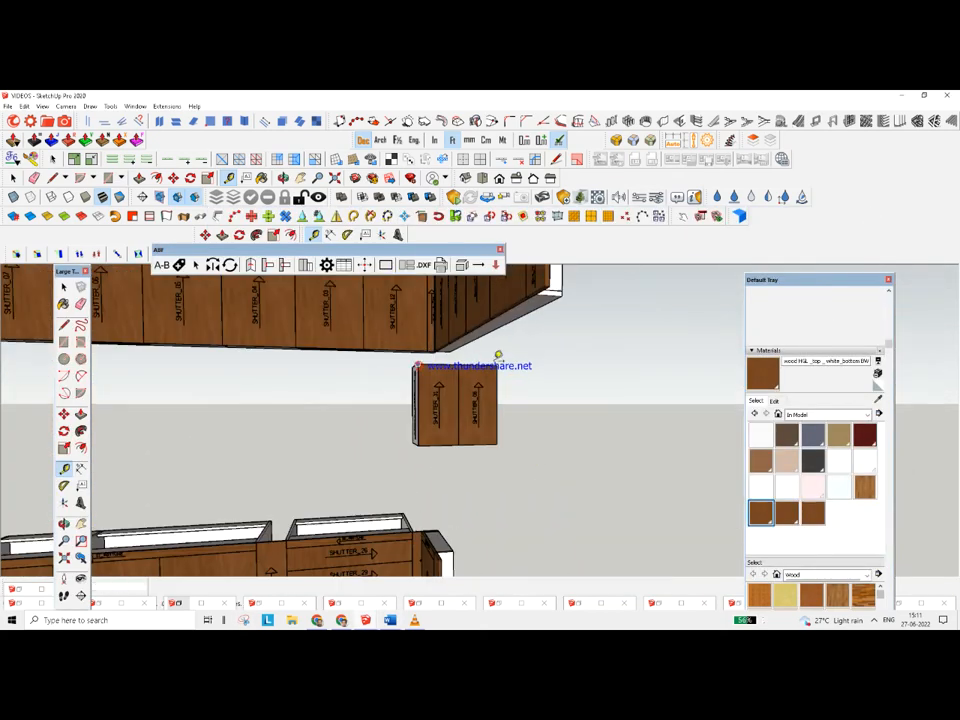
left_click(417, 366)
Switch to Word, enter "2 x 2 =" for the upper storage and start a "Loft =" line below it
key("alt+Tab")
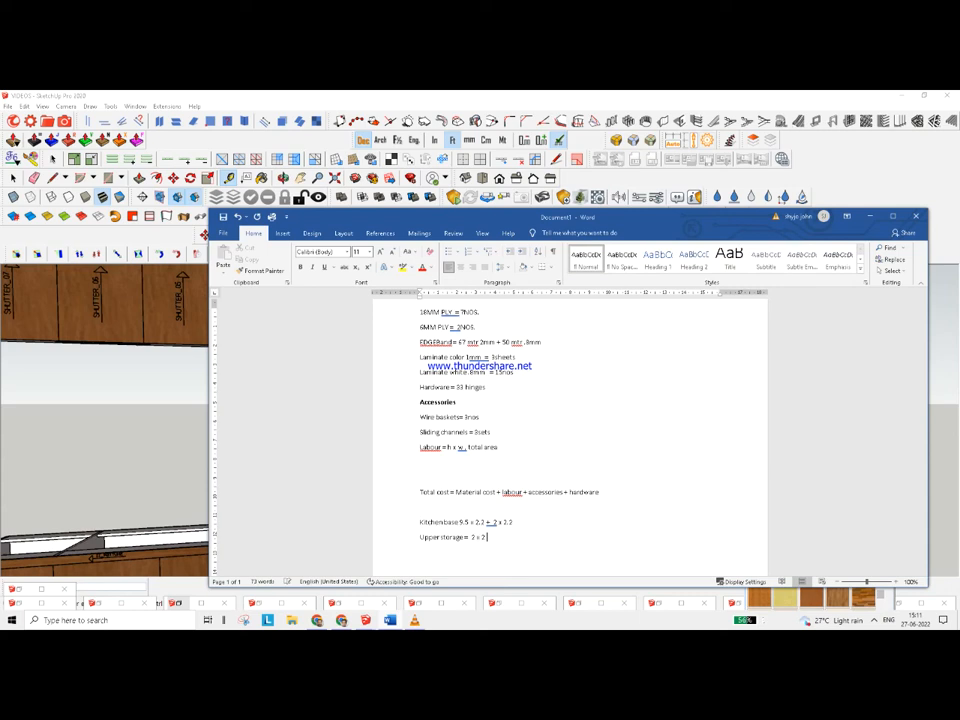
type("=")
key("Return")
type("loft")
Return to SketchUp and measure the loft cabinets' height and the lengths of their two runs
left_click(867, 216)
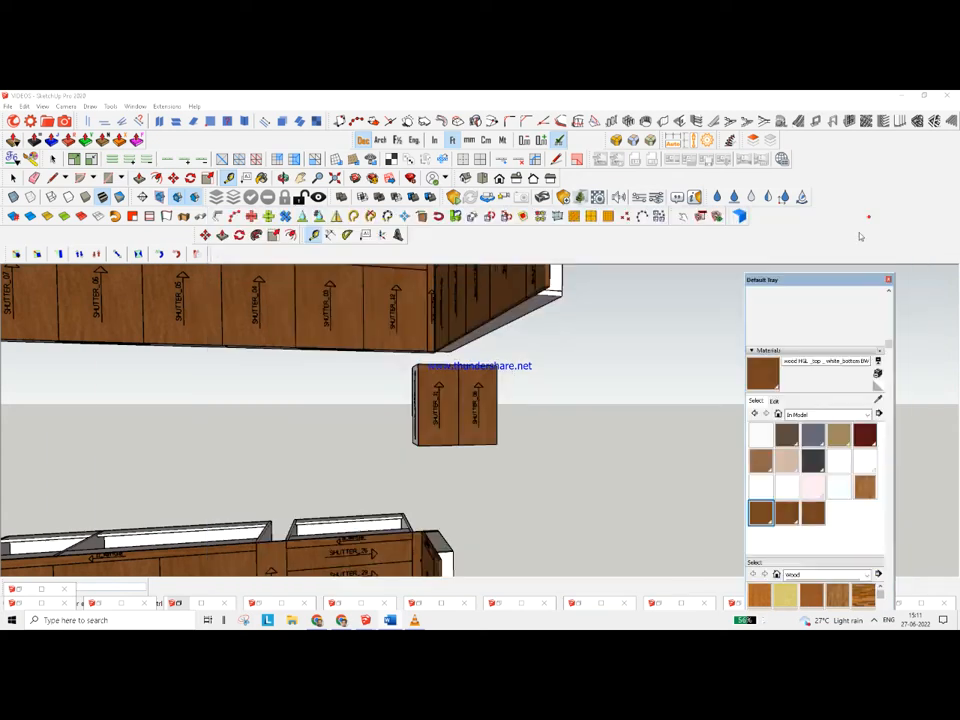
scroll(390, 407, "up", 6)
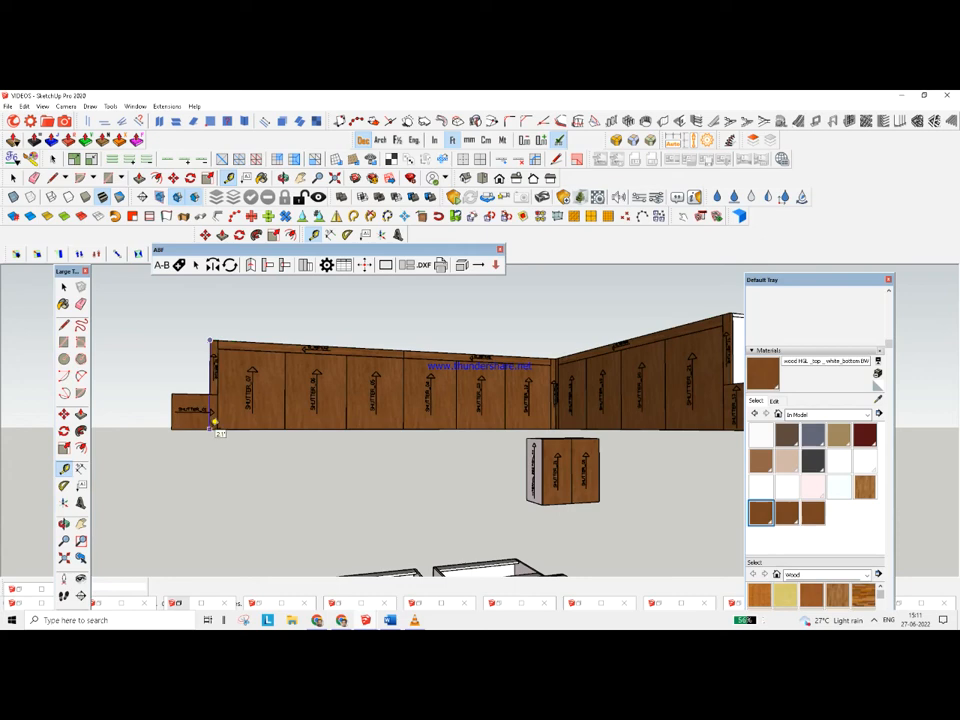
middle_click_drag(213, 422, 493, 345)
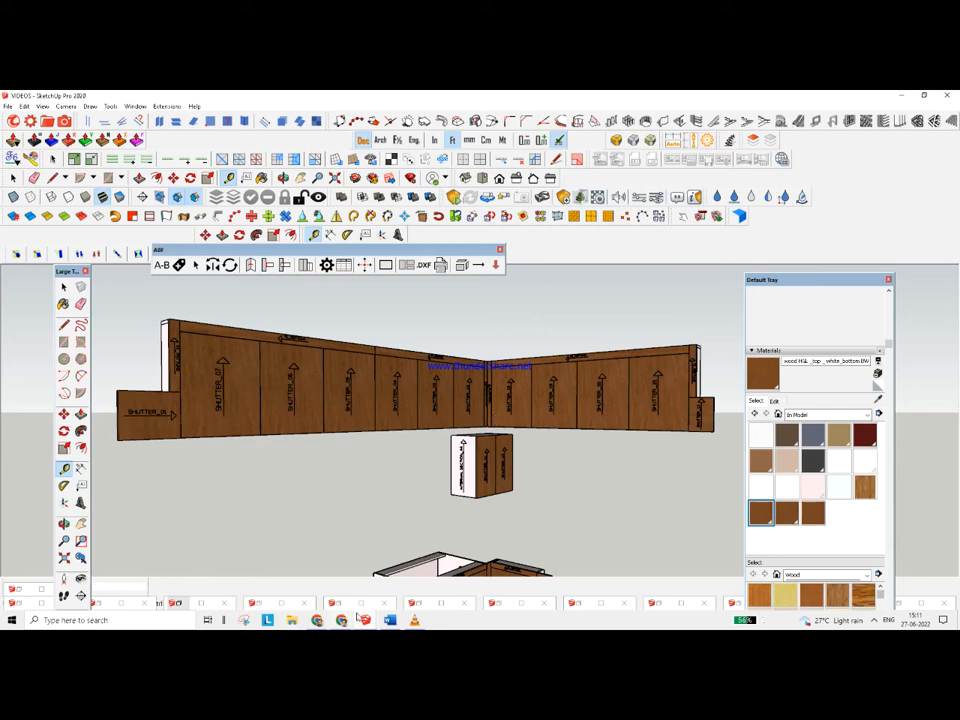
Switch to Word, complete the loft line with "9 x 2 + 6 x 2 =", and add "4" to upper storage and "=" to kitchen base
left_click(389, 620)
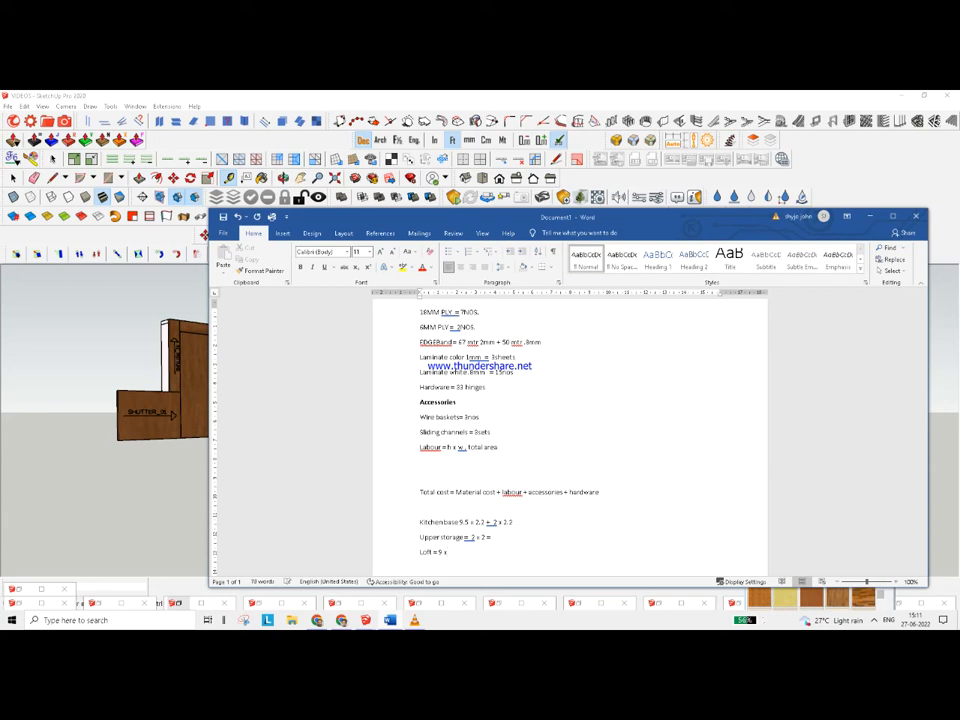
type("9 x 2 x")
key("BackSpace")
type("+ 6 x 2")
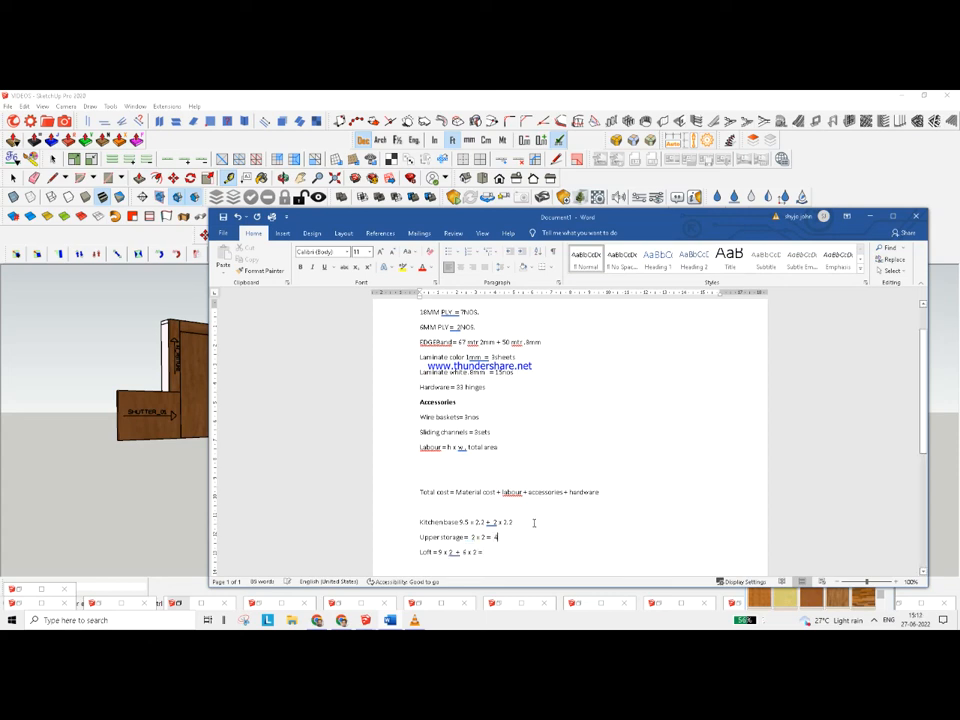
type("=")
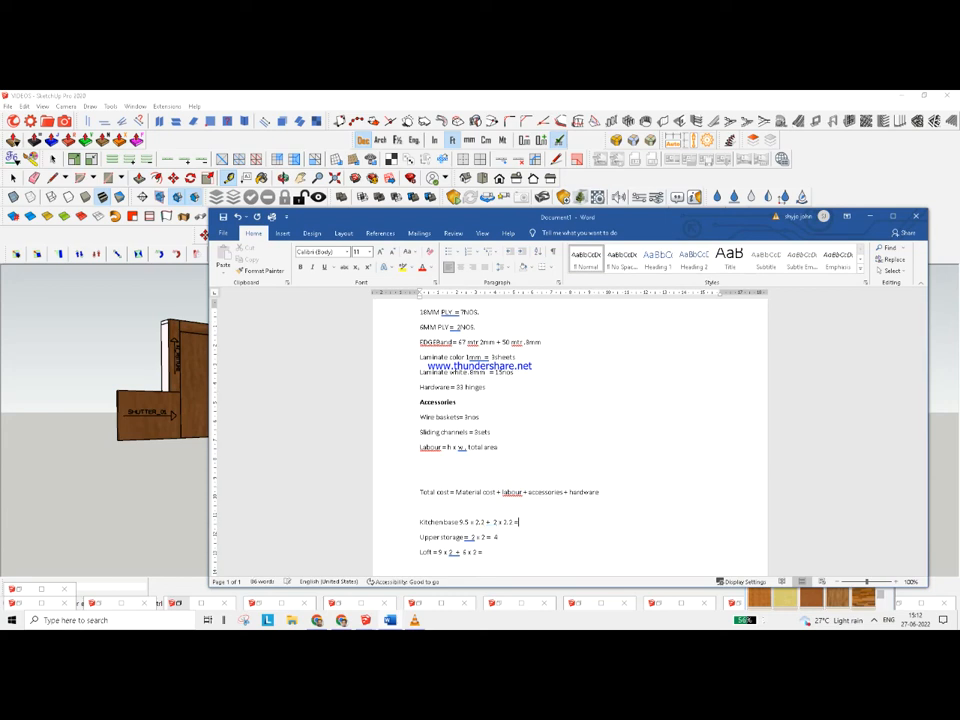
Open Calculator, work out the kitchen base area, and enter "25.3" as its result in the Word document
left_click(71, 620)
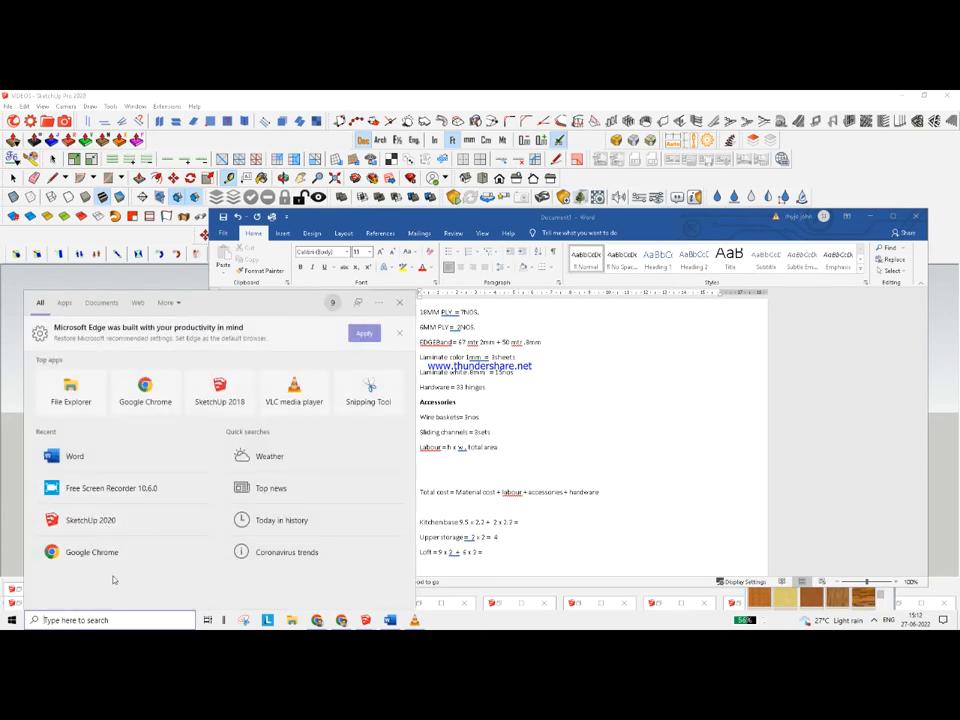
type("calc")
key("Return")
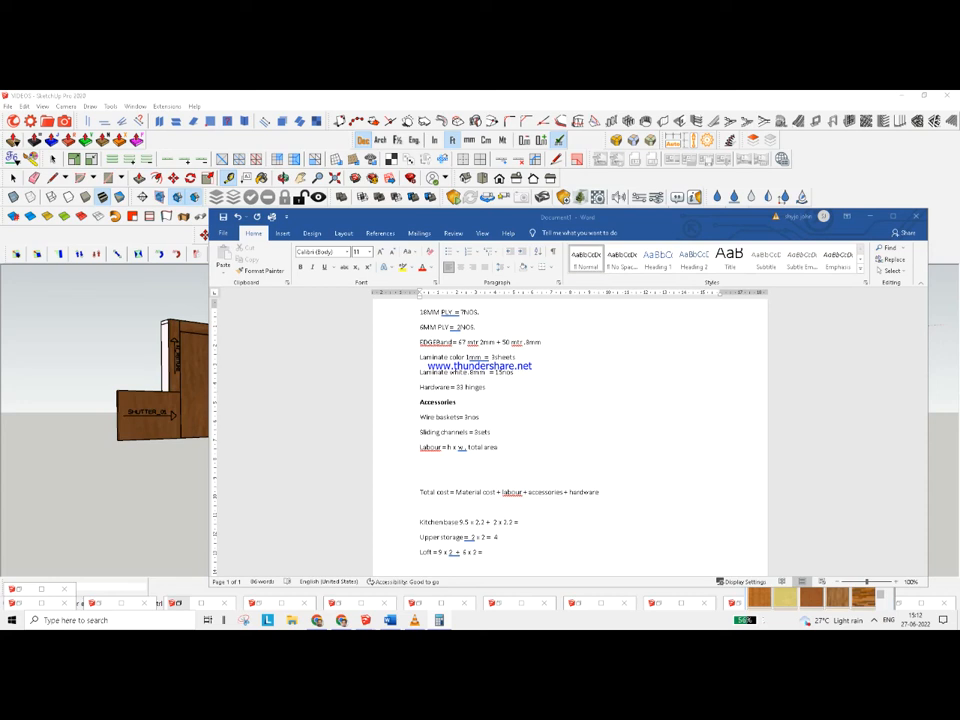
left_click(524, 522)
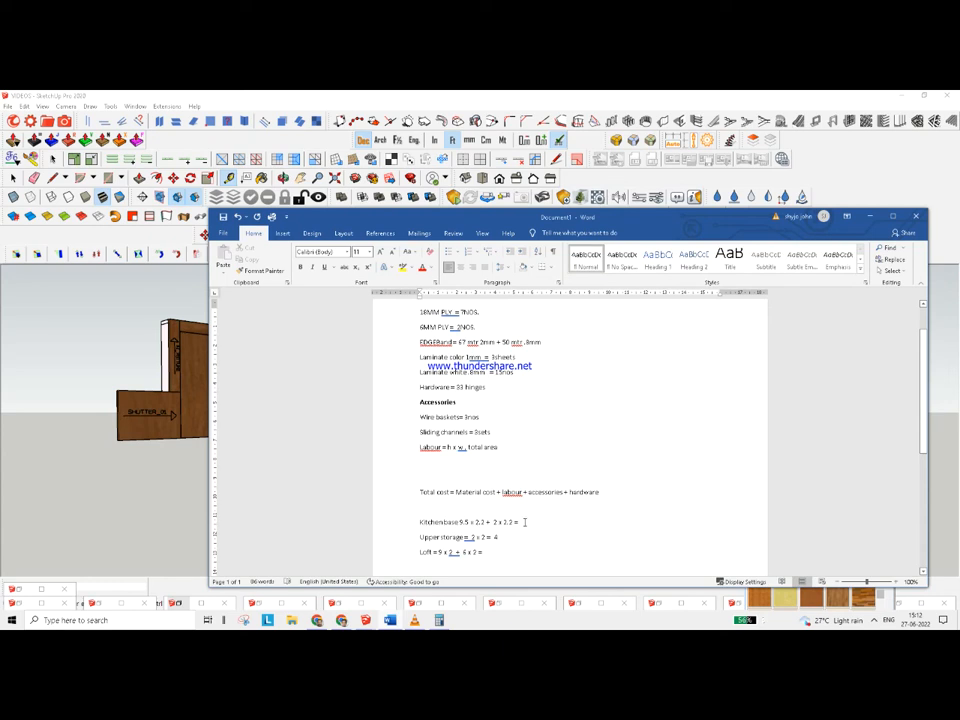
type("25.3")
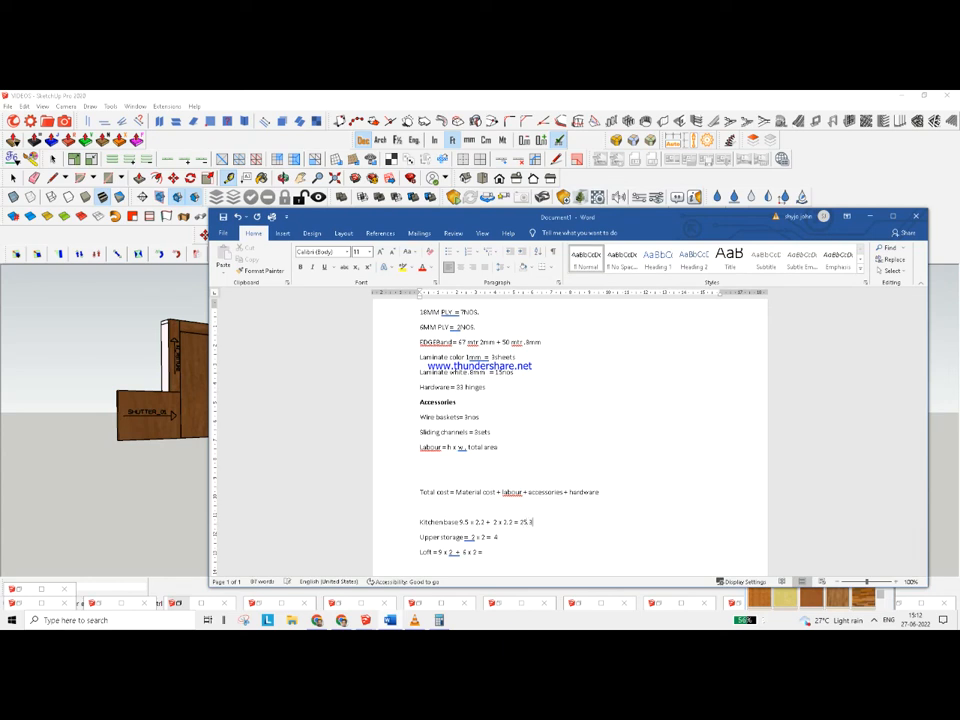
Enter "30" as the result of the loft area line
left_click(487, 552)
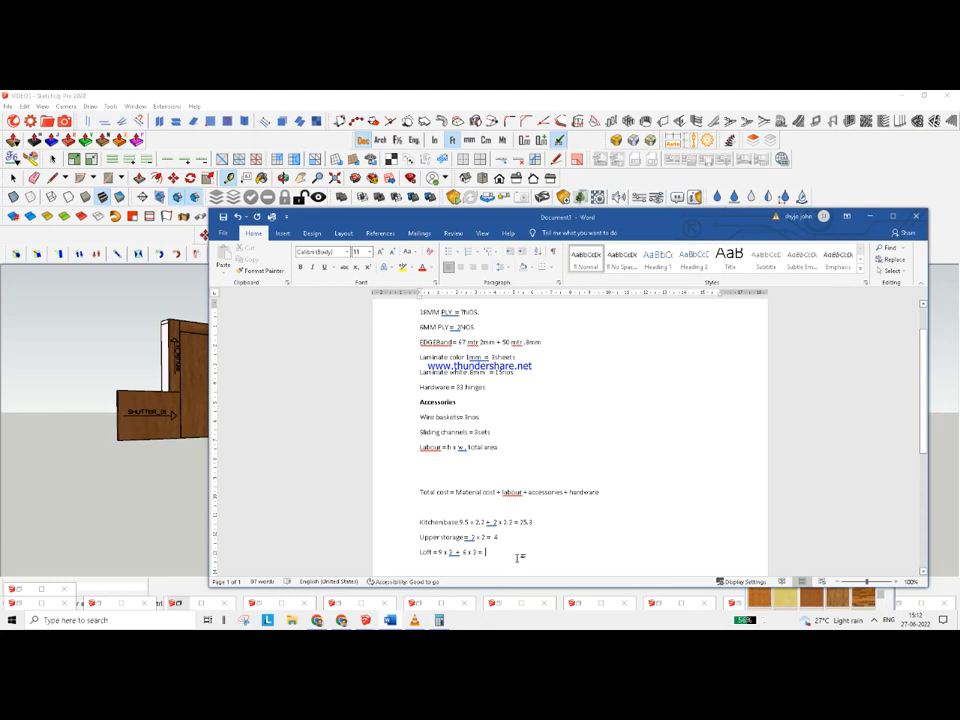
type("30")
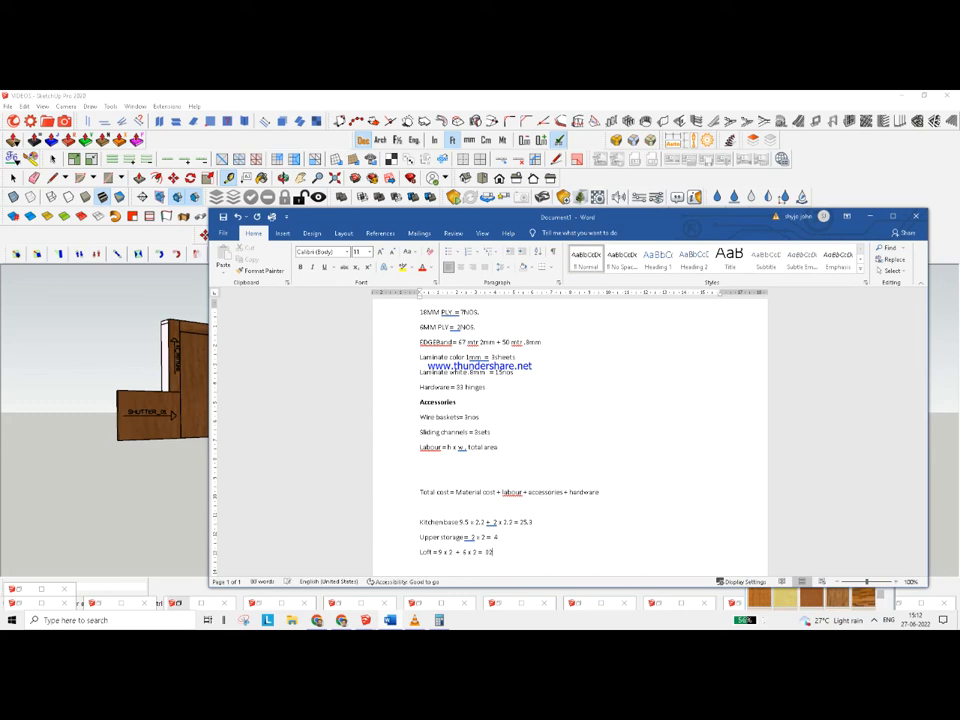
double_click(497, 553)
type("30")
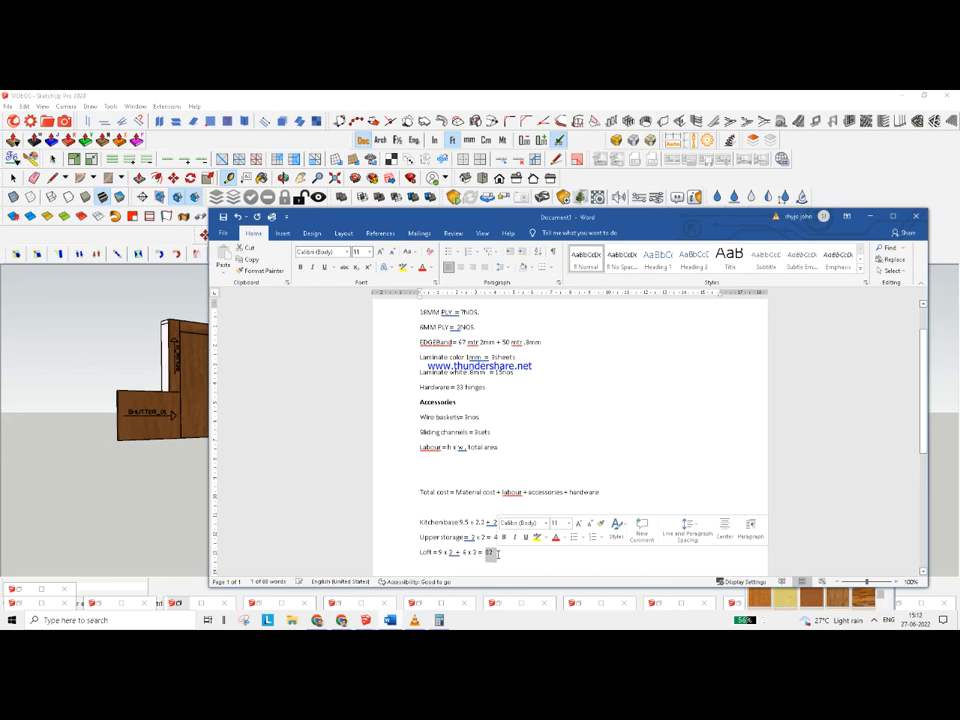
left_click(515, 550)
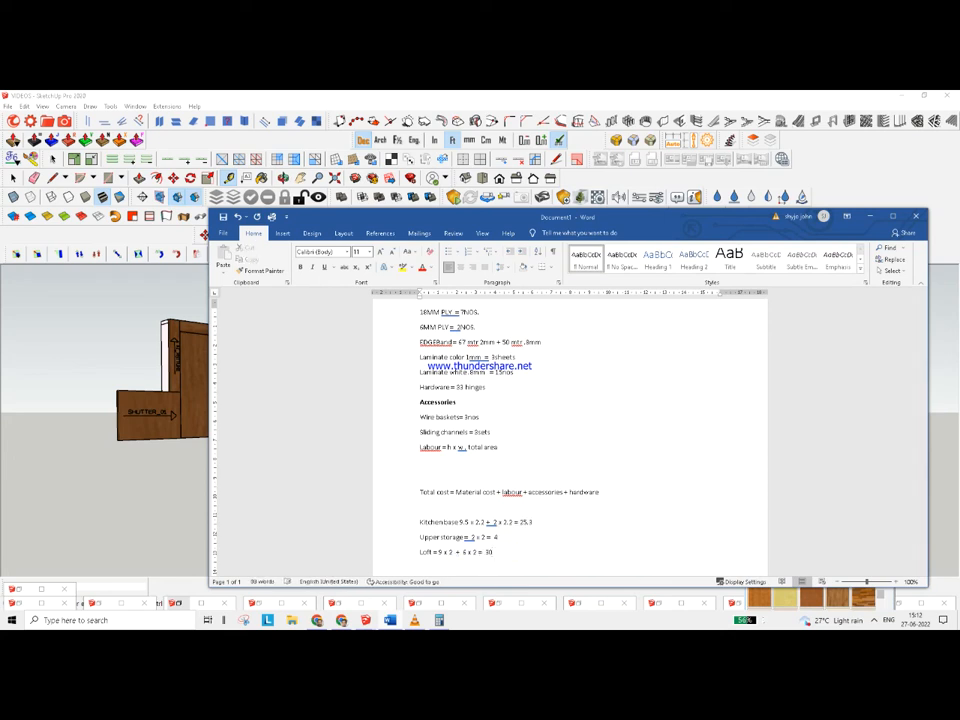
Switch to Calculator, place it beside the area lines in the document and clear its display
left_click(439, 620)
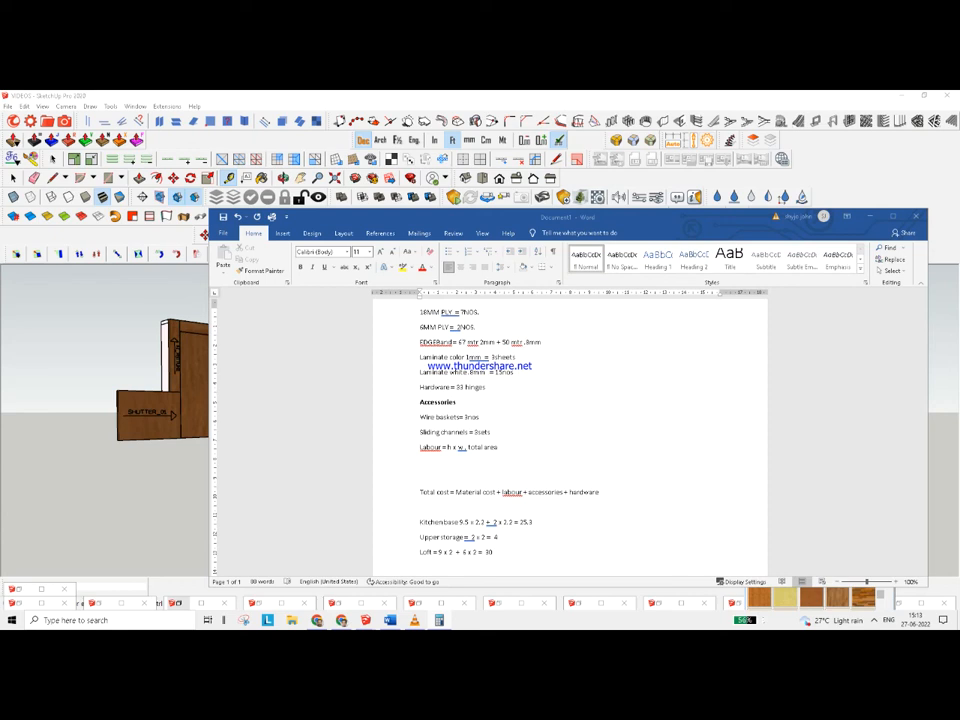
left_click(502, 541)
key("Down")
left_click_drag(690, 194, 243, 214)
left_click(306, 345)
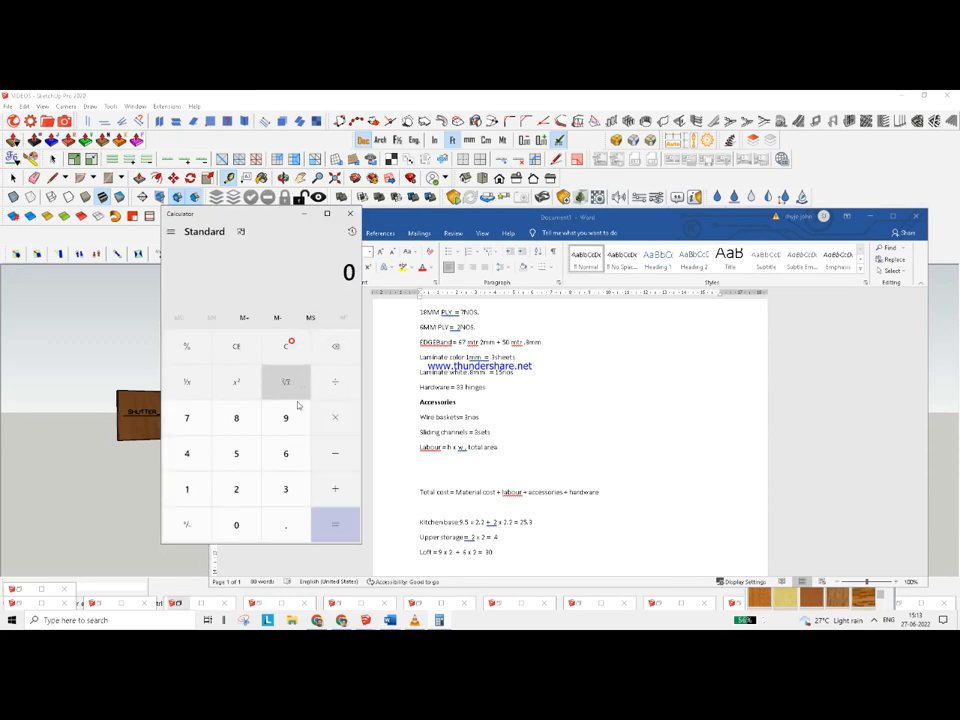
Add the kitchen base, upper storage and loft areas as 25.3 + 4 + 30, and minimize Calculator
left_click(237, 489)
left_click(236, 453)
left_click(286, 524)
left_click(286, 489)
left_click(336, 489)
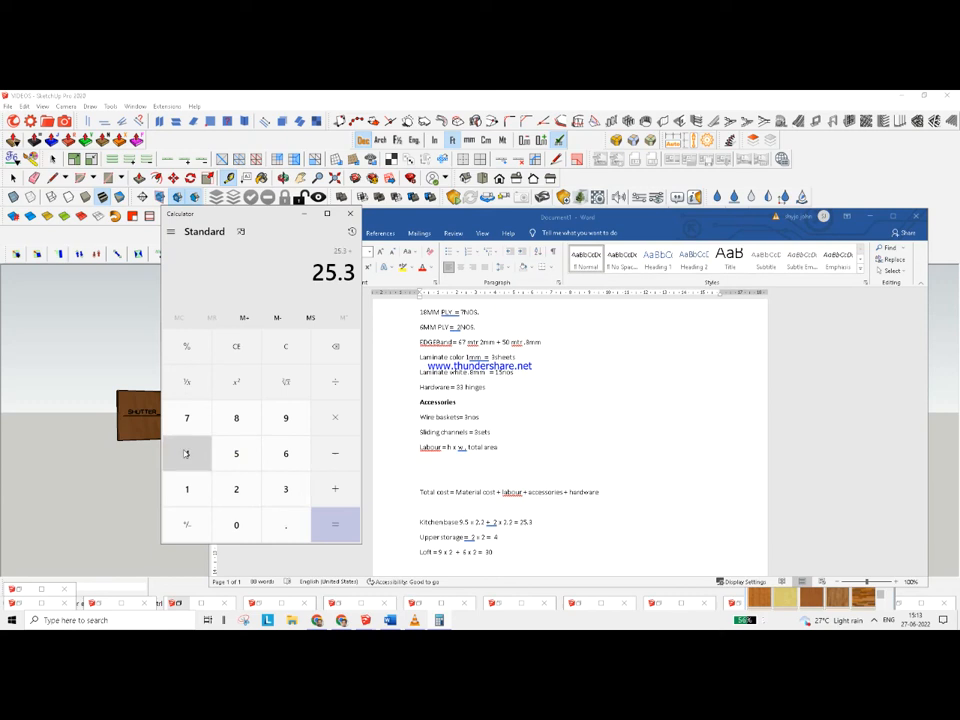
left_click(186, 453)
left_click(335, 489)
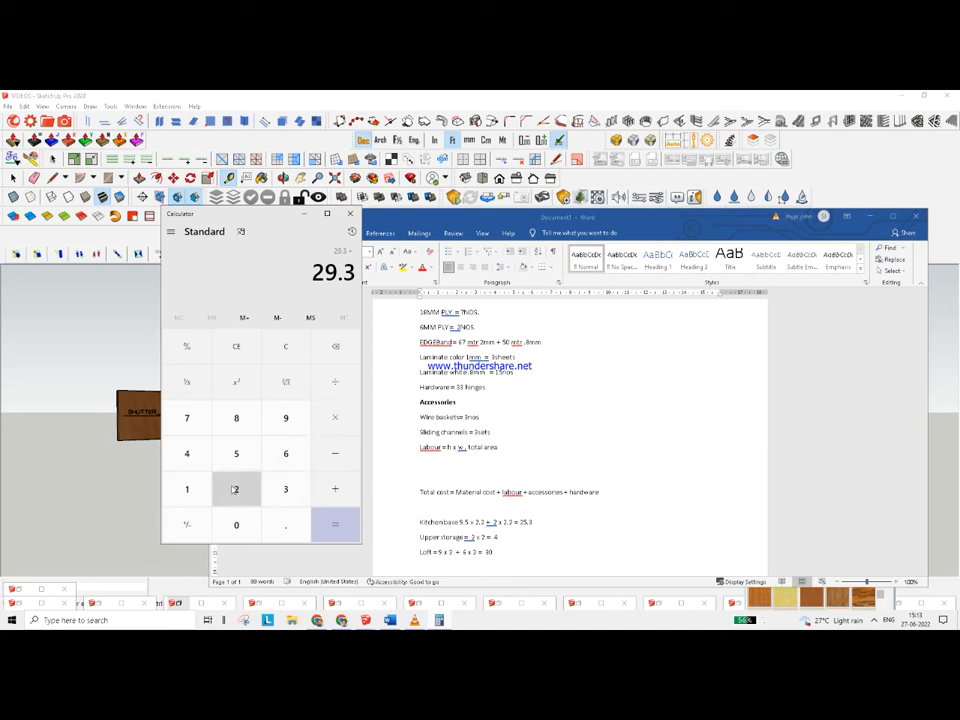
left_click(293, 495)
left_click(240, 522)
left_click(334, 524)
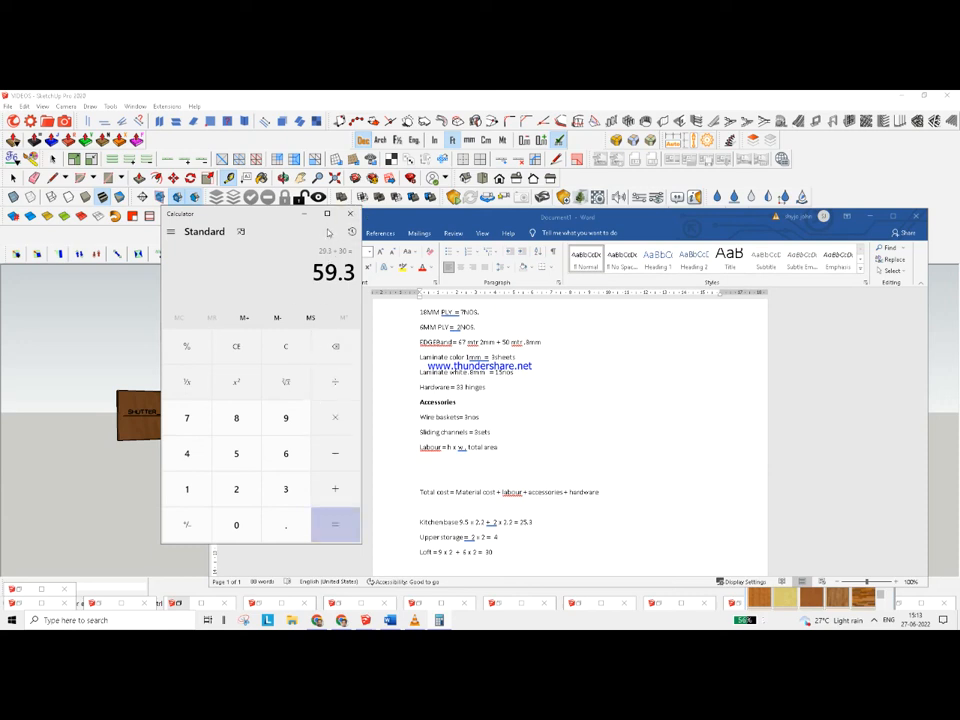
left_click(306, 215)
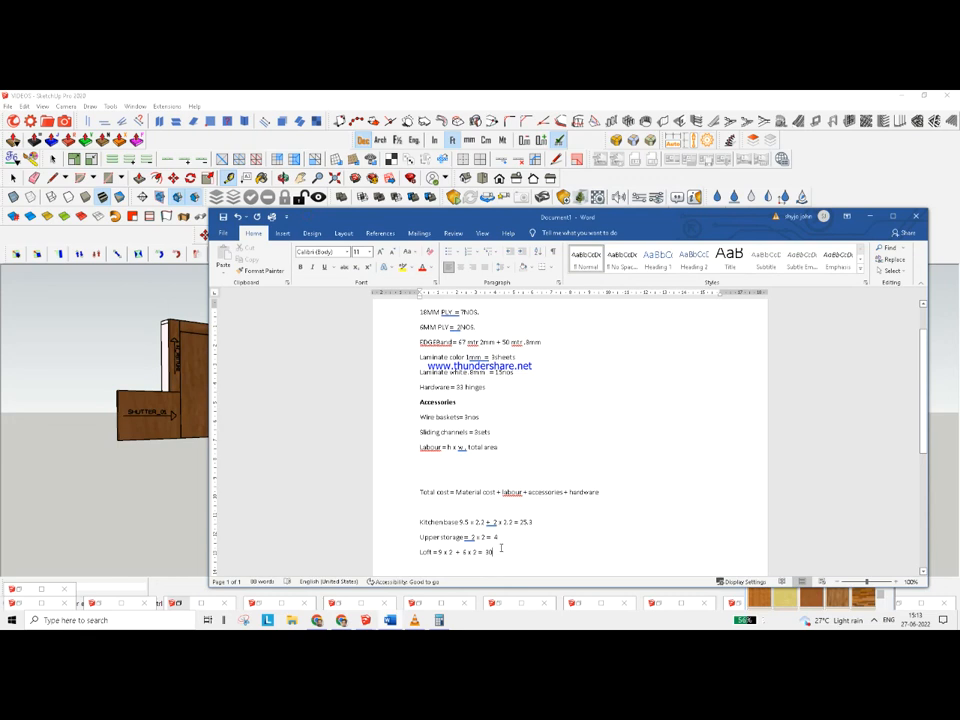
Add the line "Total = 60 sqft" below the loft line in Word
type("totA")
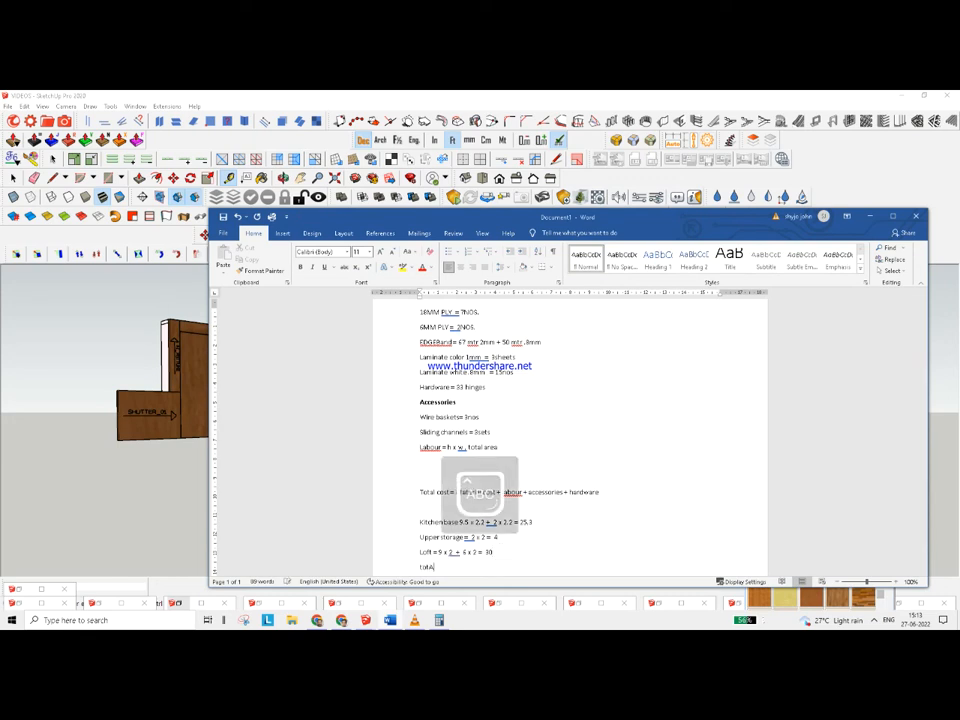
key("BackSpace")
type("al 60")
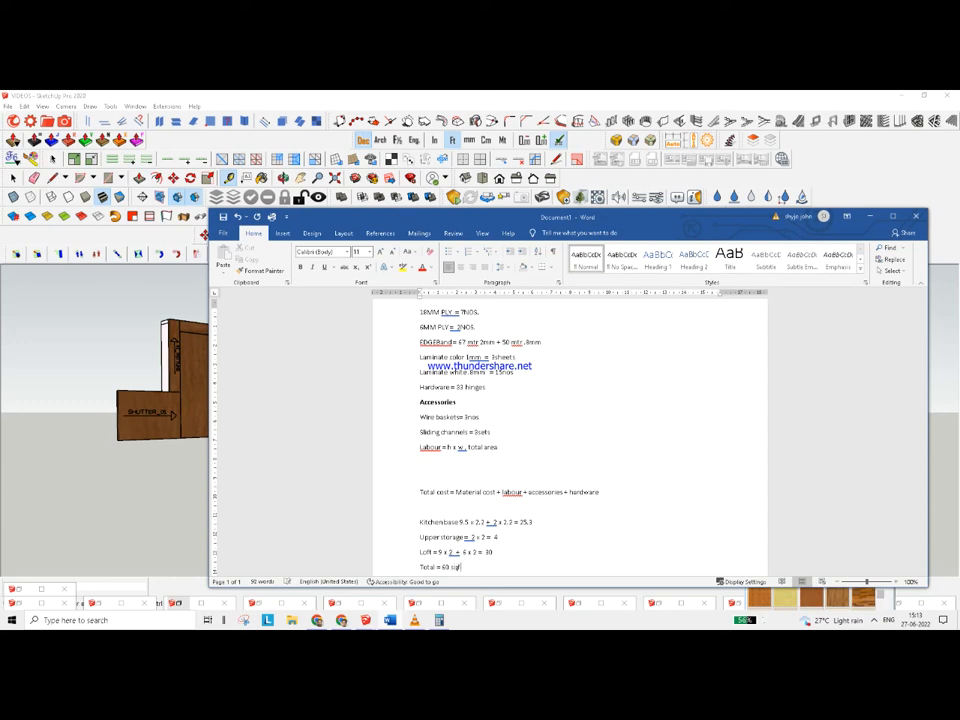
scroll(570, 440, "down", 3)
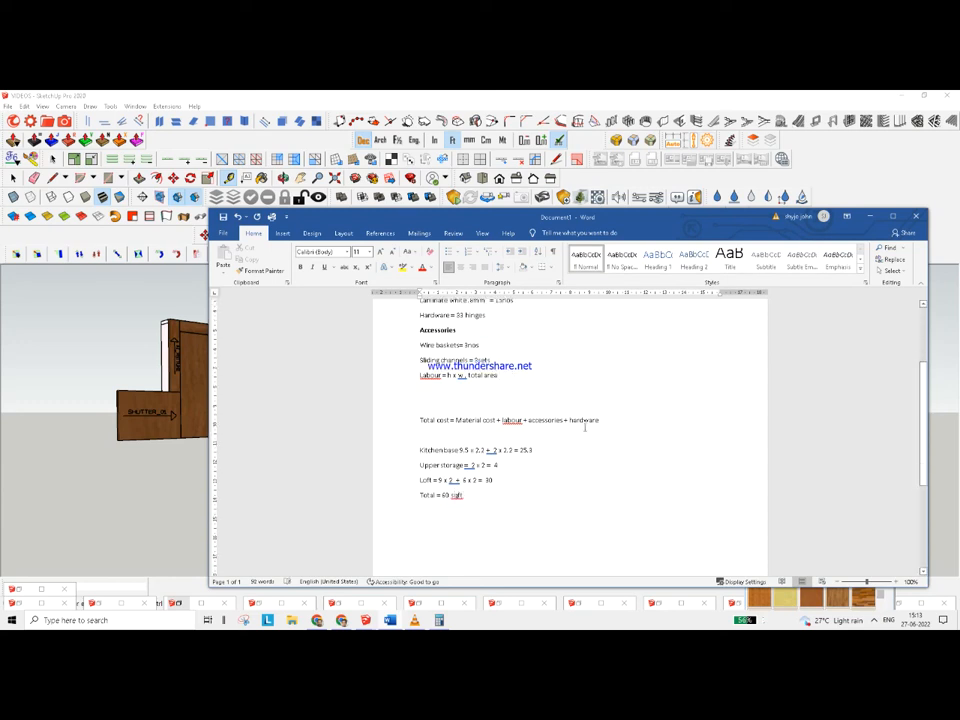
left_click_drag(495, 509, 409, 450)
left_click(516, 516)
key("Return")
left_click_drag(497, 510, 407, 449)
left_click(446, 498)
key("Return")
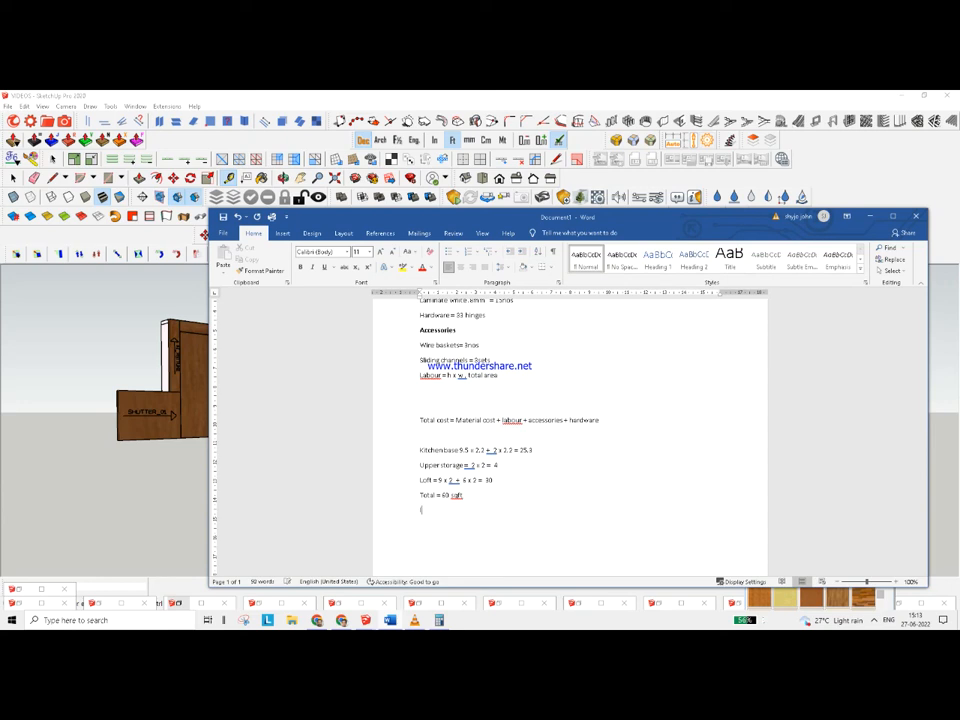
type("labour")
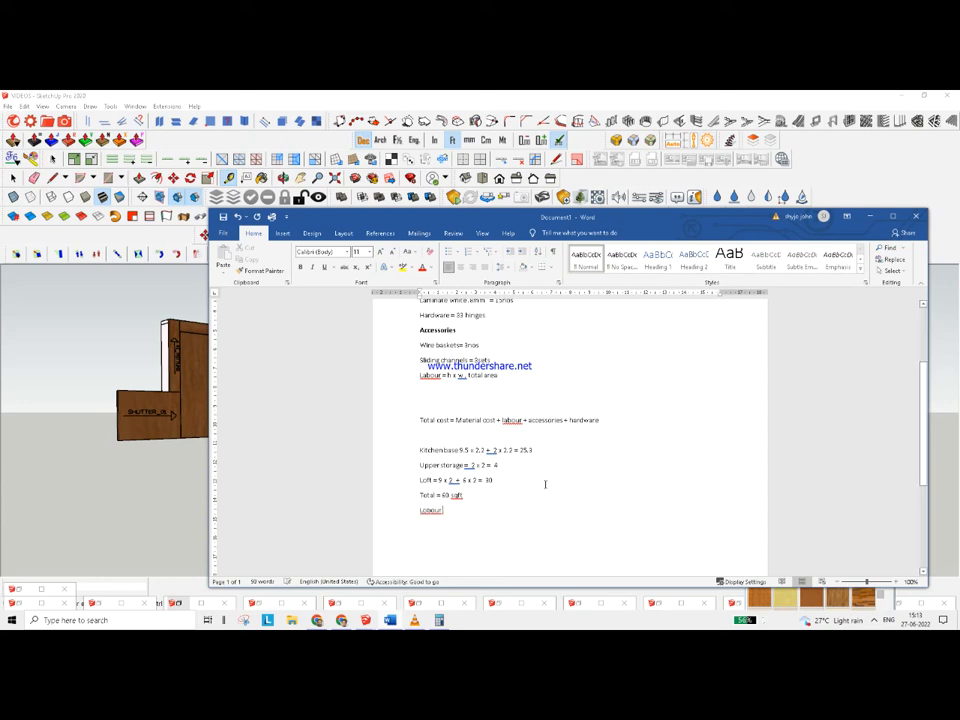
key("BackSpace")
key("BackSpace")
key("BackSpace")
key("BackSpace")
key("BackSpace")
key("BackSpace")
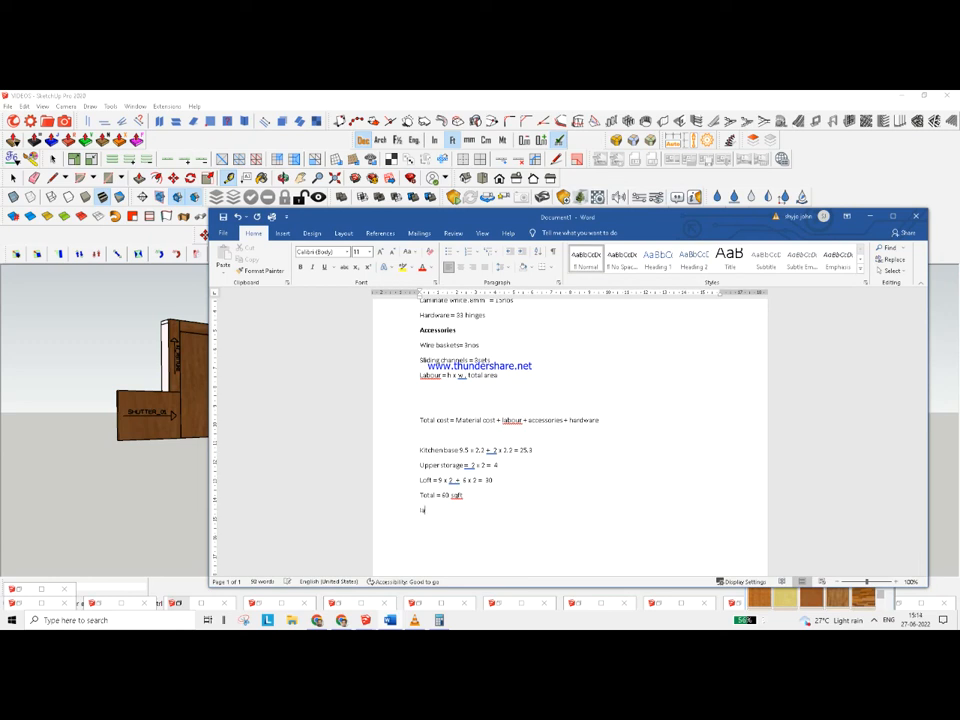
type("r")
key("BackSpace")
type("+ ")
type("+")
key("BackSpace")
key("BackSpace")
type("+")
key("BackSpace")
key("BackSpace")
key("BackSpace")
key("BackSpace")
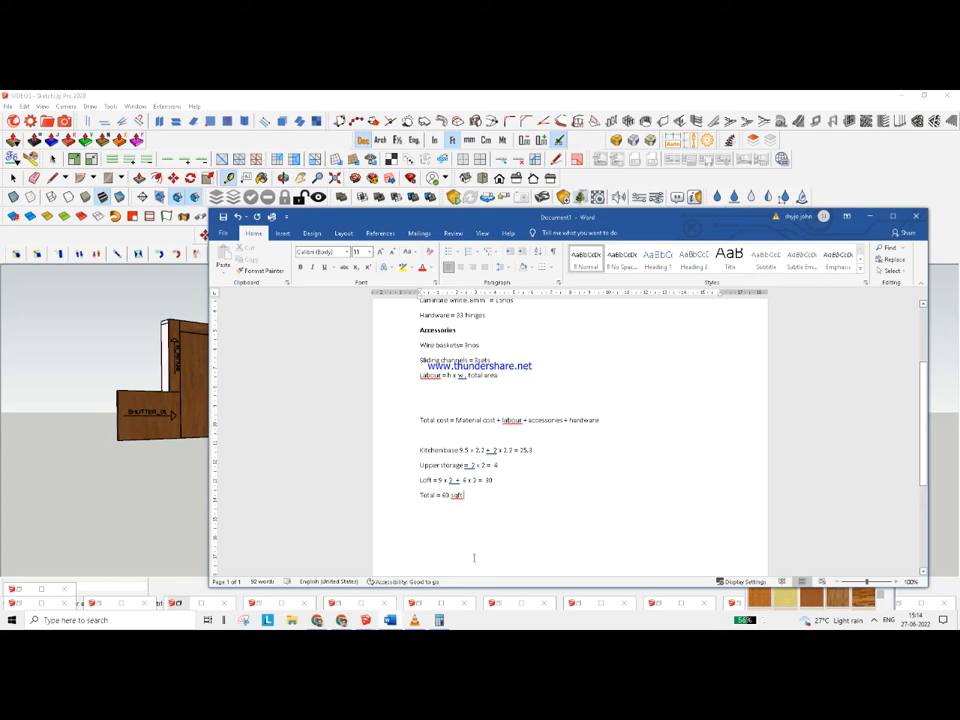
Review the total area, the material, hardware and accessory quantities, and the total cost formula in the document
left_click_drag(469, 496, 444, 496)
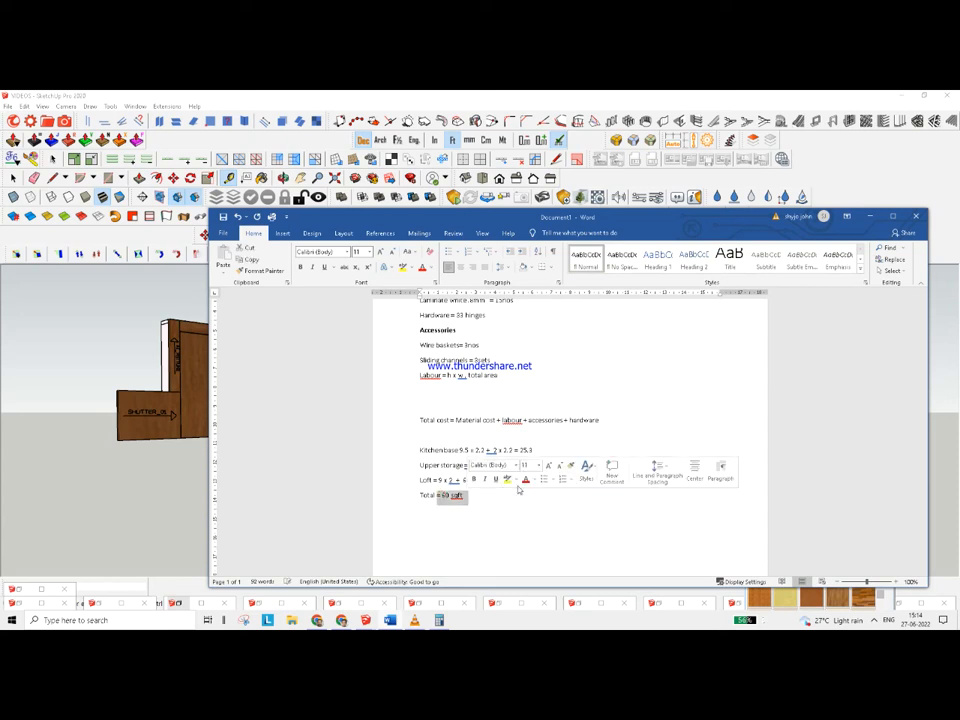
left_click(499, 518)
scroll(499, 519, "up", 3)
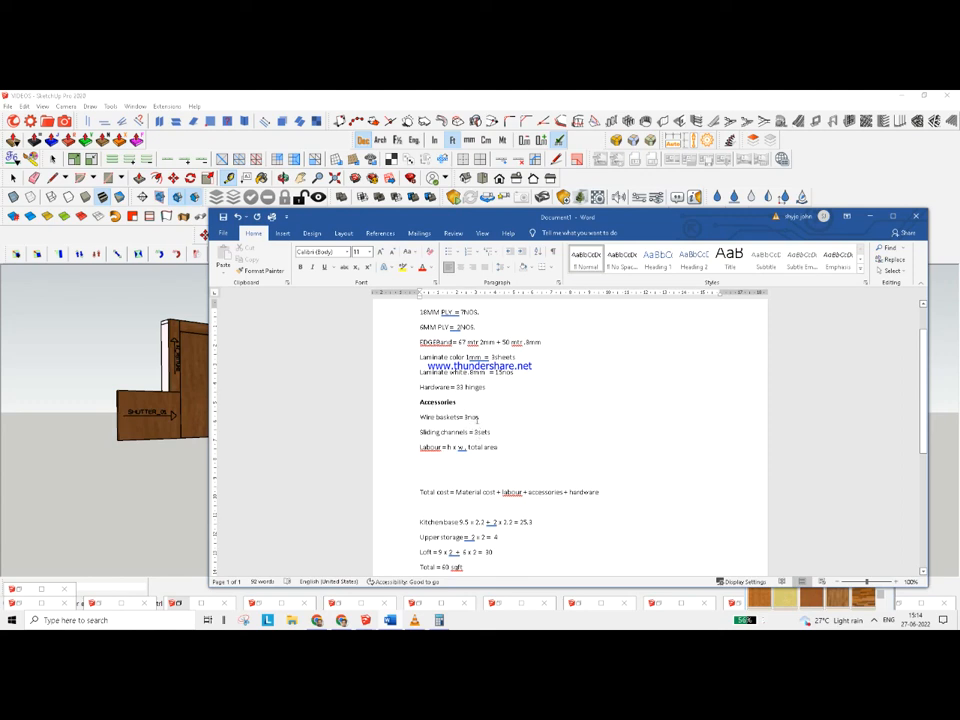
scroll(448, 421, "up", 1)
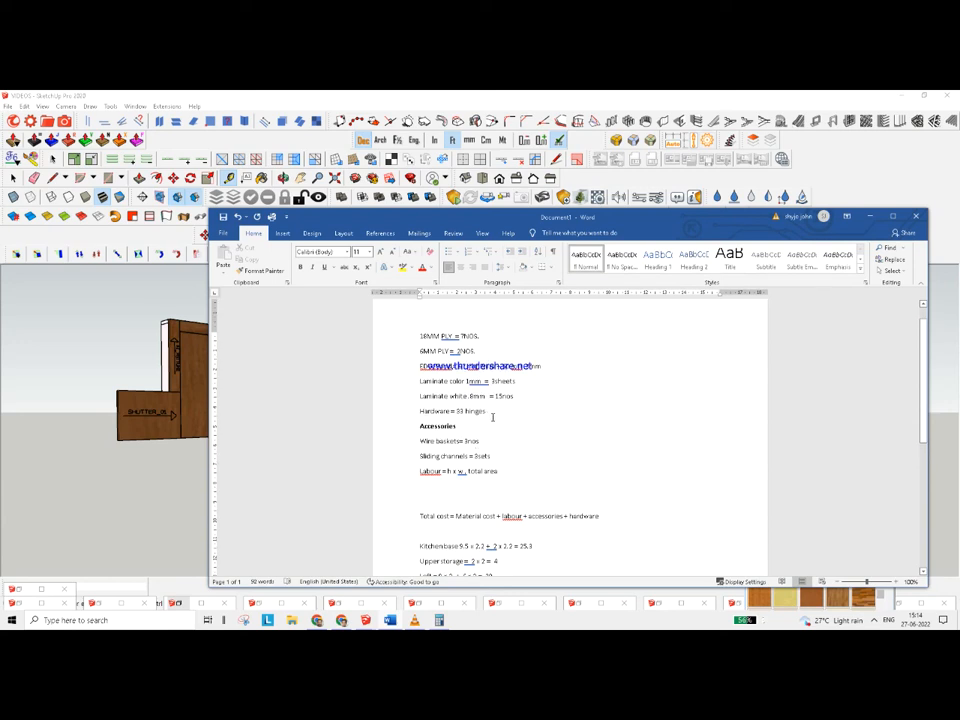
scroll(453, 411, "up", 1)
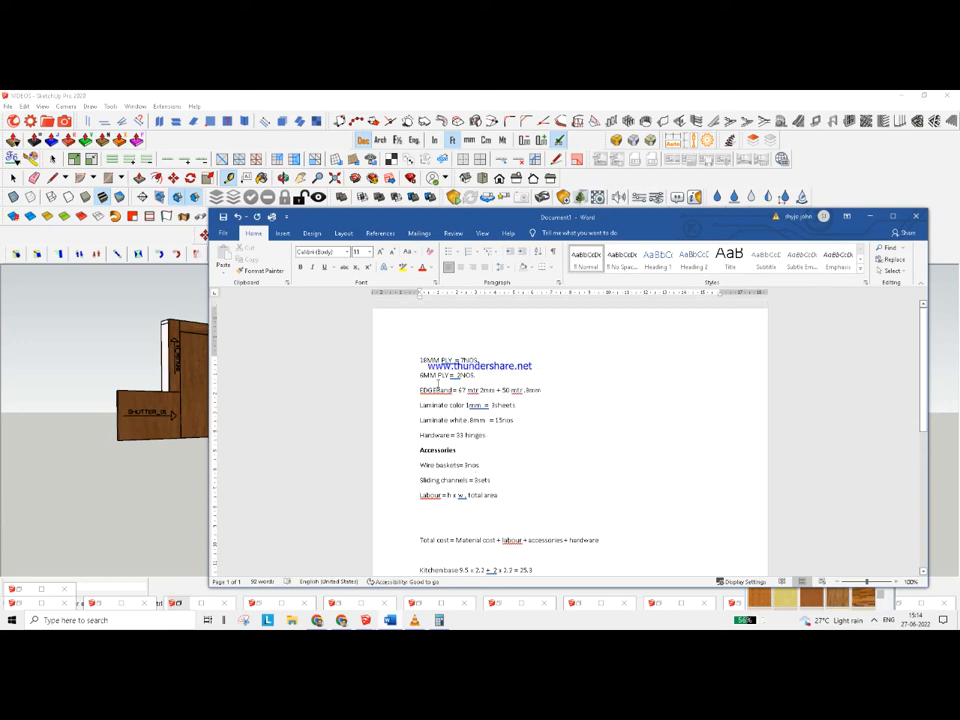
scroll(534, 433, "down", 2)
scroll(535, 433, "down", 1)
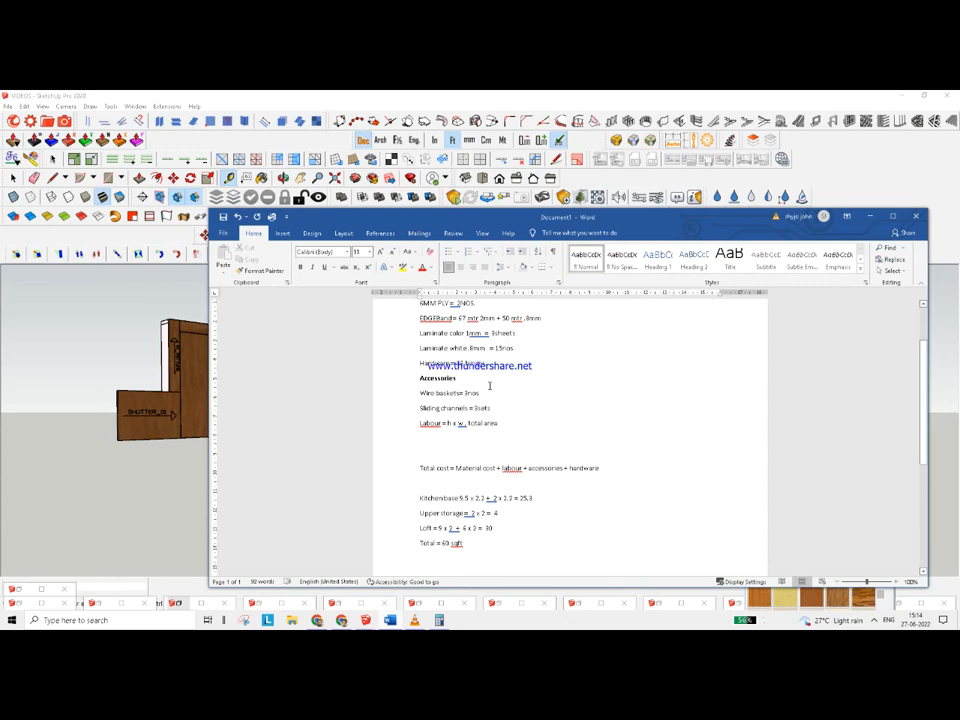
scroll(512, 426, "down", 3)
scroll(511, 425, "up", 3)
scroll(503, 456, "up", 3)
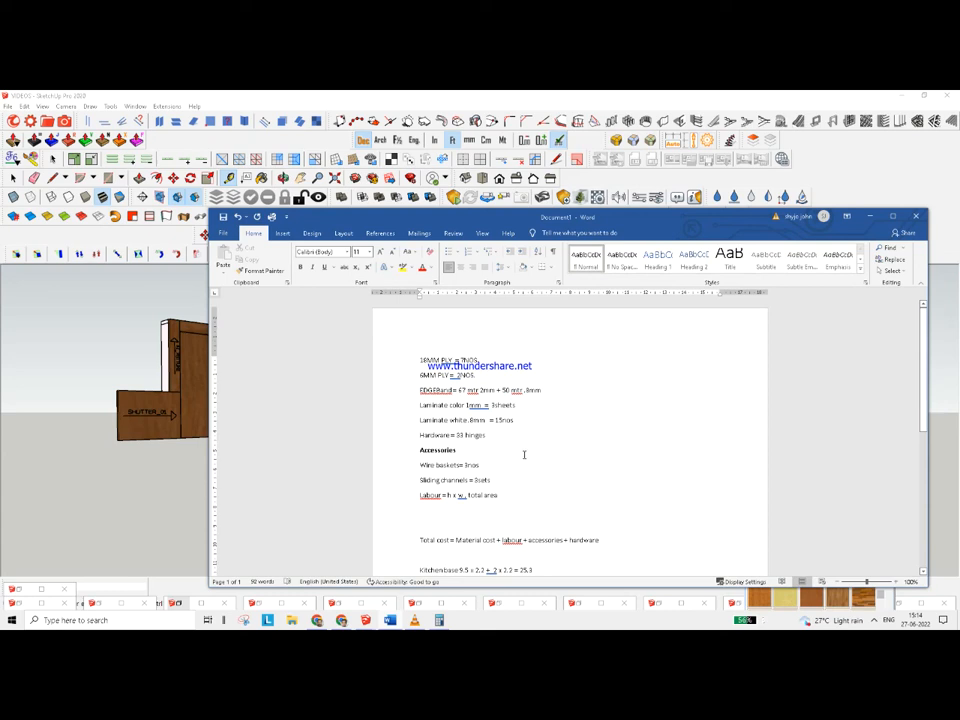
scroll(524, 451, "down", 3)
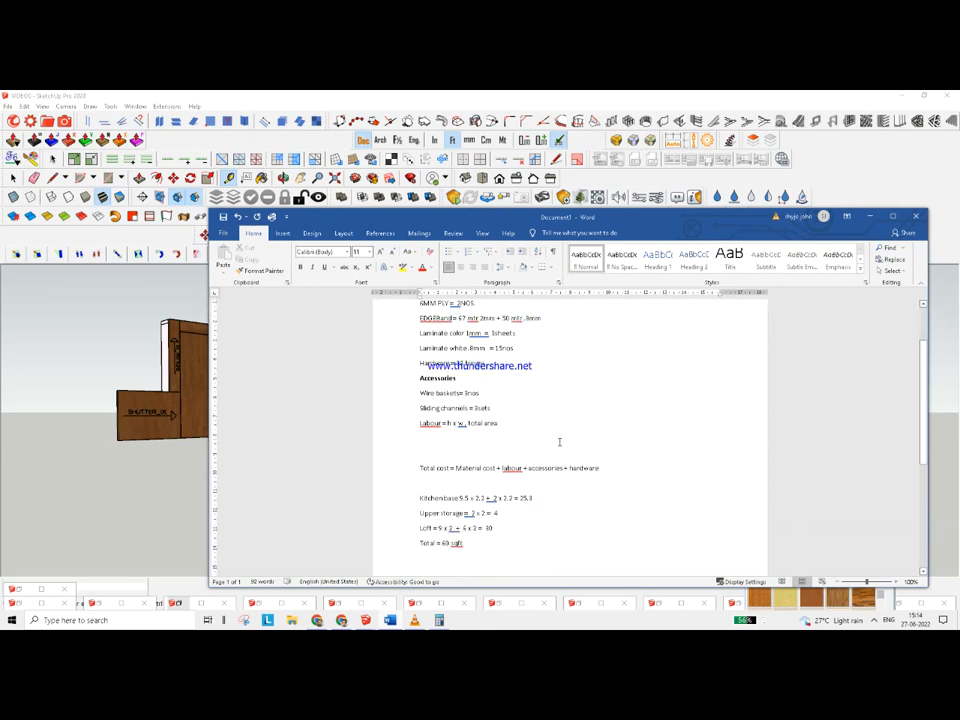
key("Return")
scroll(555, 478, "up", 3)
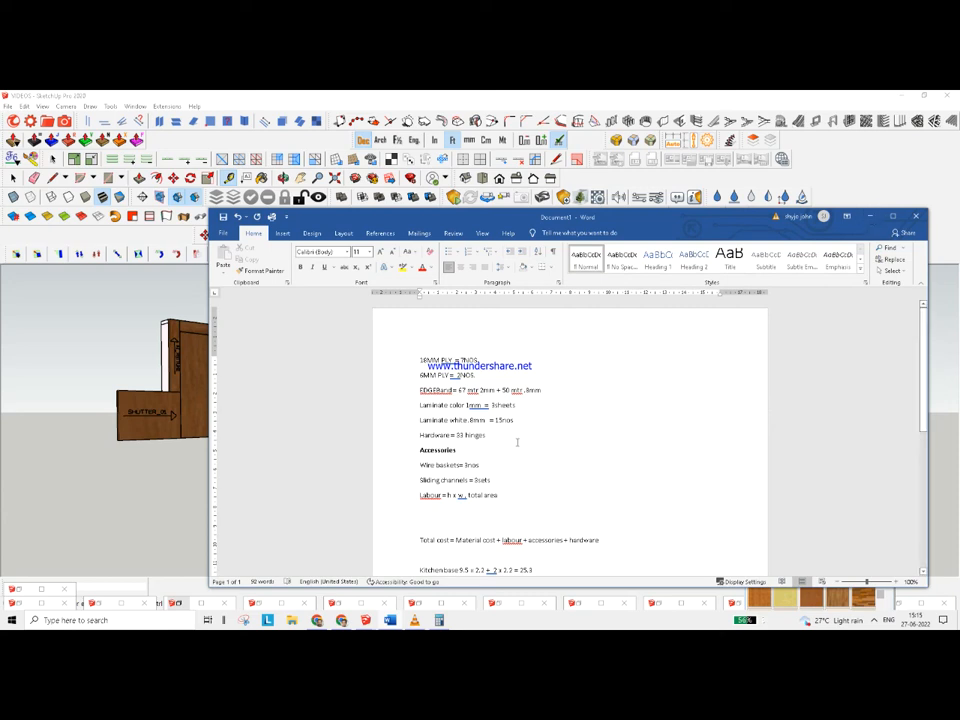
scroll(516, 444, "down", 3)
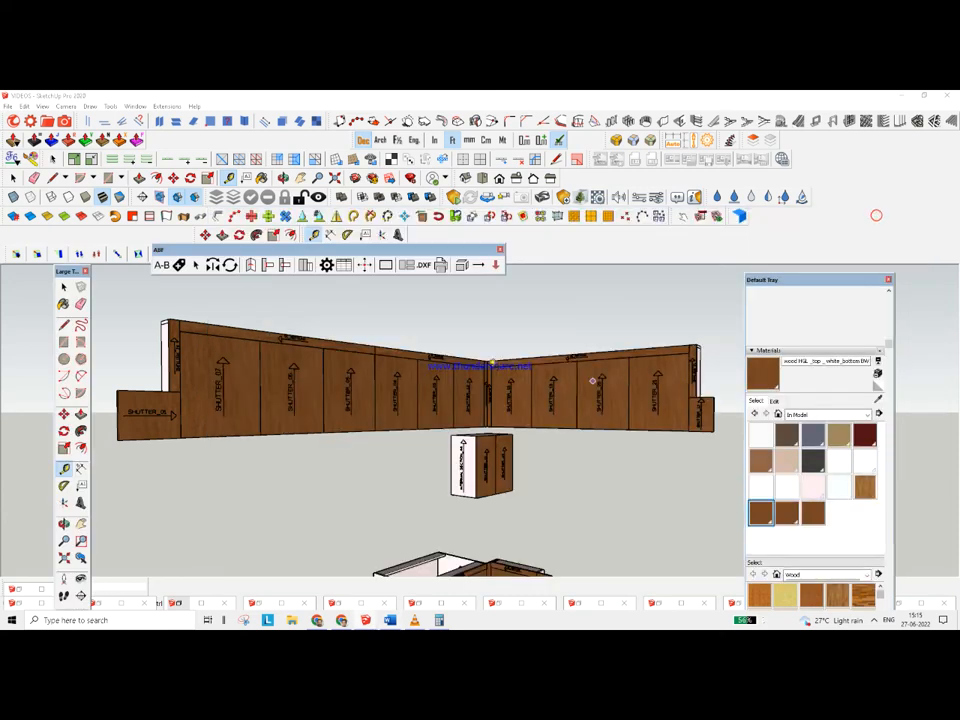
Switch to SketchUp, leave the measuring tool and view the base, upper storage and loft cabinets together
key("space")
scroll(478, 339, "down", 5)
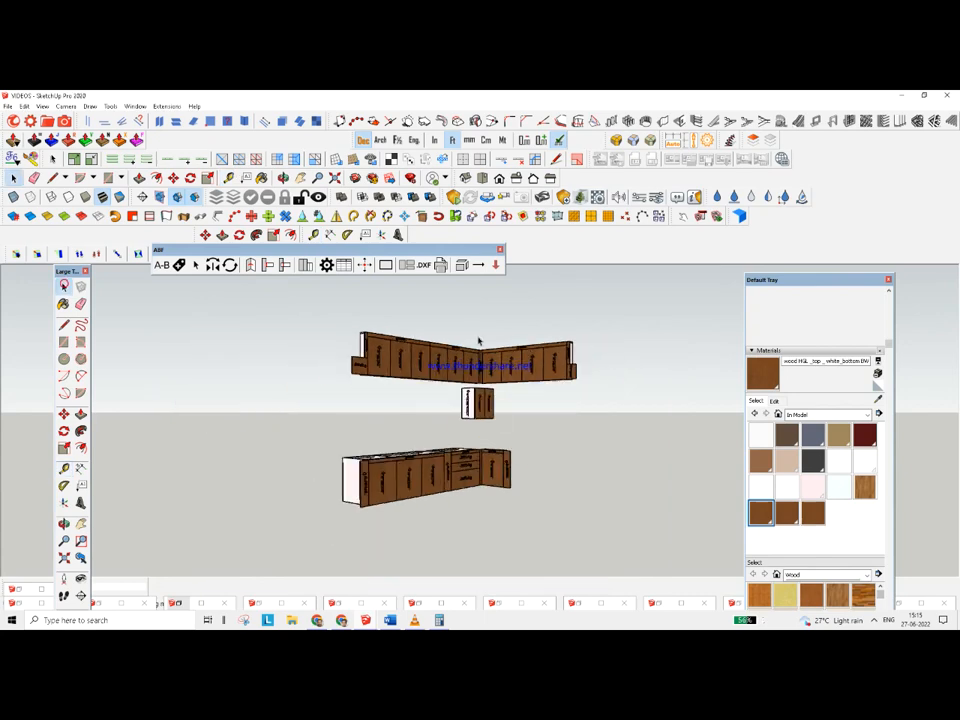
scroll(480, 355, "up", 2)
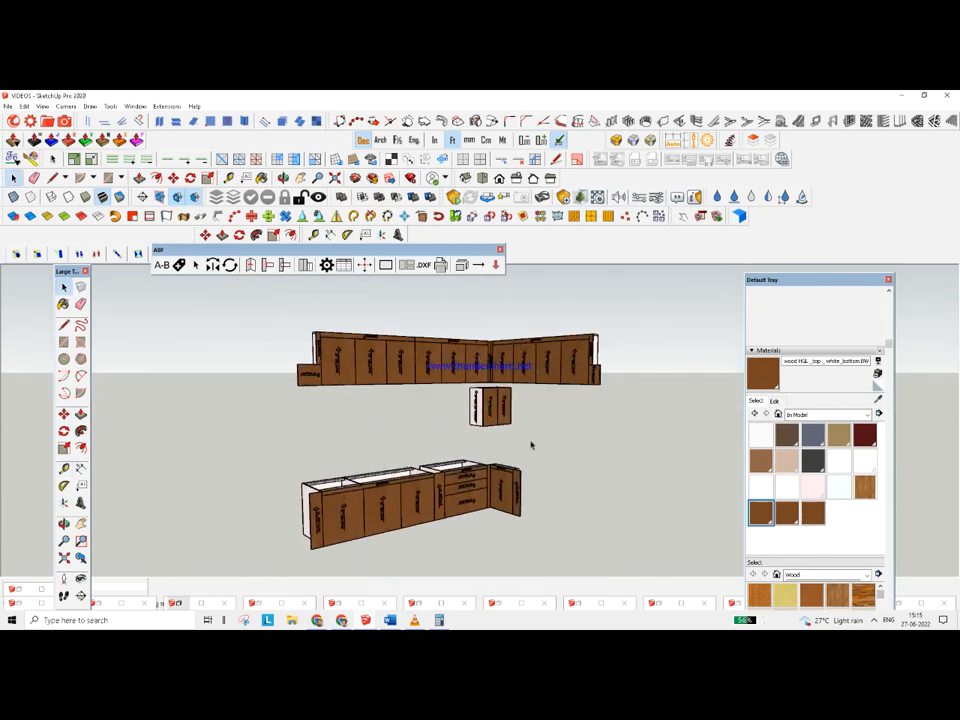